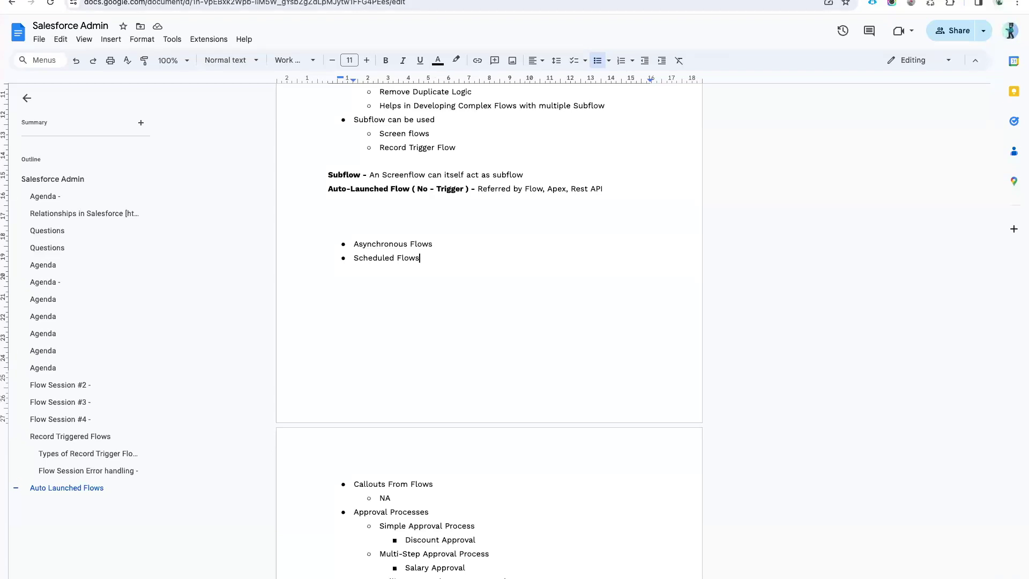
# Switch to Salesforce, enter Setup and open the Flows list by searching for "flows".
pyautogui.hotkey('ctrl', 'Tab')
pyautogui.click(972, 28)
pyautogui.click(934, 65)
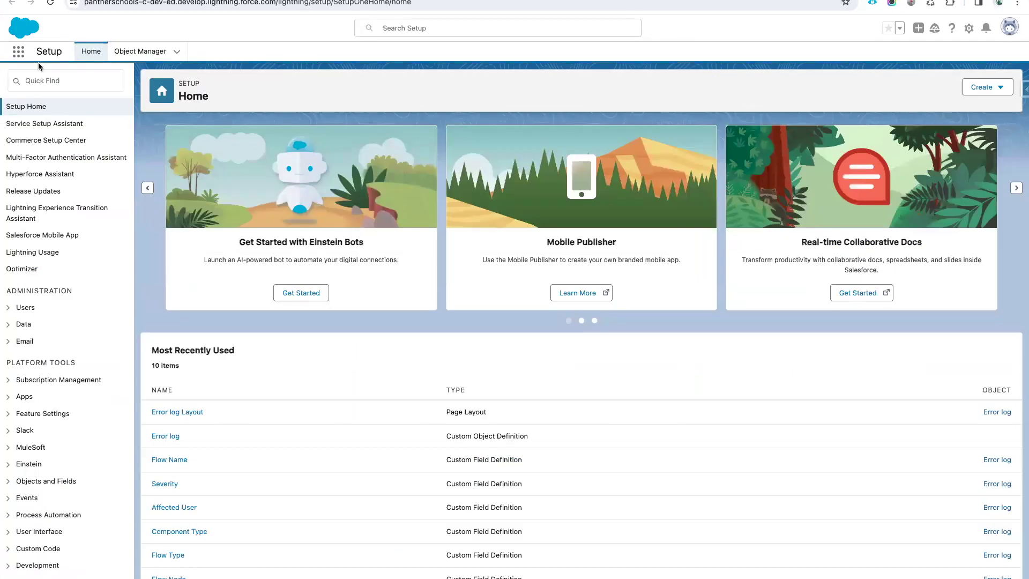
pyautogui.click(54, 80)
pyautogui.write('flows')
pyautogui.click(39, 125)
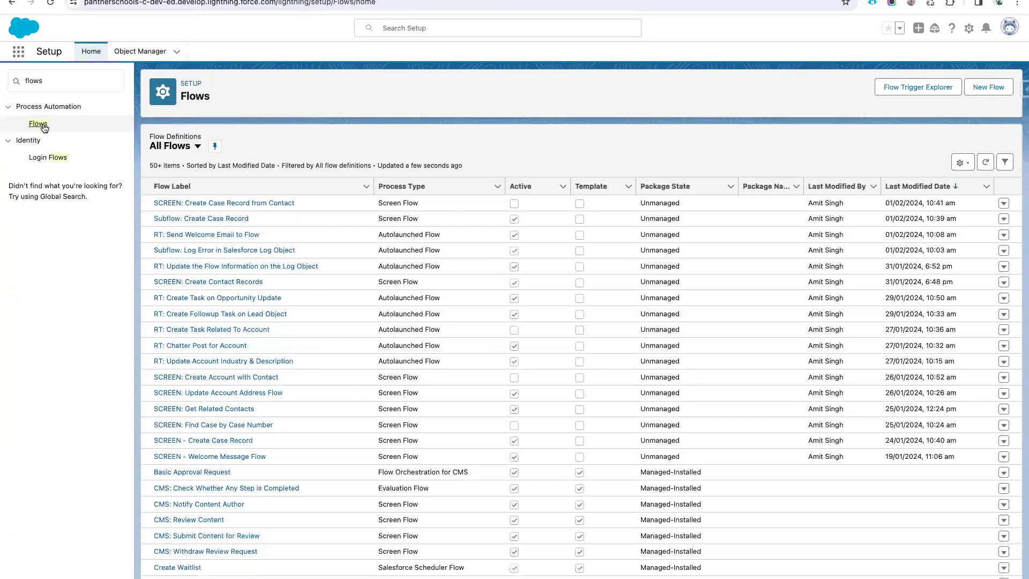
# Create a new flow of the Schedule-Triggered Flow type.
pyautogui.click(992, 86)
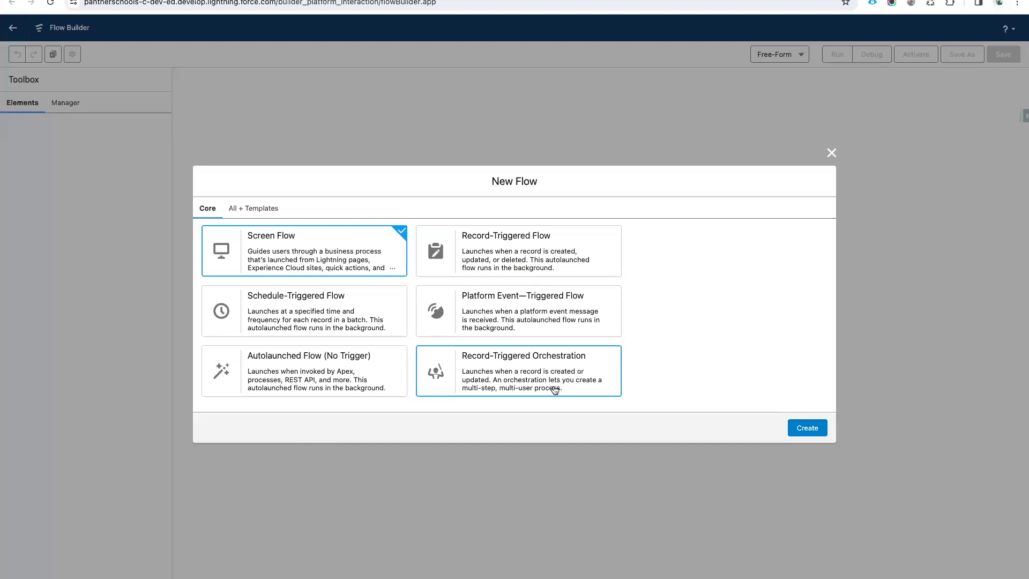
pyautogui.click(334, 314)
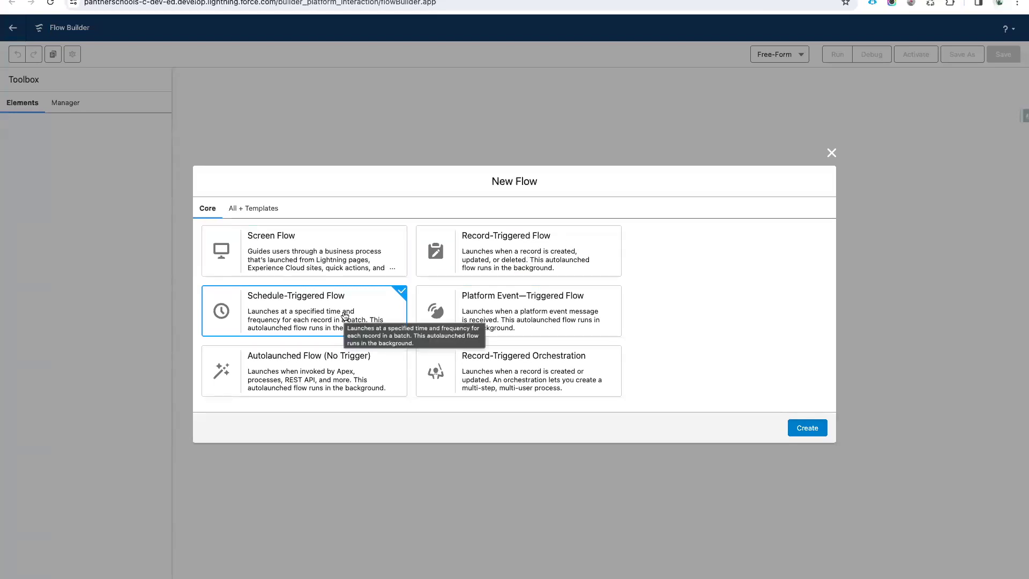
pyautogui.click(807, 427)
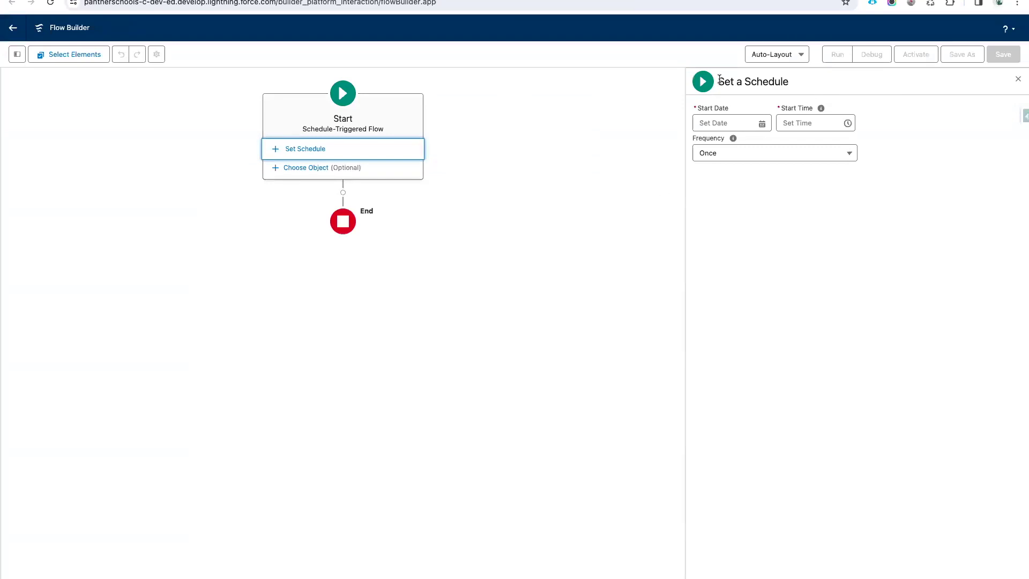
# Schedule the flow to start on 02-Feb-2024 at 11:00 pm with a Daily frequency.
pyautogui.moveTo(721, 82); pyautogui.dragTo(828, 79)
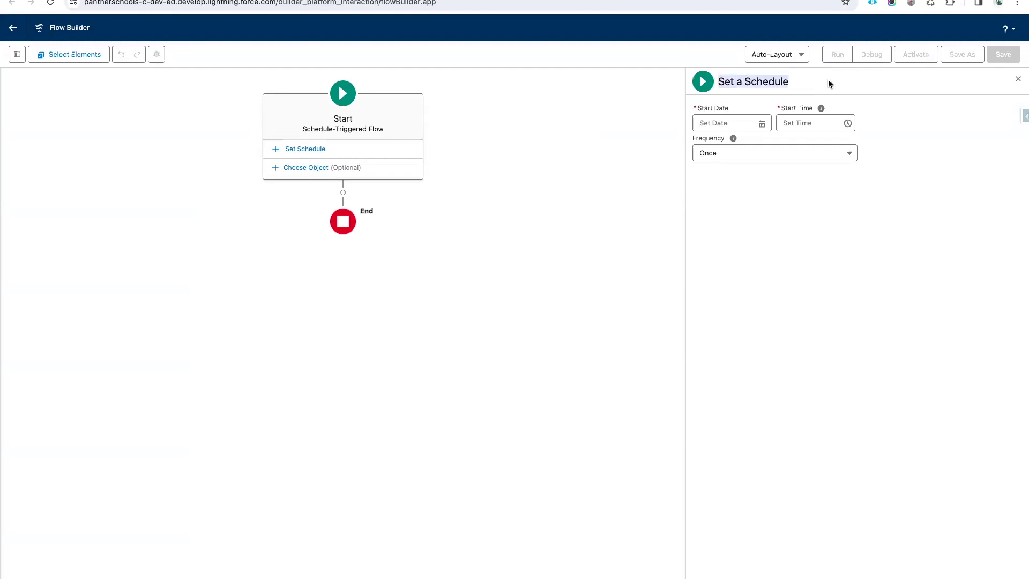
pyautogui.click(745, 120)
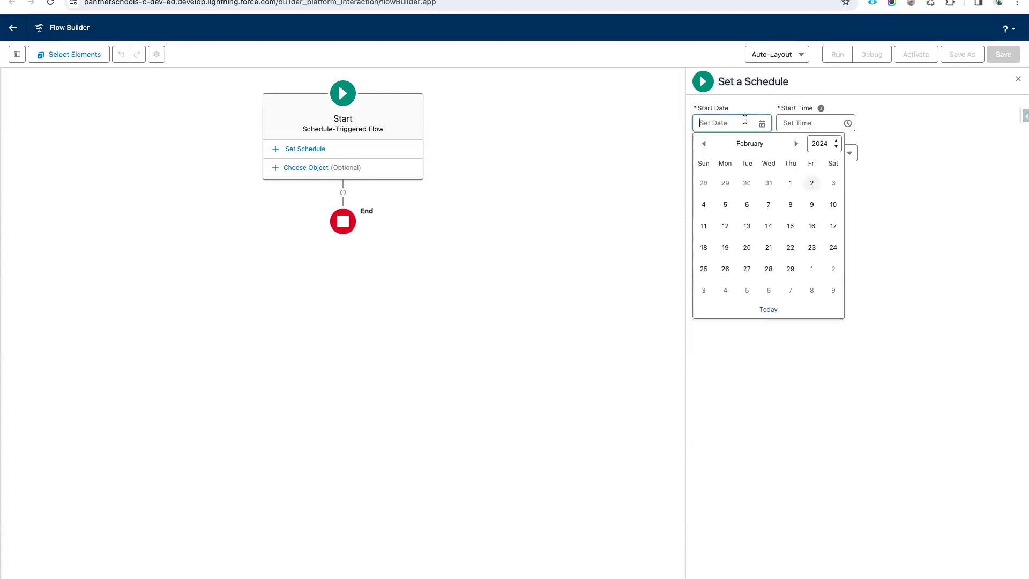
pyautogui.click(812, 184)
pyautogui.click(812, 123)
pyautogui.scroll(-15, 813, 213)
pyautogui.scroll(-12, 815, 213)
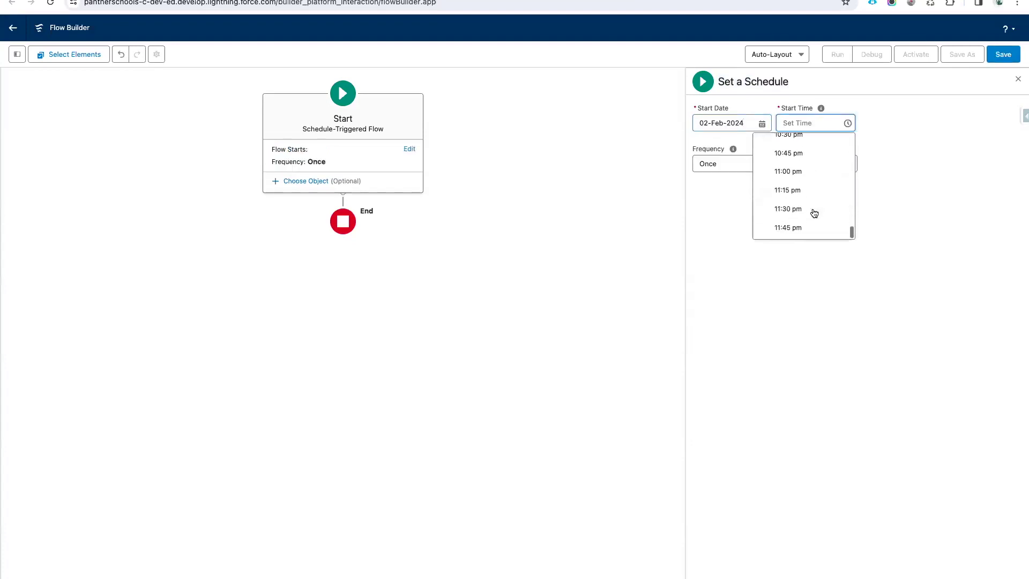
pyautogui.click(790, 174)
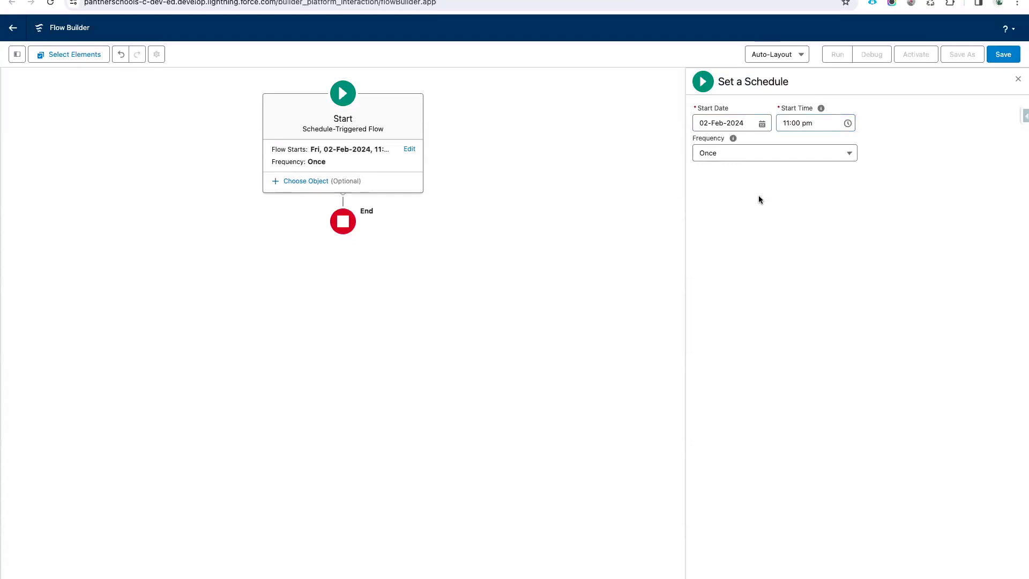
pyautogui.click(753, 160)
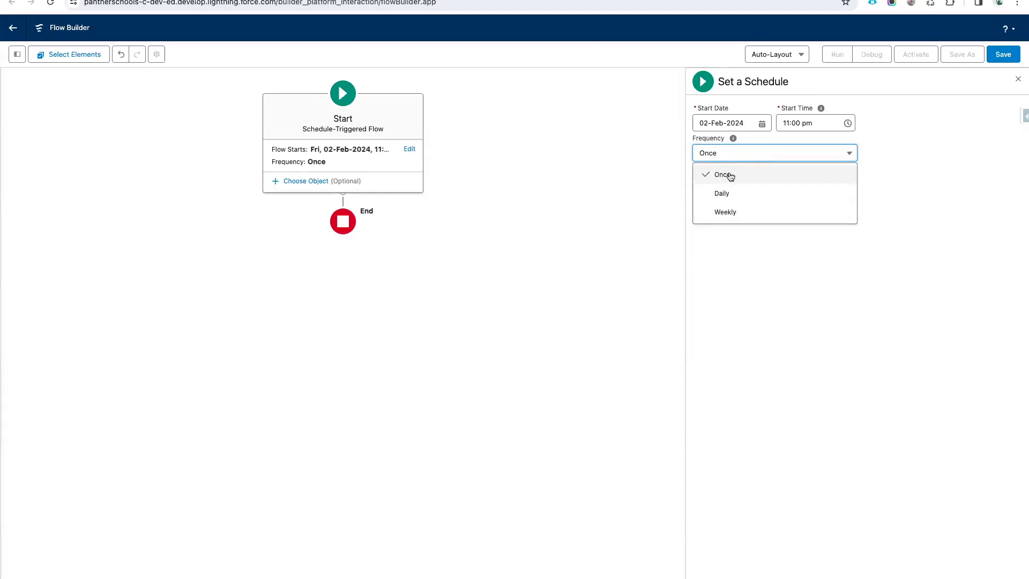
pyautogui.click(730, 193)
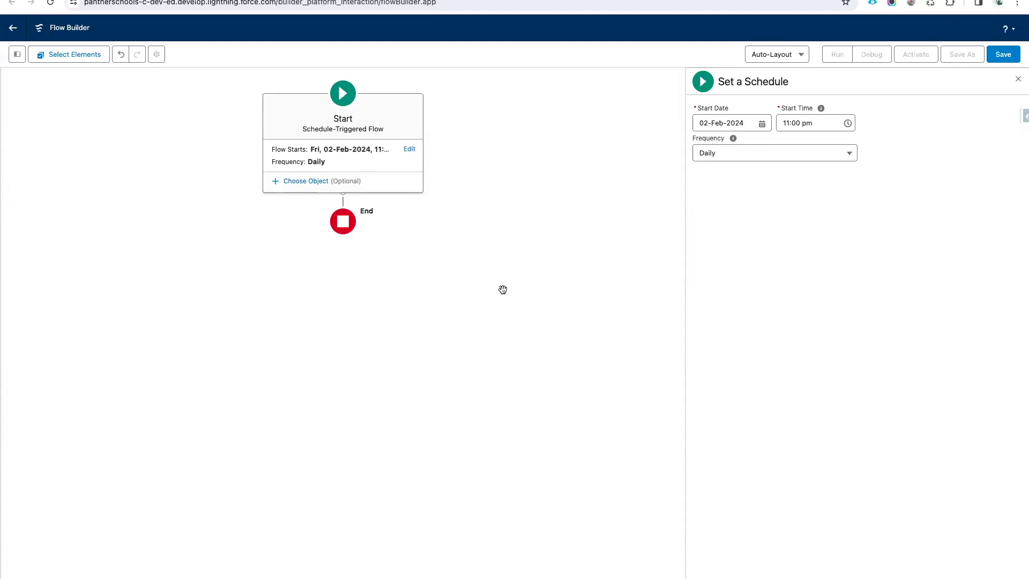
# Choose Account as the object whose records the scheduled flow runs on.
pyautogui.click(316, 184)
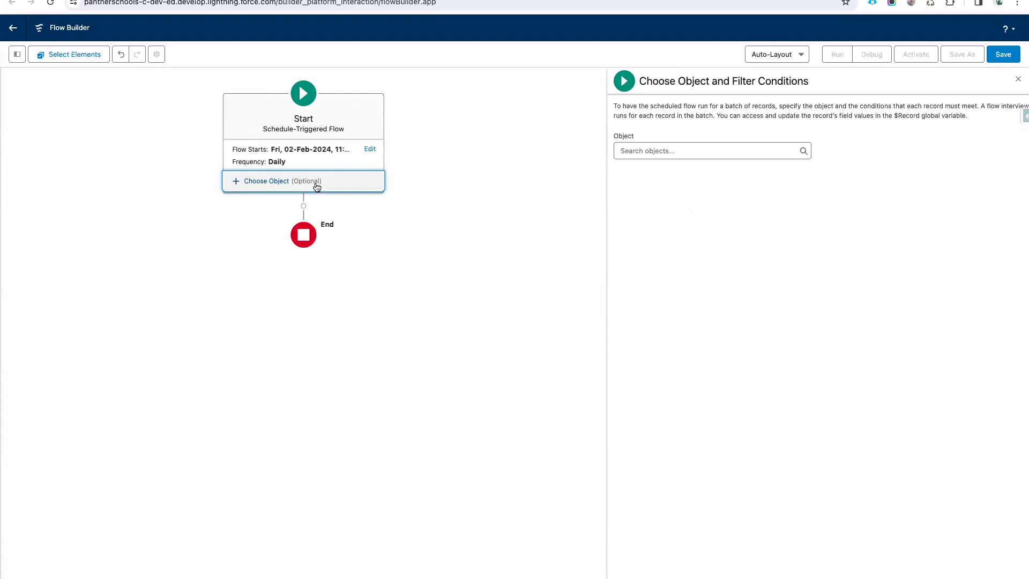
pyautogui.click(635, 148)
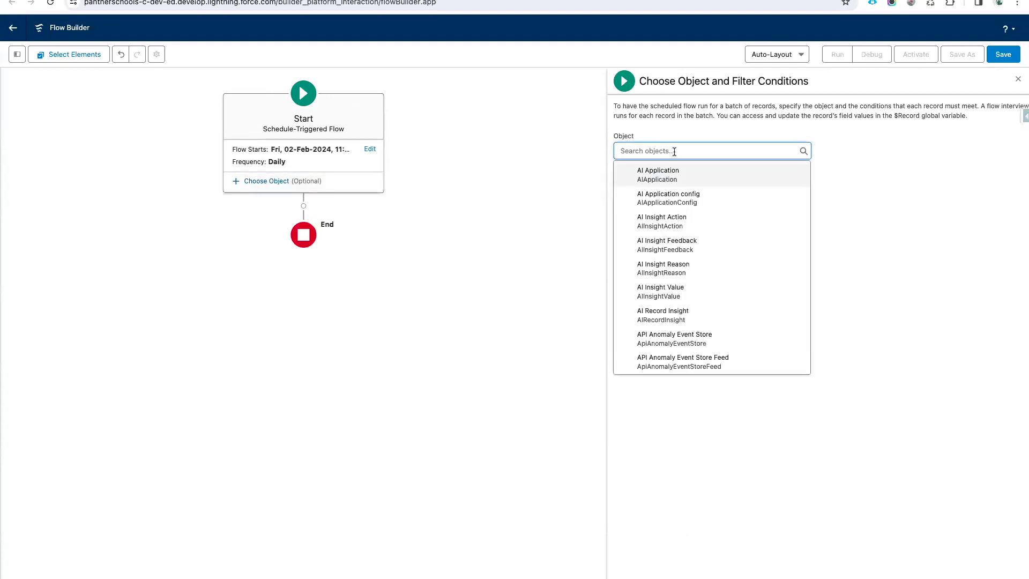
pyautogui.write('Acc')
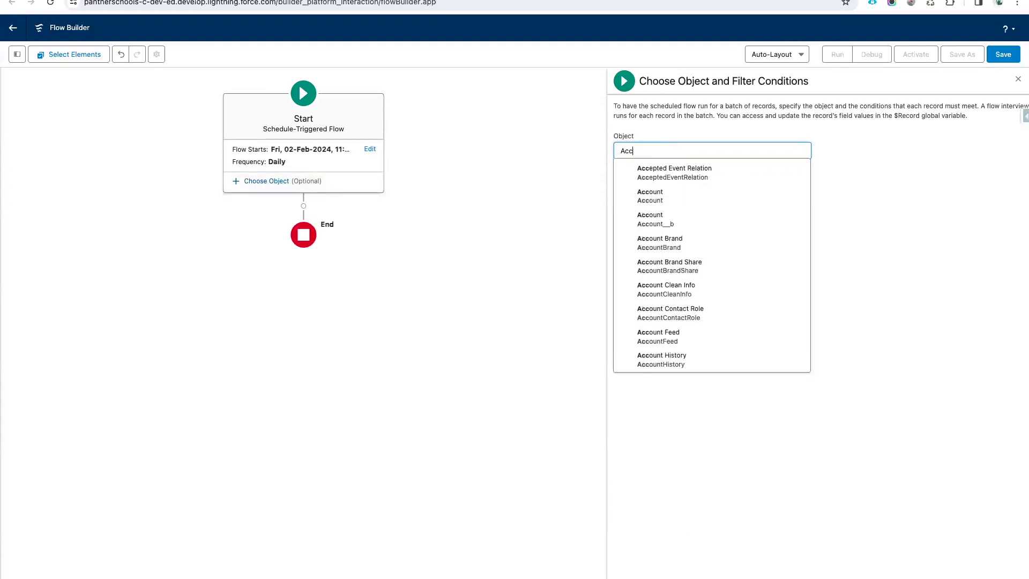
pyautogui.click(677, 196)
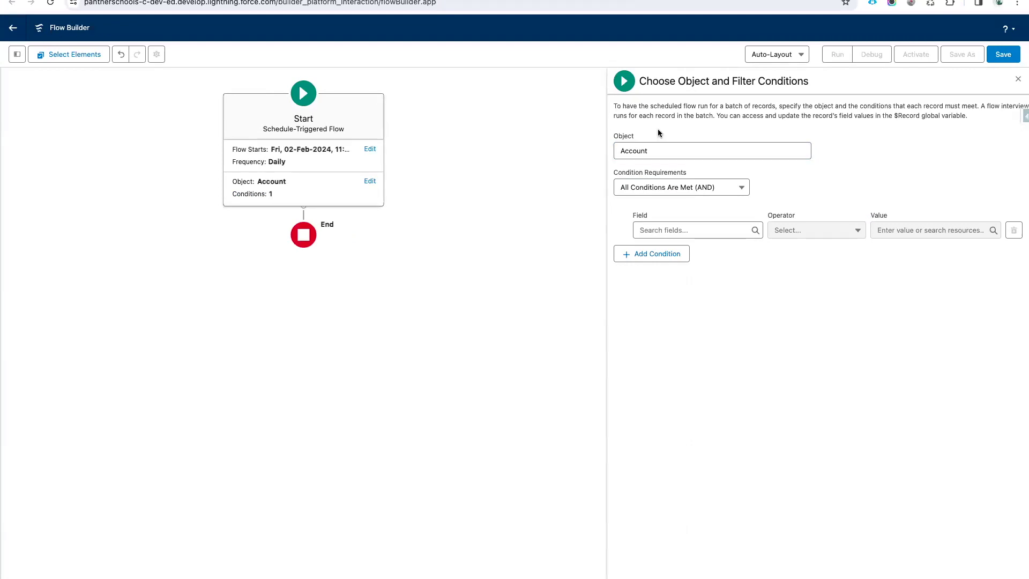
# Set the Account filter condition to Active__c Equals Yes.
pyautogui.click(719, 230)
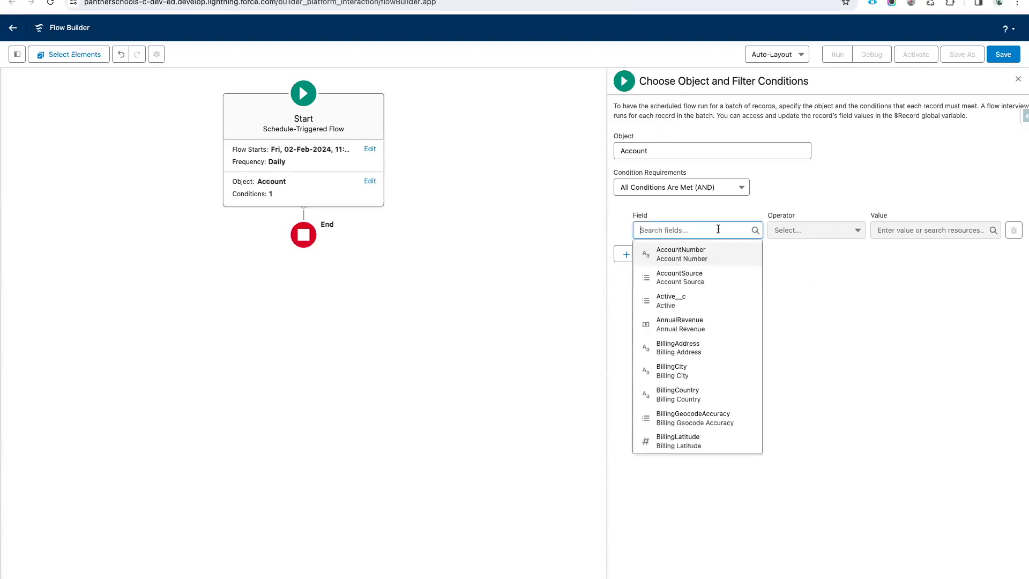
pyautogui.click(697, 299)
pyautogui.click(908, 231)
pyautogui.write('Ye')
pyautogui.click(909, 275)
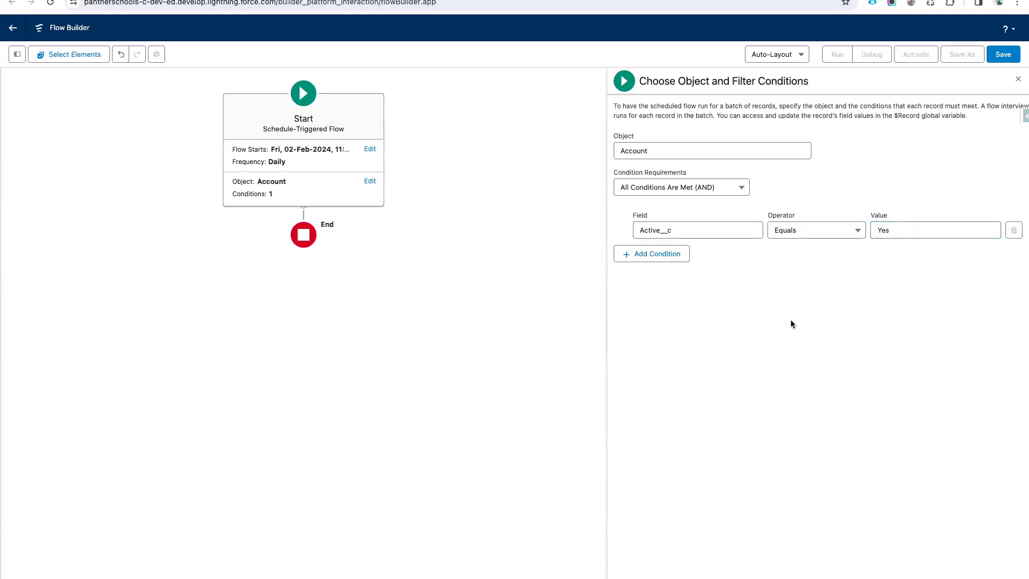
pyautogui.click(685, 251)
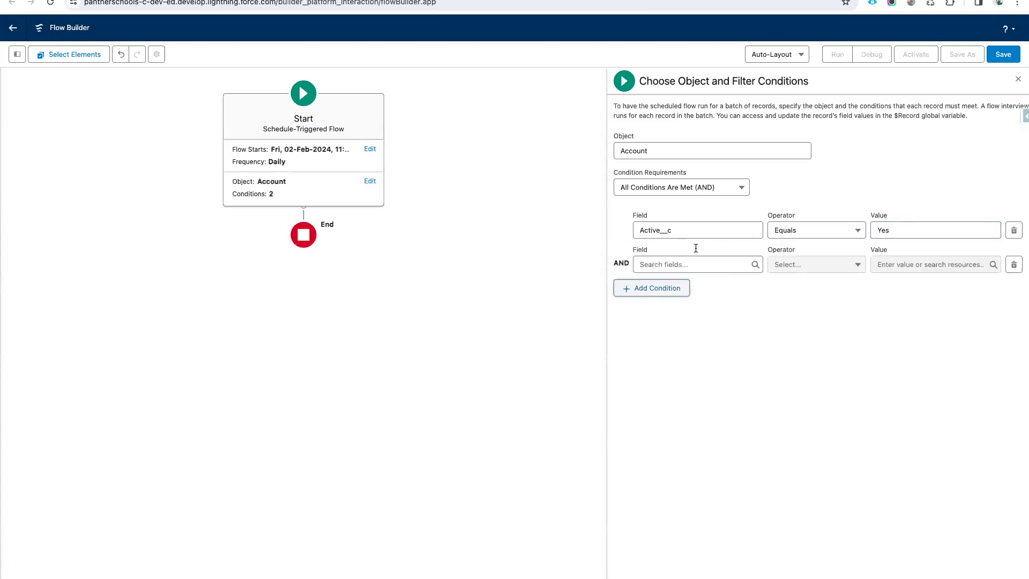
pyautogui.click(698, 265)
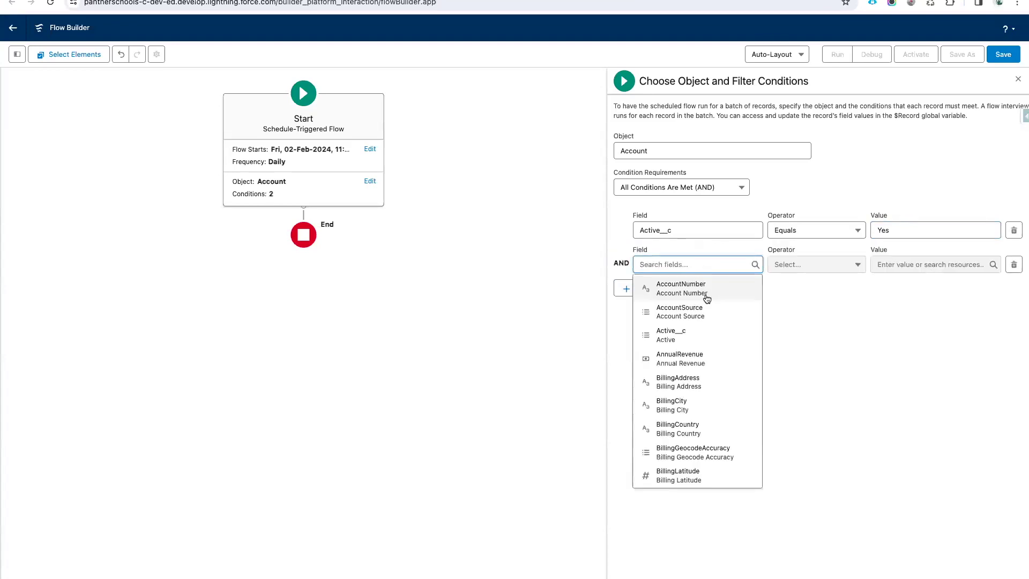
pyautogui.click(697, 351)
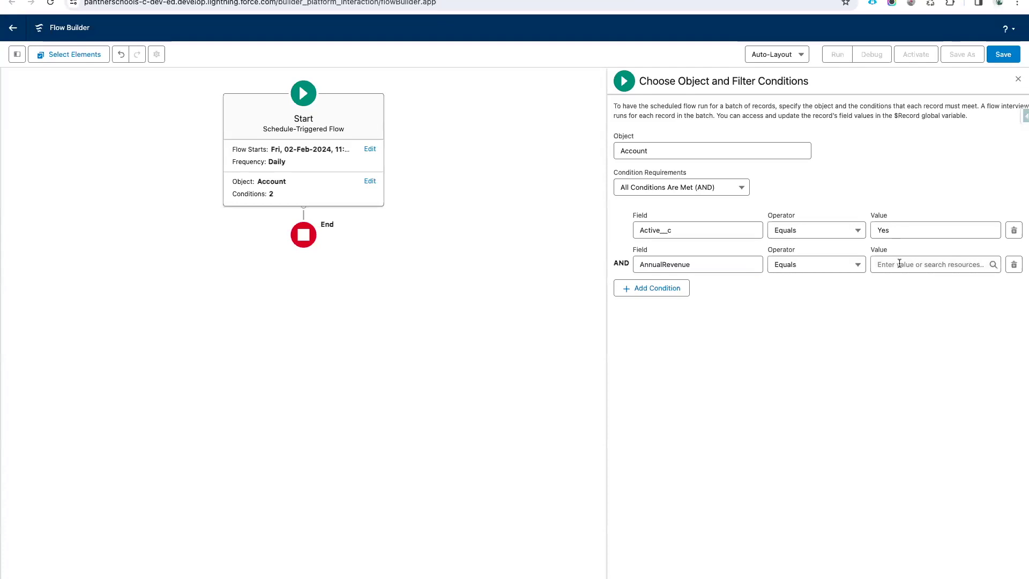
pyautogui.click(899, 263)
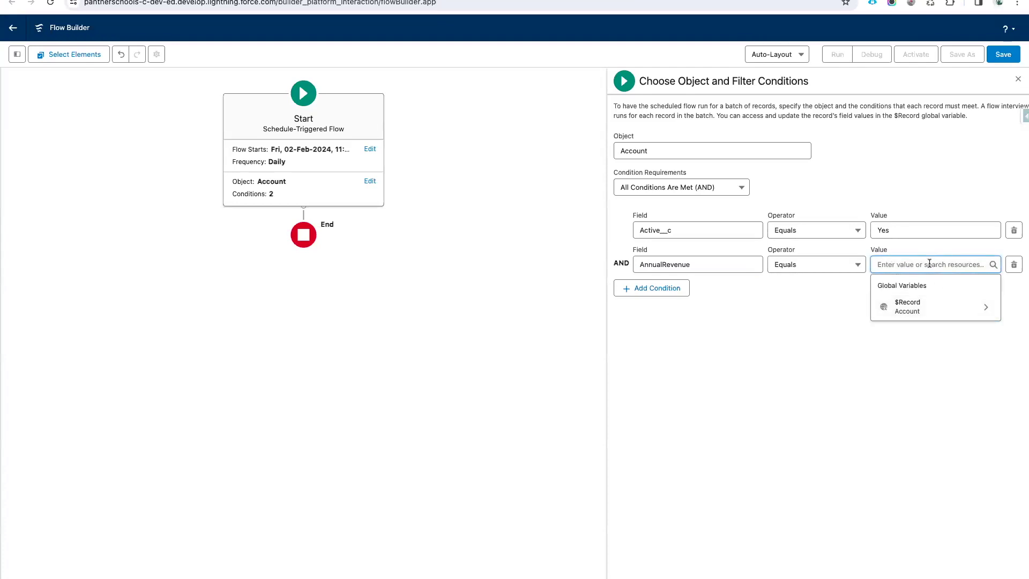
pyautogui.click(688, 264)
pyautogui.write('Du')
pyautogui.press('BackSpace')
pyautogui.press('BackSpace')
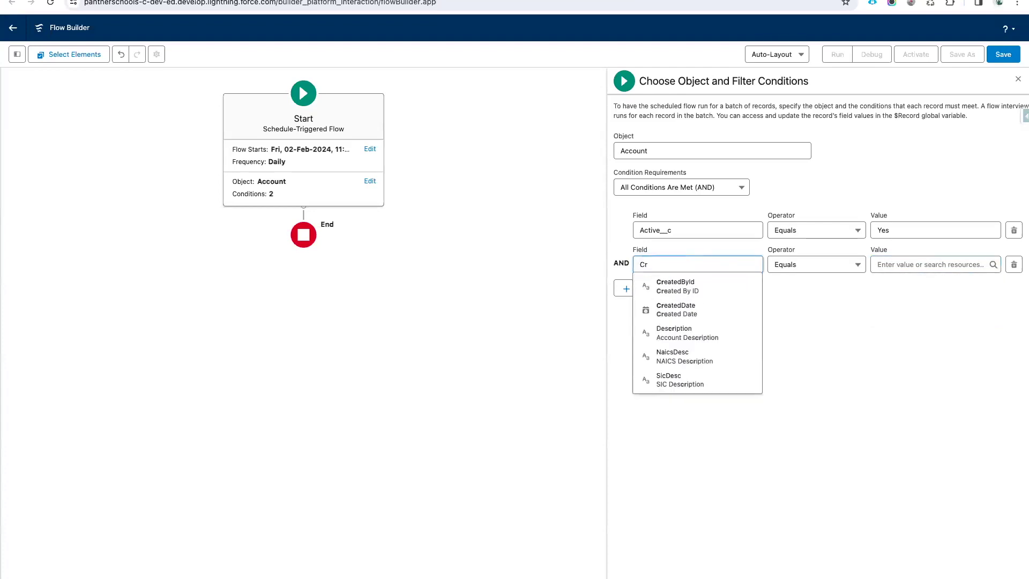
pyautogui.write('Las')
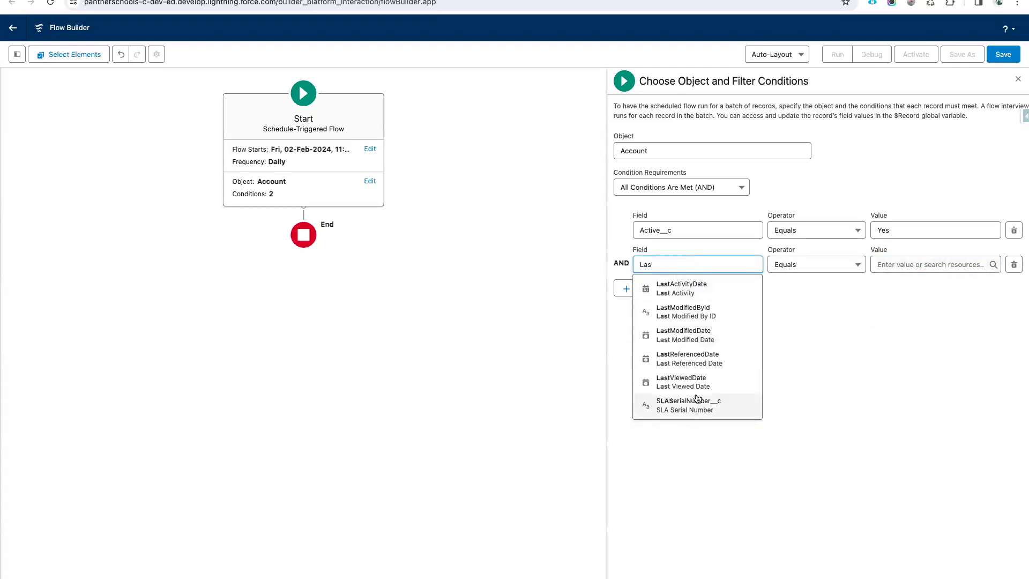
pyautogui.click(720, 345)
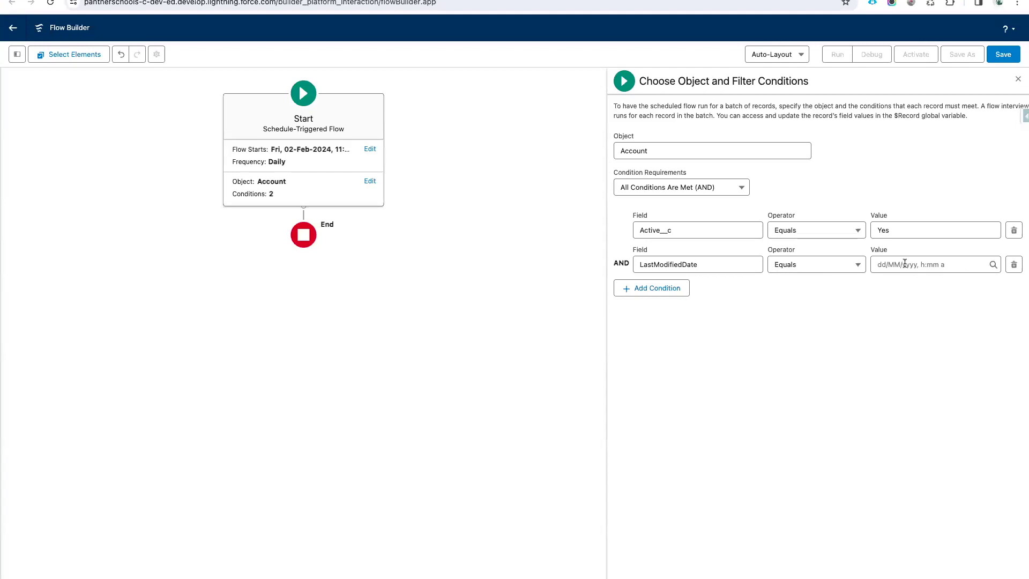
pyautogui.click(840, 270)
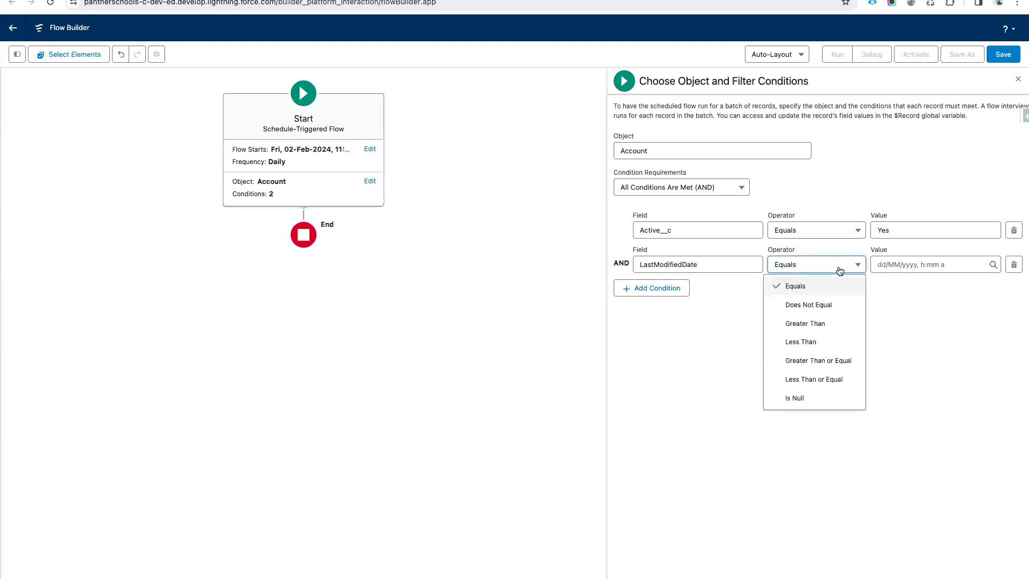
pyautogui.click(835, 361)
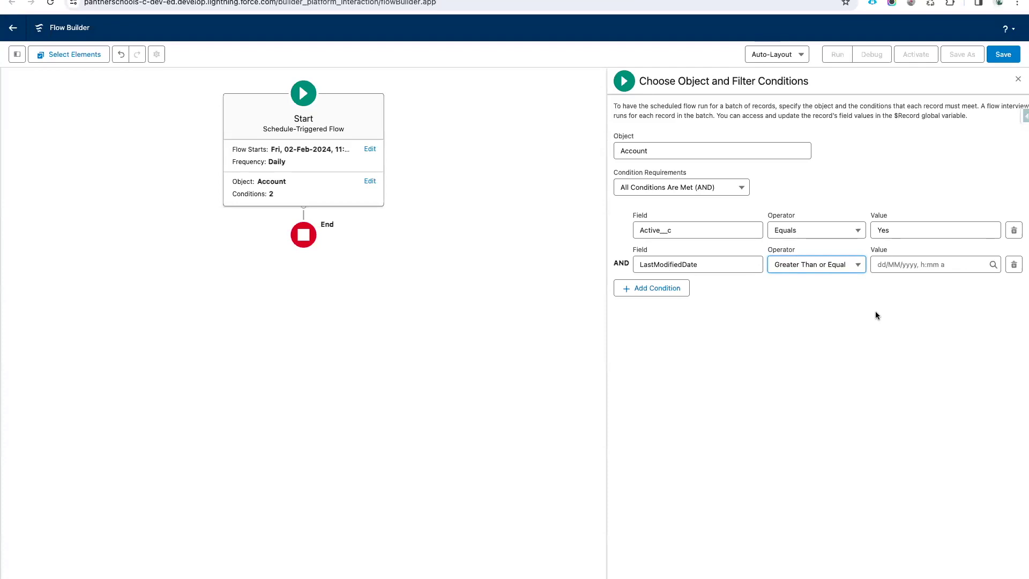
pyautogui.click(820, 264)
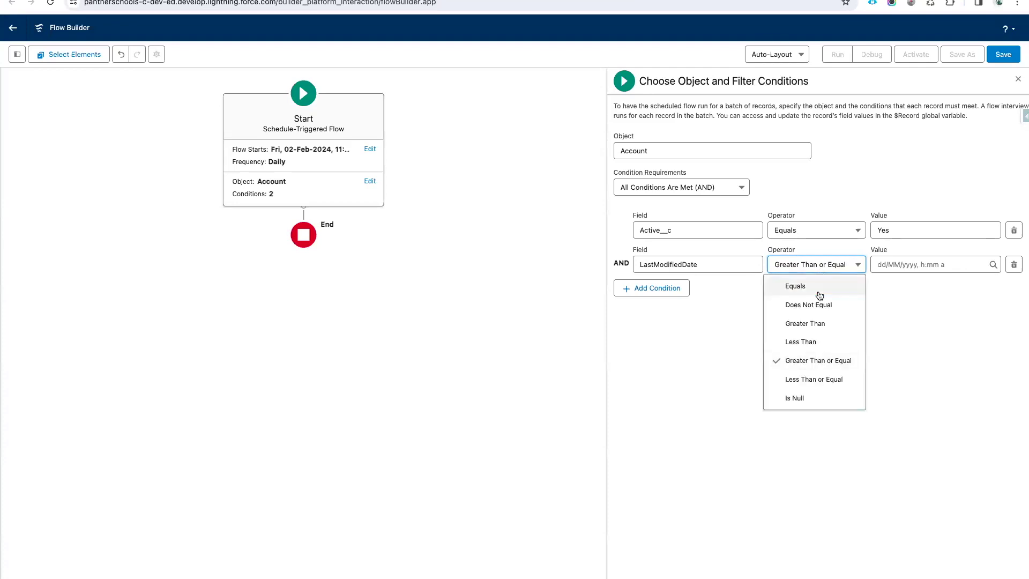
pyautogui.click(819, 380)
pyautogui.click(911, 264)
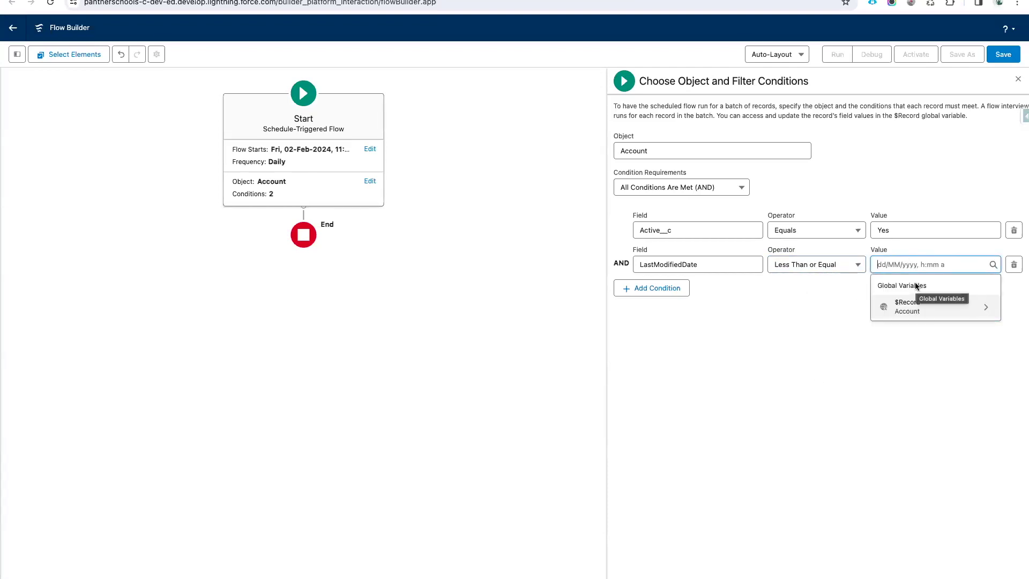
pyautogui.click(1013, 264)
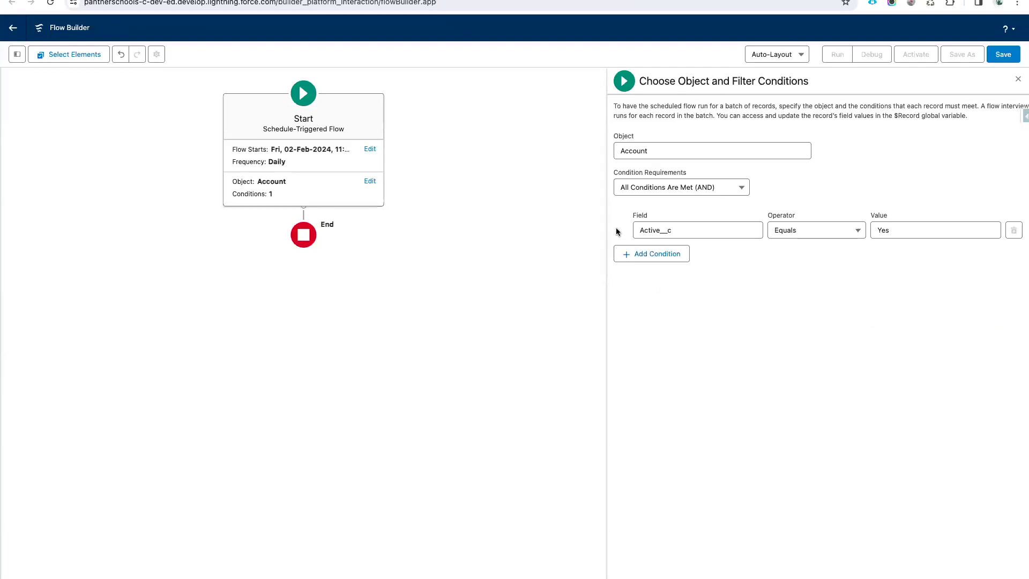
# Save the flow with the label "Schedule: Deactivate Account" and an automatically filled API name.
pyautogui.click(1003, 54)
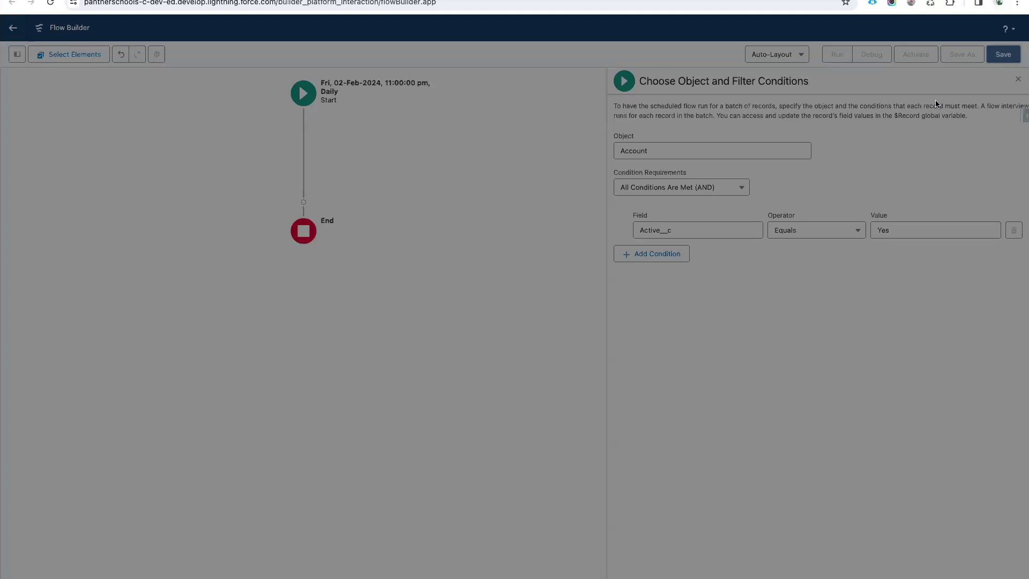
pyautogui.click(358, 275)
pyautogui.write('Sc')
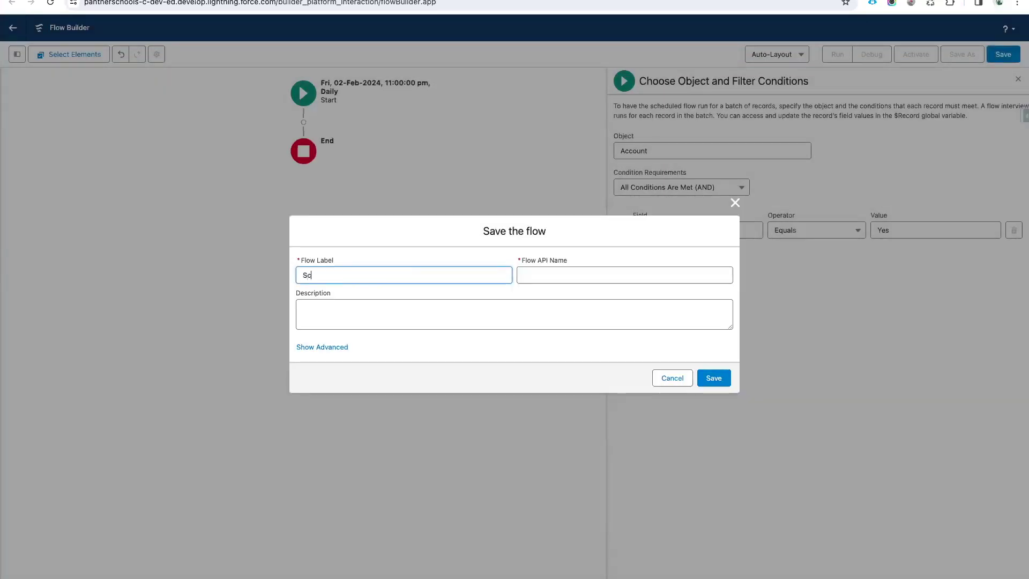
pyautogui.write('hedyl')
pyautogui.press('BackSpace')
pyautogui.press('BackSpace')
pyautogui.write('uo')
pyautogui.press('BackSpace')
pyautogui.write('le: Deactivate Accpu')
pyautogui.press('BackSpace')
pyautogui.press('BackSpace')
pyautogui.write('ount')
pyautogui.press('Tab')
pyautogui.click(709, 379)
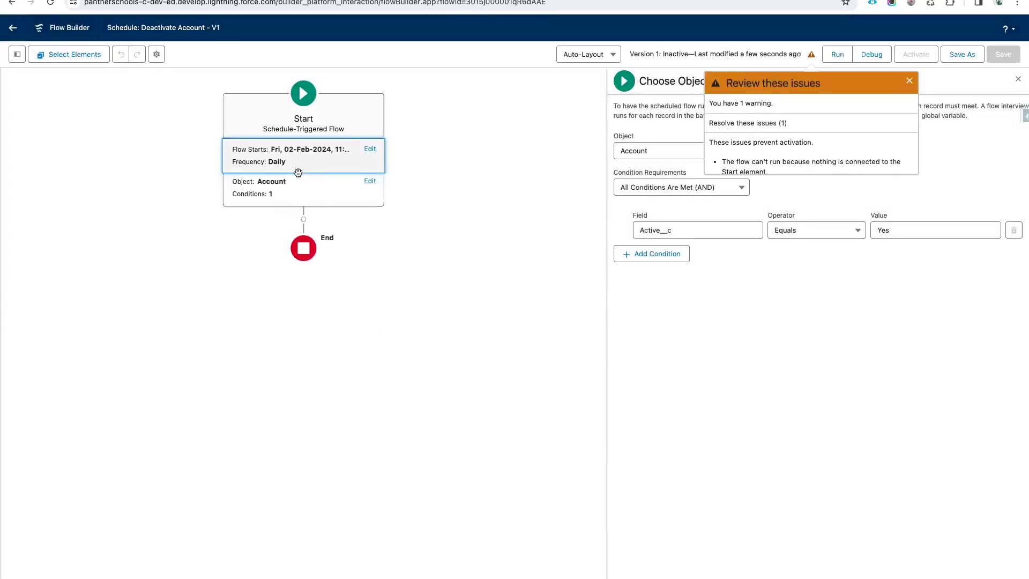
pyautogui.click(303, 219)
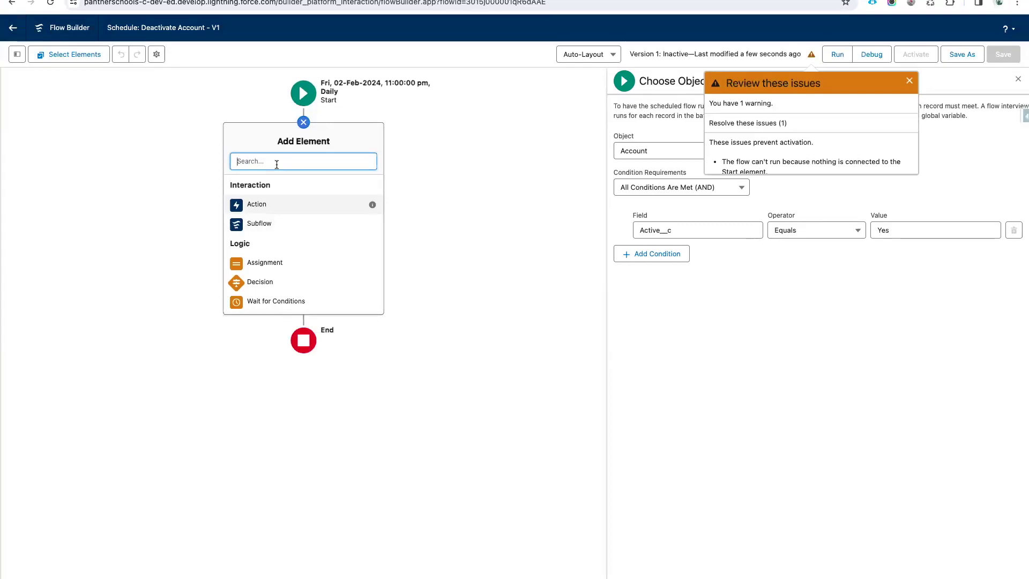
pyautogui.click(303, 122)
pyautogui.click(303, 123)
pyautogui.click(303, 123)
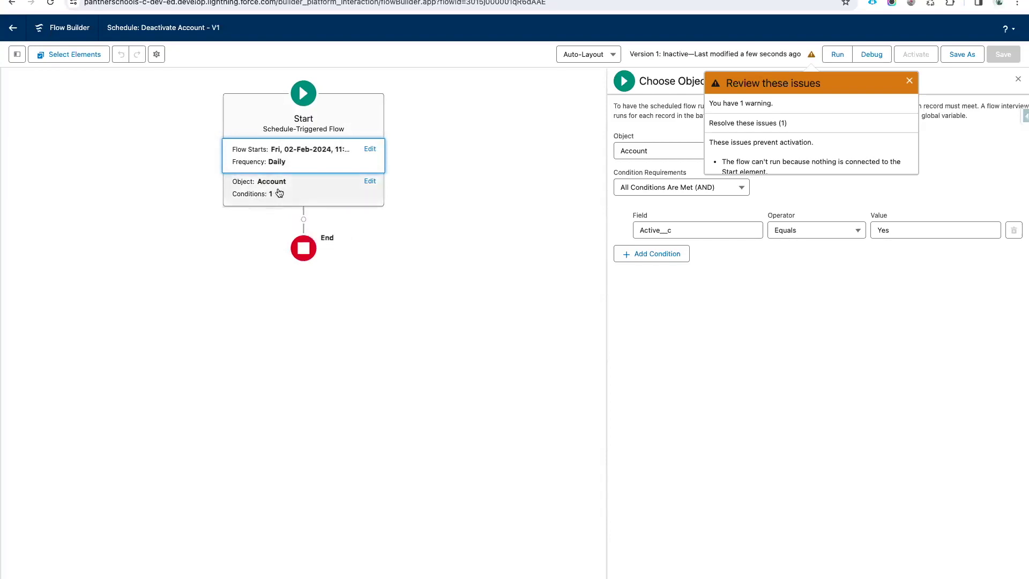
# Add a Decision element after Start, labelled "D01: Check if Account is InActive from Last 30 Days".
pyautogui.click(304, 218)
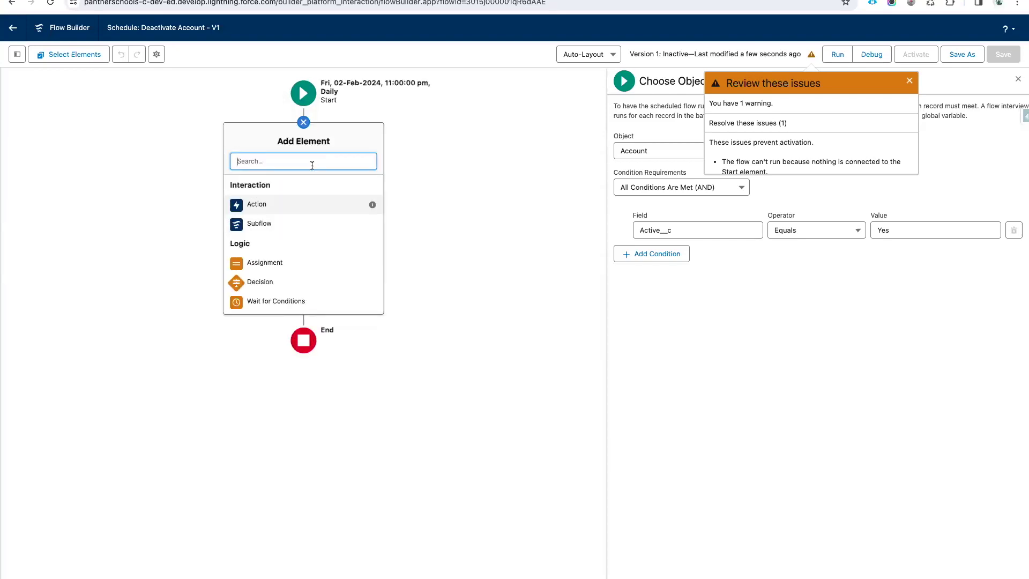
pyautogui.click(260, 282)
pyautogui.write('D01: Check ')
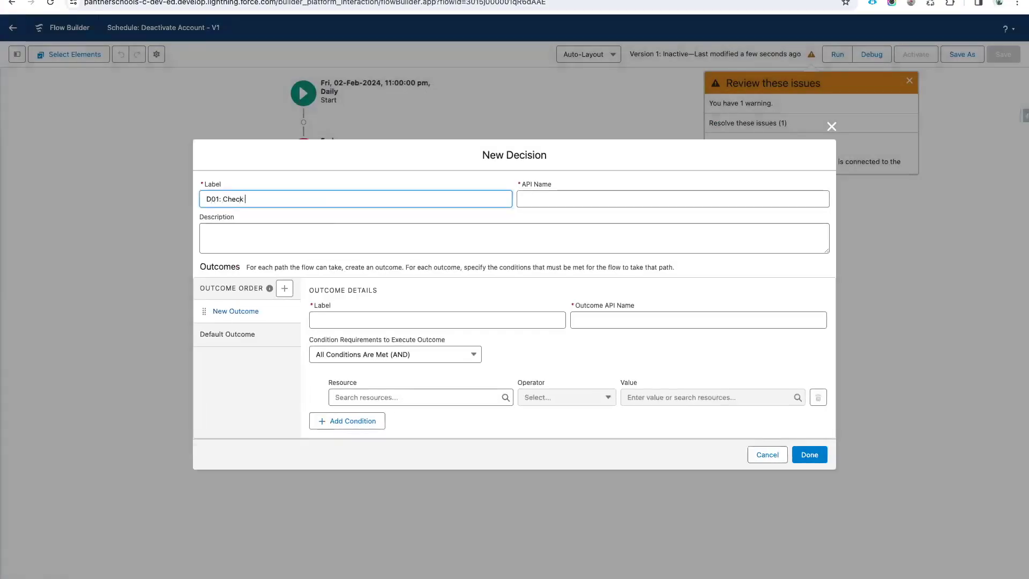
pyautogui.write('if Acount is')
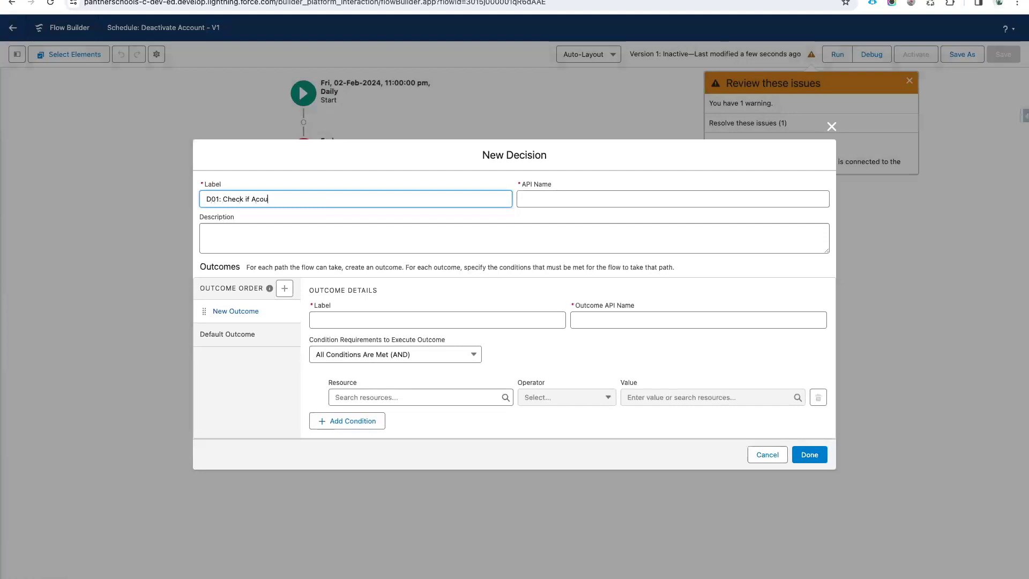
pyautogui.press('BackSpace')
pyautogui.press('BackSpace')
pyautogui.press('BackSpace')
pyautogui.press('BackSpace')
pyautogui.write('count is InActive from Last 30')
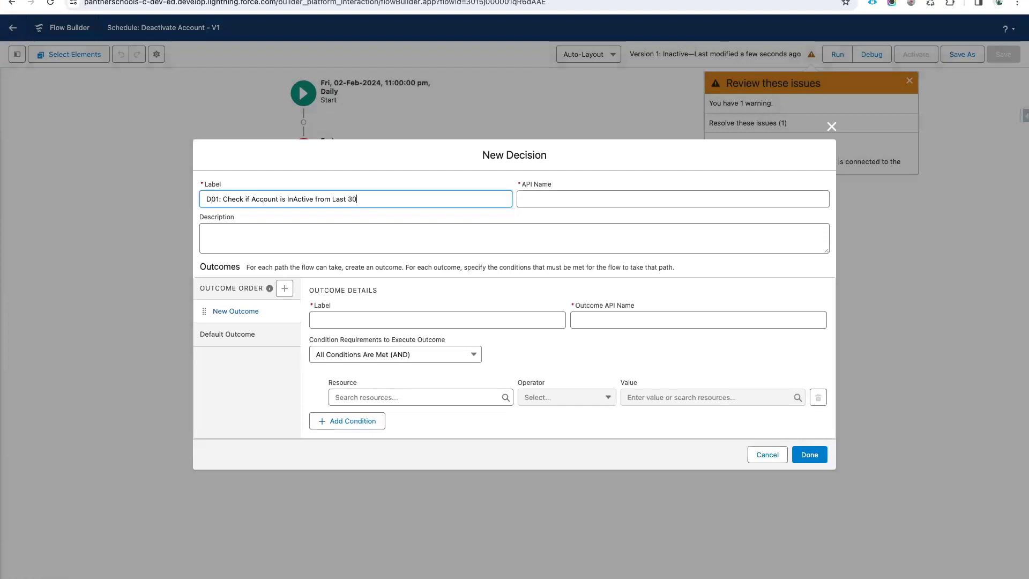
pyautogui.write(' Days')
pyautogui.click(434, 248)
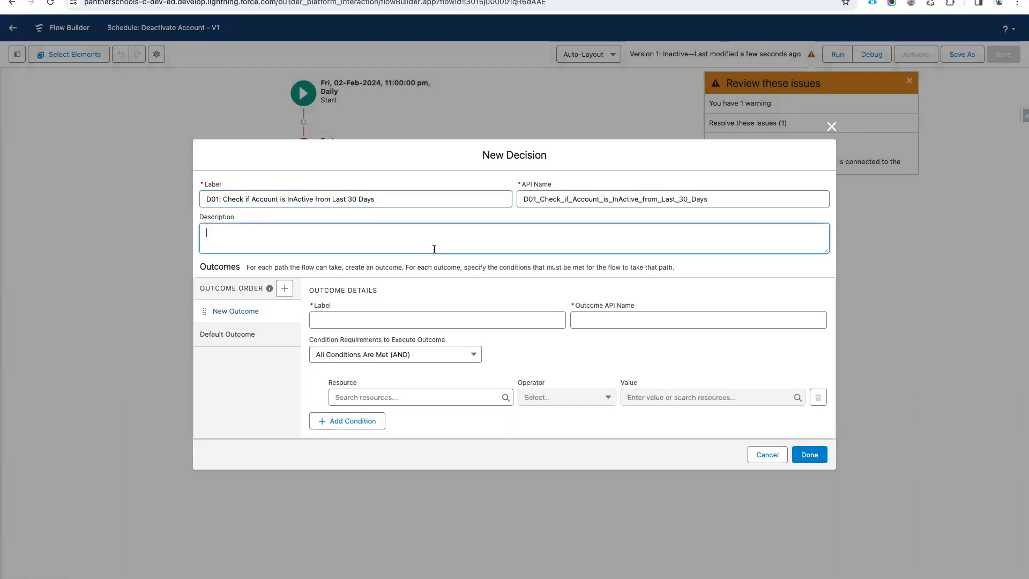
# Label the decision's new outcome "Inaative", letting its outcome API name fill in automatically.
pyautogui.click(365, 310)
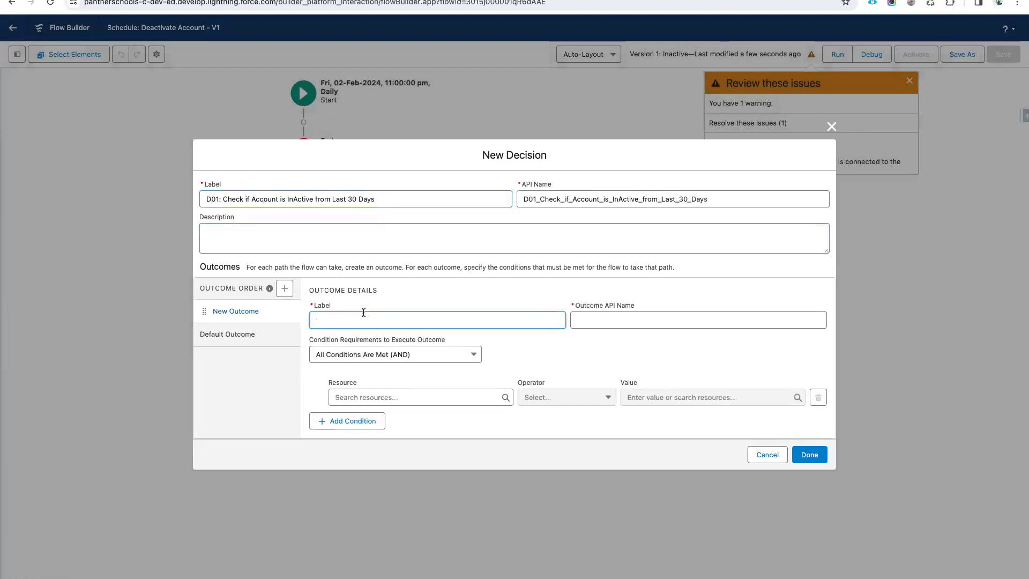
pyautogui.write('Inavtive')
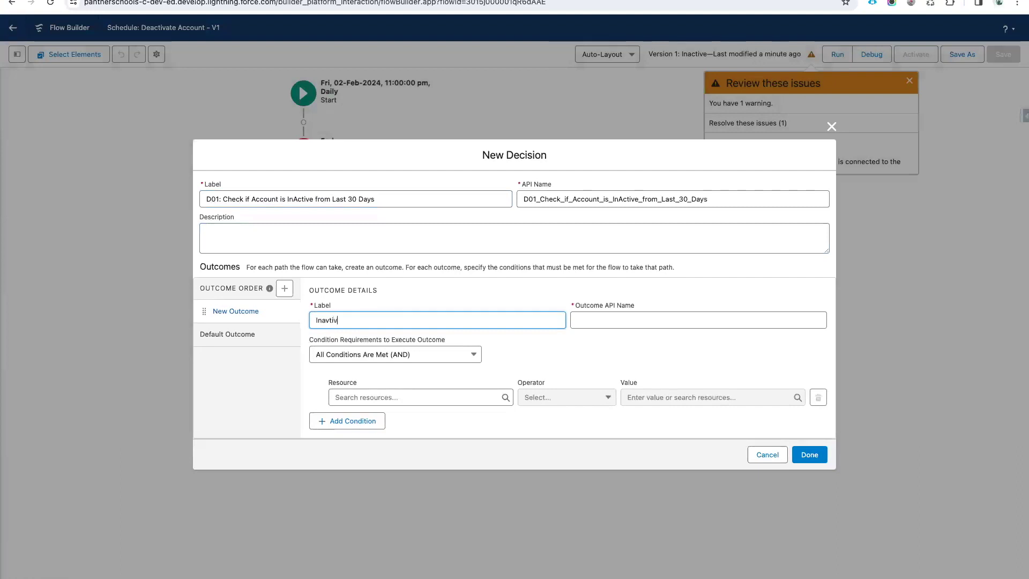
pyautogui.click(333, 315)
pyautogui.press('BackSpace')
pyautogui.write('a')
pyautogui.click(384, 309)
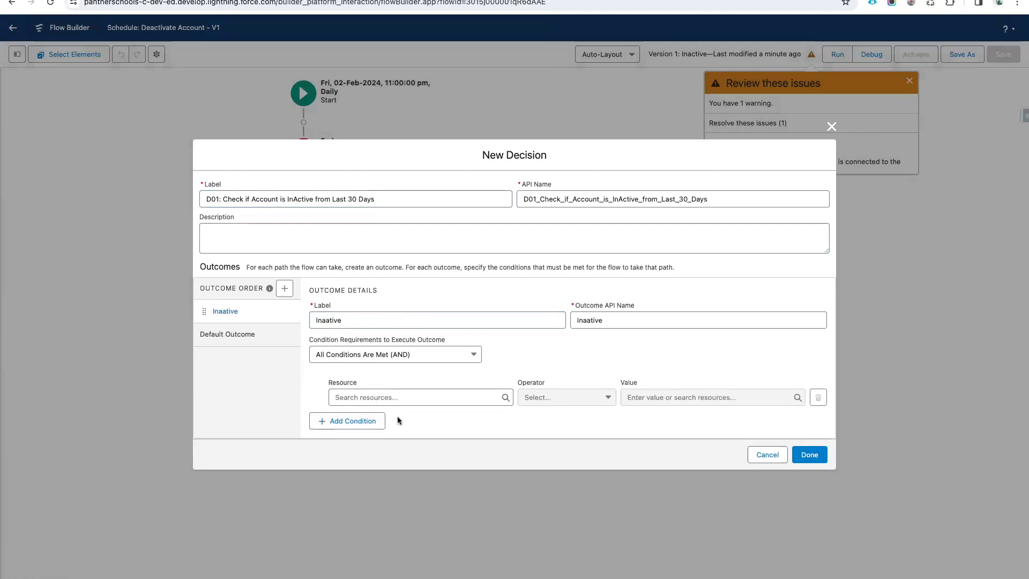
# Set the outcome condition's resource to $Record > Created Date and its operator to Less Than or Equal.
pyautogui.click(382, 400)
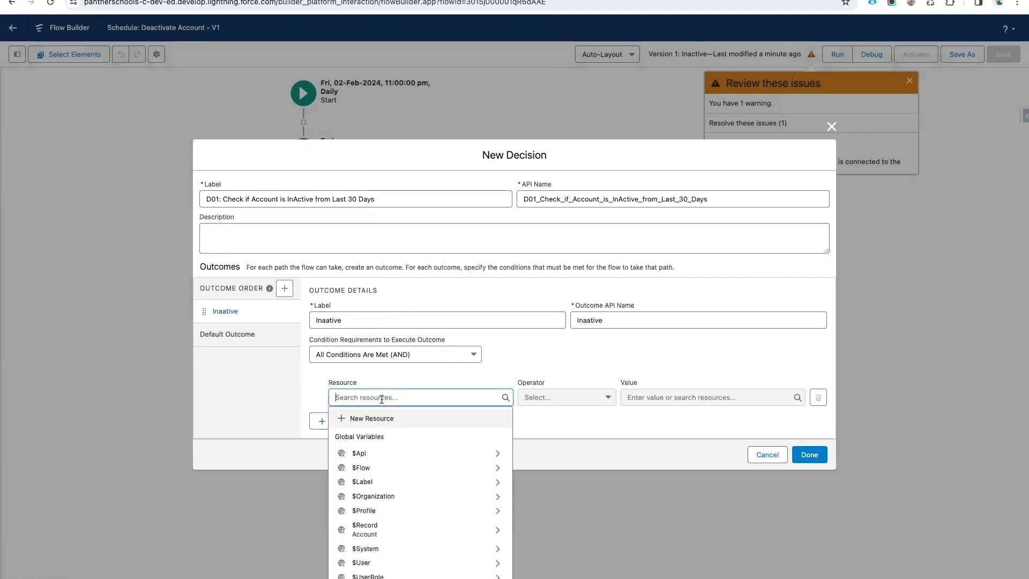
pyautogui.write('$Record.Cre}')
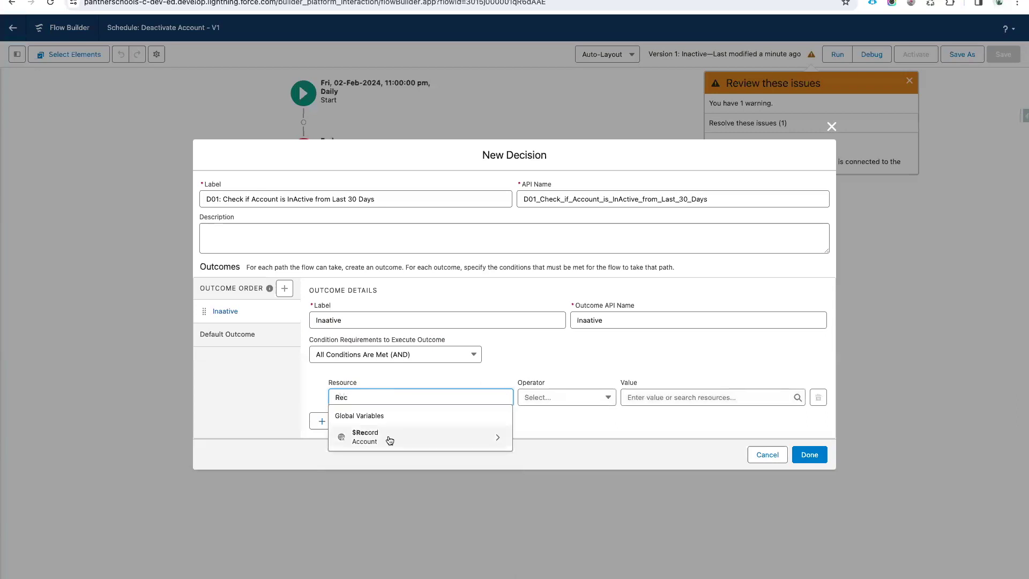
pyautogui.click(390, 439)
pyautogui.write('Crea')
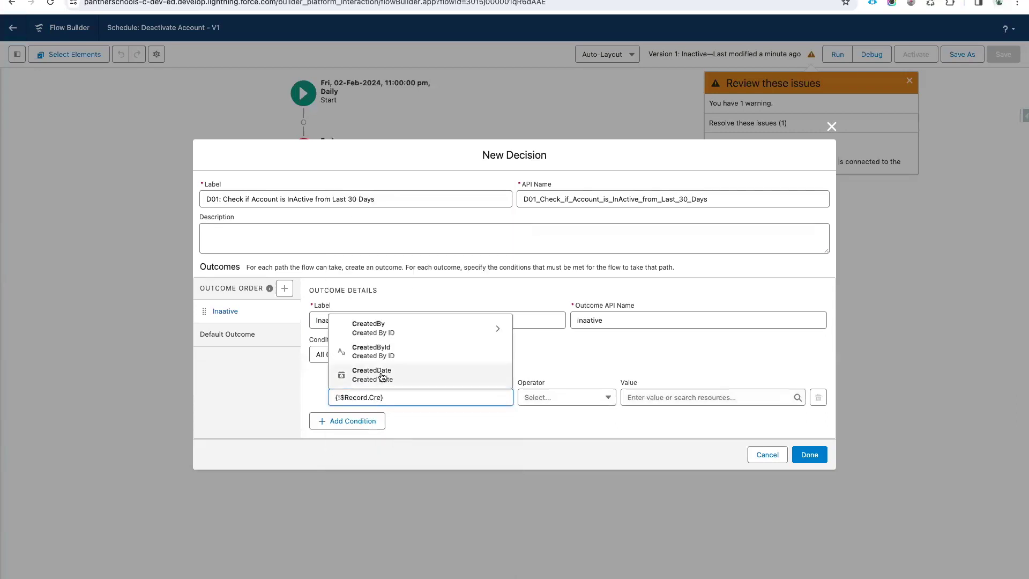
pyautogui.click(382, 376)
pyautogui.click(560, 404)
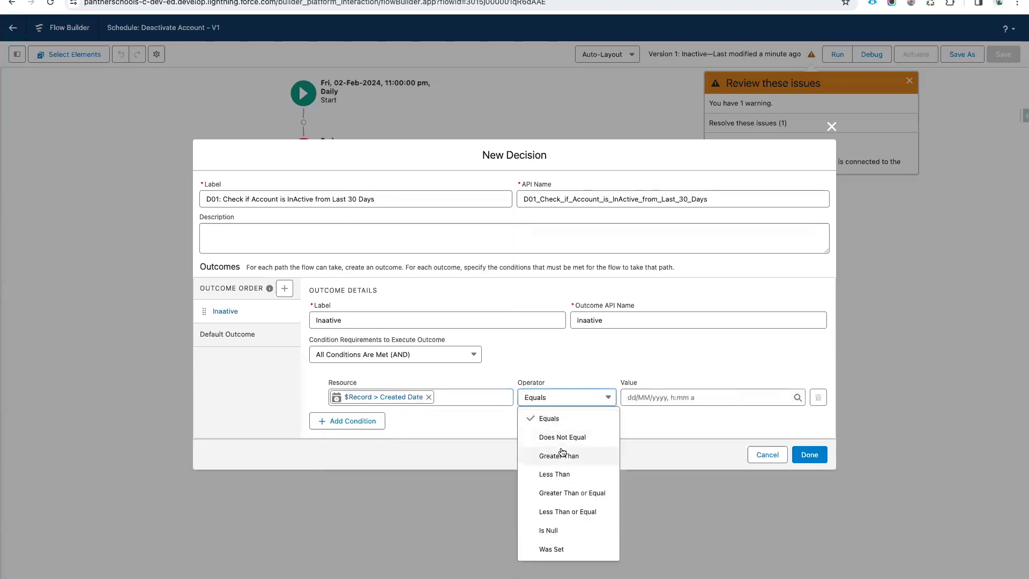
pyautogui.click(555, 512)
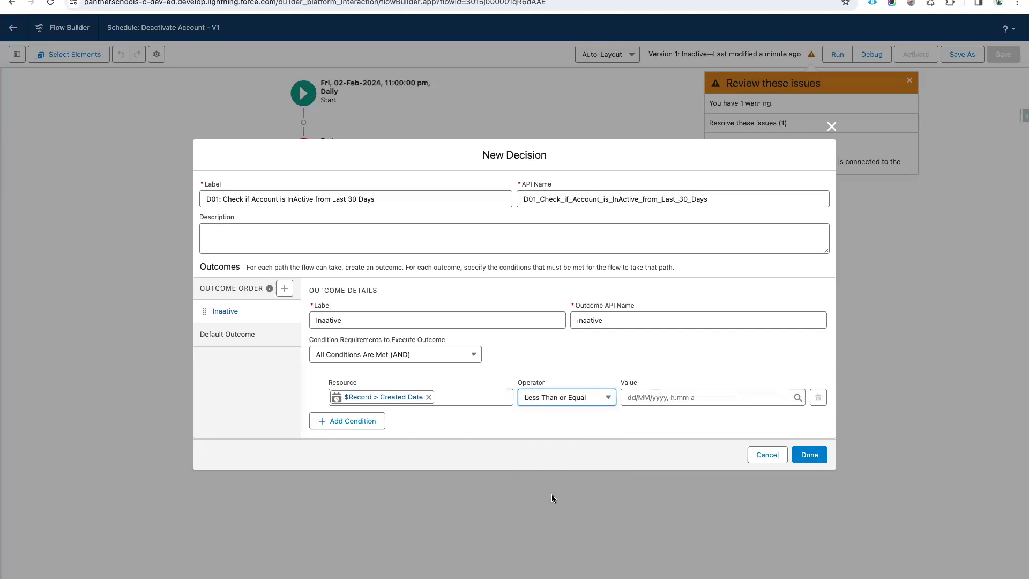
# Start a new Formula resource for the condition value, with API name fmTodayMinus30Days and data type Date.
pyautogui.click(673, 397)
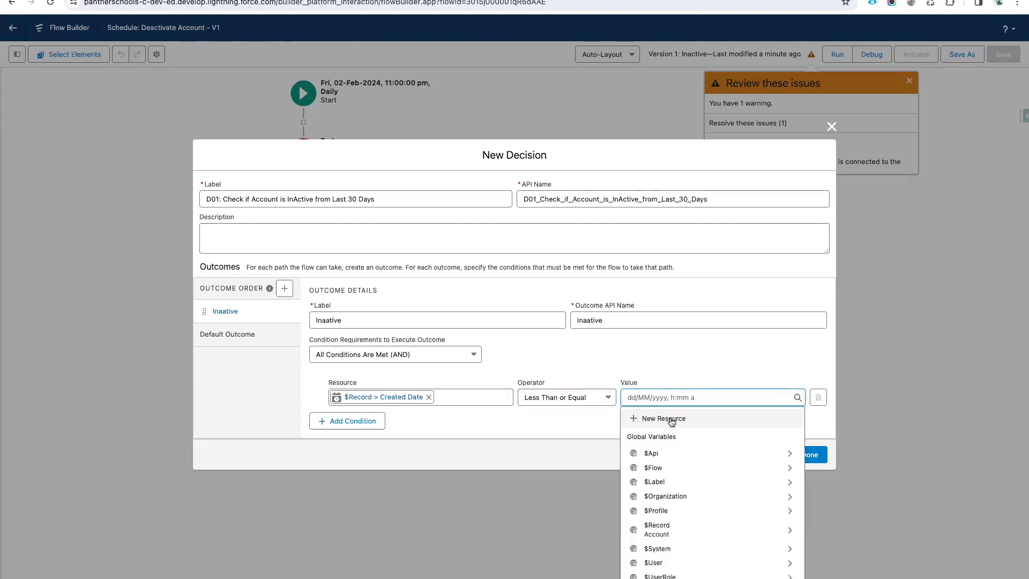
pyautogui.click(671, 418)
pyautogui.click(391, 269)
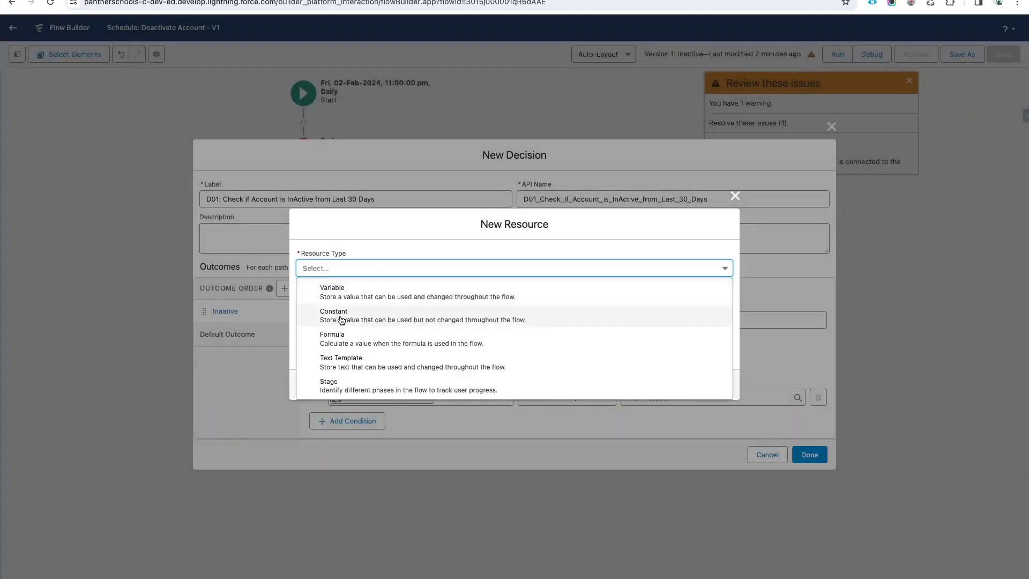
pyautogui.click(342, 348)
pyautogui.click(314, 237)
pyautogui.write('fmTodayMinus')
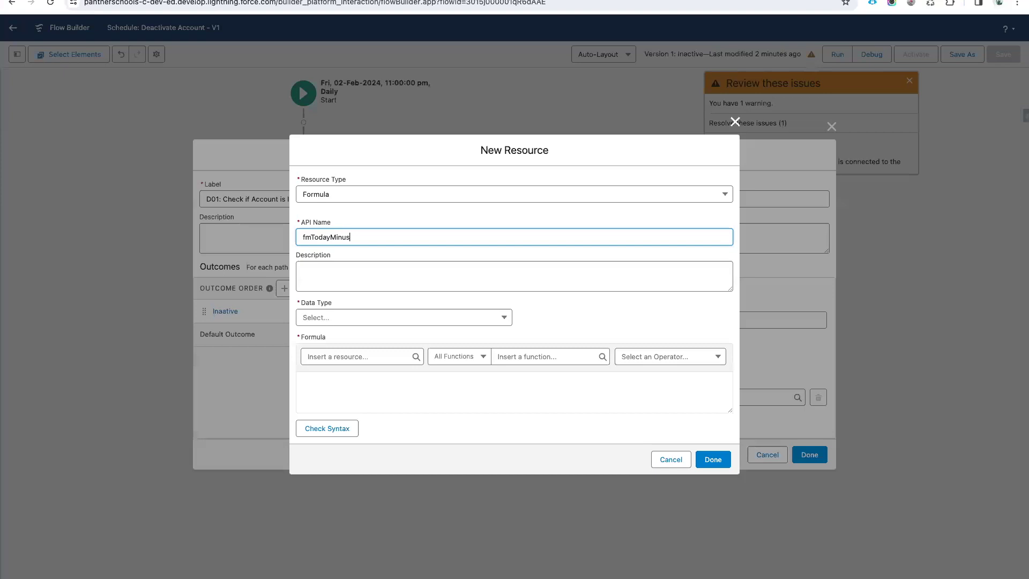
pyautogui.write('30Days')
pyautogui.click(340, 318)
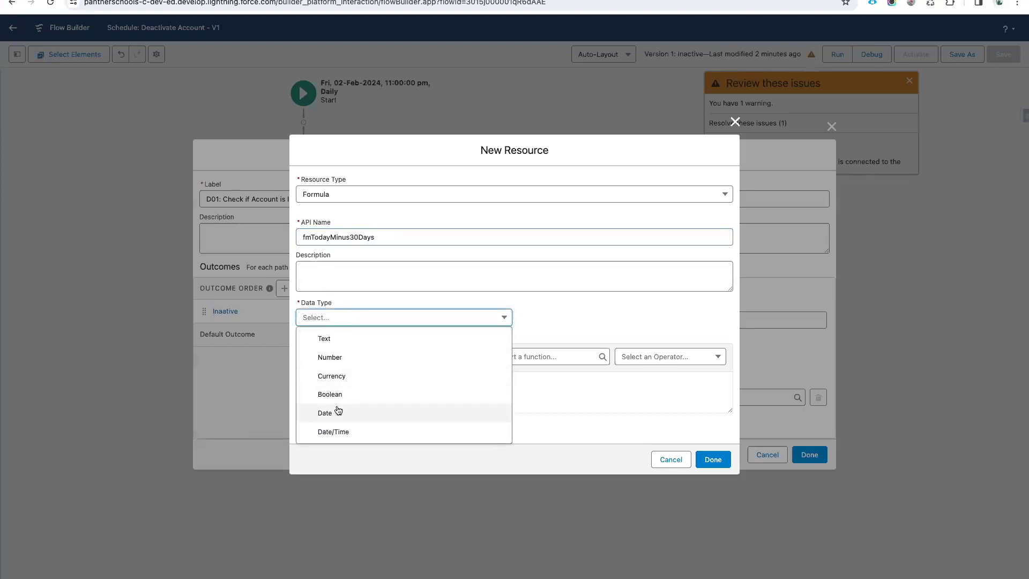
pyautogui.click(337, 408)
# Define the formula as {!$Flow.CurrentDate} - 30, check its syntax and finish the resource.
pyautogui.click(355, 378)
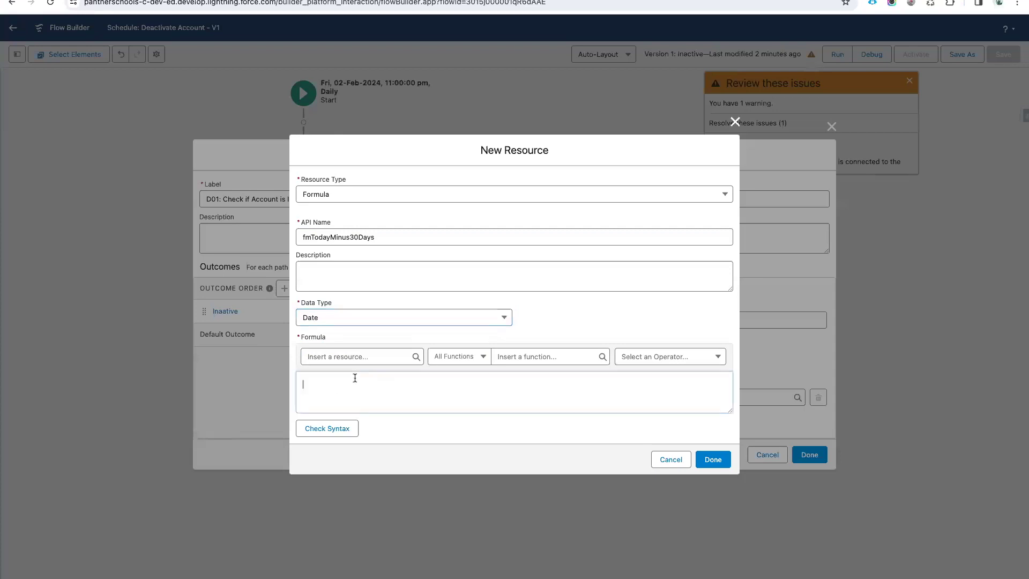
pyautogui.click(352, 361)
pyautogui.write('$F')
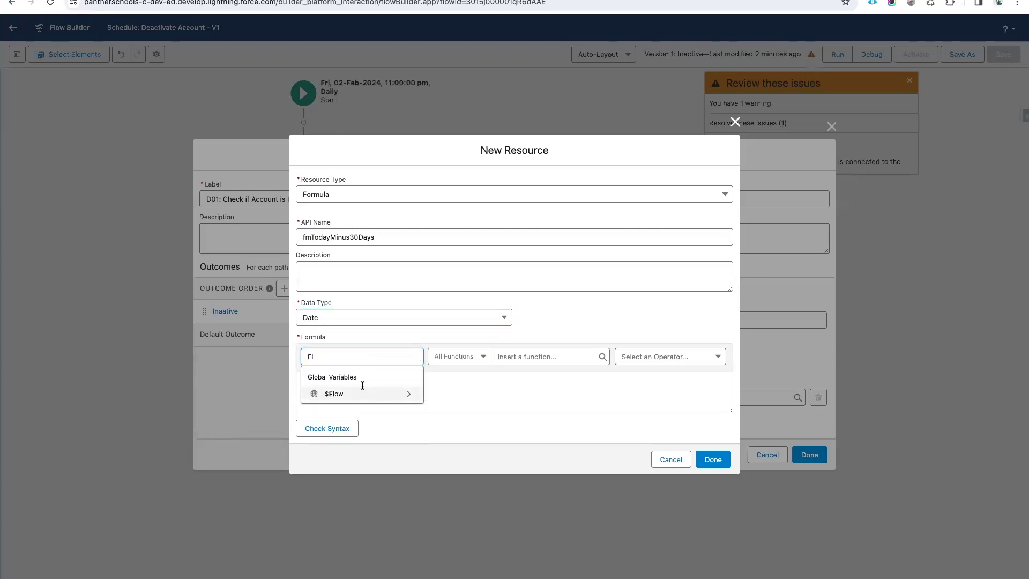
pyautogui.click(362, 395)
pyautogui.write('Cu')
pyautogui.click(371, 389)
pyautogui.click(413, 386)
pyautogui.write('- 30')
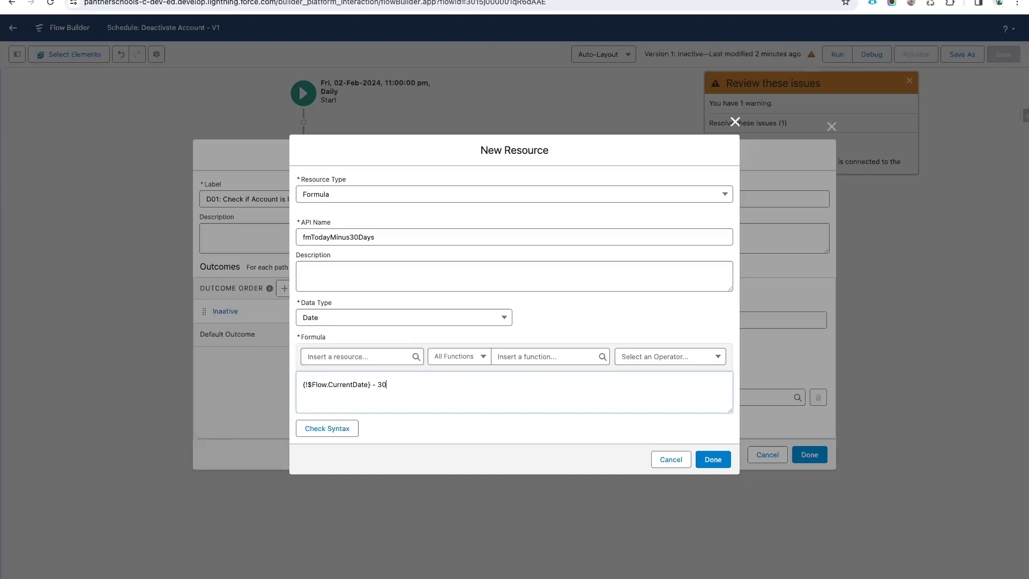
pyautogui.click(340, 429)
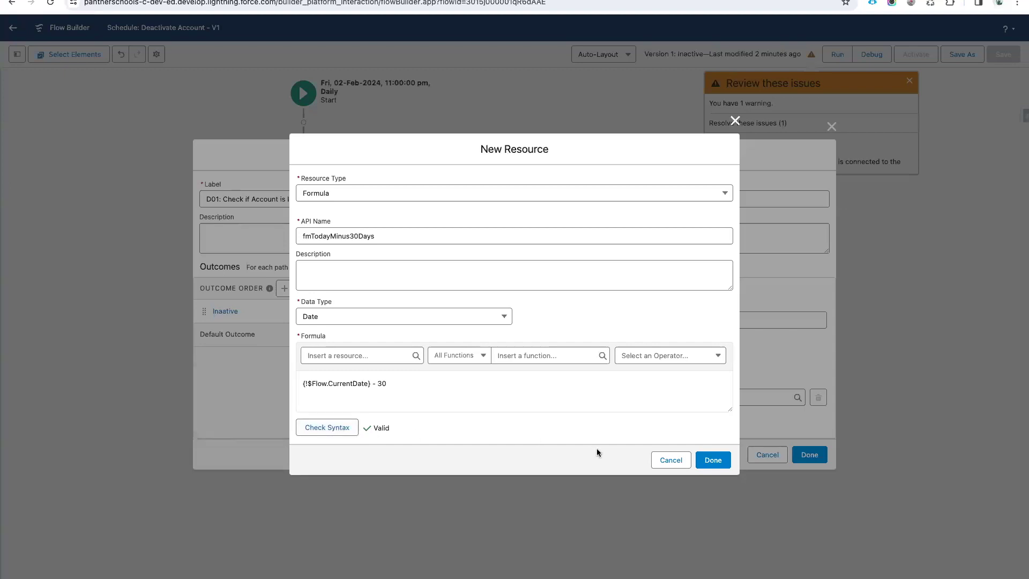
pyautogui.click(716, 460)
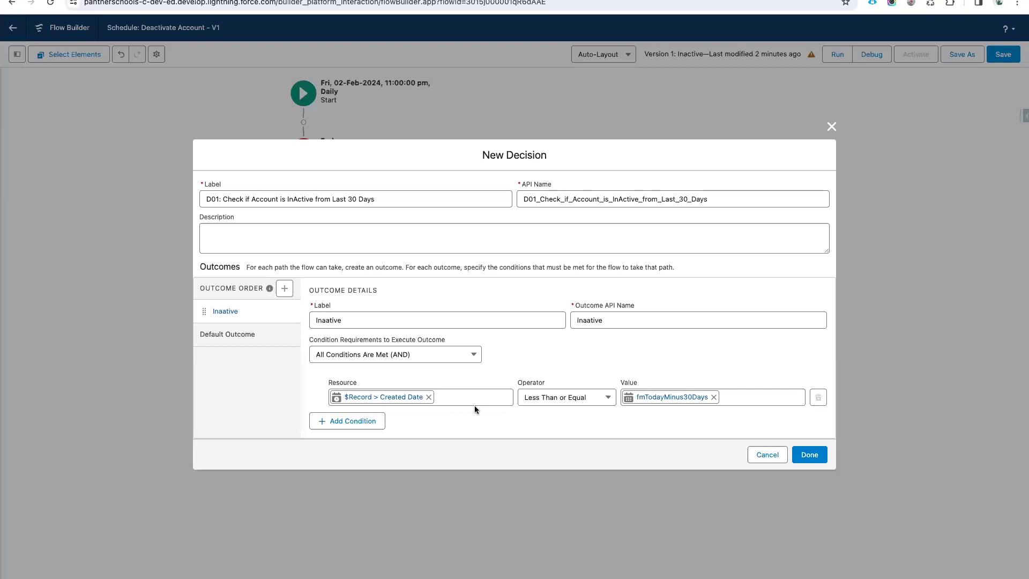
# Finish the decision and place an End element on its Default Outcome path.
pyautogui.click(809, 454)
pyautogui.click(351, 193)
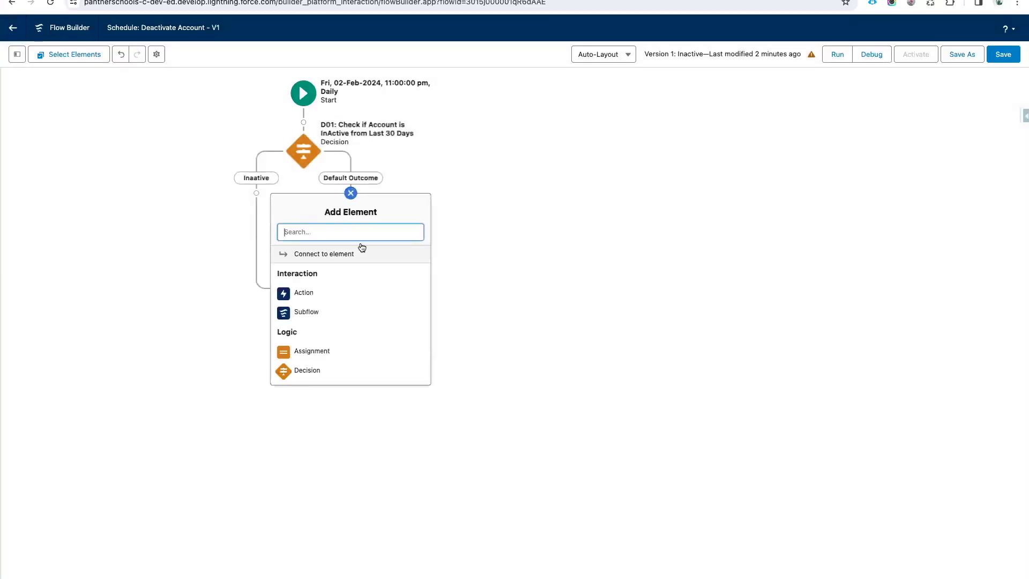
pyautogui.scroll(-5, 335, 324)
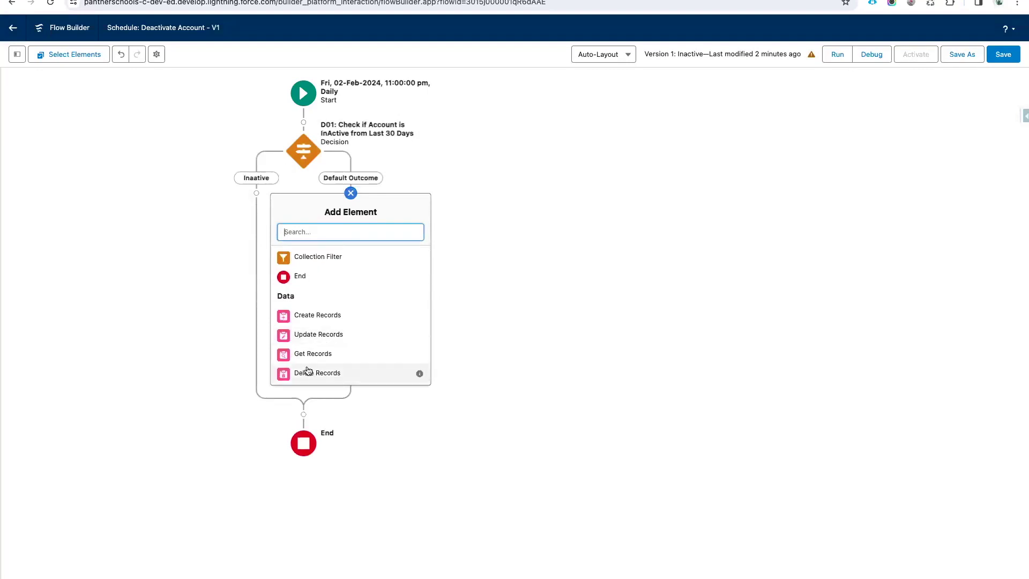
pyautogui.click(304, 276)
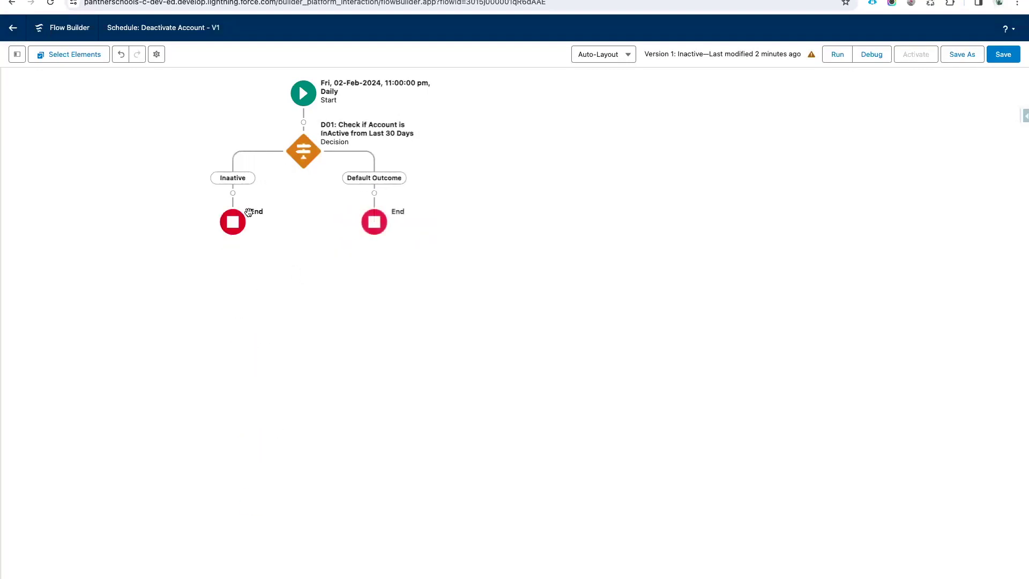
# Try to add a Create Records element to the Inaative path with a label starting "UR01: Deactivate the".
pyautogui.click(232, 193)
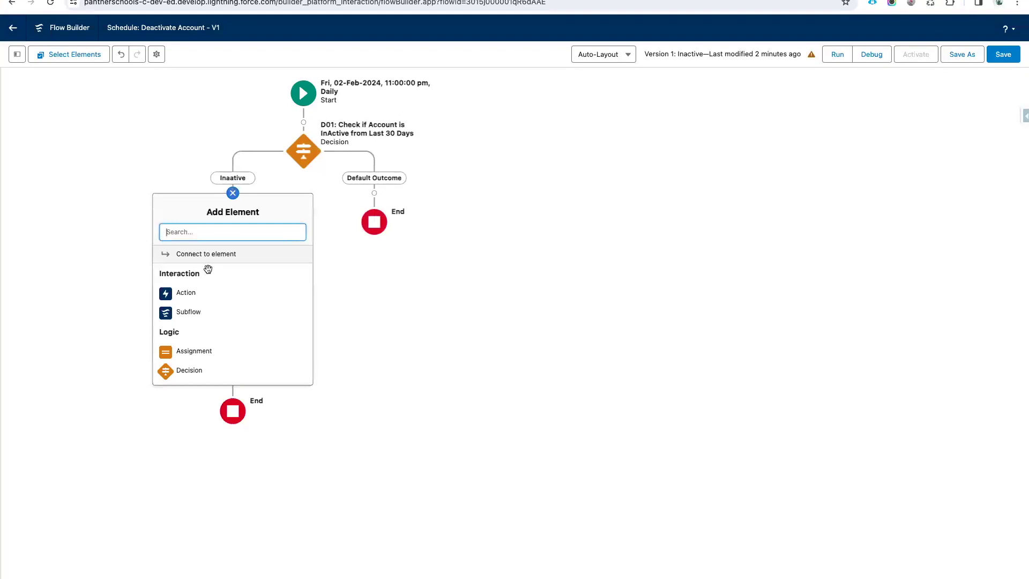
pyautogui.click(233, 193)
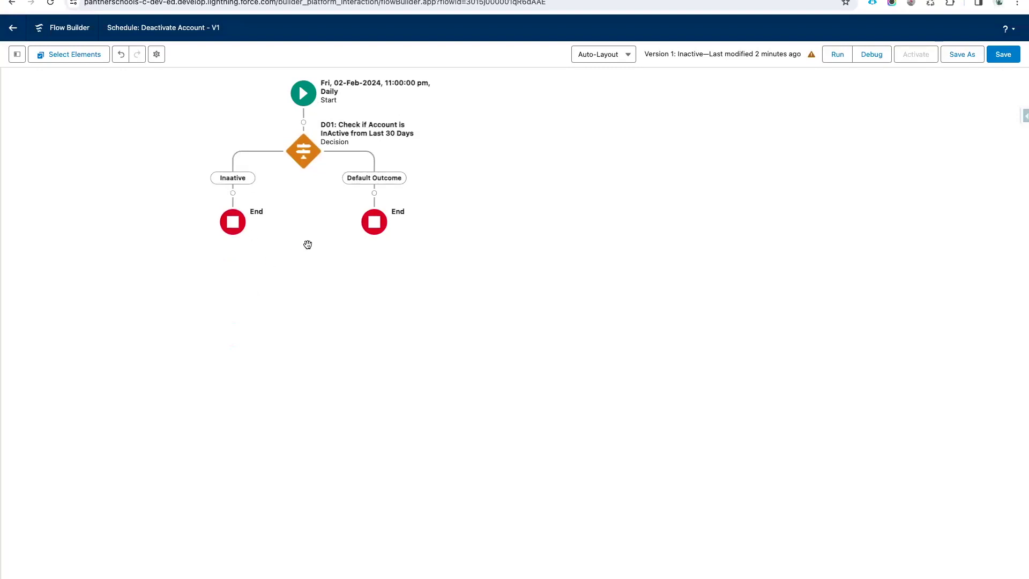
pyautogui.click(232, 193)
pyautogui.scroll(-3, 236, 315)
pyautogui.scroll(-1, 237, 316)
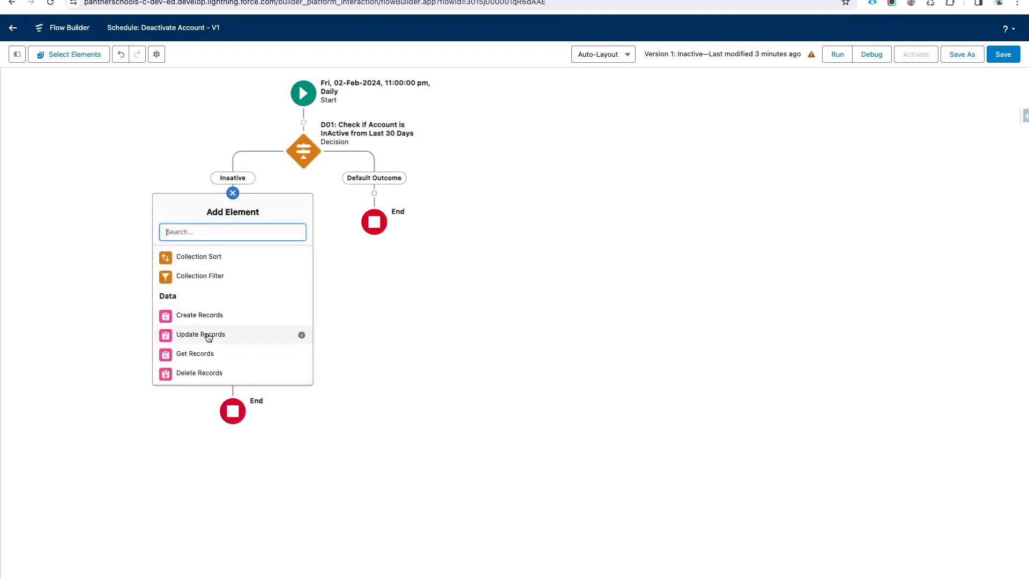
pyautogui.scroll(5, 225, 282)
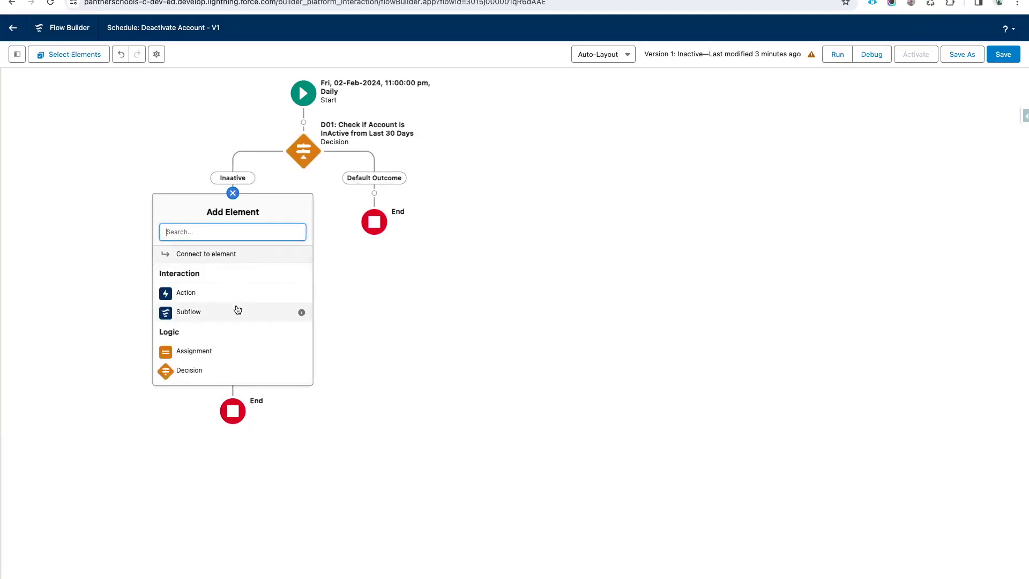
pyautogui.scroll(-4, 237, 308)
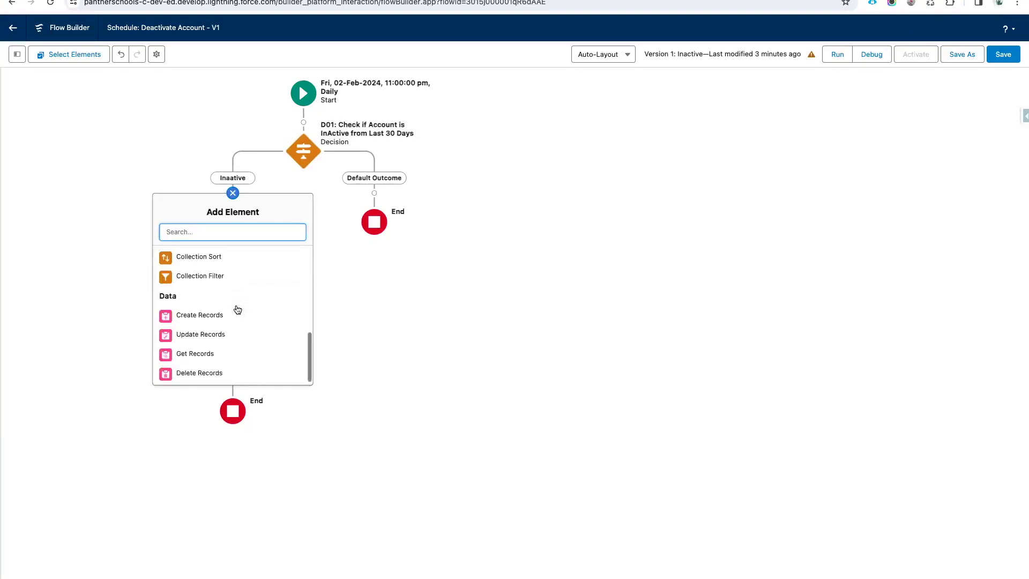
pyautogui.click(207, 314)
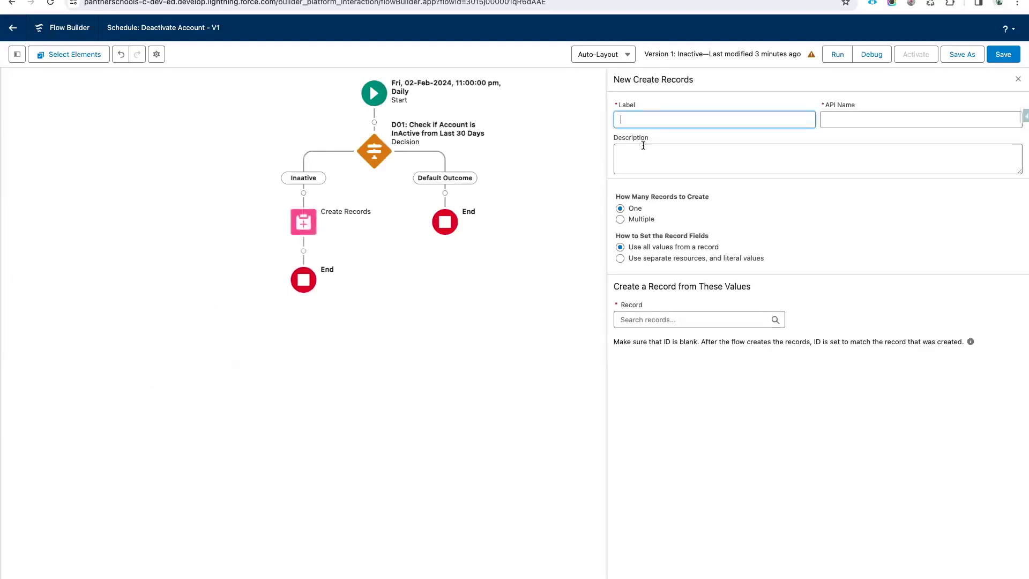
pyautogui.write('UR')
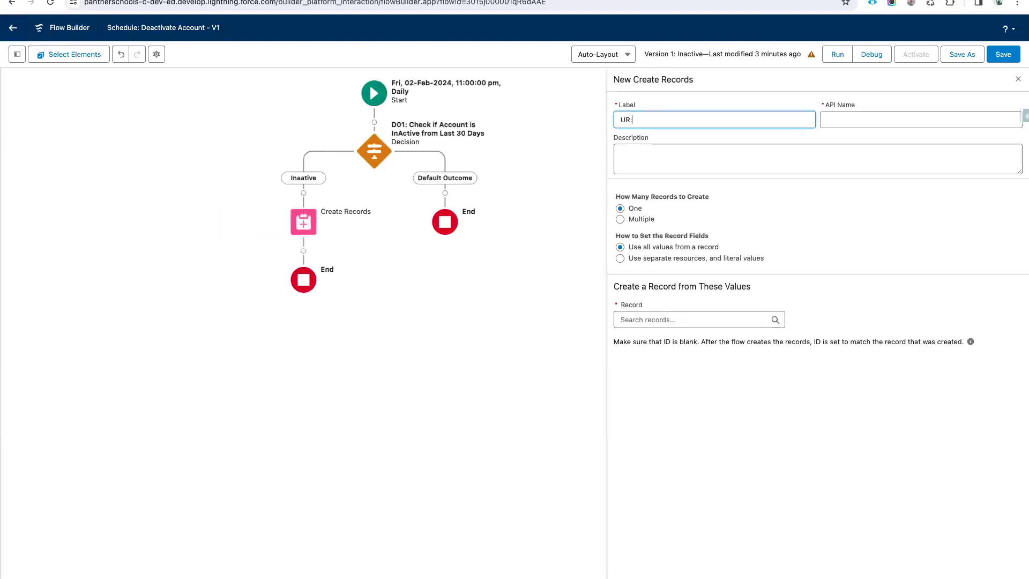
pyautogui.write('01:')
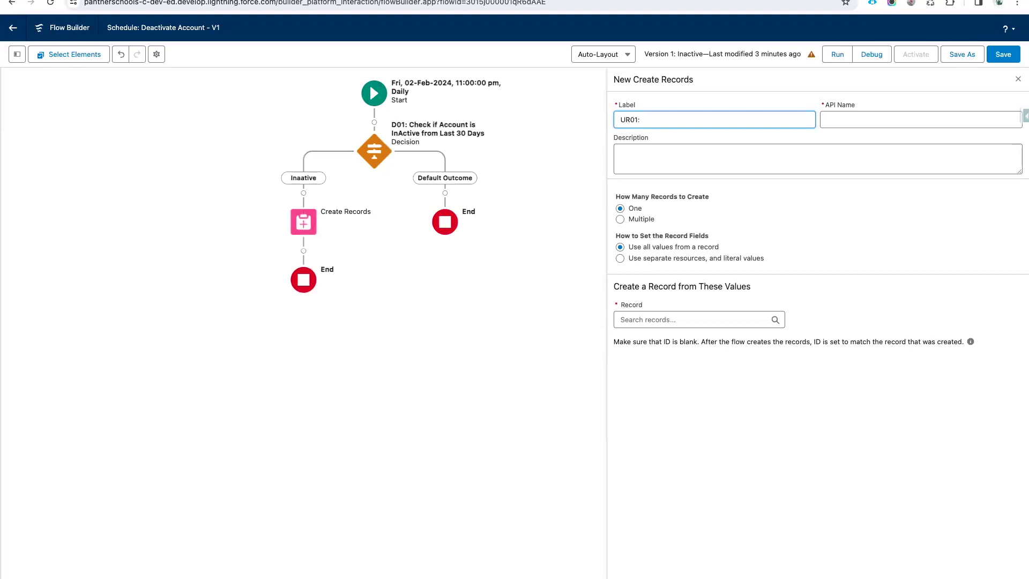
pyautogui.write(' Deactivate the Accoin')
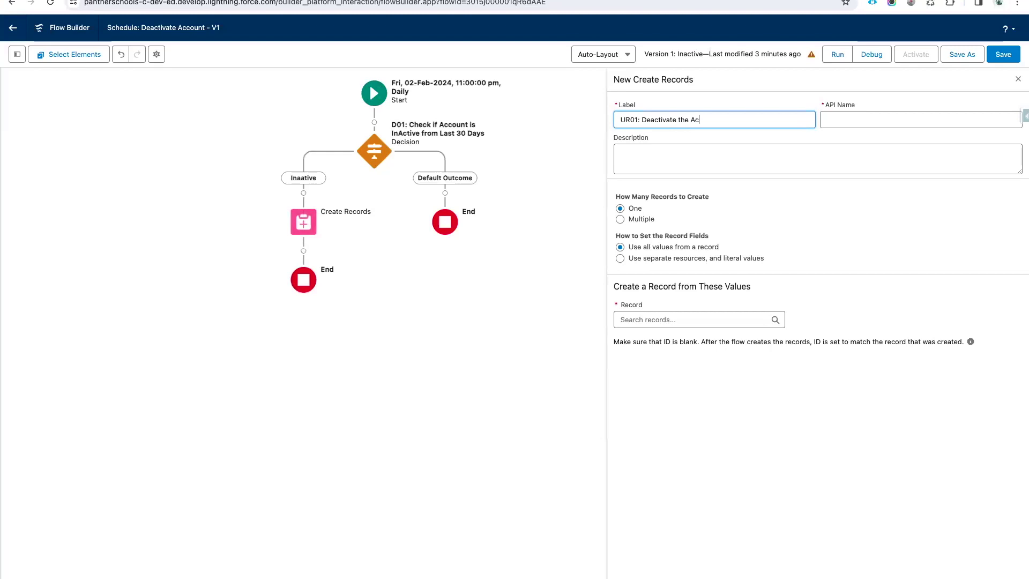
# Close the unfinished Create Records setup and delete that element from the Inaative path.
pyautogui.click(1018, 79)
pyautogui.click(302, 232)
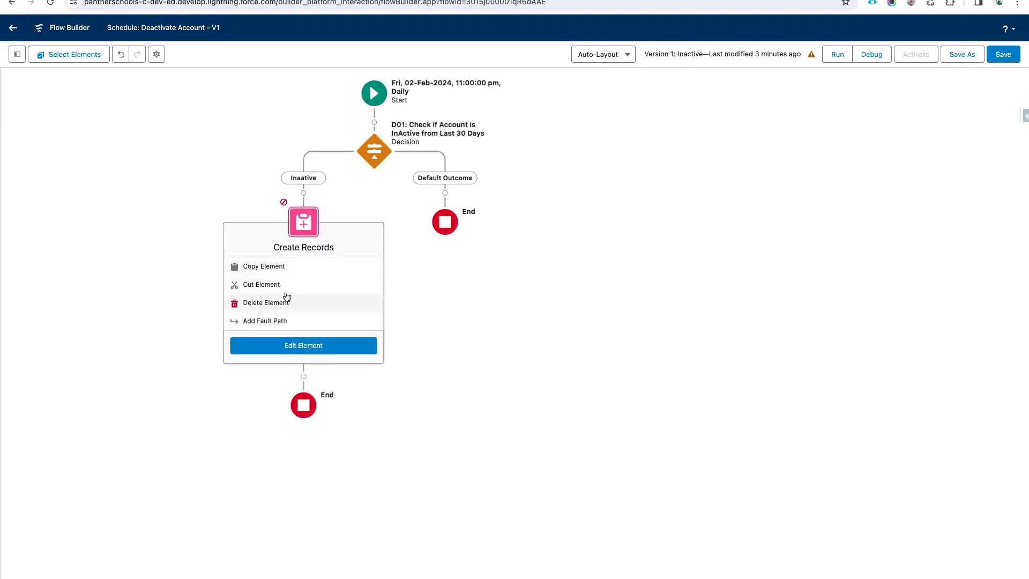
pyautogui.click(288, 299)
# Add an Update Records element labelled "UR01: Deactivate the Account Record" to the Inaative path, using the account $Record global variable.
pyautogui.click(304, 193)
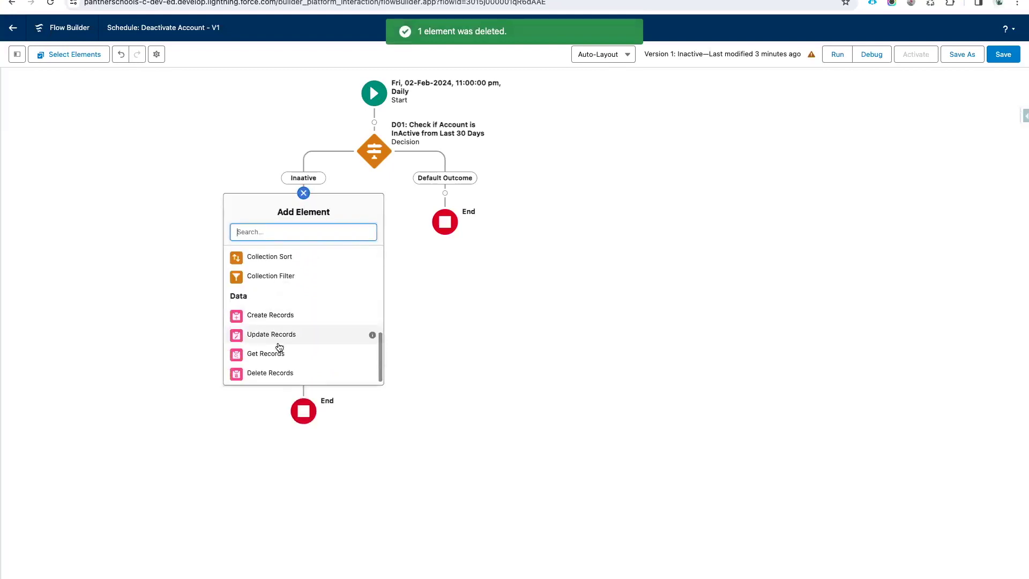
pyautogui.click(277, 331)
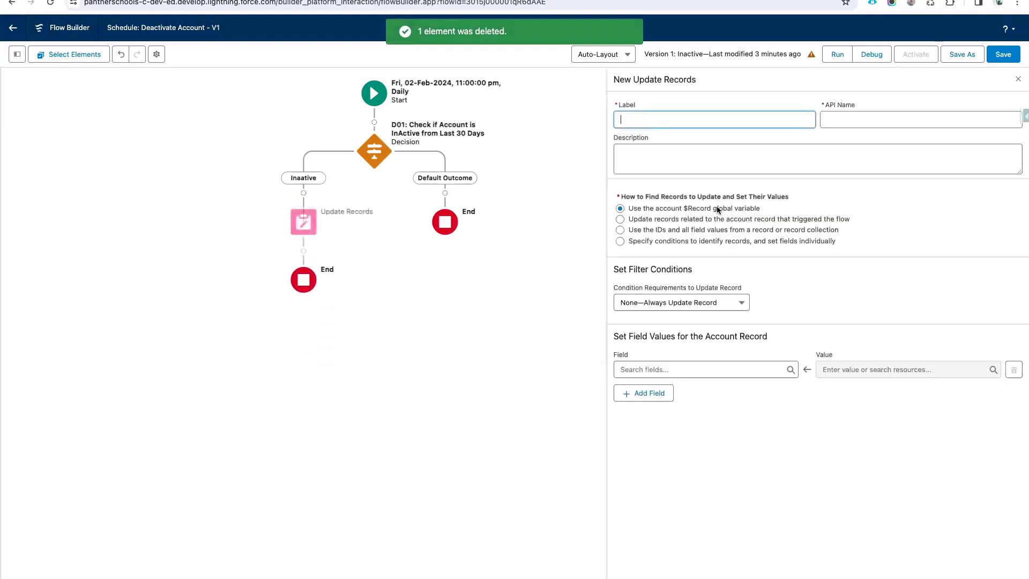
pyautogui.write('UR01')
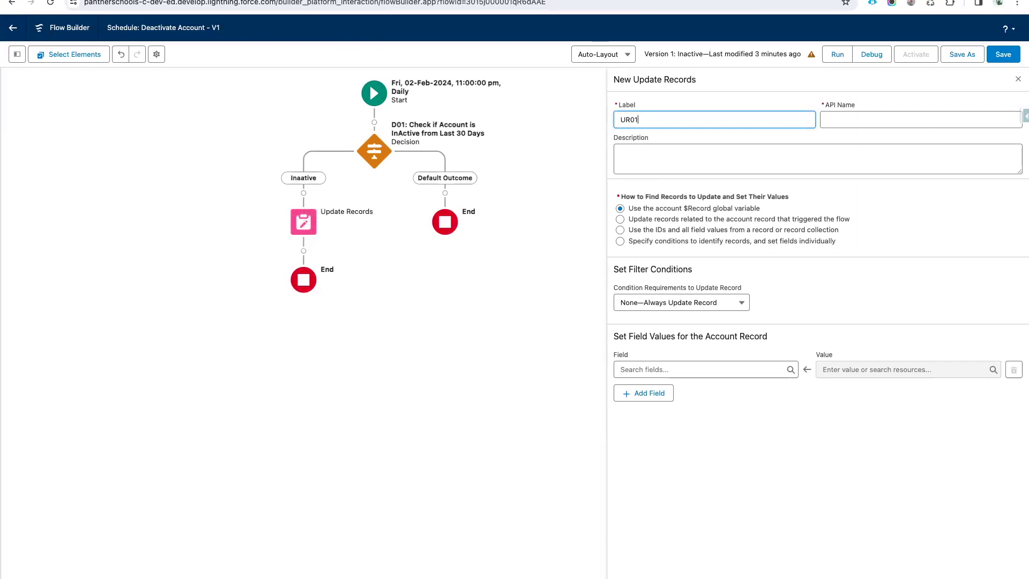
pyautogui.write(': Deactivate the Account Record')
pyautogui.click(736, 211)
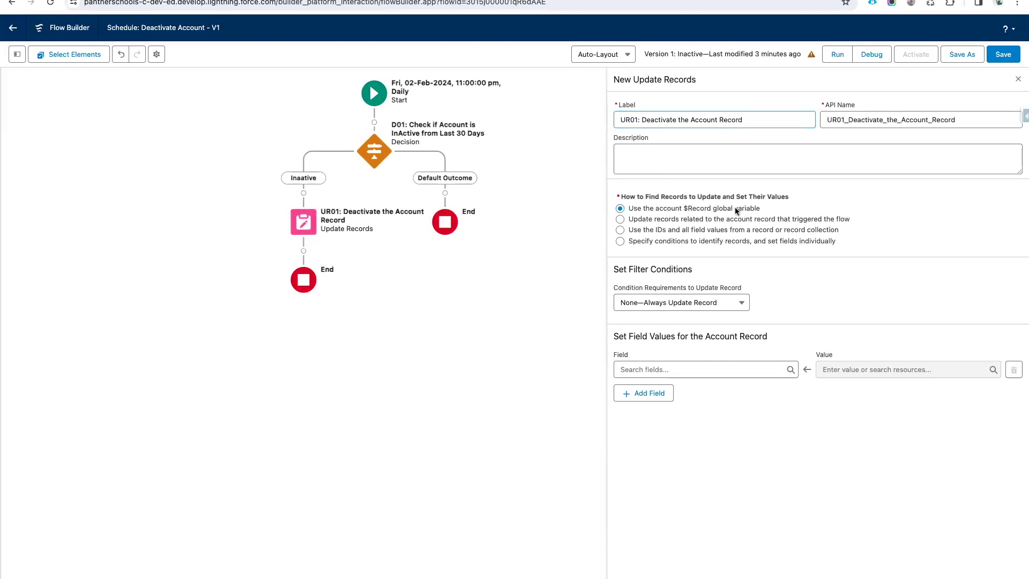
pyautogui.moveTo(629, 210); pyautogui.dragTo(754, 212)
pyautogui.click(664, 211)
pyautogui.tripleClick(678, 211)
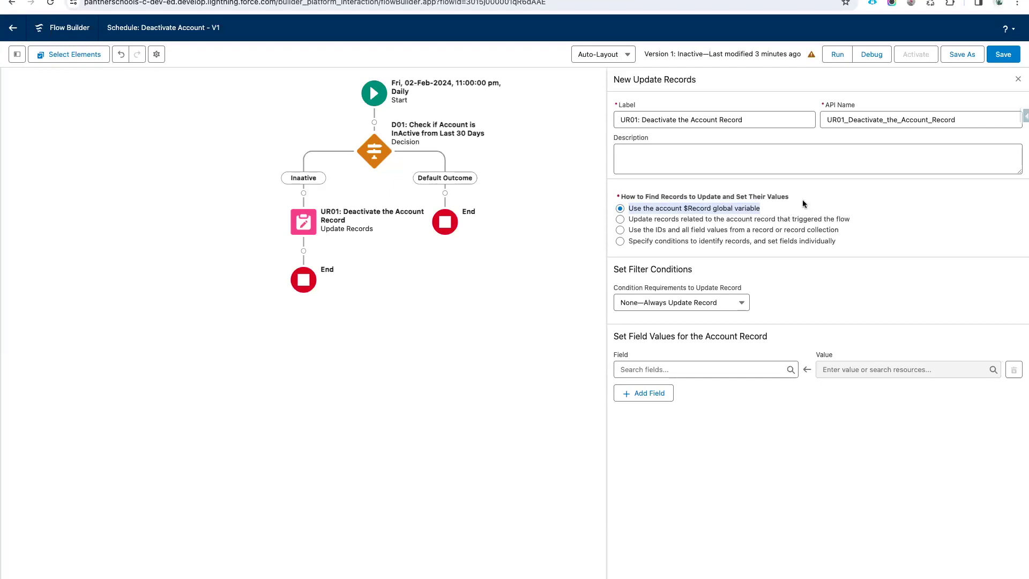
# Set the Account record's Active__c field to No in the Update Records element.
pyautogui.click(664, 368)
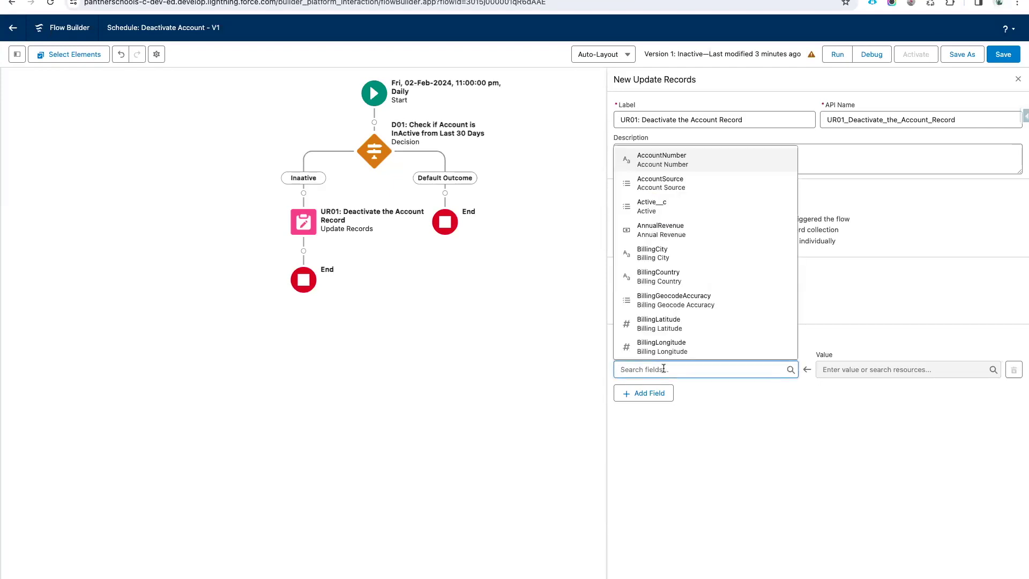
pyautogui.write('Active__c')
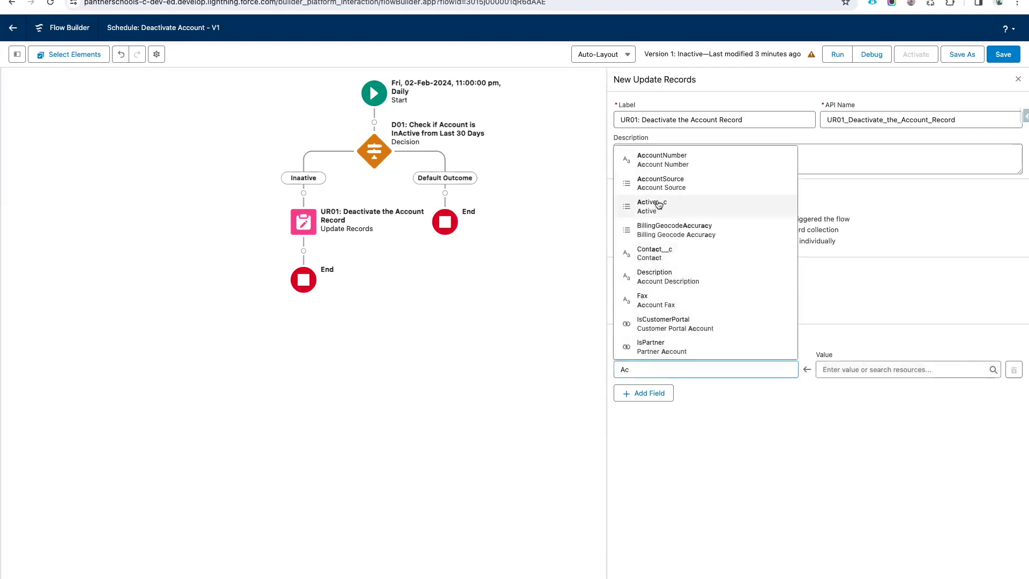
pyautogui.click(659, 206)
pyautogui.click(855, 370)
pyautogui.write('No')
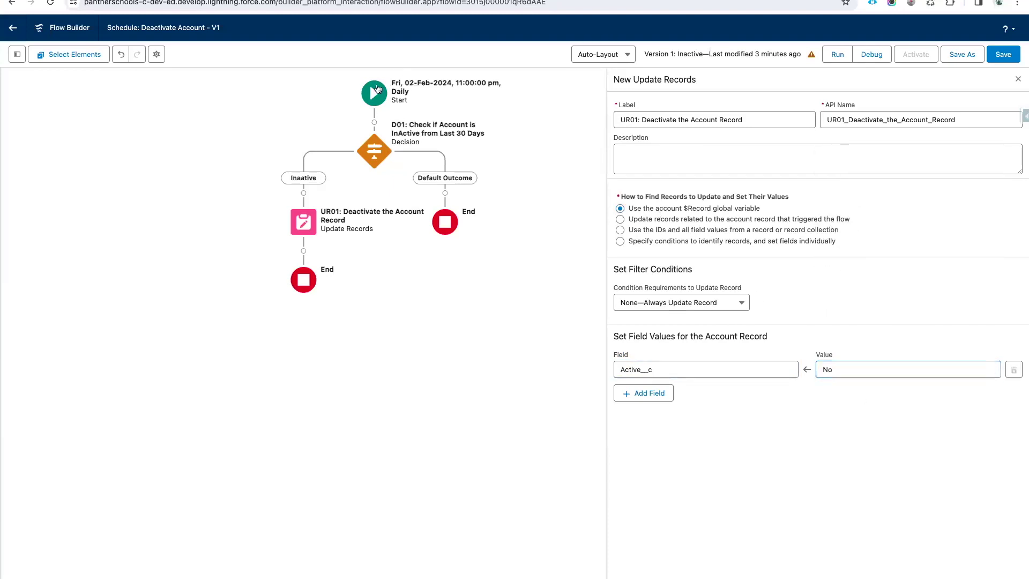
# Compare the Start element's Account filter condition with the Update Records field value and save the flow.
pyautogui.click(374, 94)
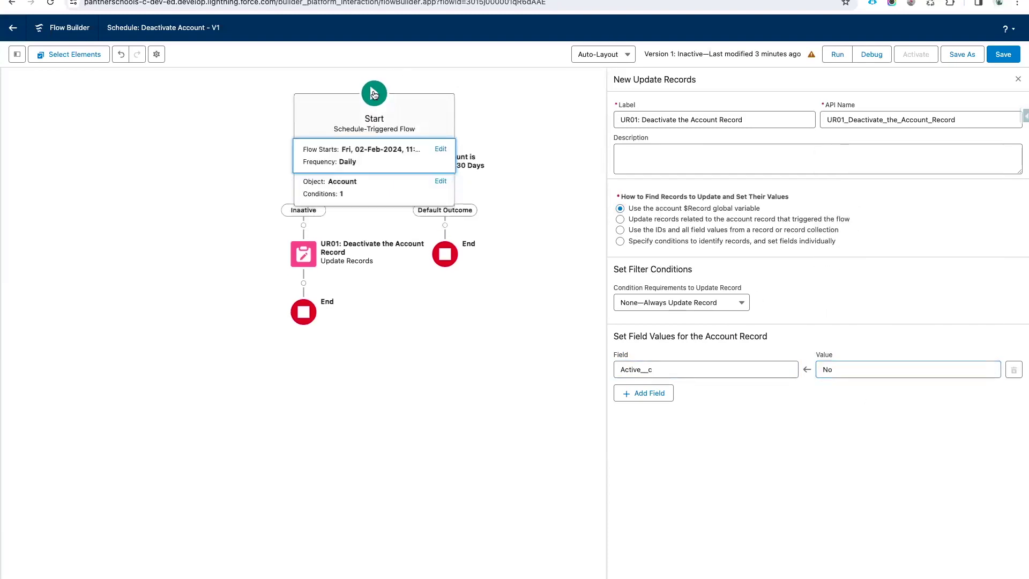
pyautogui.click(441, 183)
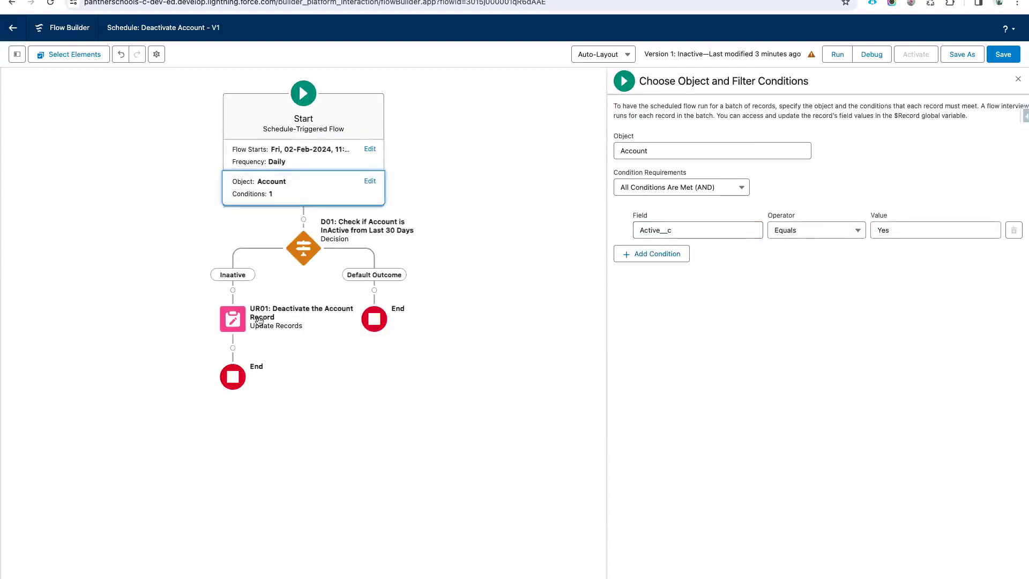
pyautogui.click(235, 321)
pyautogui.click(234, 346)
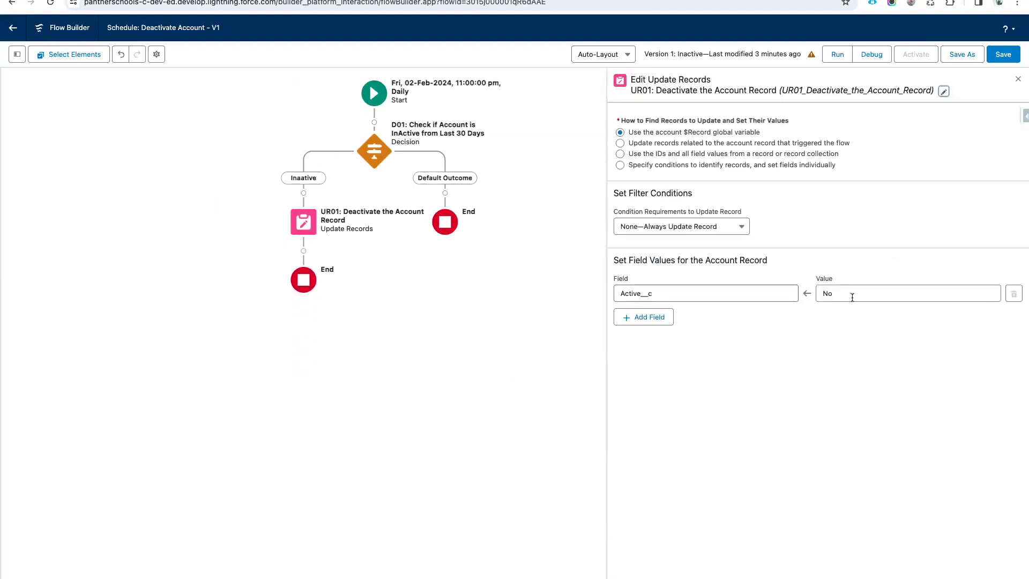
pyautogui.click(1003, 55)
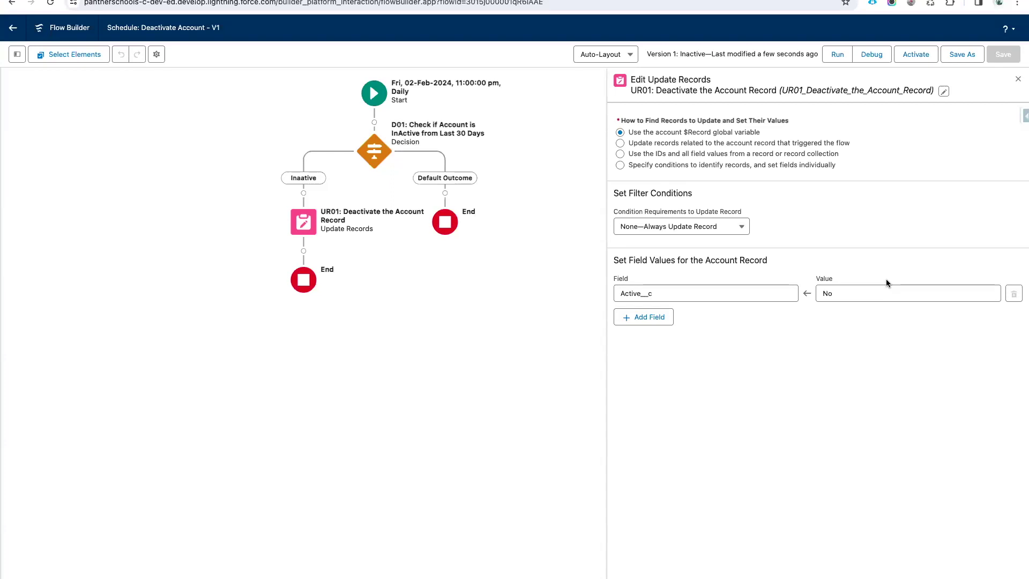
# Add a fault path to the UR01 Update Records element and close its properties.
pyautogui.click(312, 224)
pyautogui.click(270, 319)
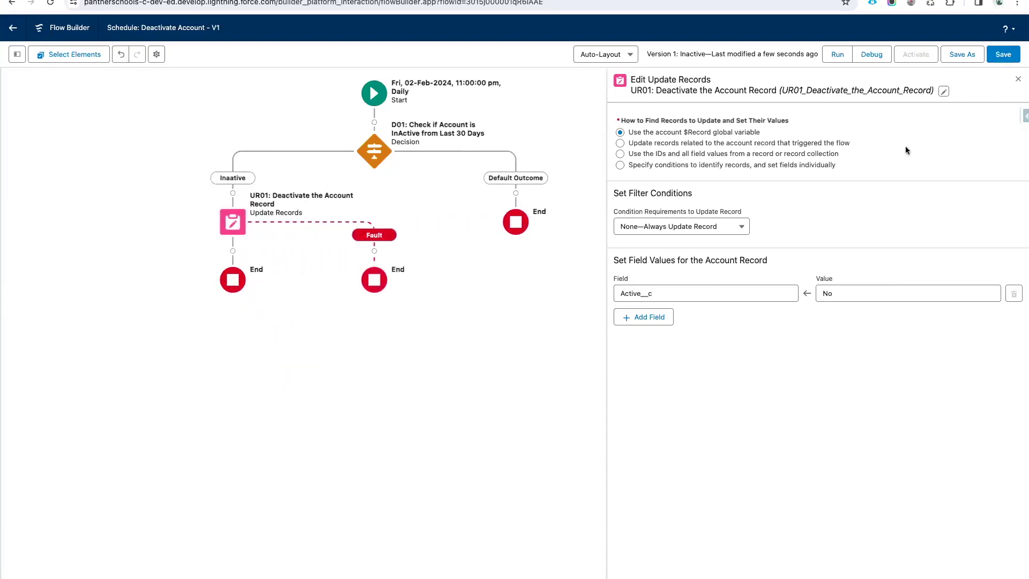
pyautogui.click(1017, 80)
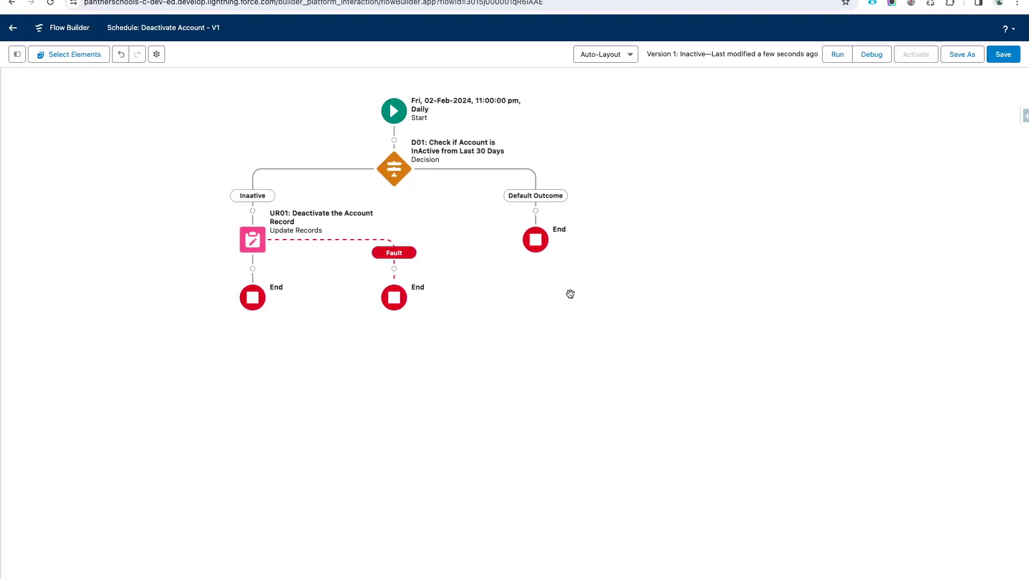
# Add a Subflow element on the Fault path that references "Subflow: Log Error in Salesforce Log Object".
pyautogui.click(394, 268)
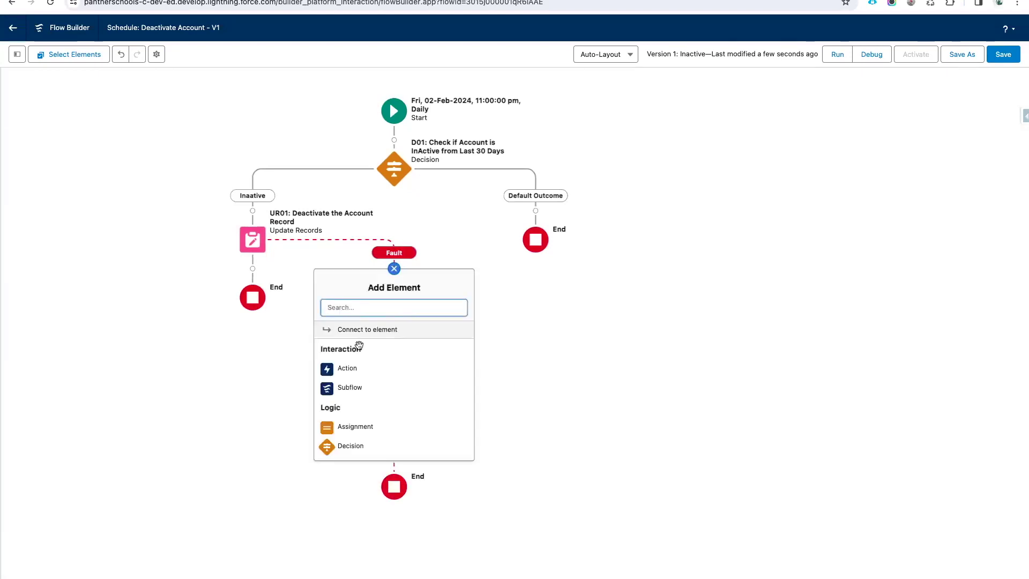
pyautogui.click(350, 388)
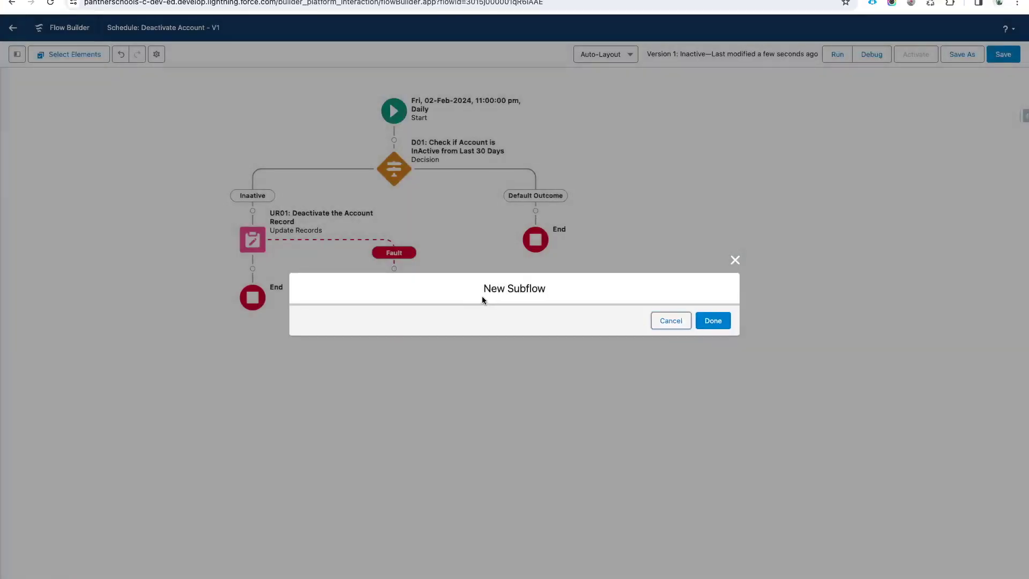
pyautogui.click(435, 240)
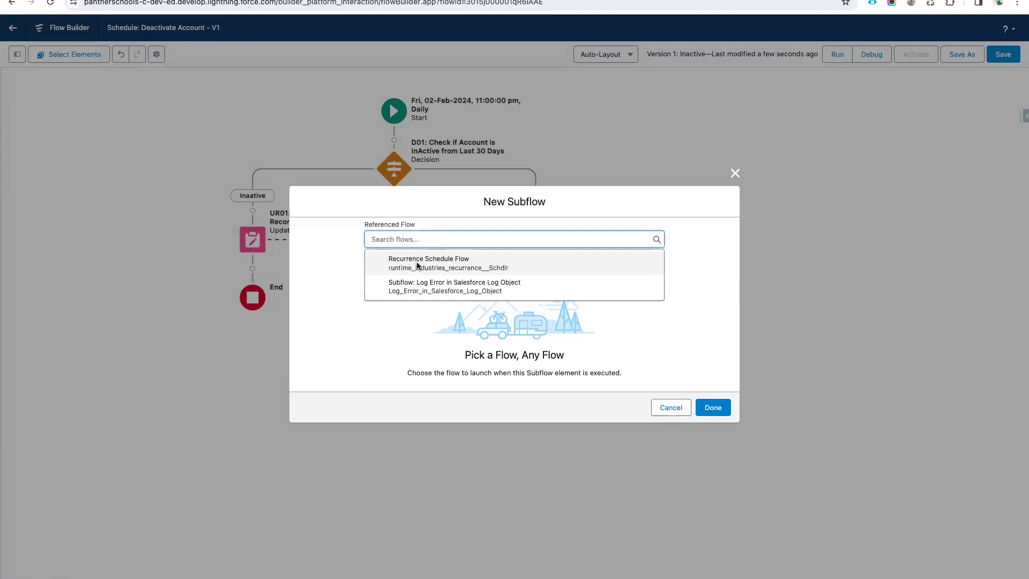
pyautogui.click(447, 284)
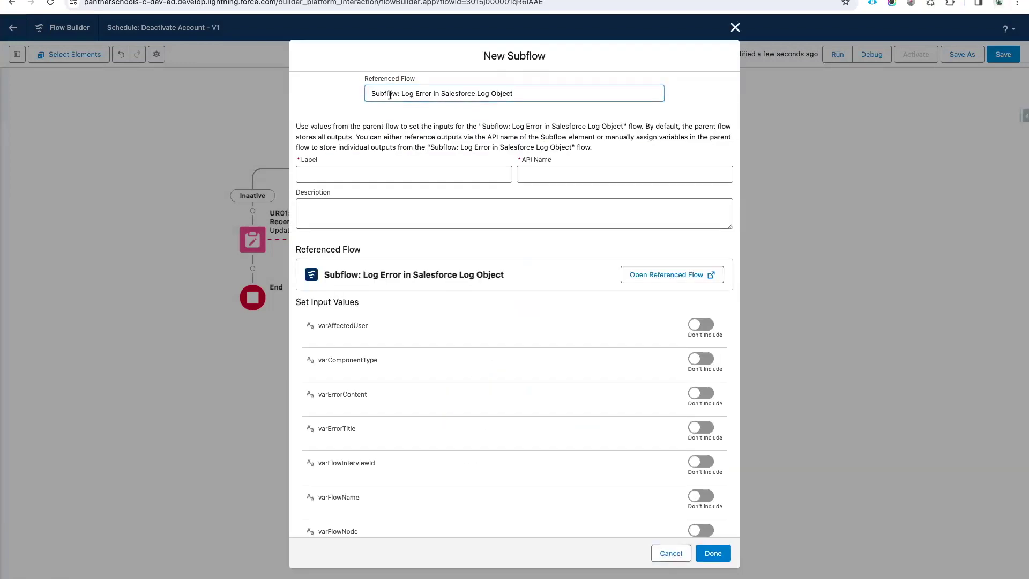
# Label the subflow element "SF01: Log Error in Salesforce Log Object", reusing the referenced flow's name.
pyautogui.click(390, 94)
pyautogui.hotkey('ctrl', 'c')
pyautogui.click(342, 172)
pyautogui.hotkey('ctrl', 'v')
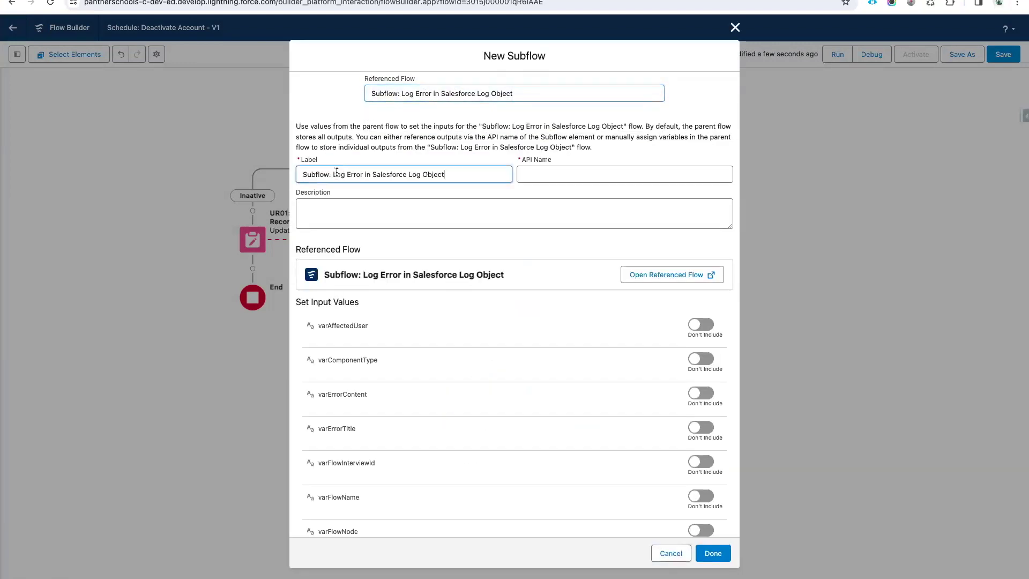
pyautogui.tripleClick(331, 172)
pyautogui.click(313, 179)
pyautogui.doubleClick(314, 171)
pyautogui.write('SF01')
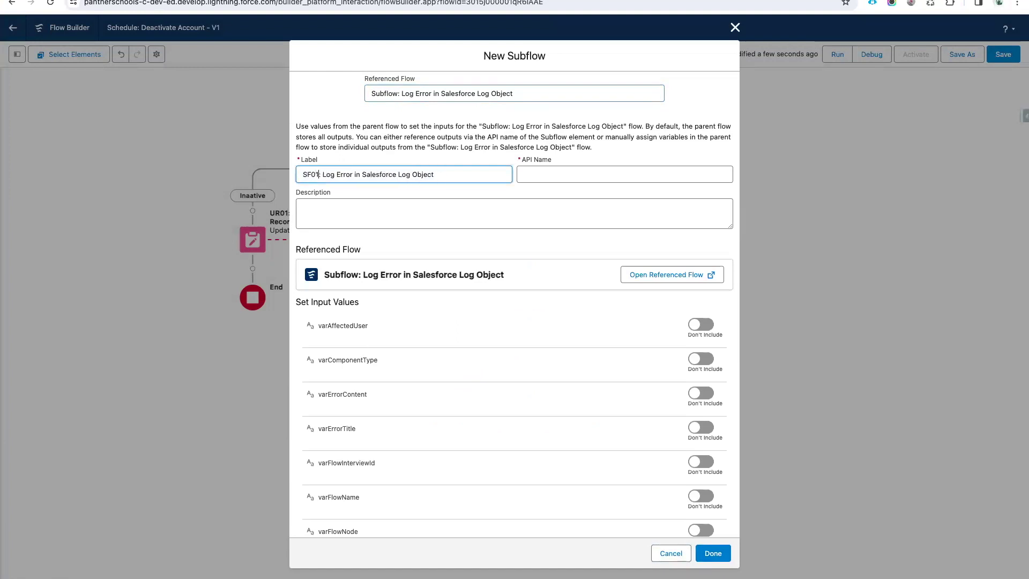
pyautogui.click(383, 146)
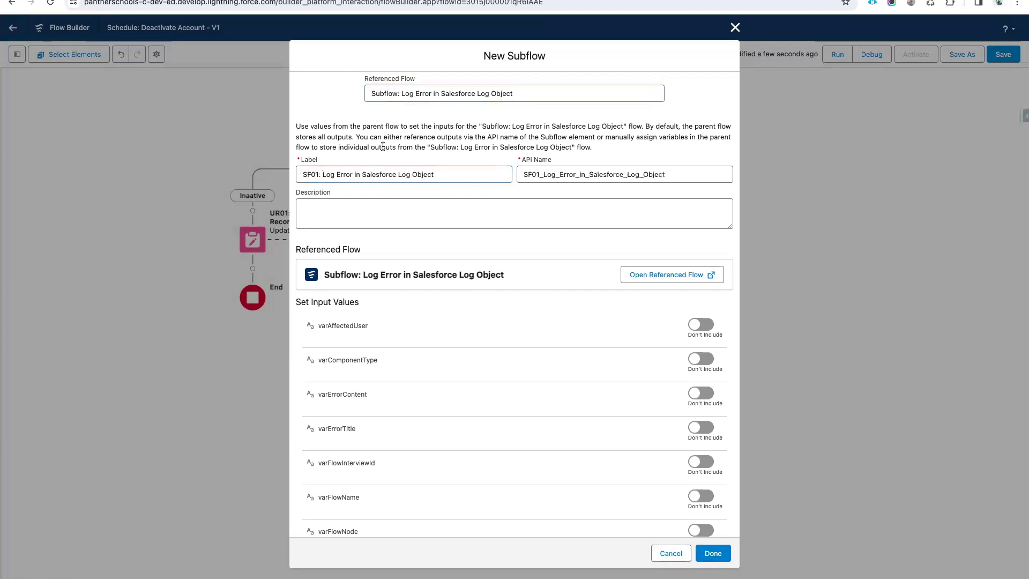
# Include the varAffectedUser input and set it to {!$User.Id}.
pyautogui.scroll(-2, 594, 447)
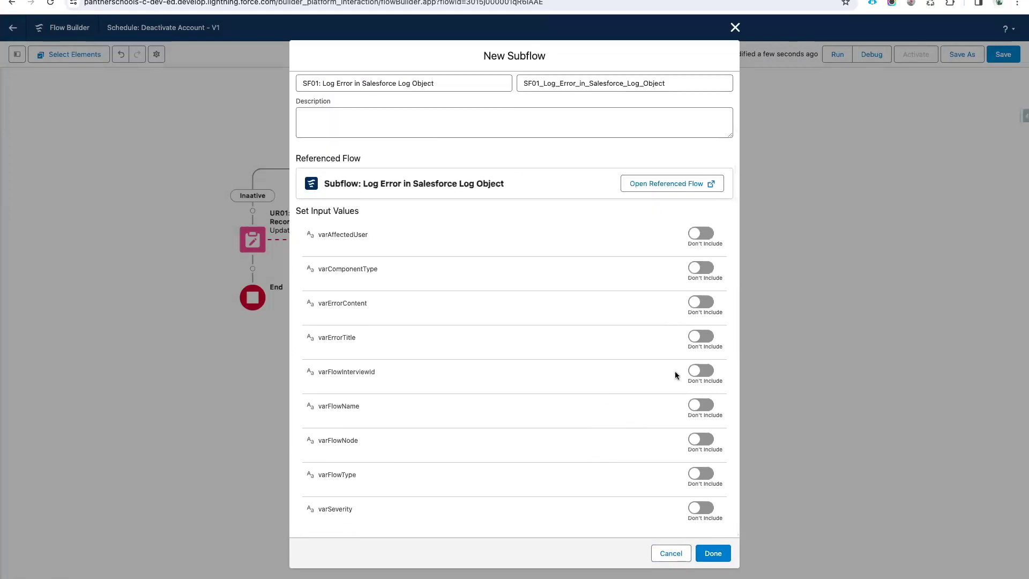
pyautogui.click(703, 233)
pyautogui.click(381, 248)
pyautogui.write('Use')
pyautogui.click(377, 285)
pyautogui.scroll(-3, 477, 271)
pyautogui.click(409, 320)
pyautogui.click(534, 244)
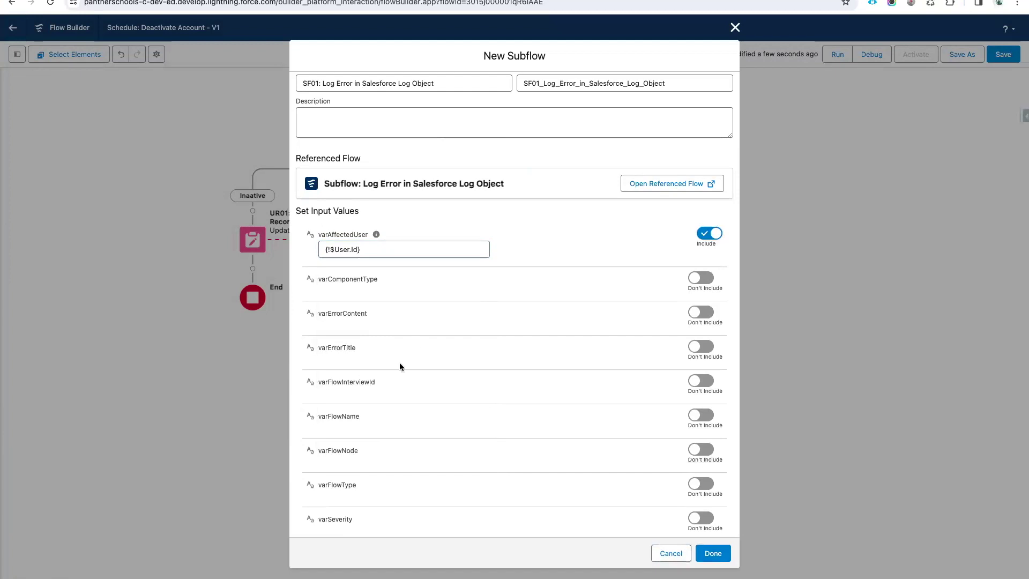
# Include the varComponentType input and set it to Flow.
pyautogui.click(696, 279)
pyautogui.click(448, 294)
pyautogui.write('Flow')
pyautogui.click(567, 236)
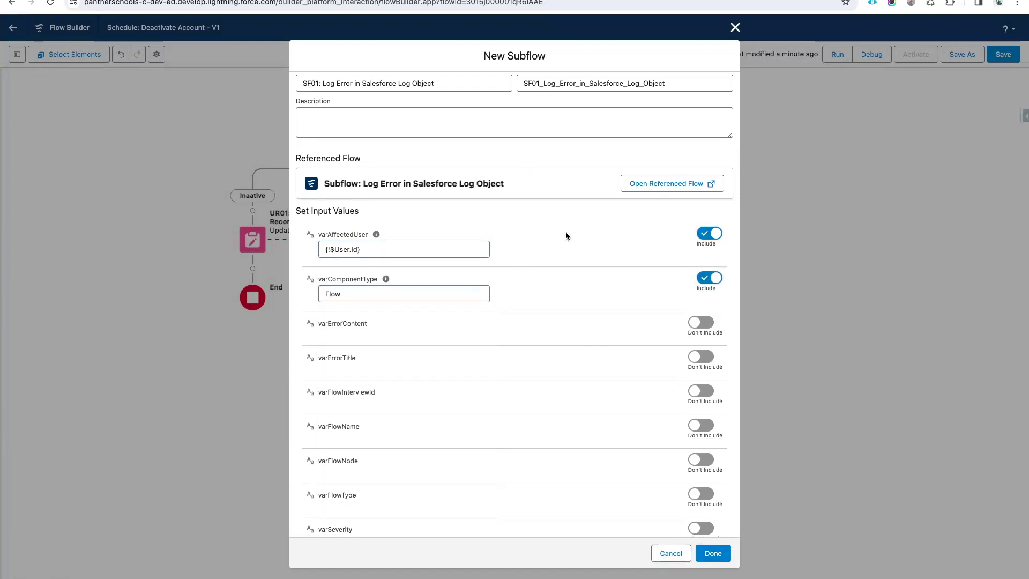
# Include the varErrorTitle input with the text "Error while updating the Account Record to InActive".
pyautogui.click(693, 357)
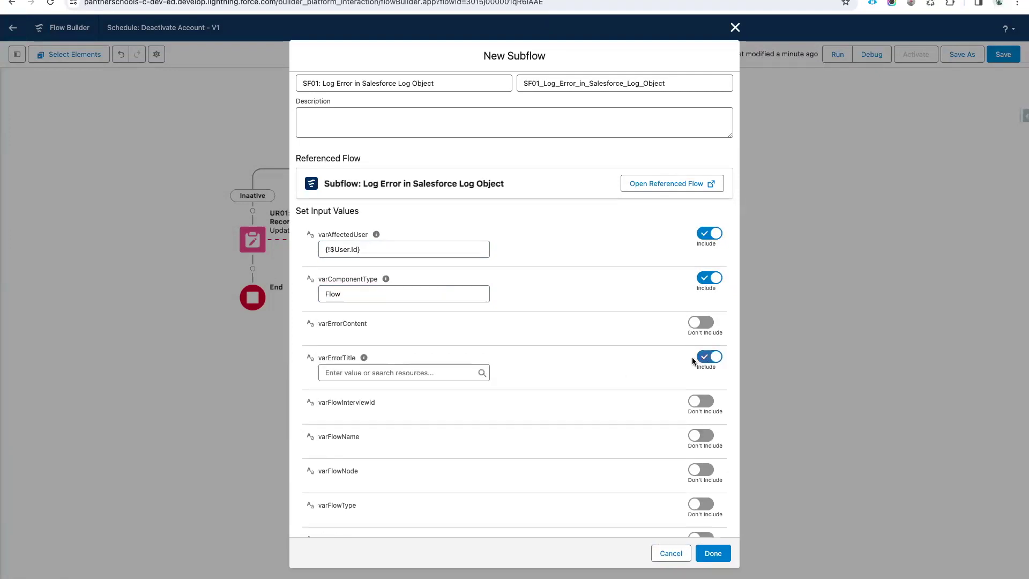
pyautogui.click(424, 373)
pyautogui.write('Er')
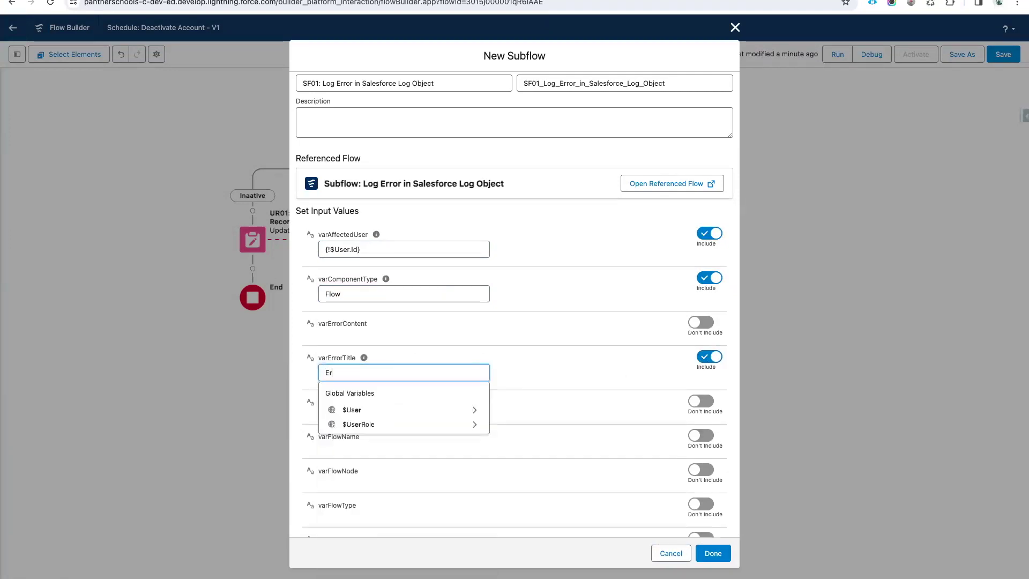
pyautogui.write('ror while updating the Account Rec')
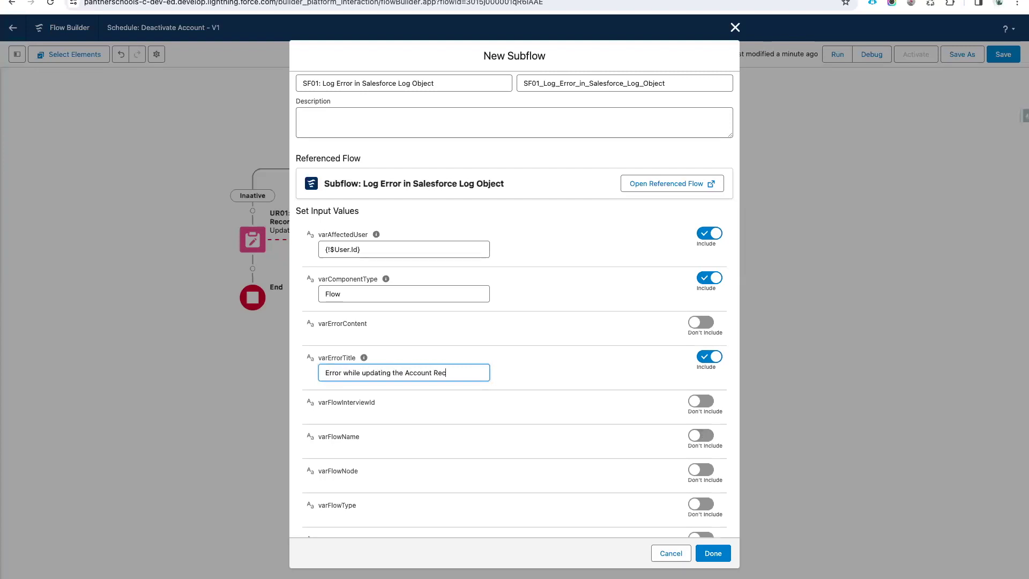
pyautogui.write('ord to InActive')
# Include the varFlowInterviewId input and set it to {!$Flow.InterviewGuid}.
pyautogui.click(704, 401)
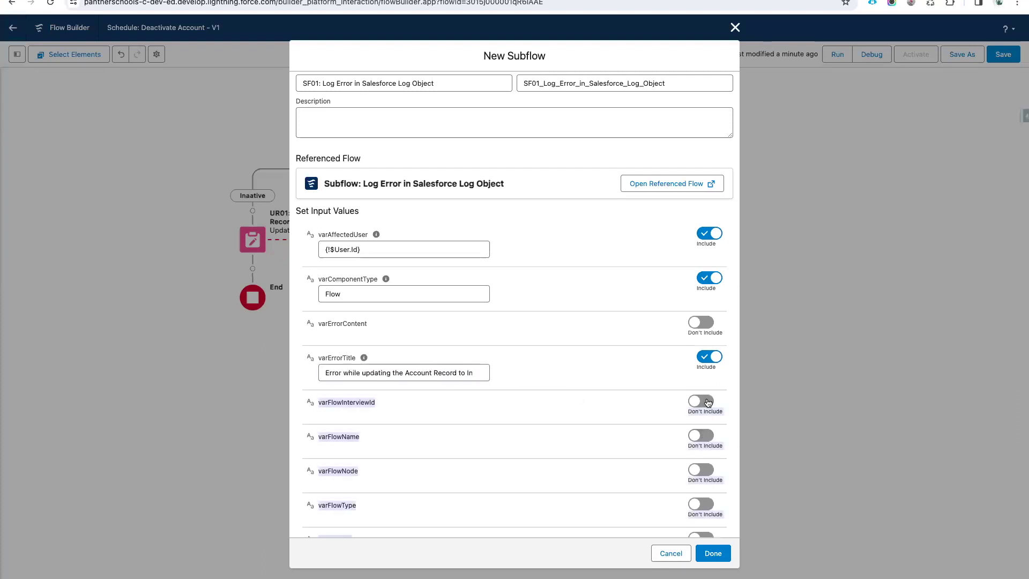
pyautogui.click(414, 417)
pyautogui.write('{!$')
pyautogui.click(416, 400)
pyautogui.write('In')
pyautogui.click(391, 462)
pyautogui.scroll(-1, 522, 456)
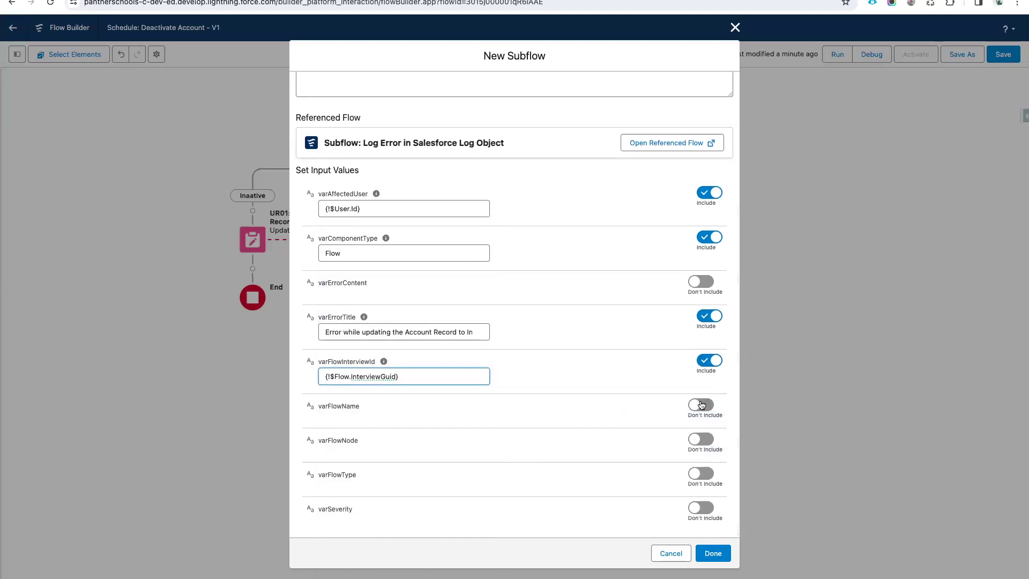
pyautogui.moveTo(528, 523); pyautogui.dragTo(403, 415)
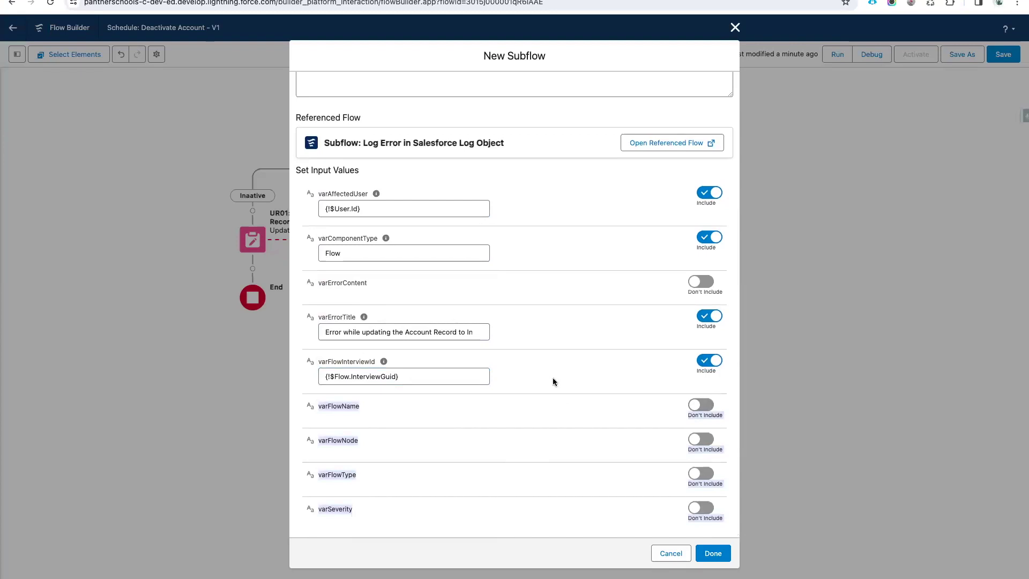
pyautogui.click(474, 411)
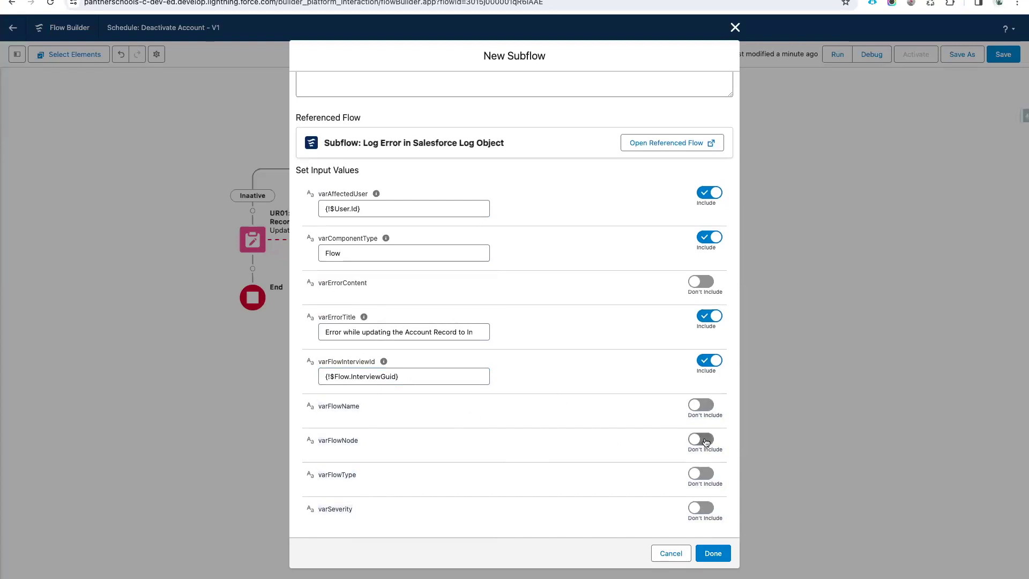
pyautogui.click(702, 474)
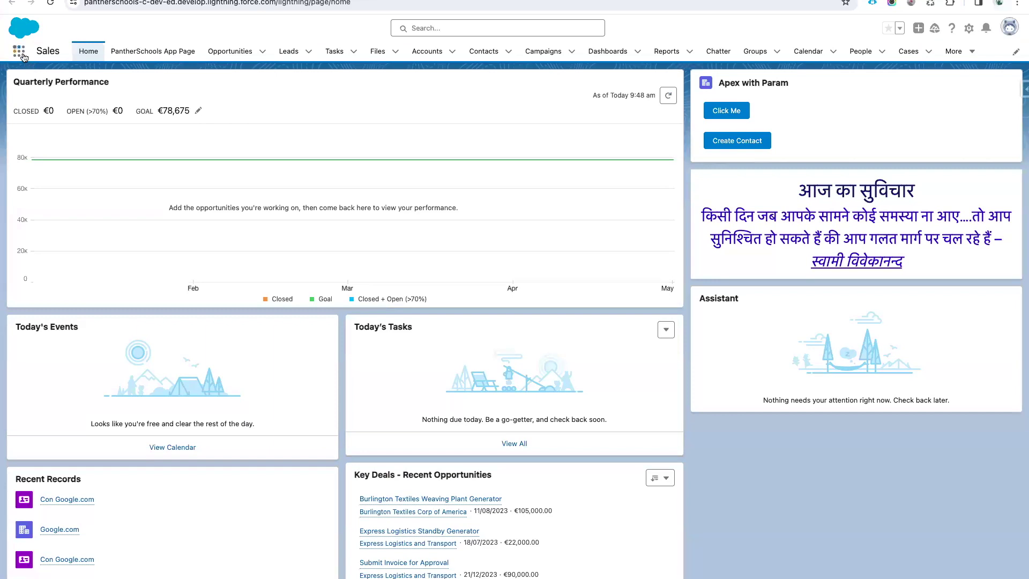
# In the Salesforce Sales app, find the Error logs list and open the record LOG-1008 to examine its flow details.
pyautogui.click(21, 54)
pyautogui.write('Error')
pyautogui.click(41, 148)
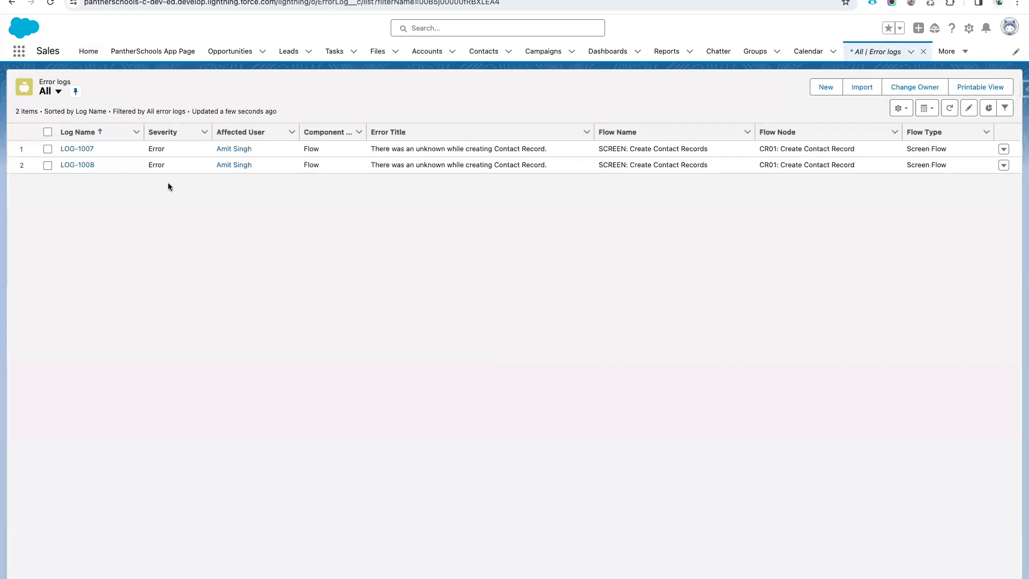
pyautogui.click(85, 164)
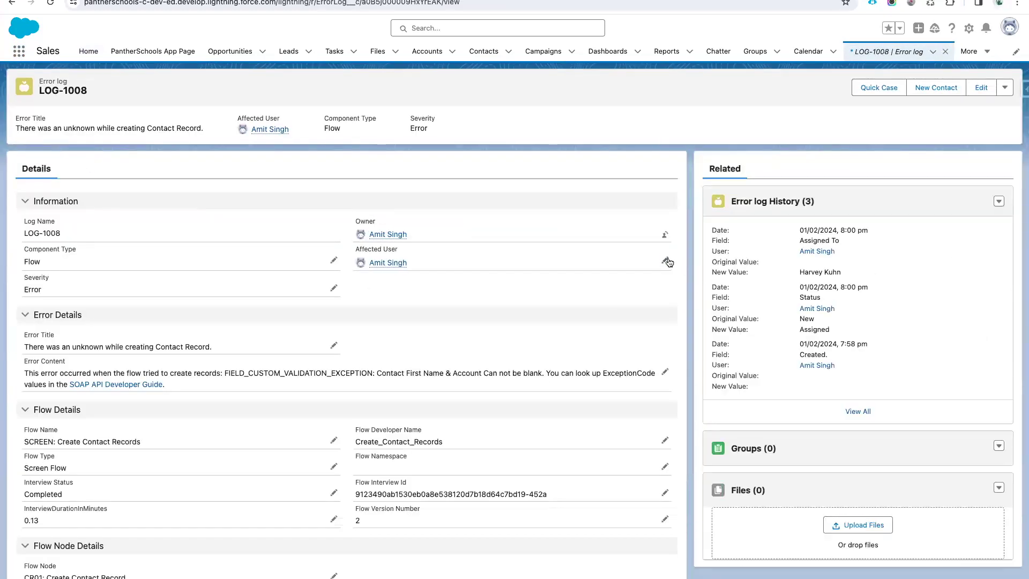
# Put the LOG-1008 record into edit mode and examine the available Flow Type picklist options.
pyautogui.click(665, 264)
pyautogui.scroll(-6, 343, 307)
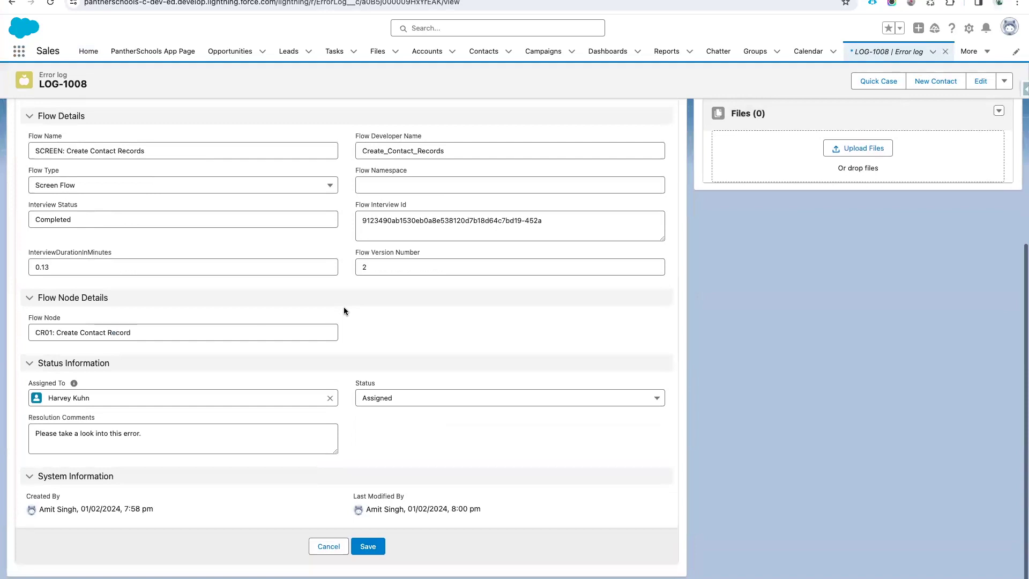
pyautogui.scroll(1, 375, 262)
pyautogui.click(231, 241)
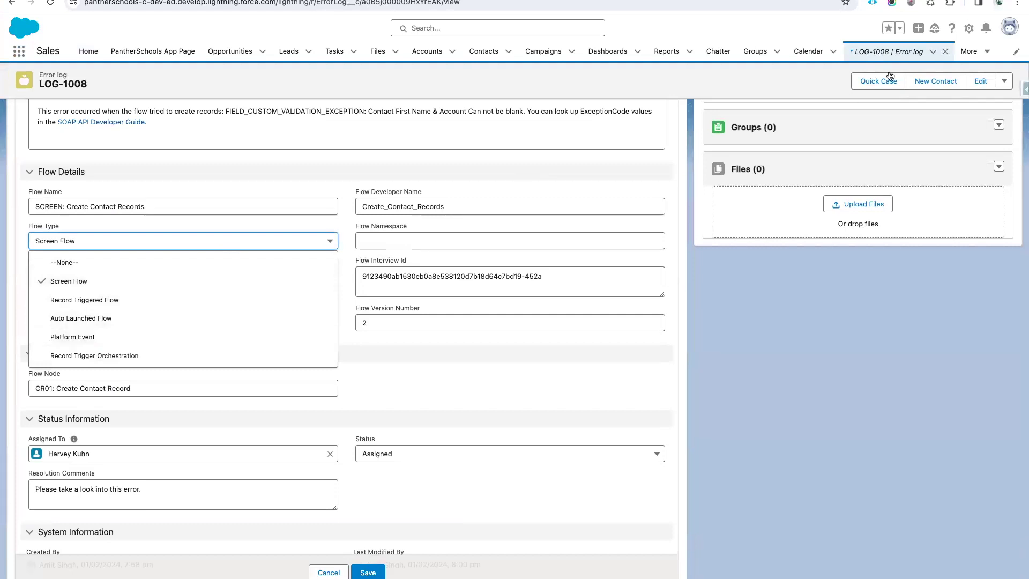
# Go to the Error log object's field definitions, filter them by "FLo", and open the Flow Type field.
pyautogui.click(970, 30)
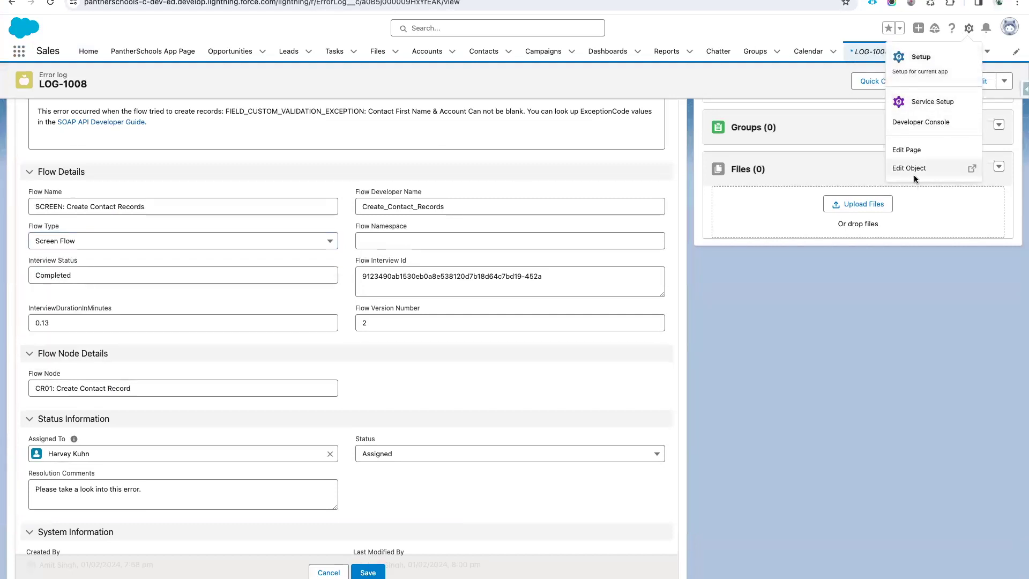
pyautogui.click(911, 170)
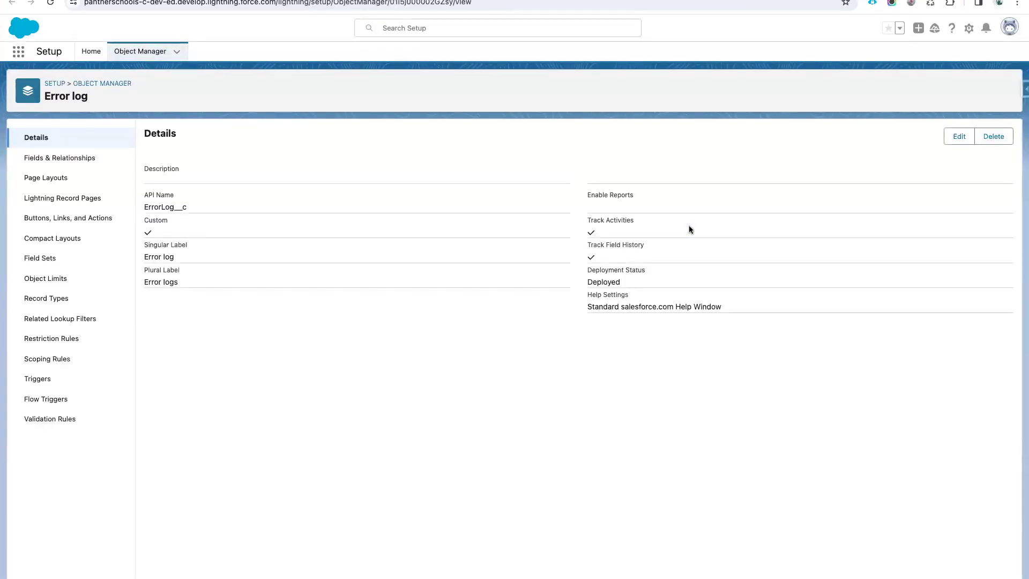
pyautogui.click(96, 158)
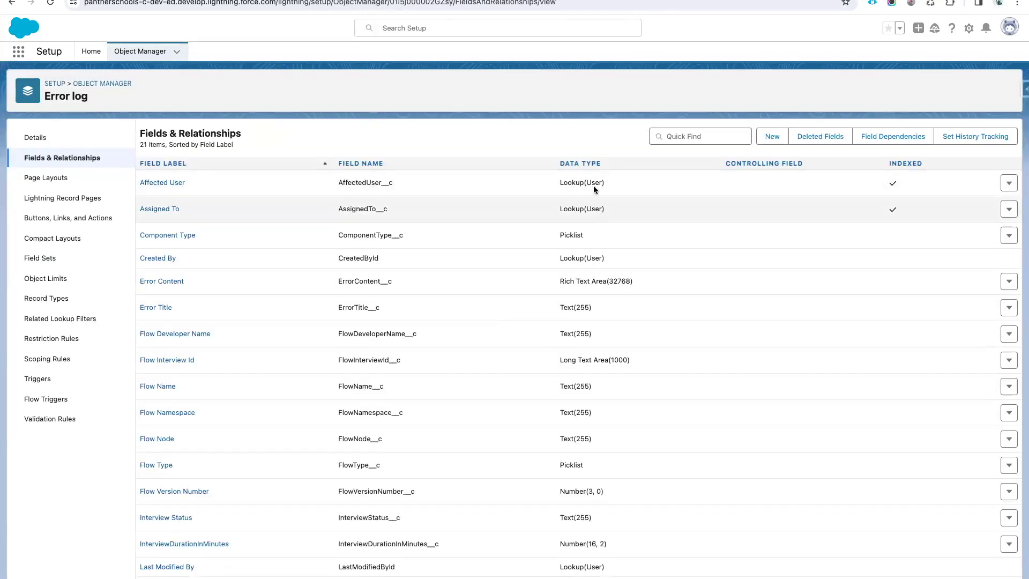
pyautogui.click(696, 136)
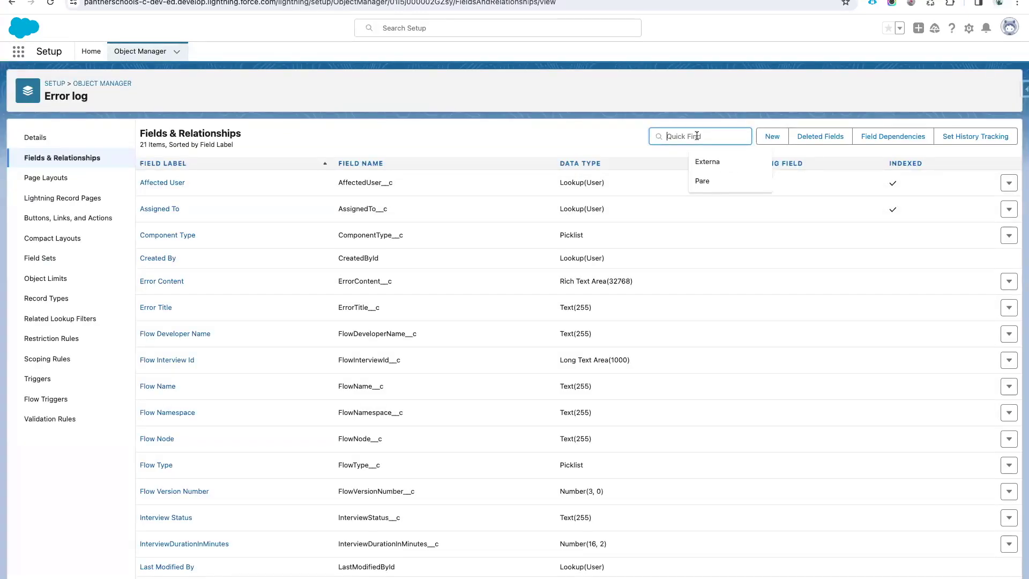
pyautogui.write('FLo')
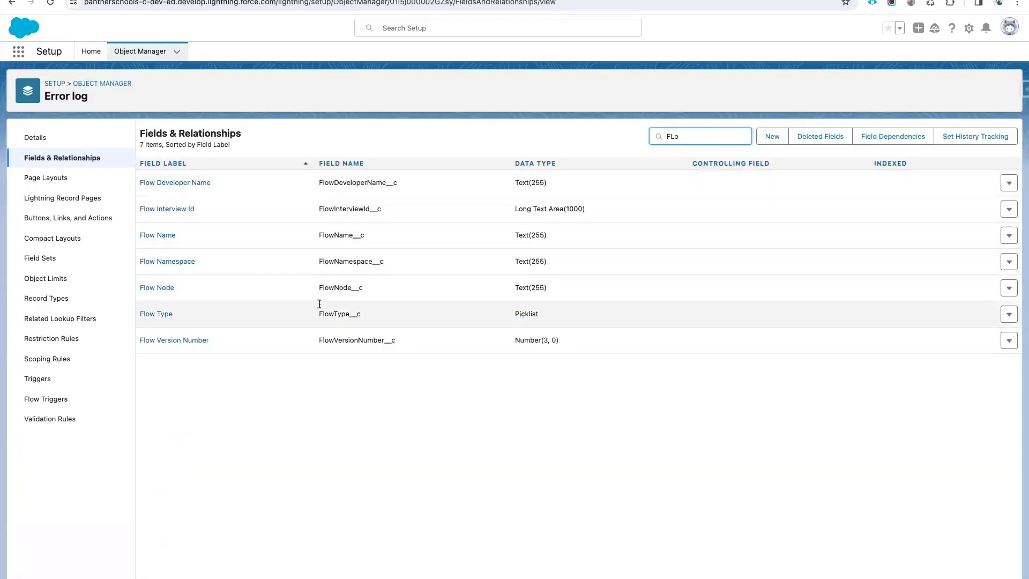
pyautogui.click(161, 314)
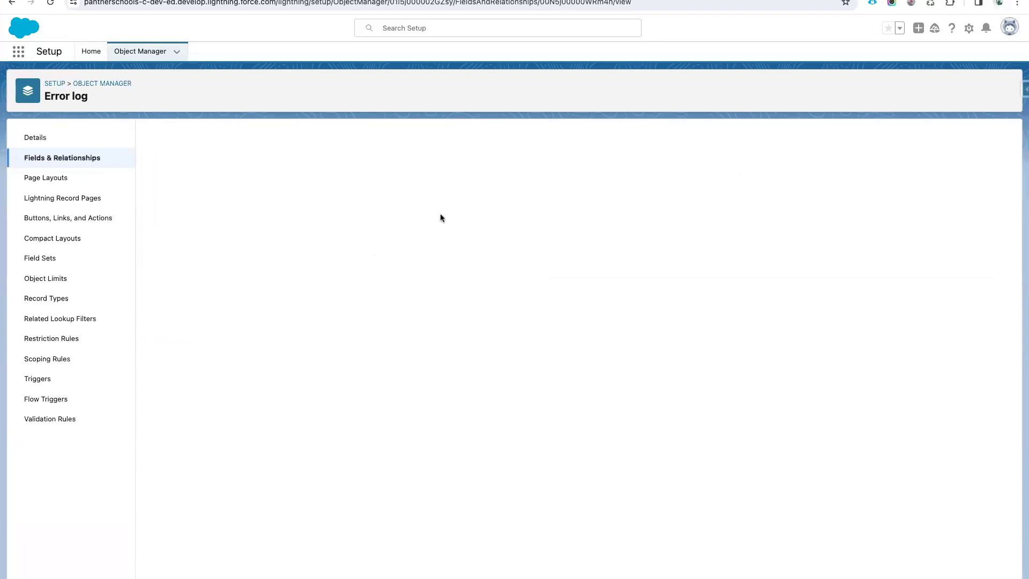
# Add the picklist values Scheduled Flow and Asynchronous Flow to the Flow Type field, copying the text "Scheduled Flow" before saving.
pyautogui.click(421, 533)
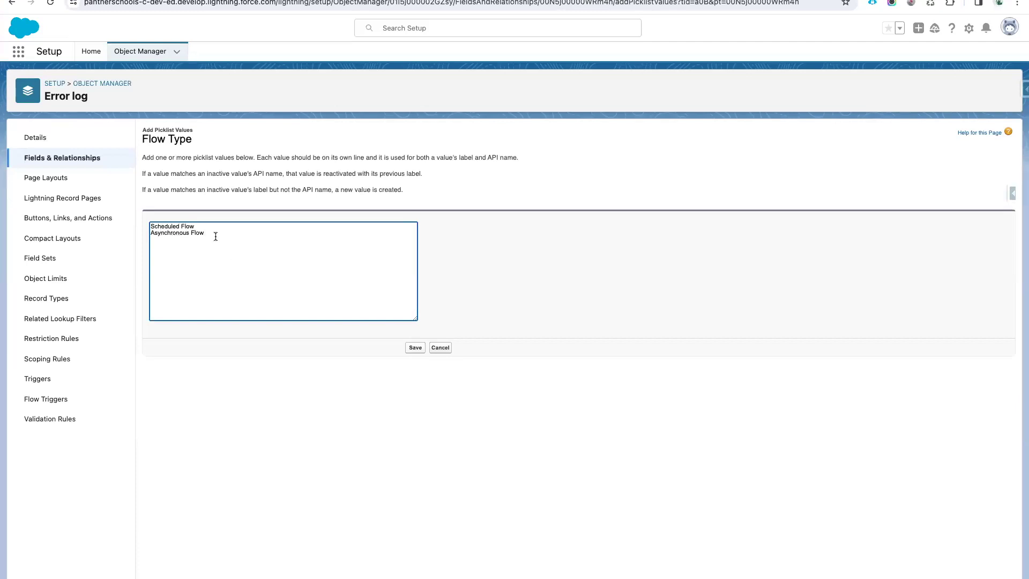
pyautogui.moveTo(197, 226); pyautogui.dragTo(113, 224)
pyautogui.hotkey('ctrl', 'c')
pyautogui.click(415, 347)
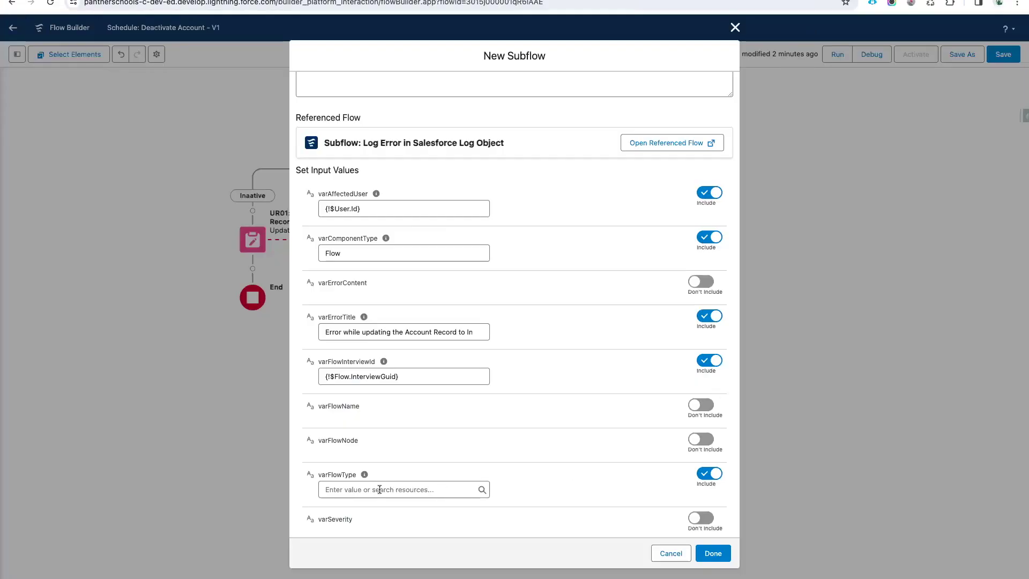
# Back in Flow Builder's new subflow, set varFlowType to Scheduled Flow and include varSeverity with the value Error.
pyautogui.click(380, 490)
pyautogui.hotkey('ctrl', 'v')
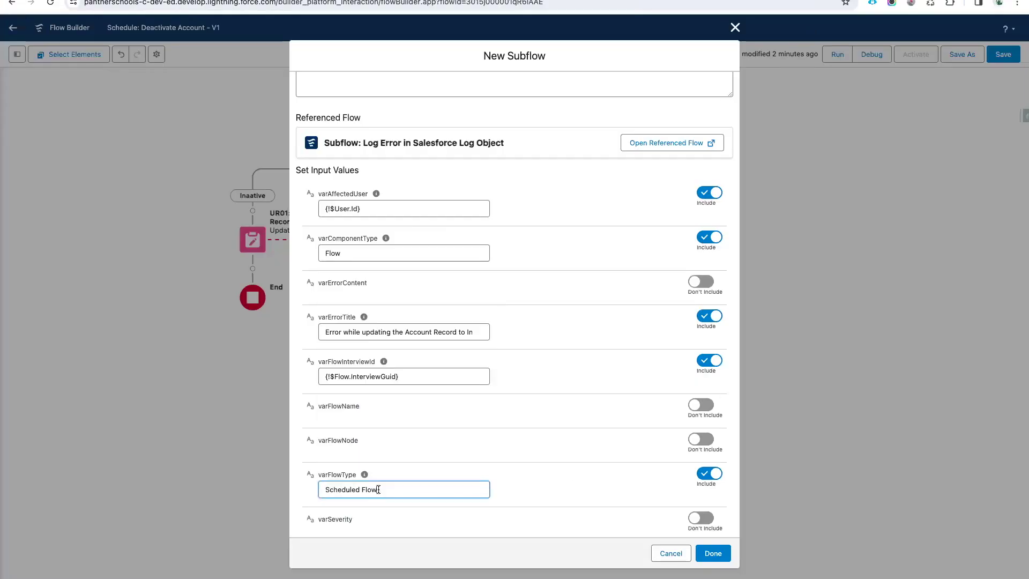
pyautogui.click(714, 519)
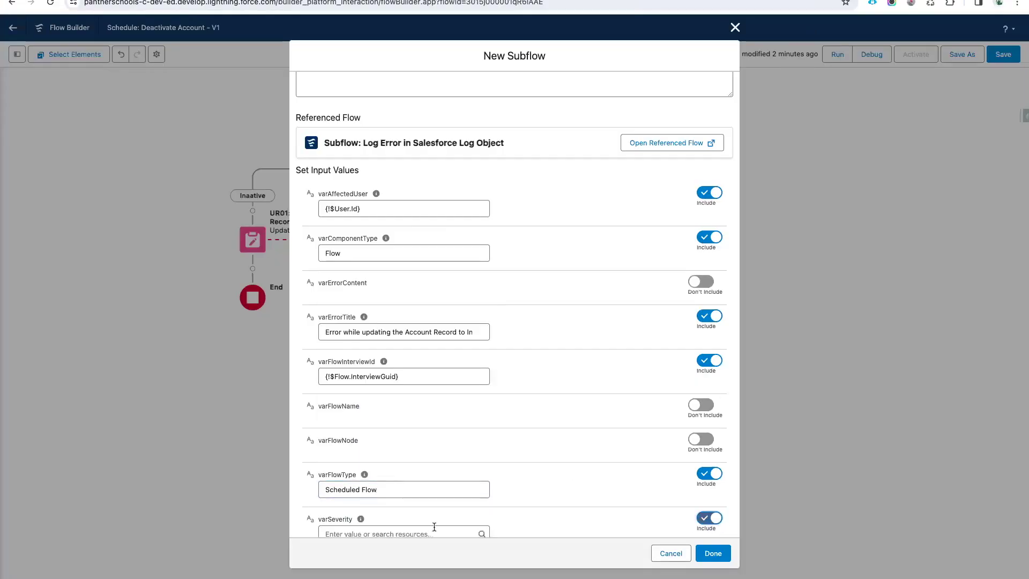
pyautogui.click(351, 532)
pyautogui.write('Error')
pyautogui.click(651, 450)
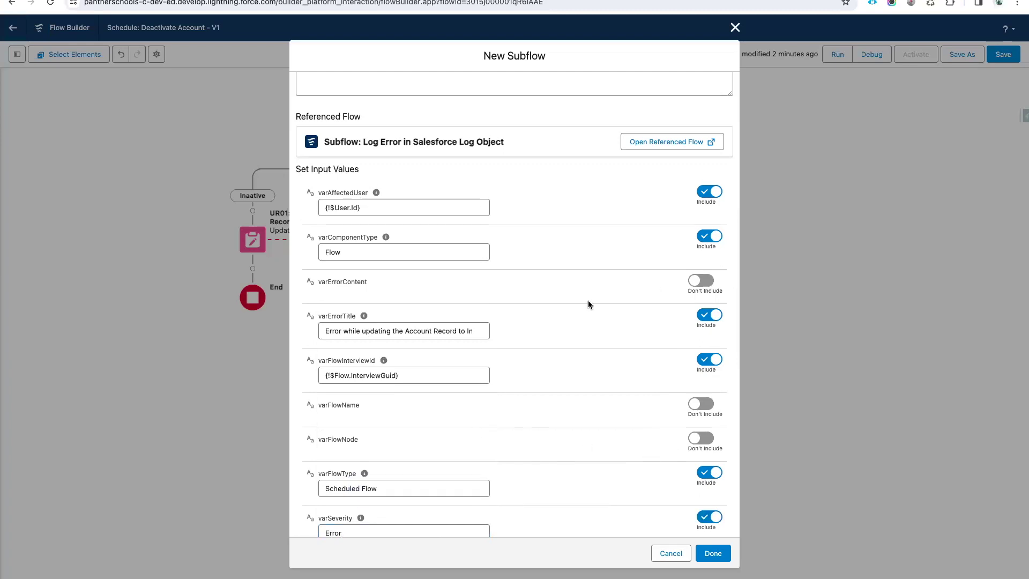
# Include the varErrorContent input set to {!$Flow.FaultMessage}, finish the subflow element, and save the flow.
pyautogui.click(700, 280)
pyautogui.click(387, 297)
pyautogui.write('Flow.')
pyautogui.write('Fa')
pyautogui.click(395, 322)
pyautogui.scroll(-1, 542, 306)
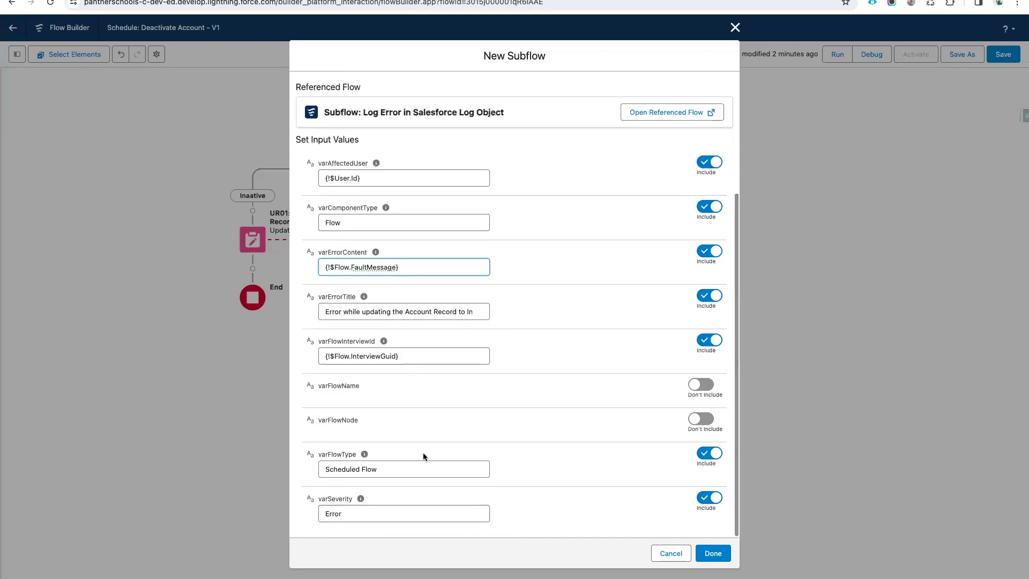
pyautogui.click(714, 553)
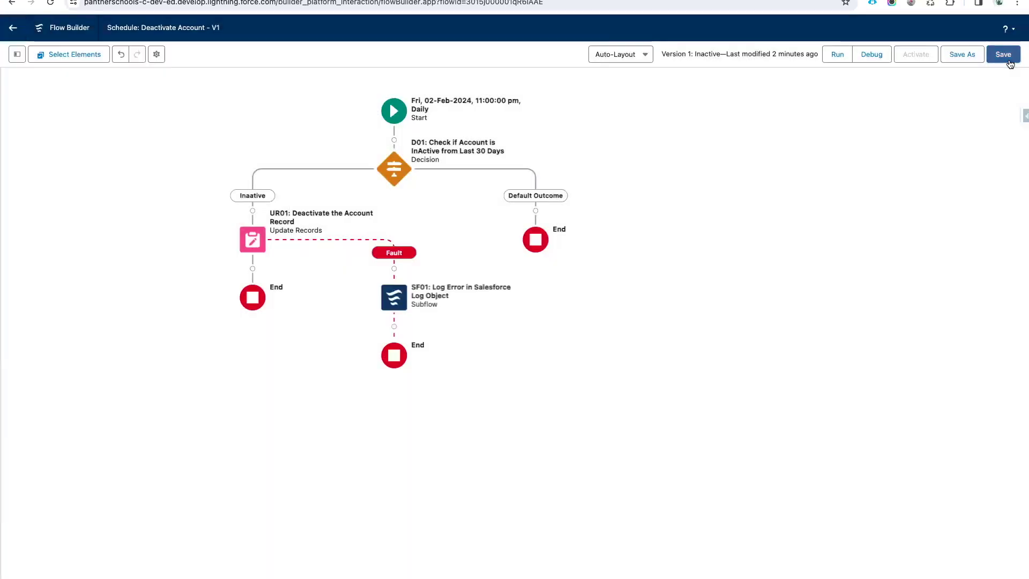
pyautogui.click(1004, 55)
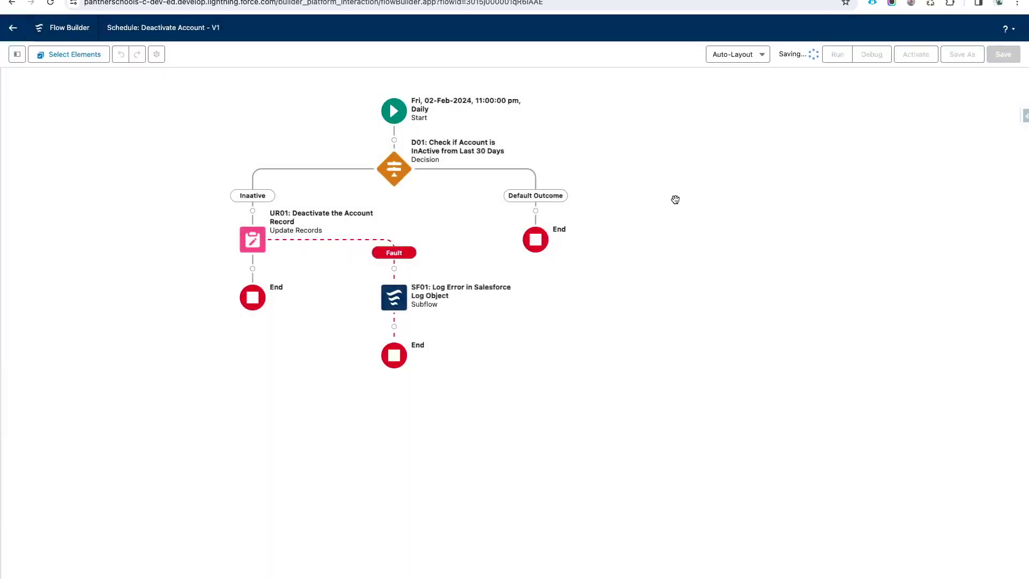
# Reopen the SF01 subflow element and include varFlowName with the copied flow title "Schedule: Deactivate Account - V1".
pyautogui.click(395, 302)
pyautogui.click(390, 421)
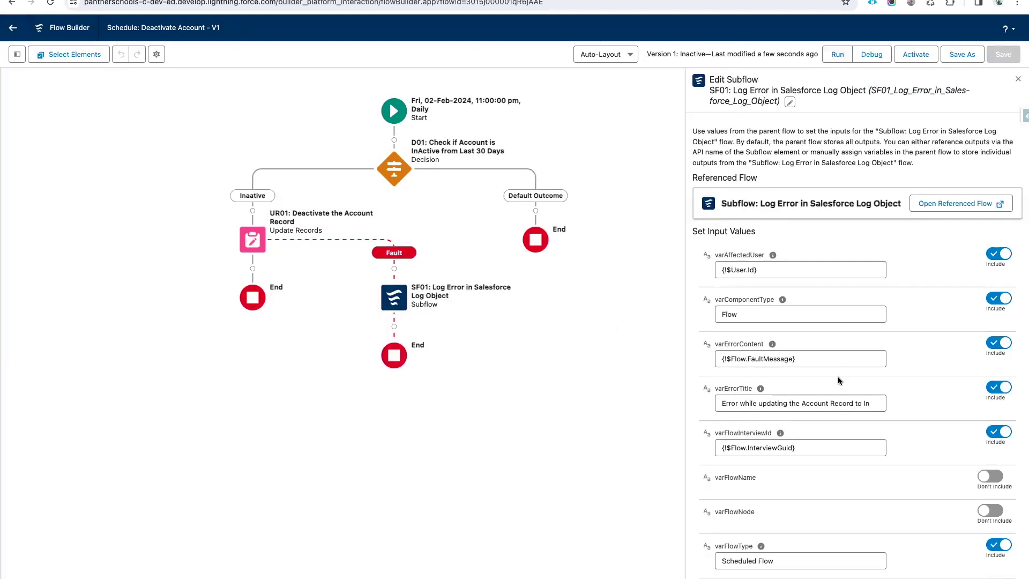
pyautogui.moveTo(221, 27); pyautogui.dragTo(109, 28)
pyautogui.hotkey('ctrl', 'c')
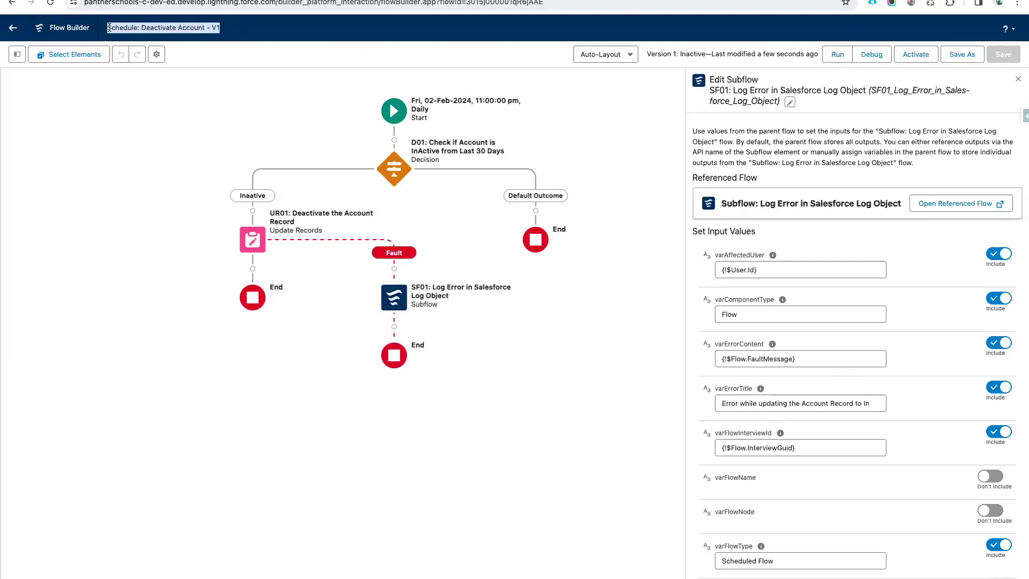
pyautogui.scroll(-1, 857, 418)
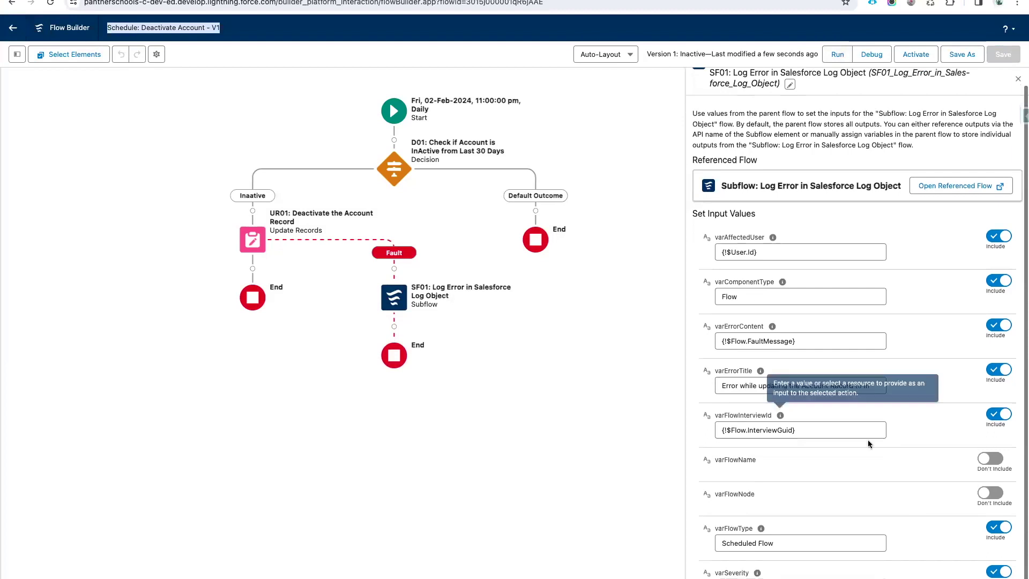
pyautogui.click(990, 459)
pyautogui.hotkey('ctrl', 'v')
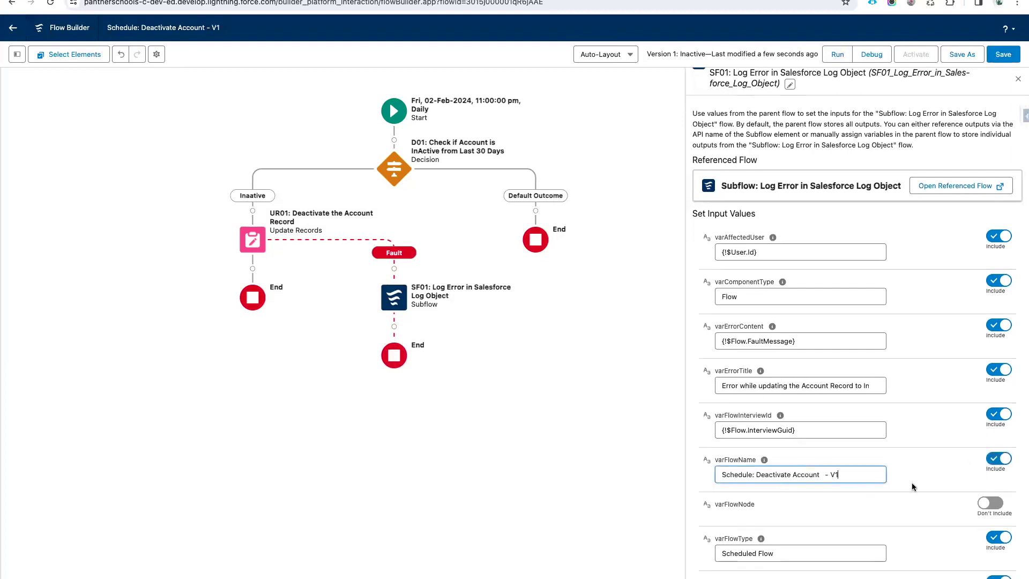
# Include varFlowNode with the text "UR01: Deactivate the Account Record", save the flow, and close the subflow's settings.
pyautogui.scroll(-1, 914, 488)
pyautogui.click(989, 493)
pyautogui.click(738, 508)
pyautogui.write('UR0')
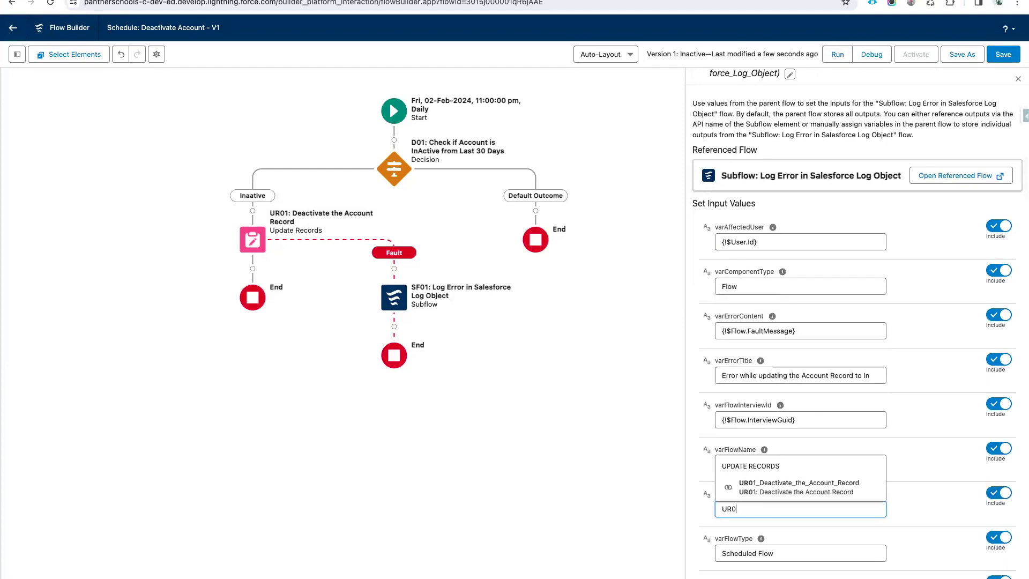
pyautogui.write('1: De')
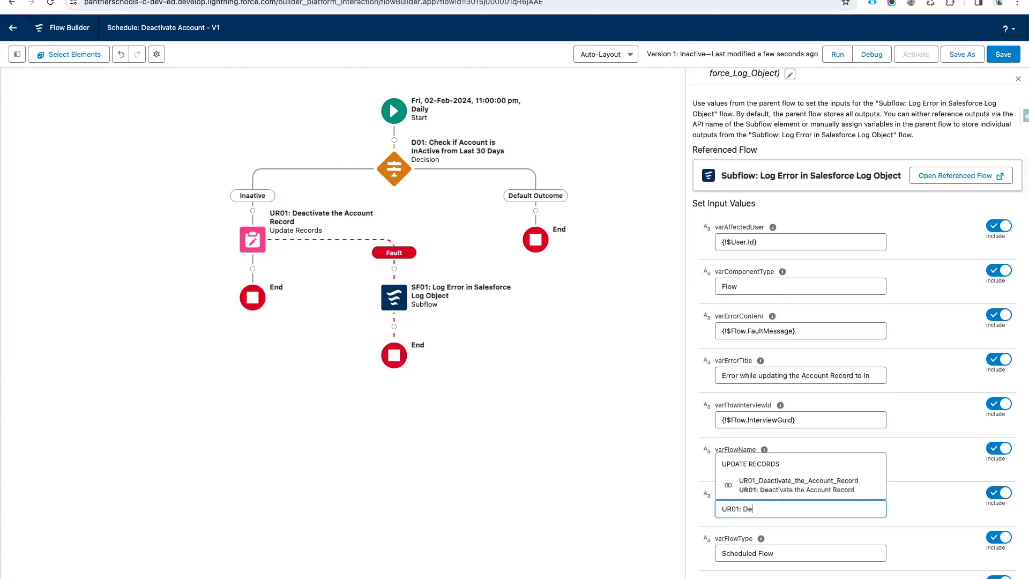
pyautogui.write('activate the Ac')
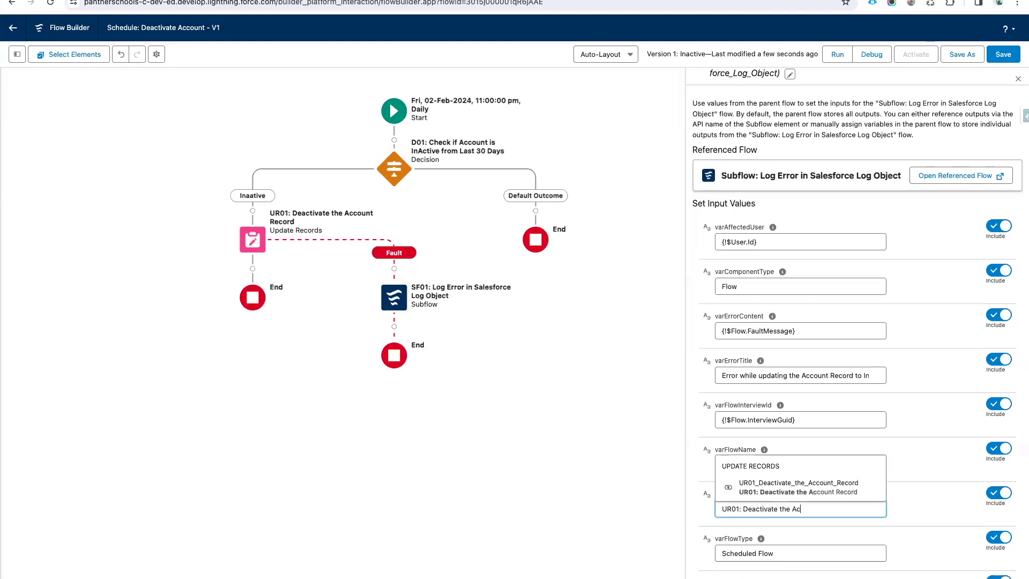
pyautogui.write('count Record')
pyautogui.click(937, 519)
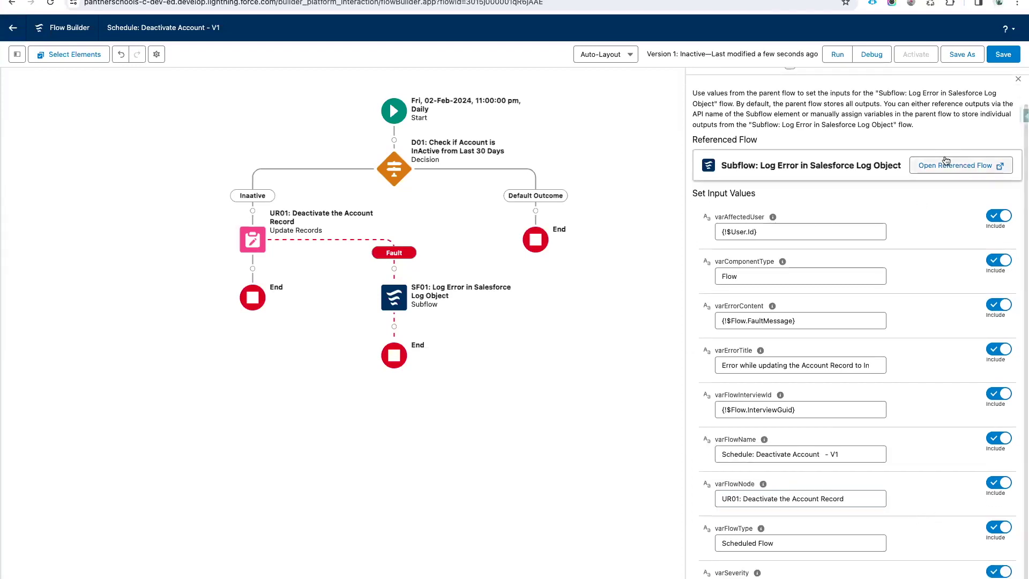
pyautogui.click(1004, 57)
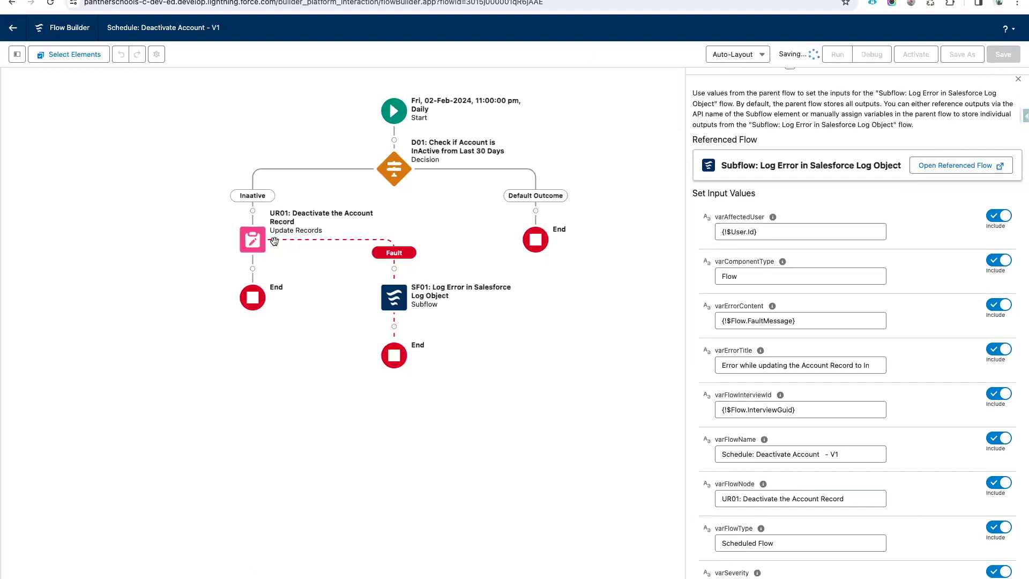
pyautogui.click(1018, 79)
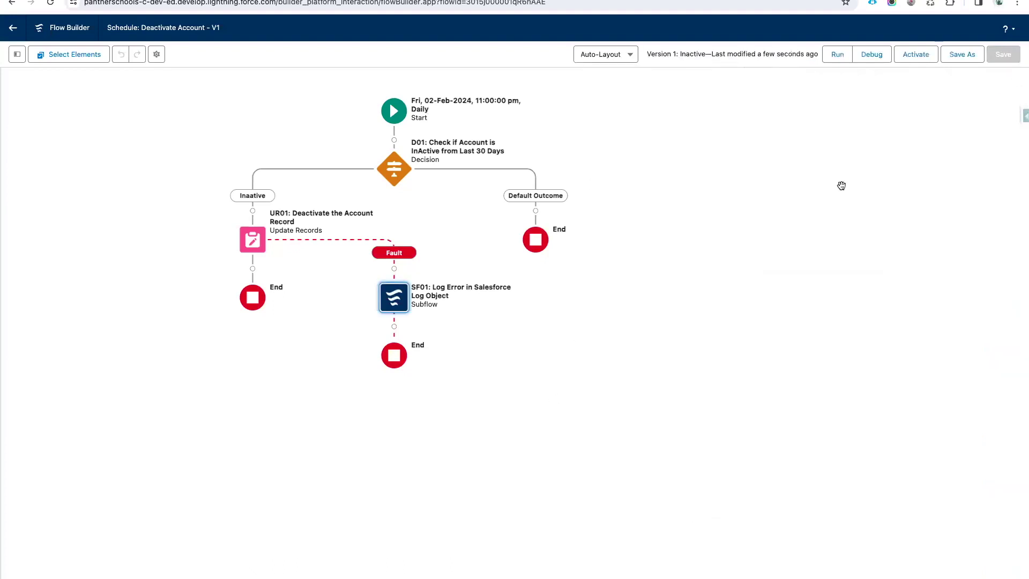
# Debug the flow with rollback mode enabled and the pause element behavior option kept on.
pyautogui.click(394, 111)
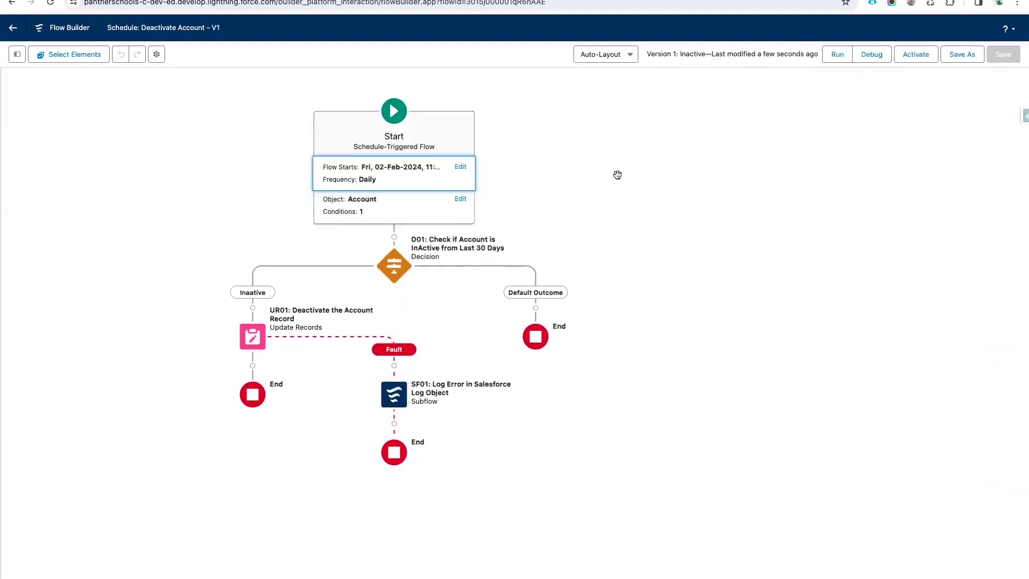
pyautogui.click(872, 60)
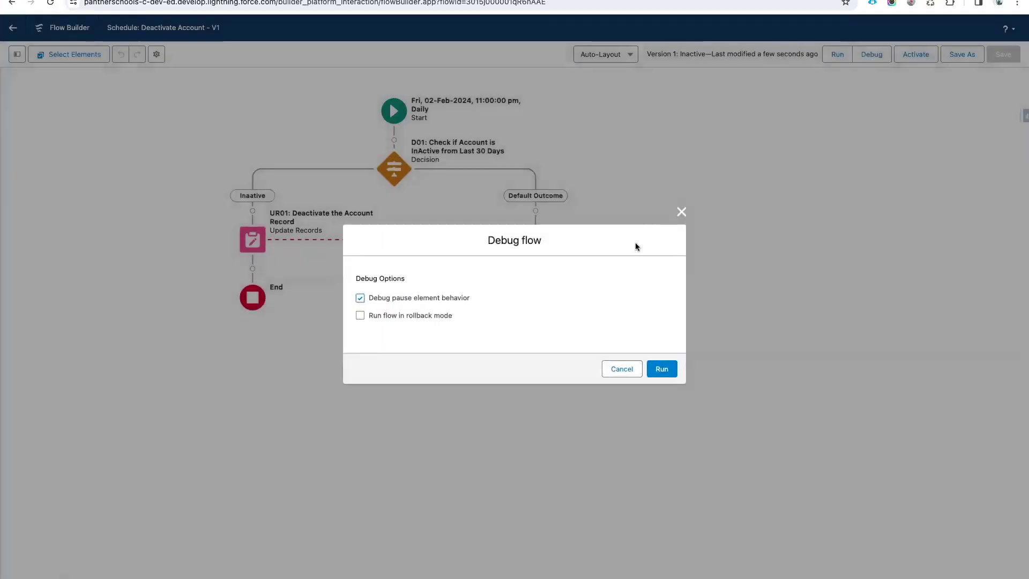
pyautogui.moveTo(369, 315); pyautogui.dragTo(507, 315)
pyautogui.click(358, 316)
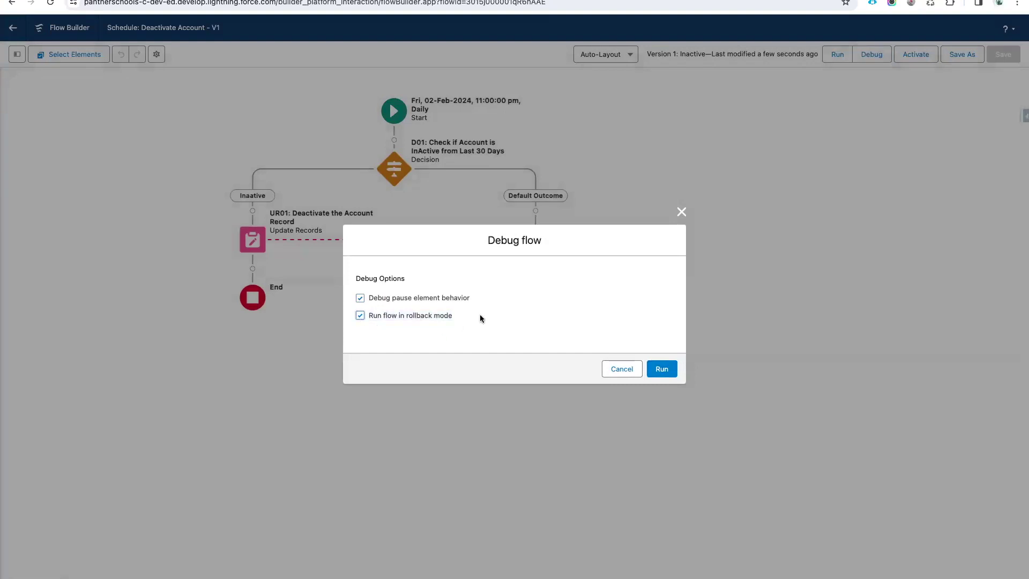
pyautogui.click(662, 370)
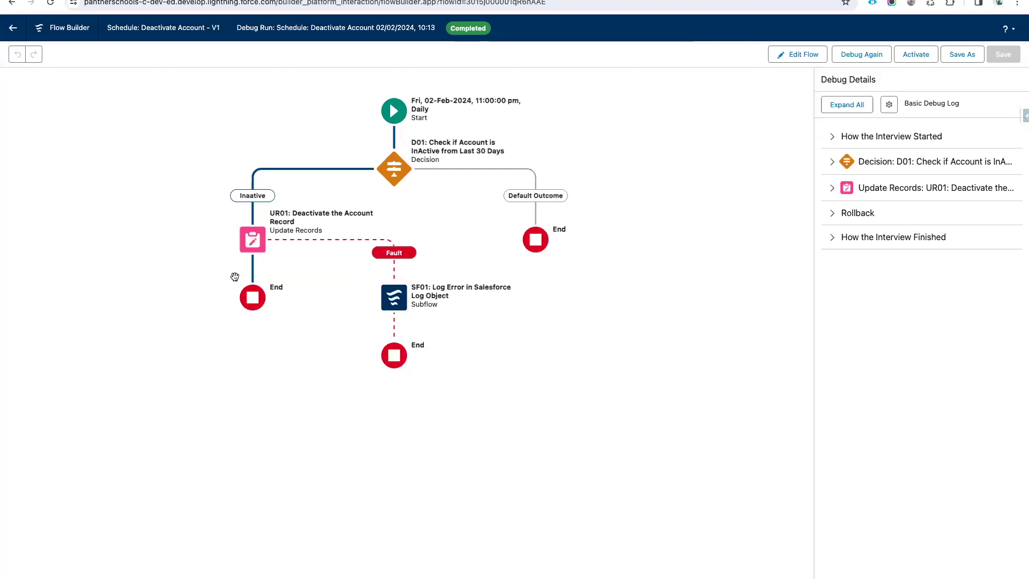
# Examine the debug details of the UR01 Update Records element, including the triggering Account values and the result.
pyautogui.click(834, 189)
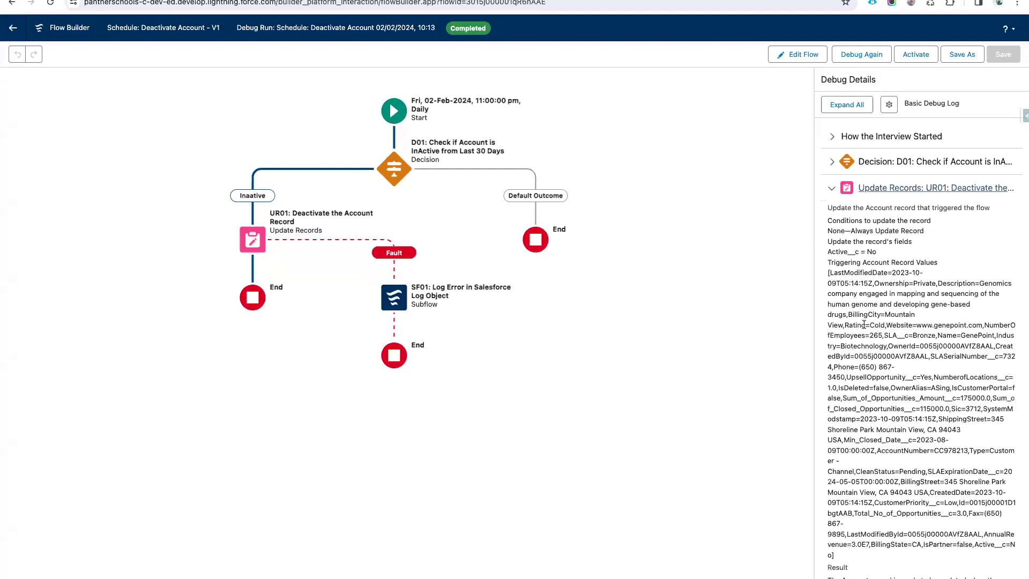
pyautogui.scroll(-2, 885, 343)
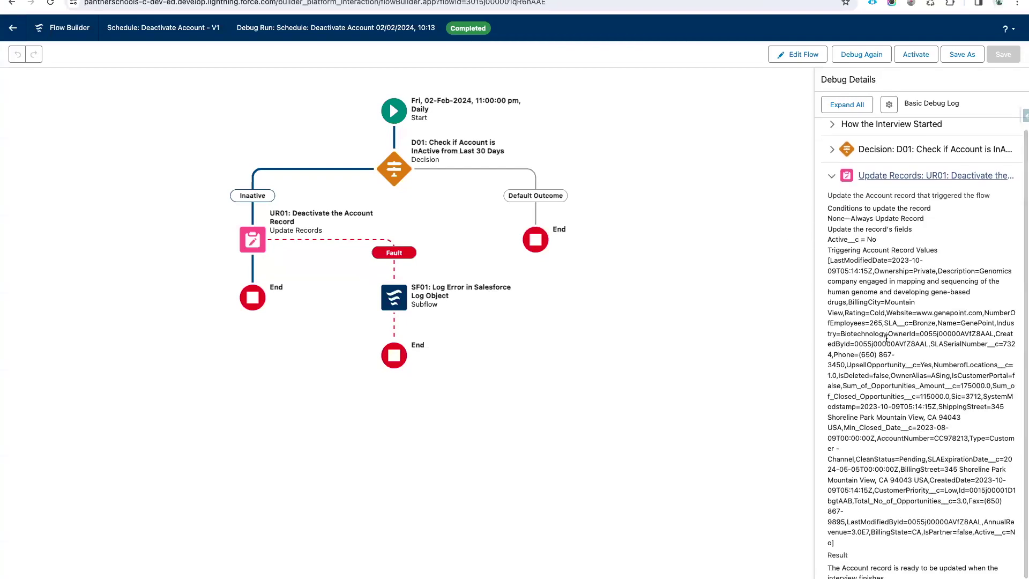
pyautogui.scroll(-1, 887, 339)
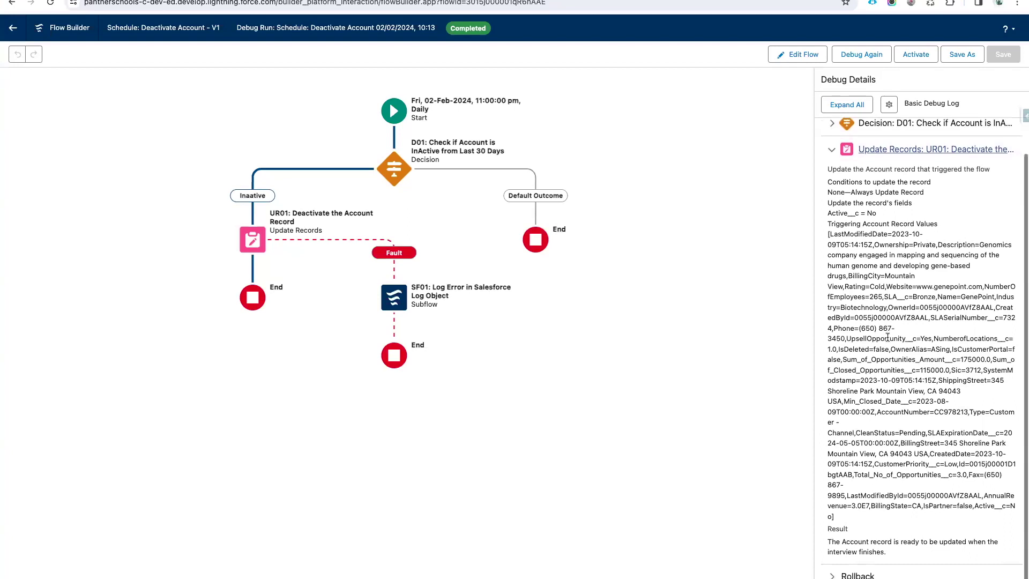
pyautogui.moveTo(888, 545); pyautogui.dragTo(831, 394)
pyautogui.click(891, 342)
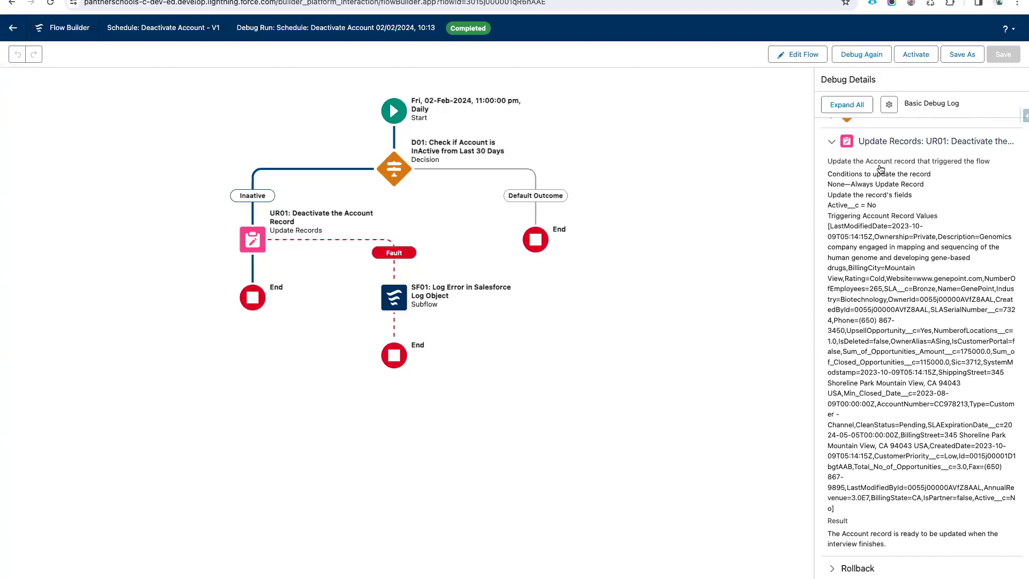
# Activate the Schedule: Deactivate Account flow.
pyautogui.click(917, 53)
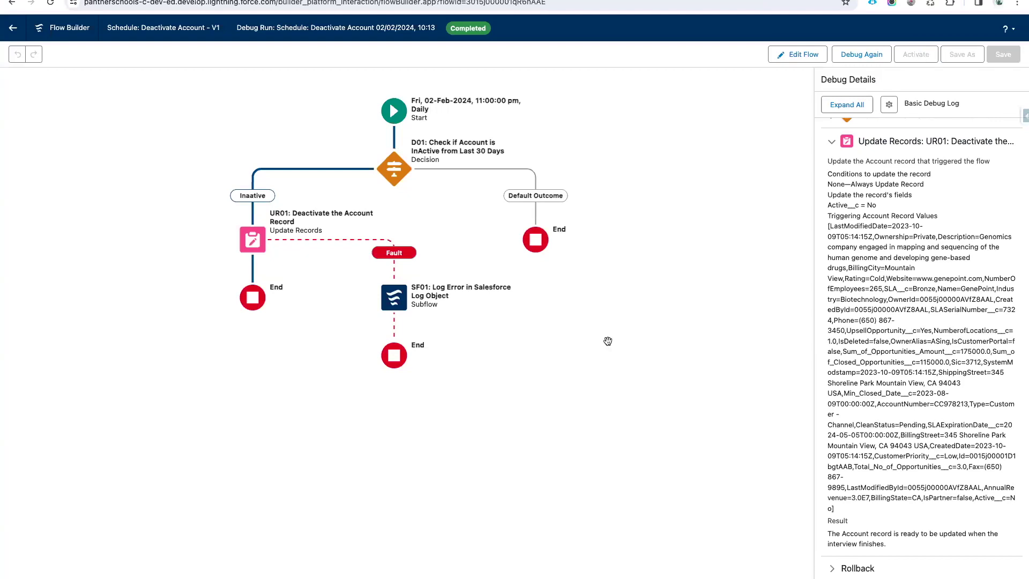
# Return the Schedule: Deactivate Account flow from its debug run to editing and show the toolbox.
pyautogui.click(795, 62)
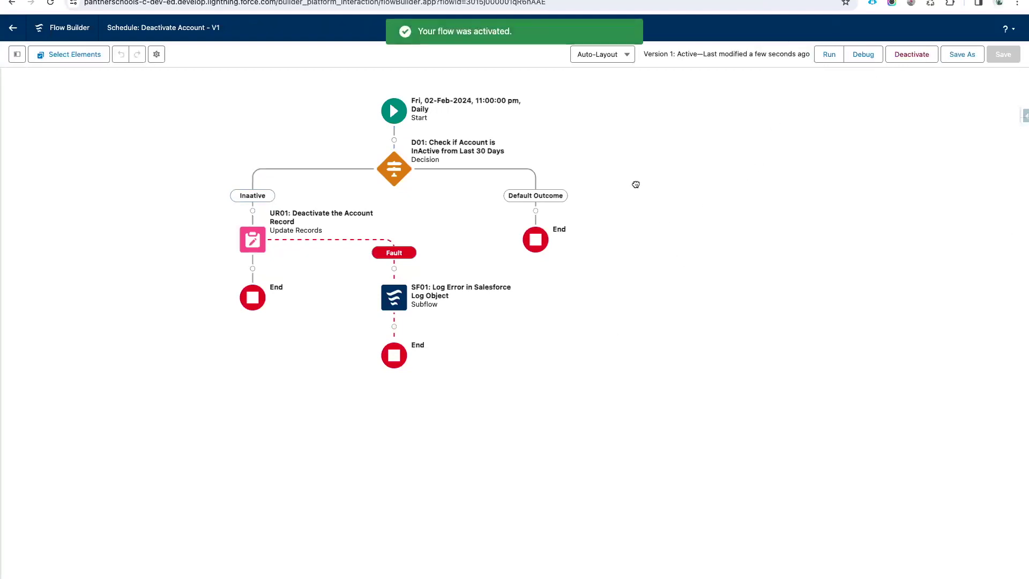
pyautogui.click(17, 54)
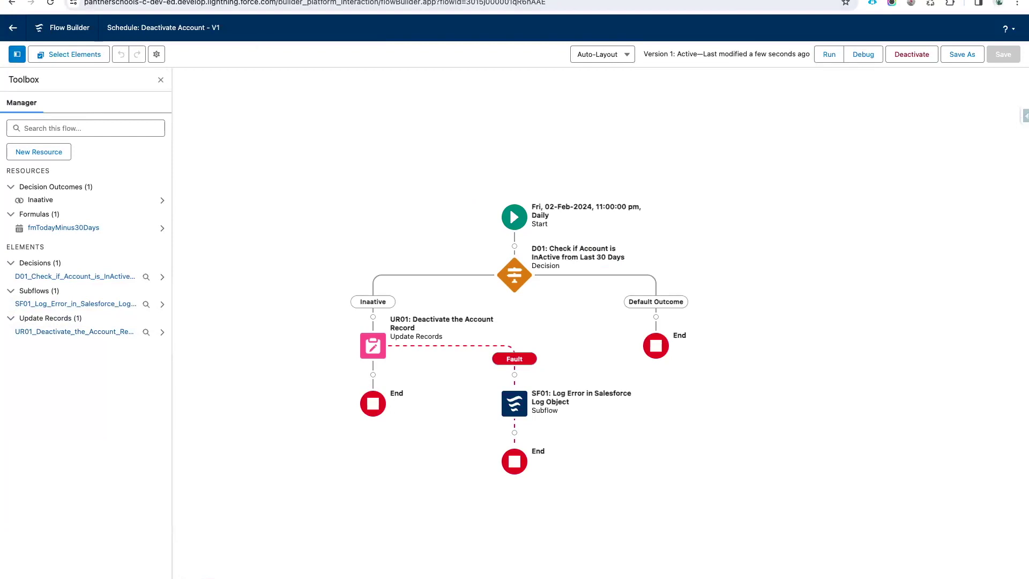
# Switch to the Salesforce Admin document in Google Docs, copy "Asynchronous Flows" as an unbulleted line above the list, and start it on a new page.
pyautogui.hotkey('ctrl', 'Tab')
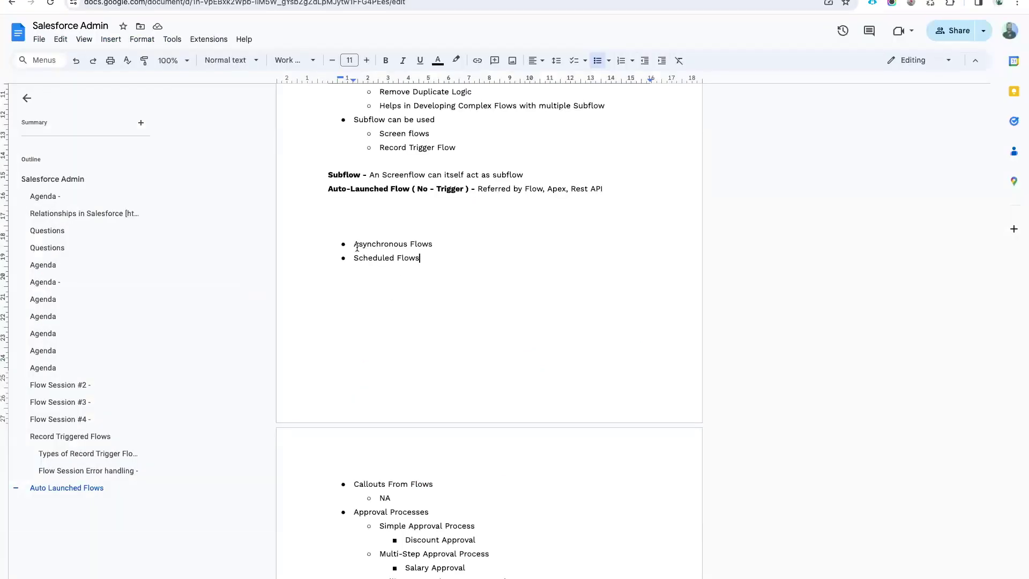
pyautogui.moveTo(353, 243); pyautogui.dragTo(441, 244)
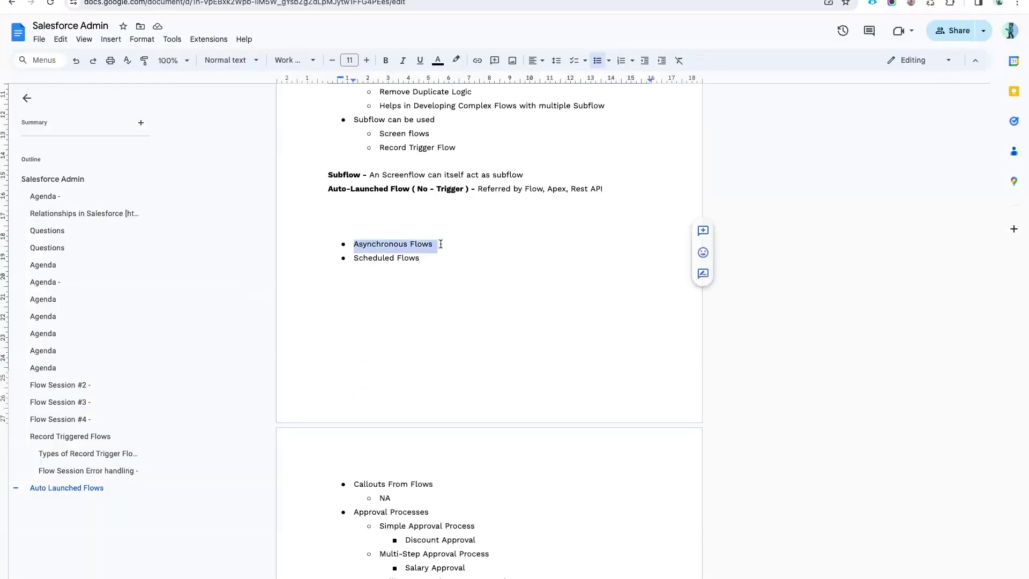
pyautogui.hotkey('ctrl', 'c')
pyautogui.click(347, 229)
pyautogui.hotkey('ctrl', 'v')
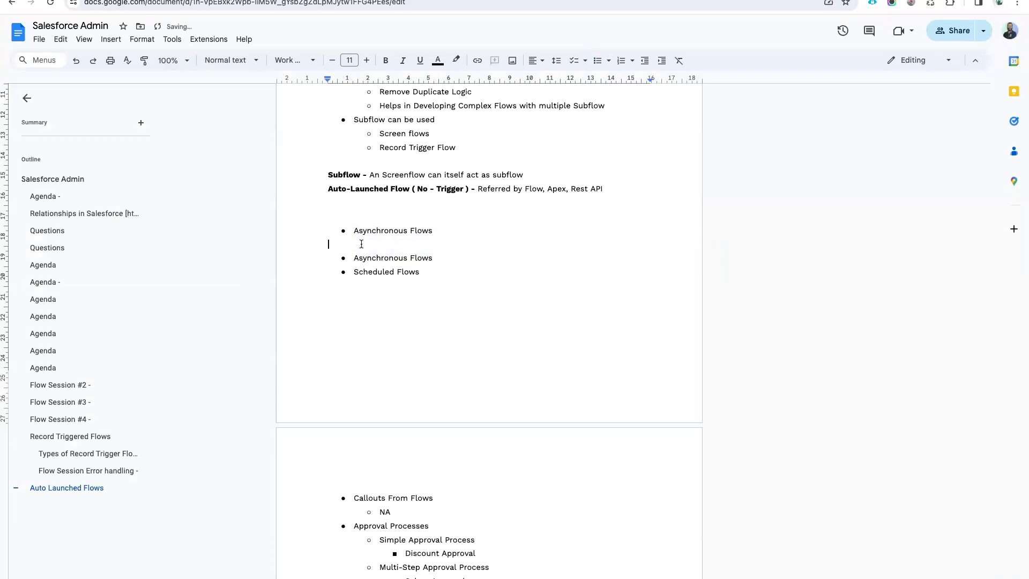
pyautogui.press('Home')
pyautogui.press('BackSpace')
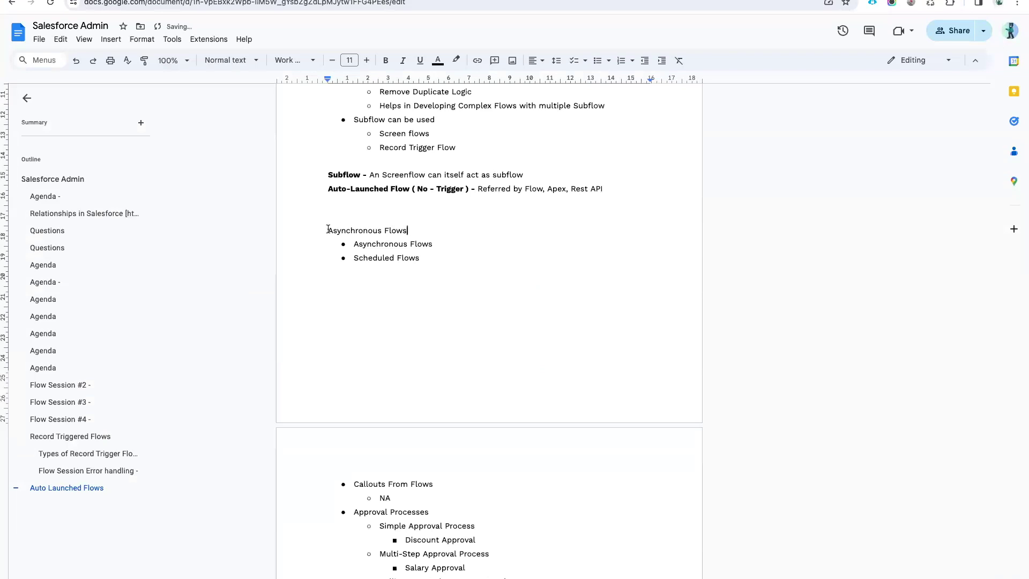
pyautogui.hotkey('ctrl', 'Return')
pyautogui.scroll(-3, 424, 435)
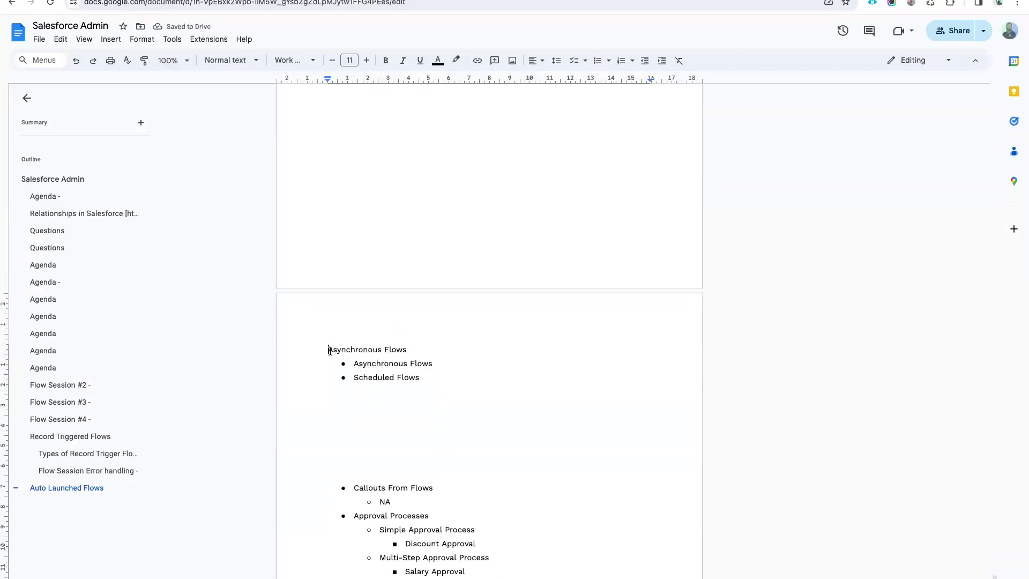
# Reword the first bullet to "Time Based Flows" and insert an empty line below the "Asynchronous Flows" line.
pyautogui.moveTo(327, 349); pyautogui.dragTo(406, 362)
pyautogui.click(356, 377)
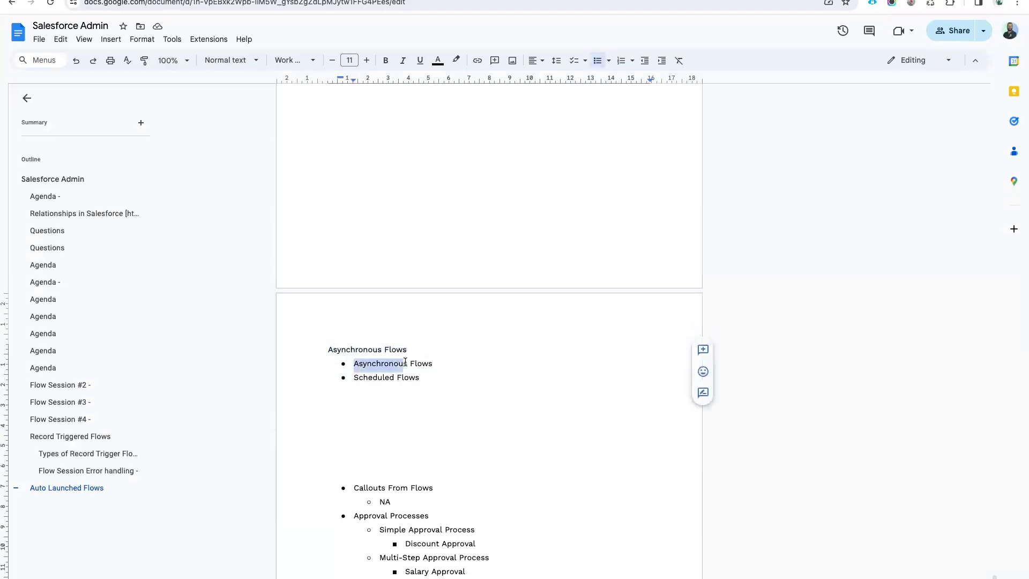
pyautogui.write('Time Based')
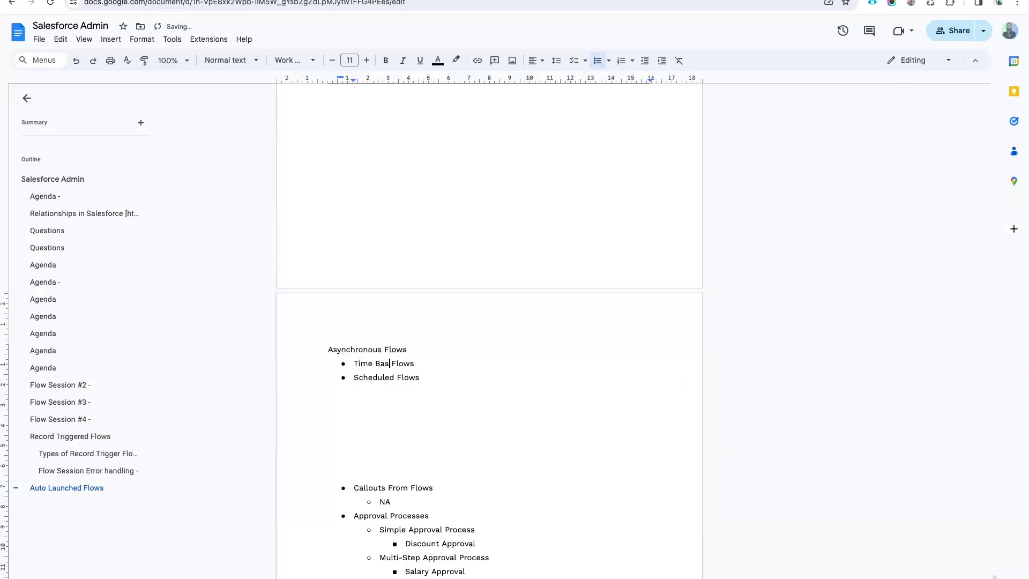
pyautogui.click(422, 345)
pyautogui.press('Return')
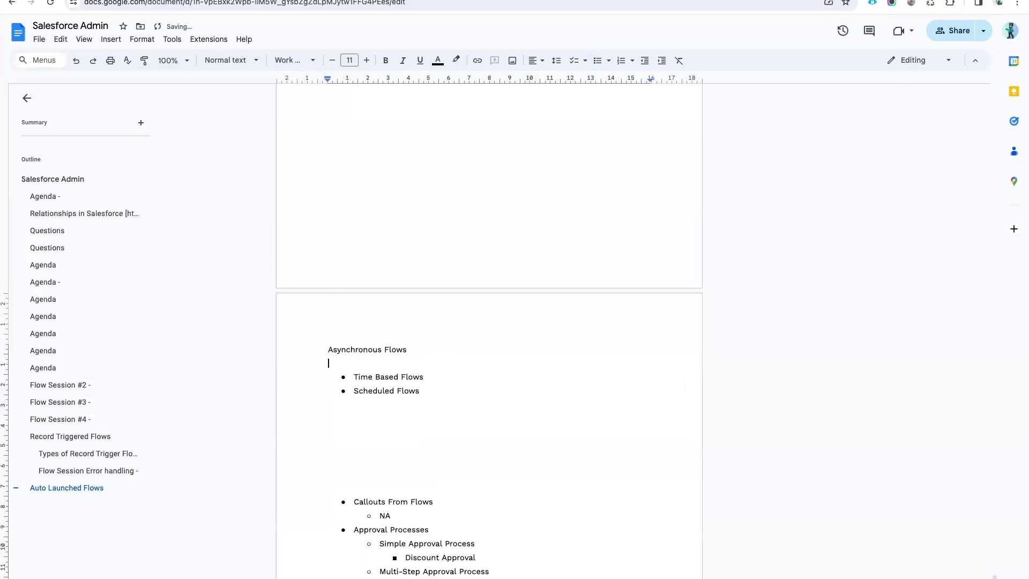
pyautogui.moveTo(411, 353); pyautogui.dragTo(334, 351)
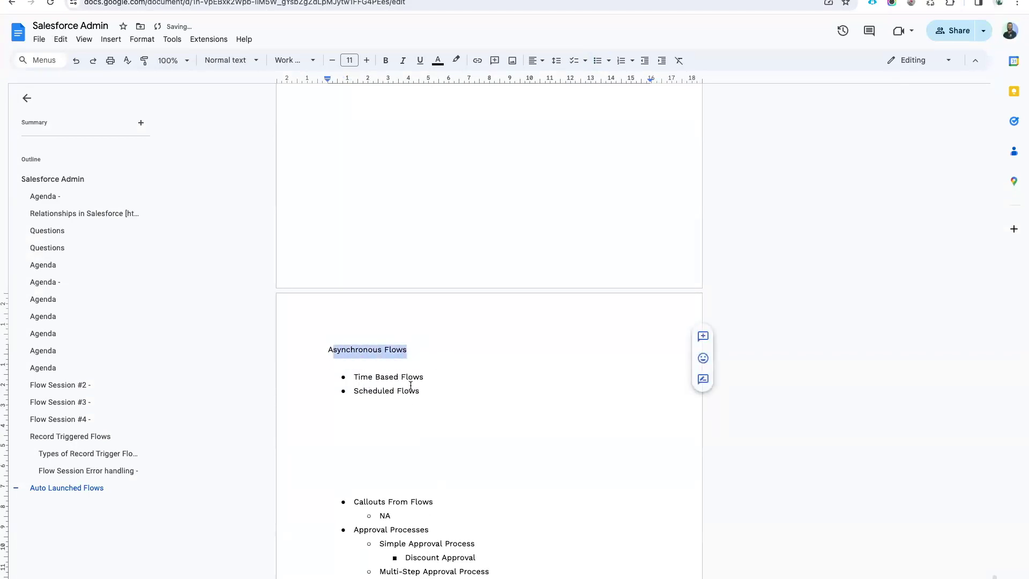
pyautogui.click(392, 368)
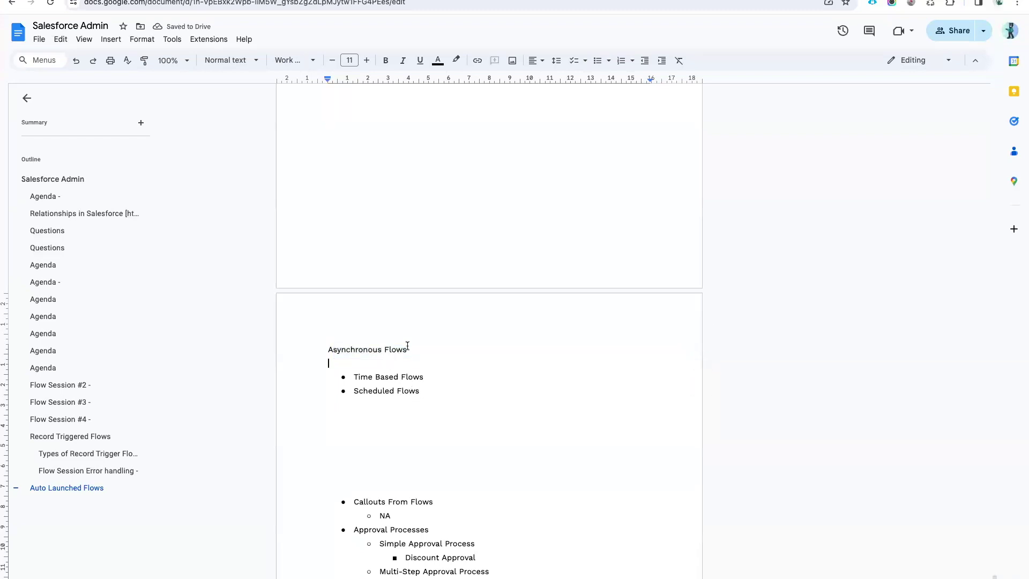
# Insert "(Asynchronous)" before the word "Flows" in the Time Based bullet.
pyautogui.doubleClick(364, 349)
pyautogui.click(401, 377)
pyautogui.write('(')
pyautogui.hotkey('ctrl', 'v')
pyautogui.write(')')
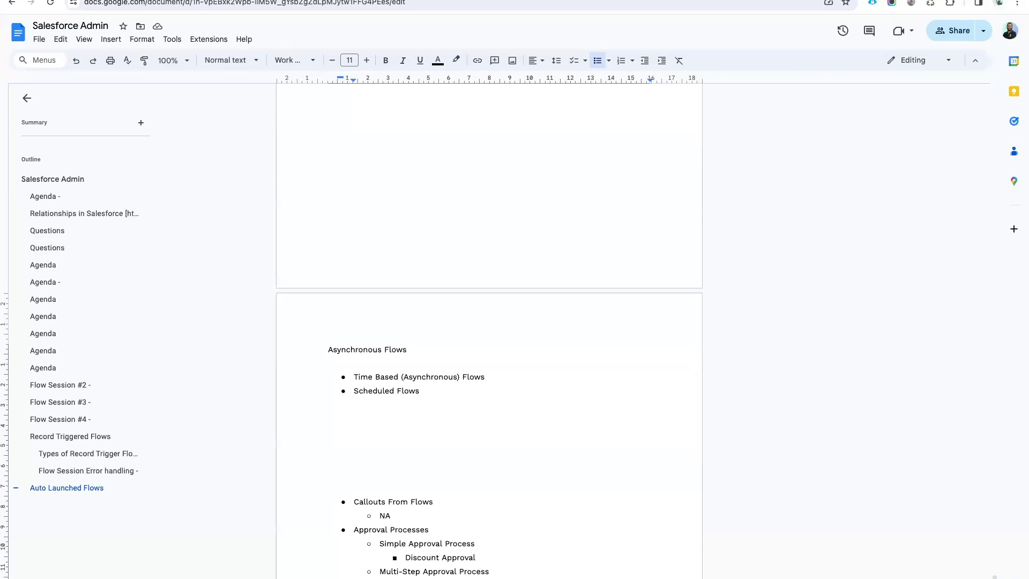
pyautogui.moveTo(328, 349); pyautogui.dragTo(407, 349)
pyautogui.click(407, 349)
pyautogui.click(424, 391)
pyautogui.press('Return')
pyautogui.press('Tab')
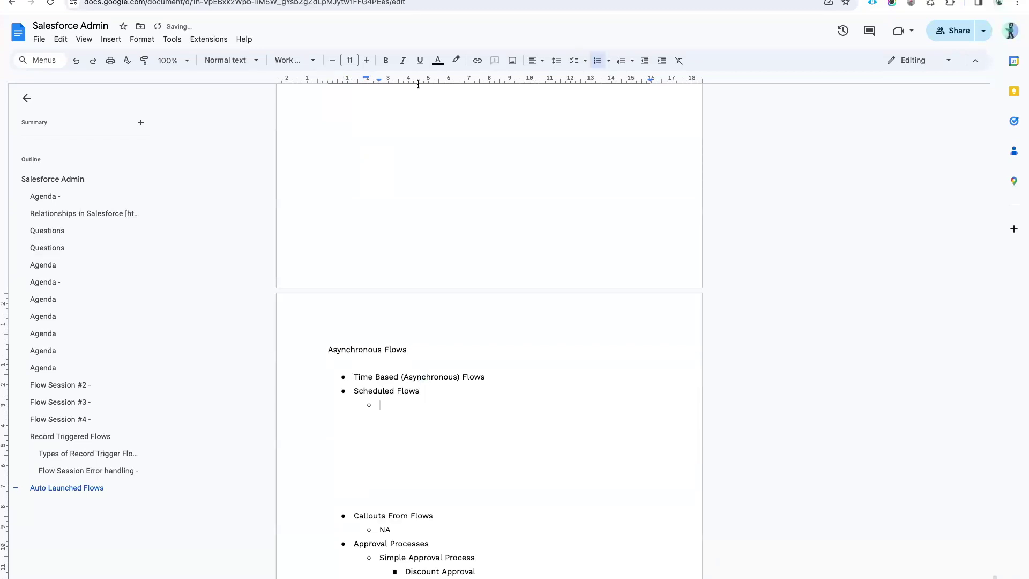
pyautogui.press('BackSpace')
pyautogui.press('BackSpace')
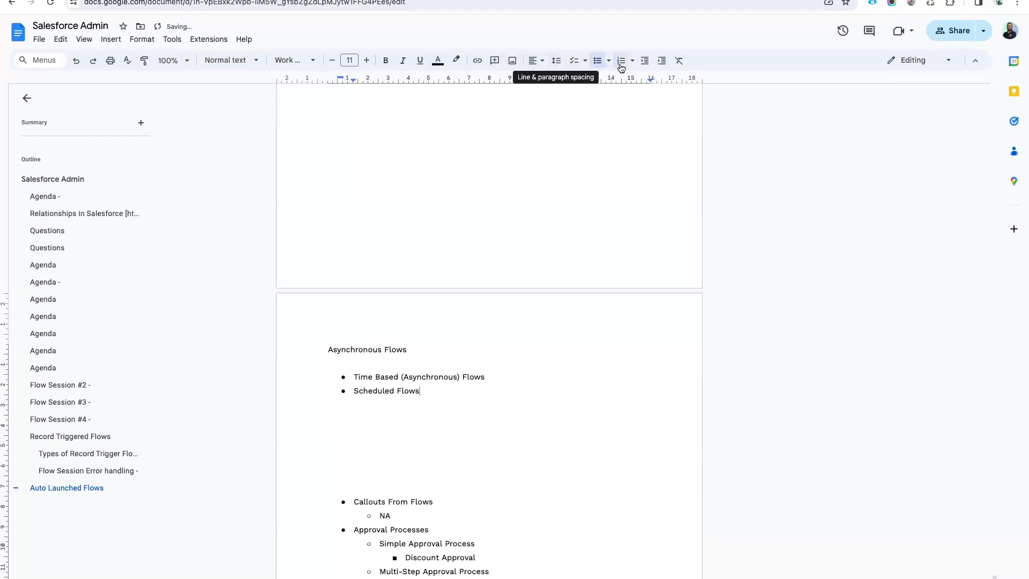
# Capture the Schedule: Deactivate Account flow diagram as a screenshot and paste it below the Scheduled Flows bullet, leaving empty lines between.
pyautogui.press('Return')
pyautogui.press('Return')
pyautogui.press('Return')
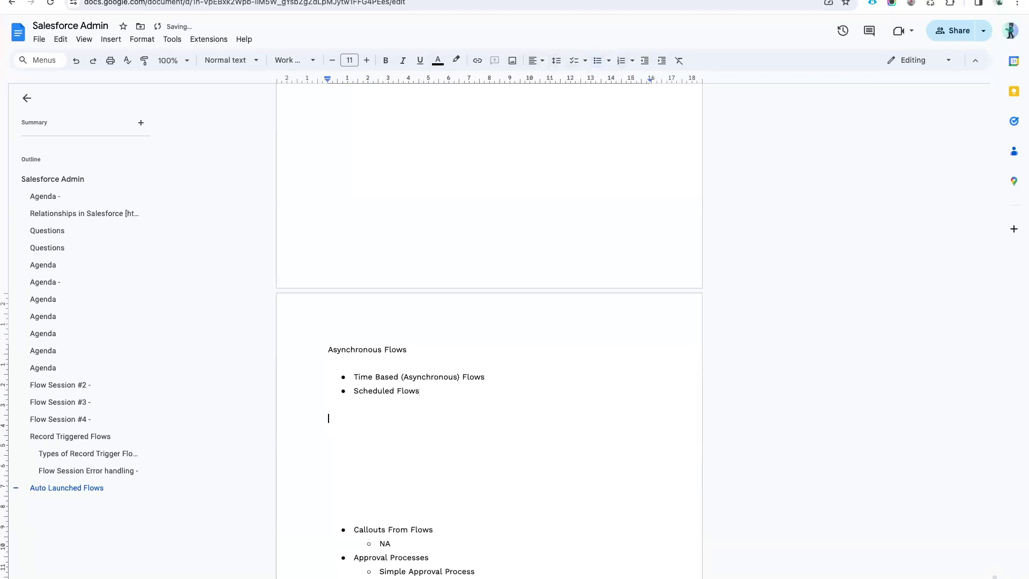
pyautogui.hotkey('ctrl', 'Tab')
pyautogui.press('super+shift+4')
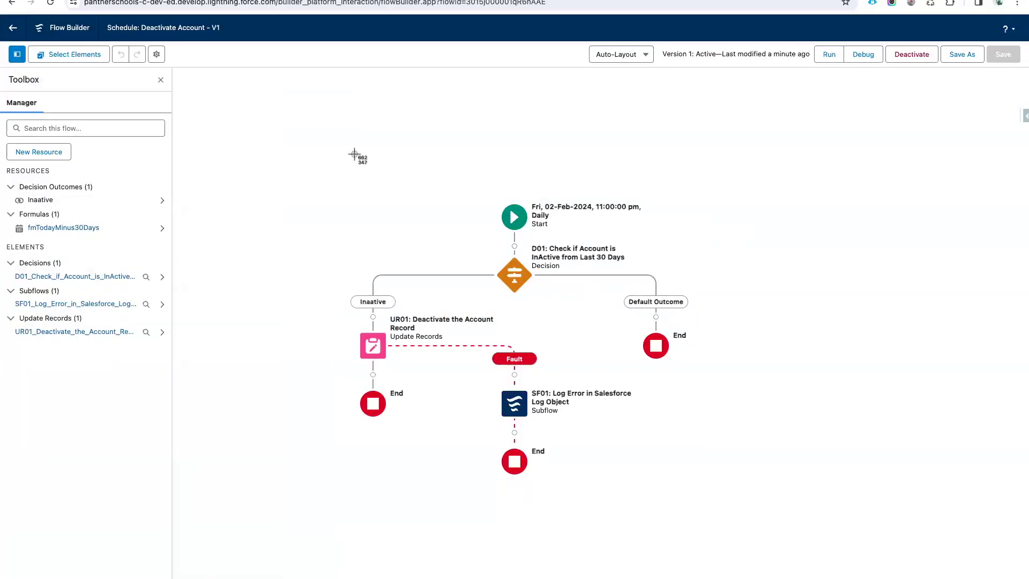
pyautogui.moveTo(323, 133); pyautogui.dragTo(778, 489)
pyautogui.hotkey('ctrl', 'shift', 'Tab')
pyautogui.hotkey('ctrl', 'v')
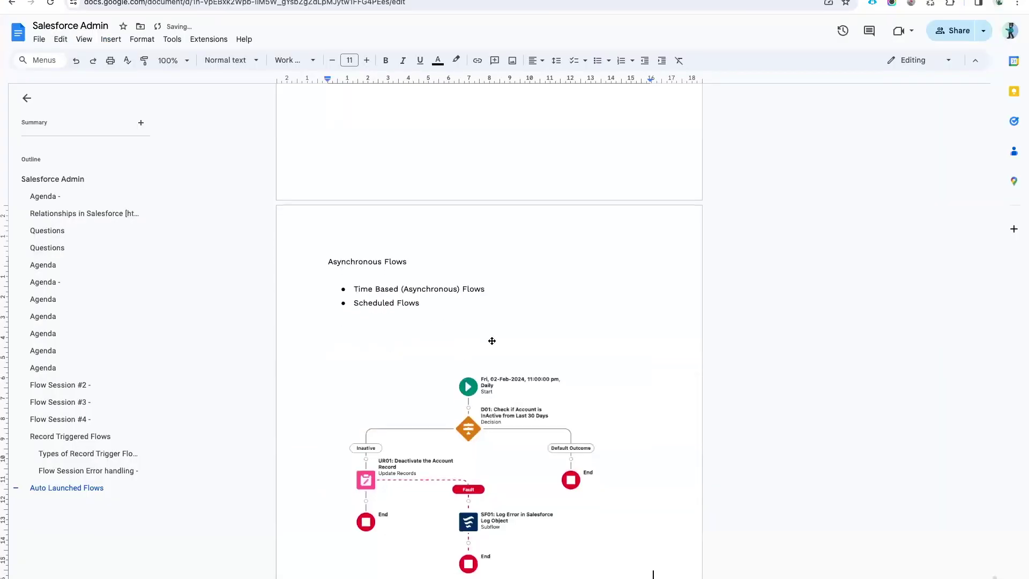
# Add empty lines between the "Time Based (Asynchronous) Flows" and "Scheduled Flows" bullets.
pyautogui.click(494, 289)
pyautogui.press('Return')
pyautogui.press('Return')
pyautogui.press('Return')
pyautogui.press('Return')
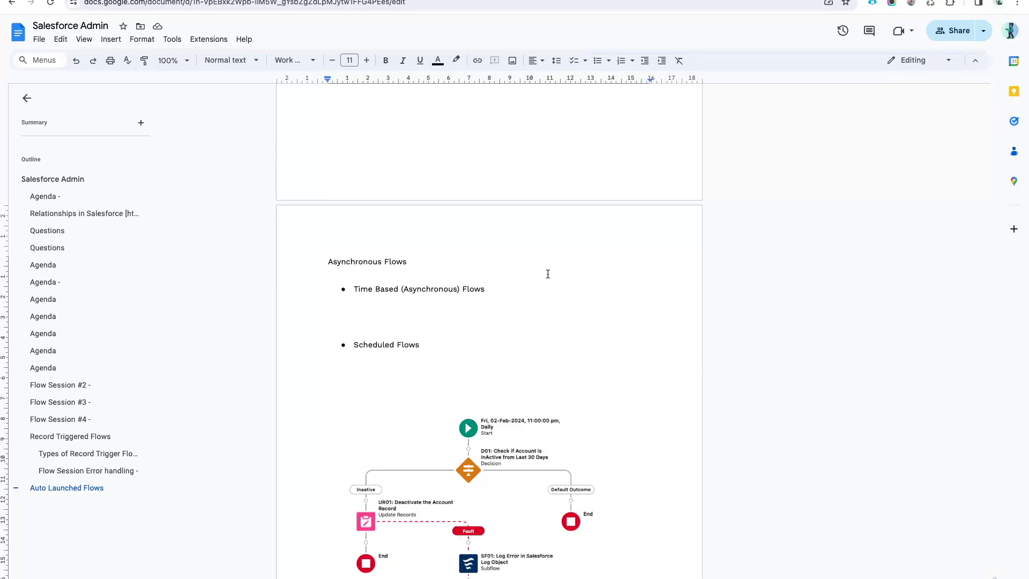
# Append "- Record Triggered Flow" to the "Time Based (Asynchronous) Flows" bullet.
pyautogui.click(489, 289)
pyautogui.write('-R Rec')
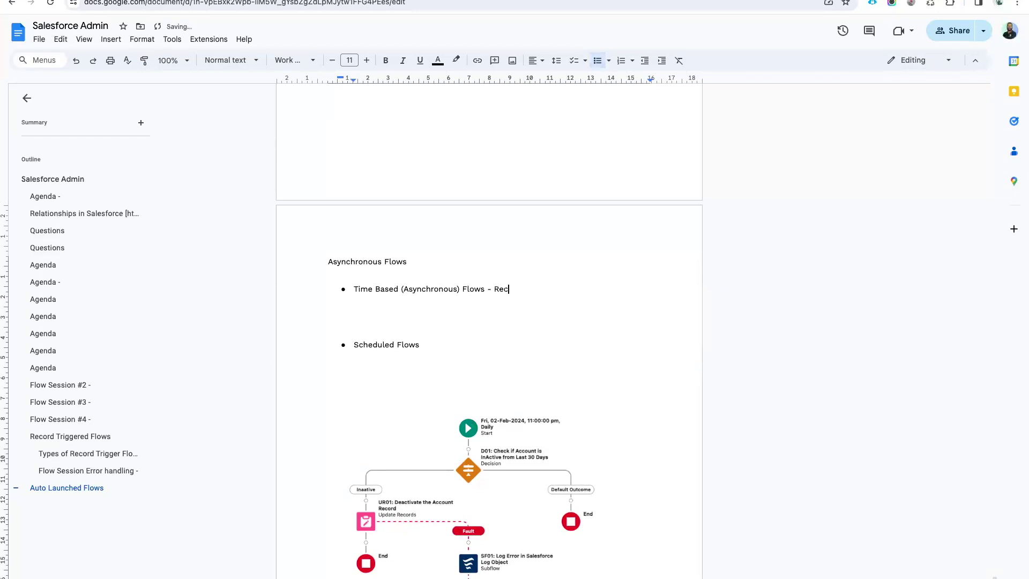
pyautogui.write('o4d Trigg')
pyautogui.write('ed Flow')
pyautogui.click(537, 290)
pyautogui.click(543, 274)
pyautogui.click(494, 290)
pyautogui.hotkey('shift', 'End')
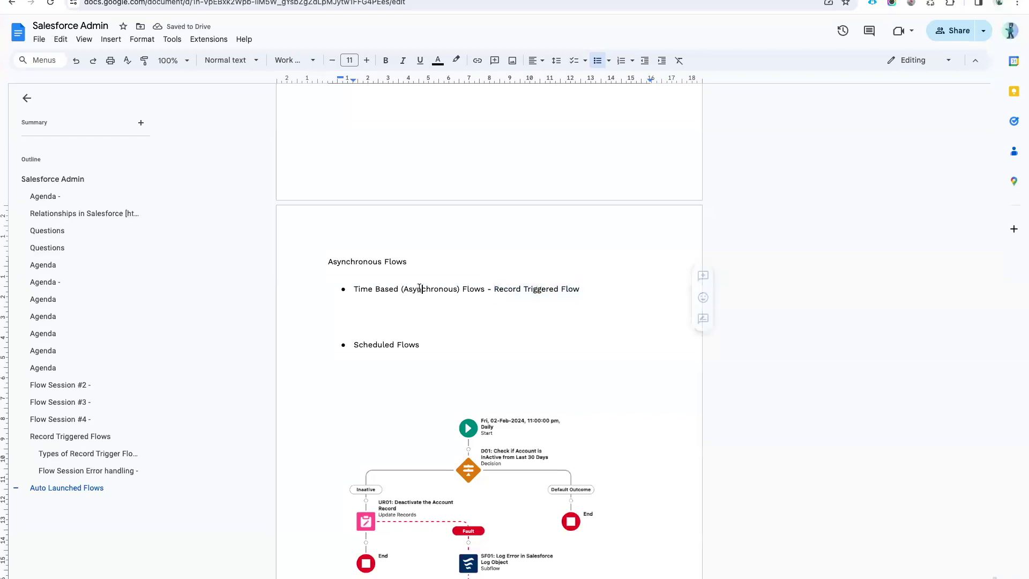
pyautogui.doubleClick(421, 289)
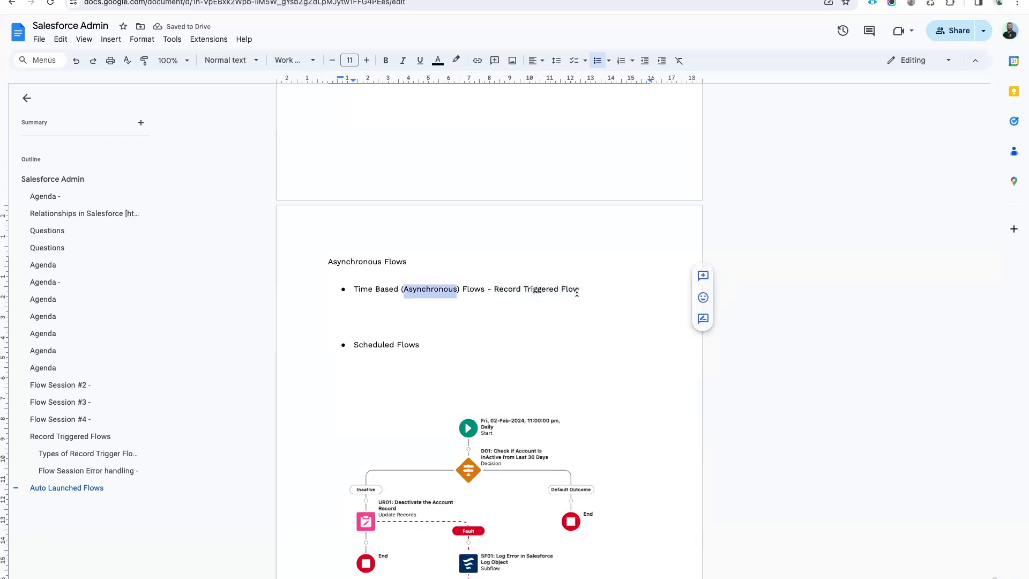
pyautogui.click(583, 292)
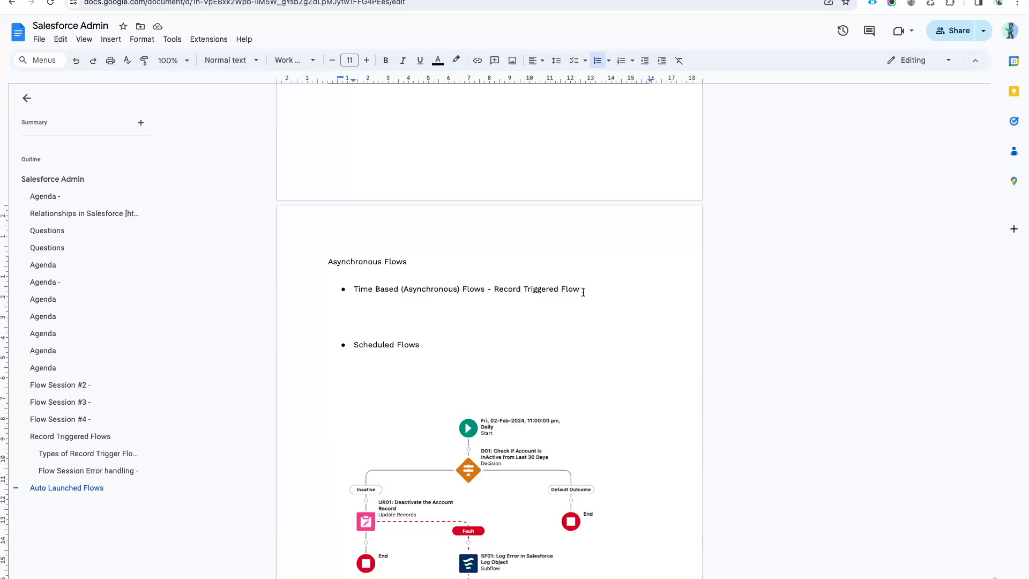
# Add the sub-bullet "Assignment Rules" under the Time Based bullet, with "Lead" and "Case" nested beneath it.
pyautogui.click(584, 290)
pyautogui.press('Return')
pyautogui.write('L')
pyautogui.press('BackSpace')
pyautogui.write('Assign')
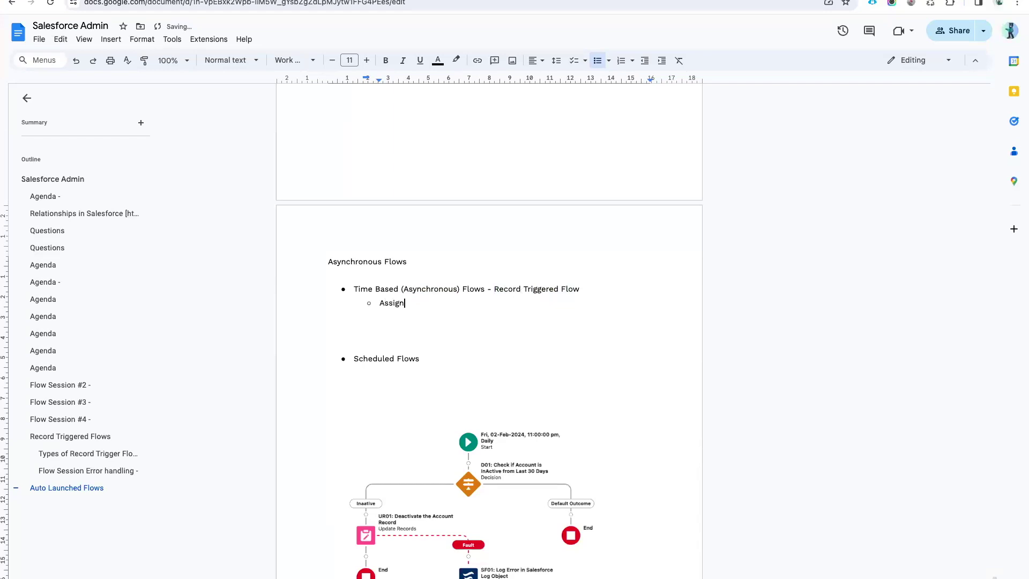
pyautogui.write('ment Rules')
pyautogui.press('Return')
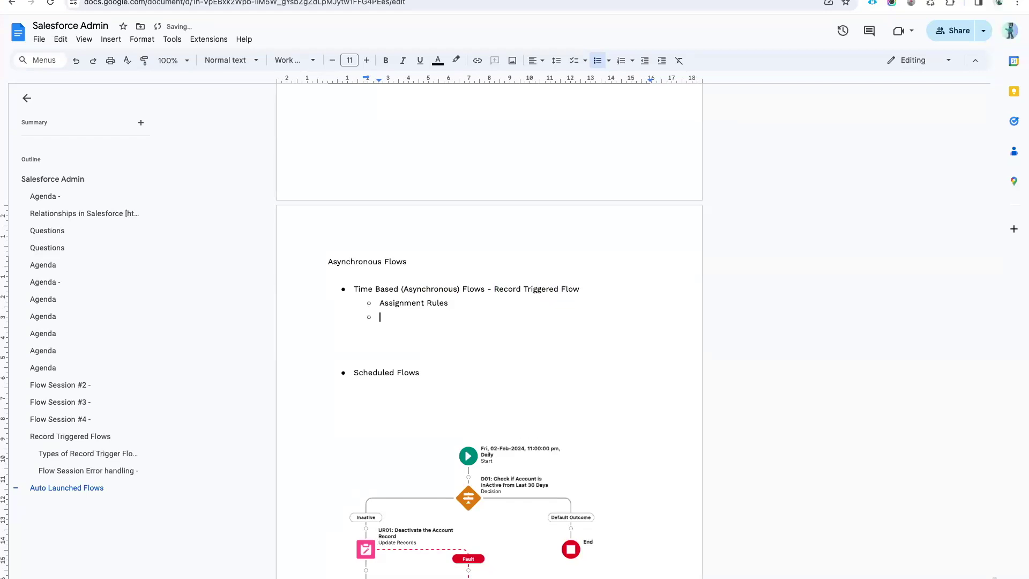
pyautogui.press('Tab')
pyautogui.write('Lead')
pyautogui.press('Return')
pyautogui.write('Case')
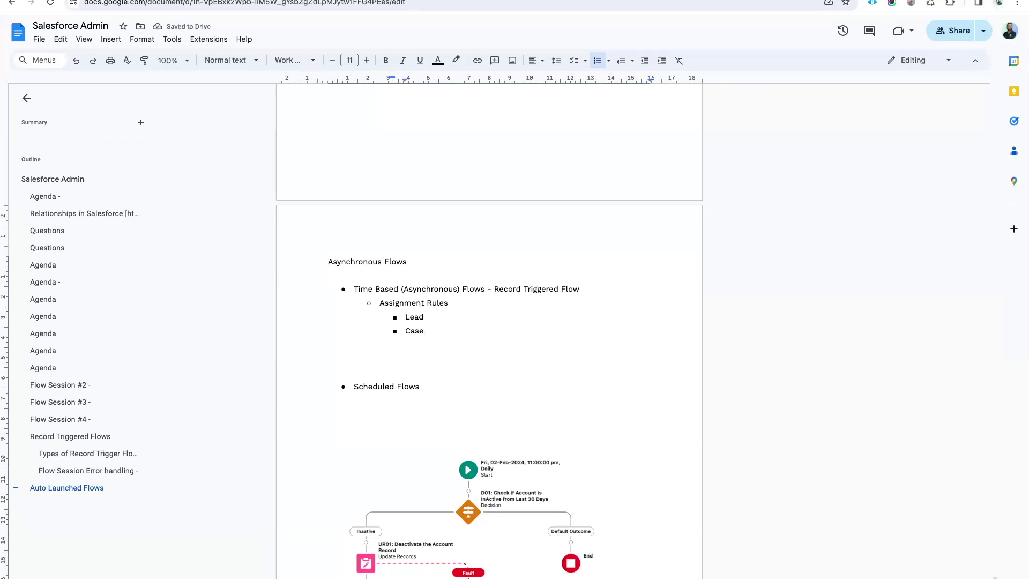
pyautogui.moveTo(424, 331); pyautogui.dragTo(377, 302)
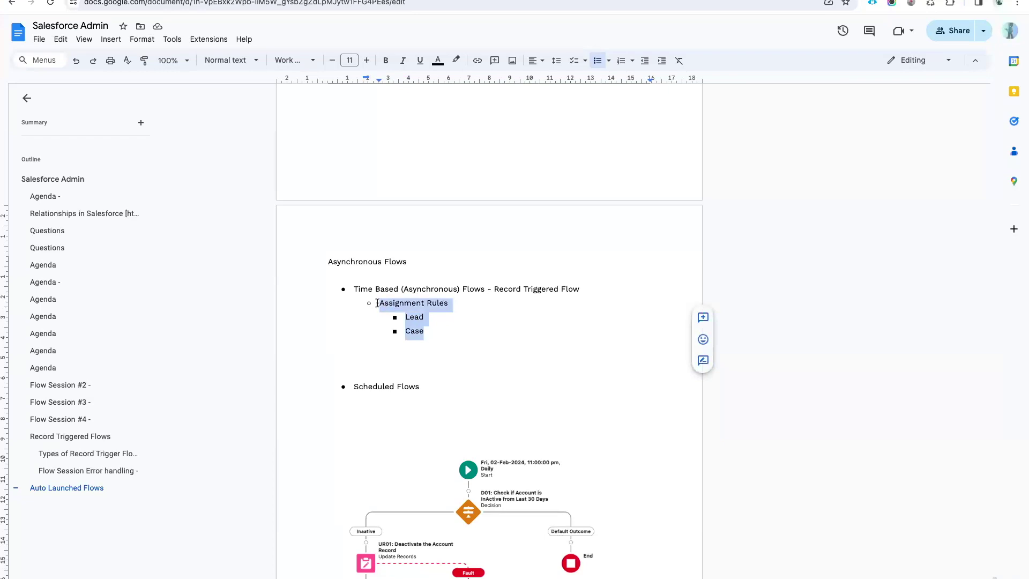
pyautogui.click(378, 303)
pyautogui.moveTo(377, 303); pyautogui.dragTo(446, 302)
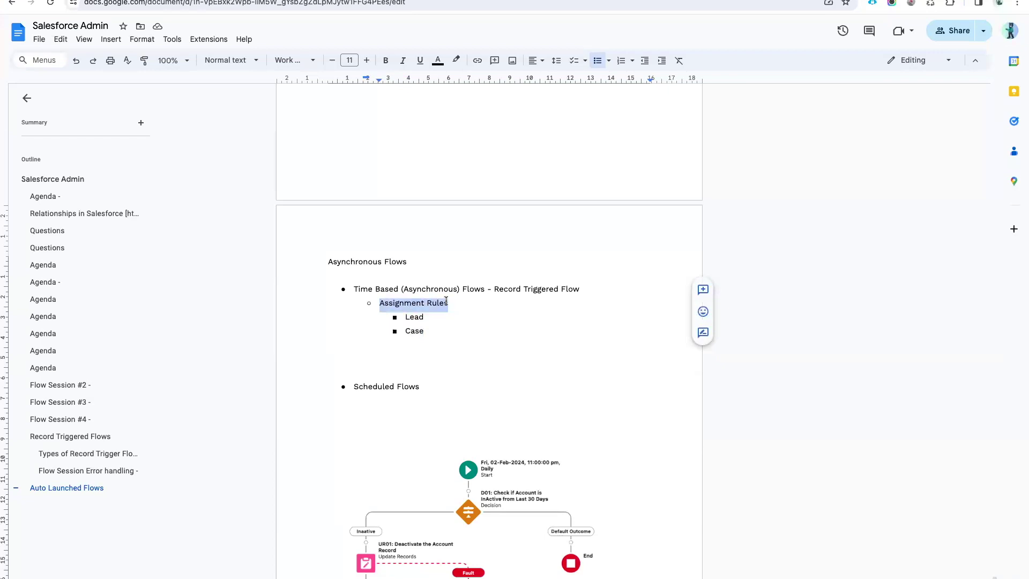
pyautogui.click(446, 302)
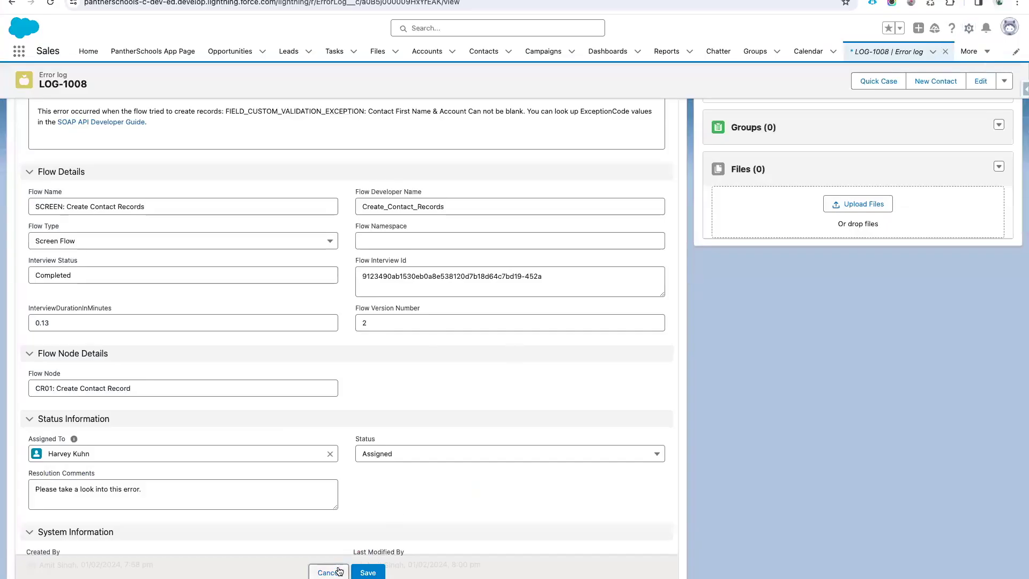
# Discard the edits on error log LOG-1008 in Salesforce and examine its Flow Details, including developer name, interview status, interview ID, version, duration and namespace.
pyautogui.click(339, 572)
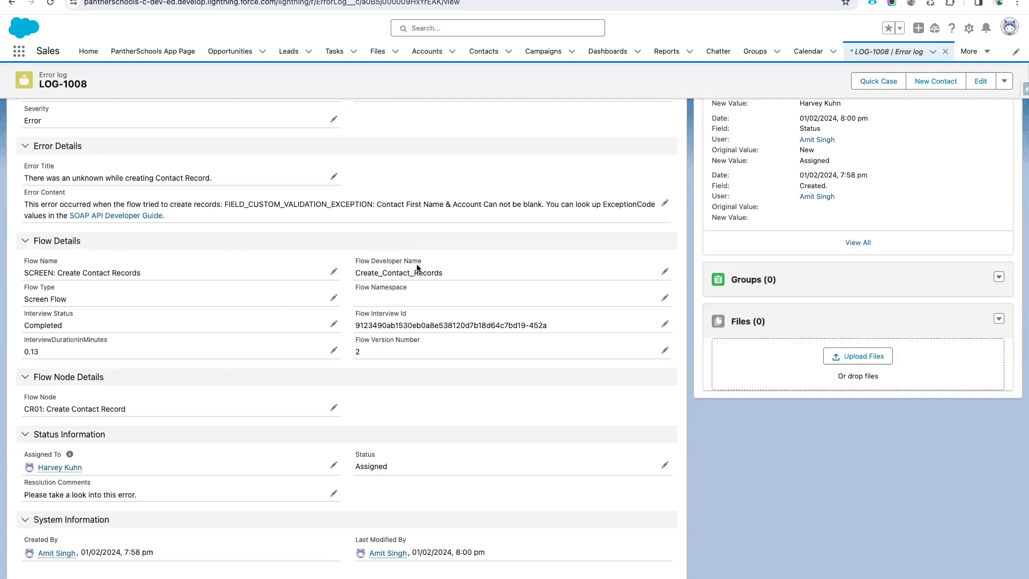
pyautogui.moveTo(424, 261); pyautogui.dragTo(363, 259)
pyautogui.moveTo(445, 273); pyautogui.dragTo(360, 272)
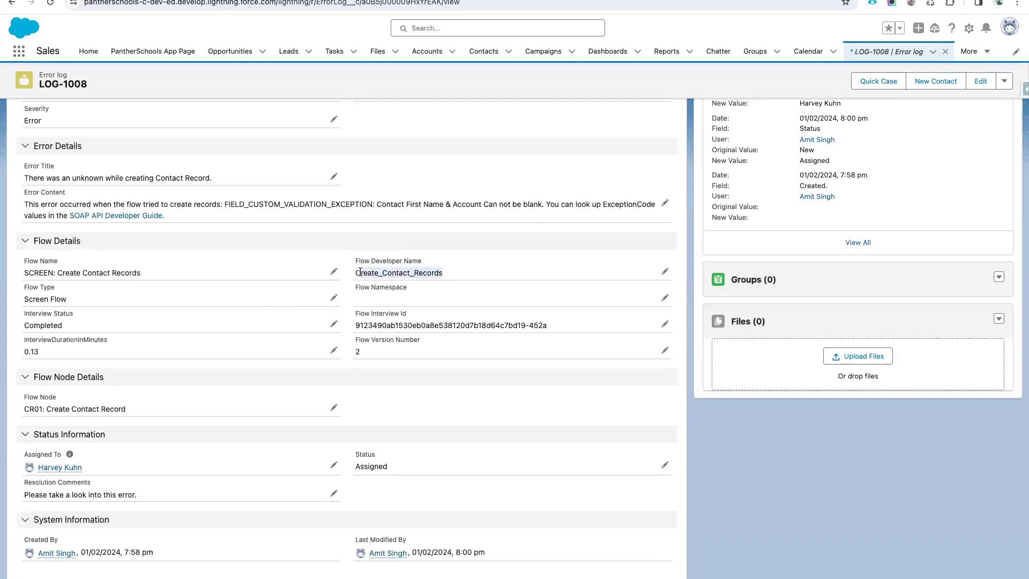
pyautogui.click(424, 269)
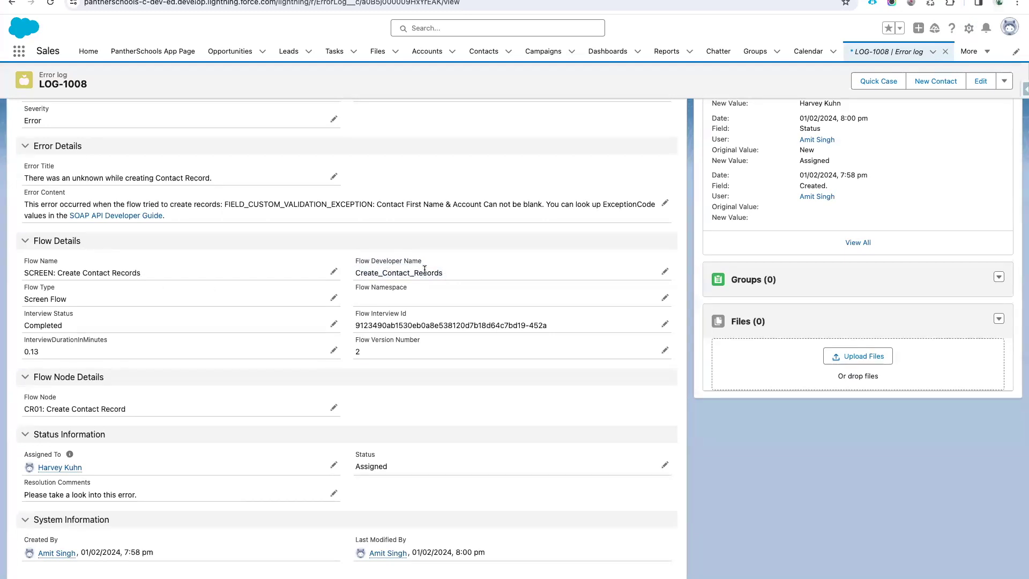
pyautogui.moveTo(74, 313); pyautogui.dragTo(24, 313)
pyautogui.moveTo(410, 313); pyautogui.dragTo(355, 312)
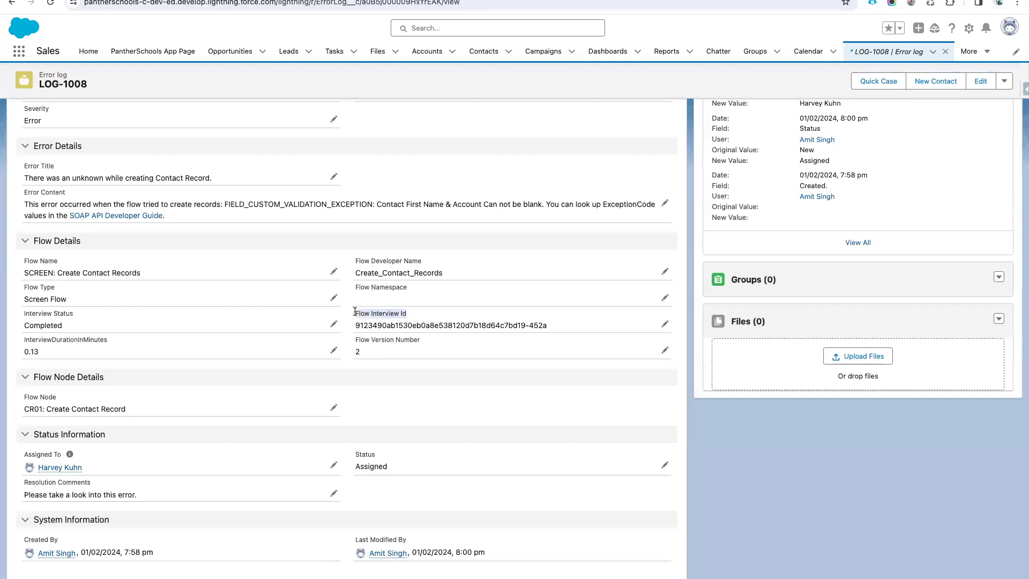
pyautogui.moveTo(423, 342); pyautogui.dragTo(354, 341)
pyautogui.moveTo(110, 339); pyautogui.dragTo(23, 340)
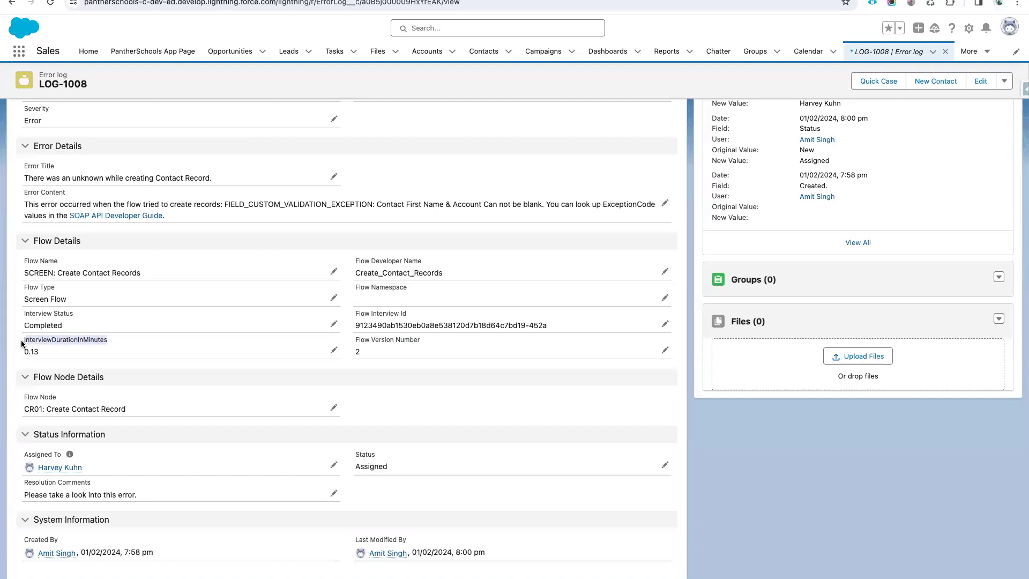
pyautogui.moveTo(411, 289); pyautogui.dragTo(348, 291)
pyautogui.click(358, 287)
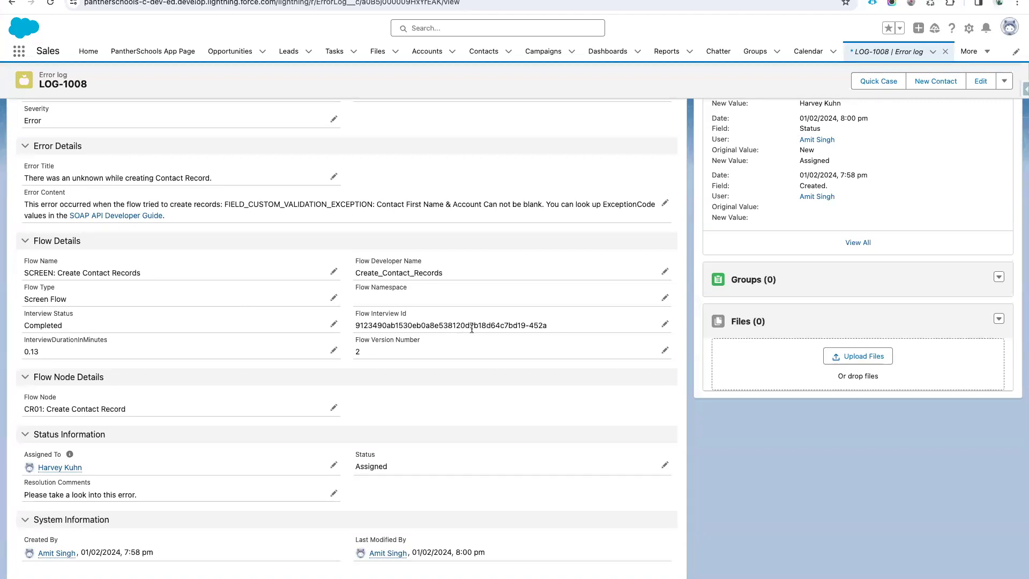
# Highlight the Flow Interview Id value in the Flow Details of error log LOG-1008.
pyautogui.moveTo(551, 324); pyautogui.dragTo(357, 325)
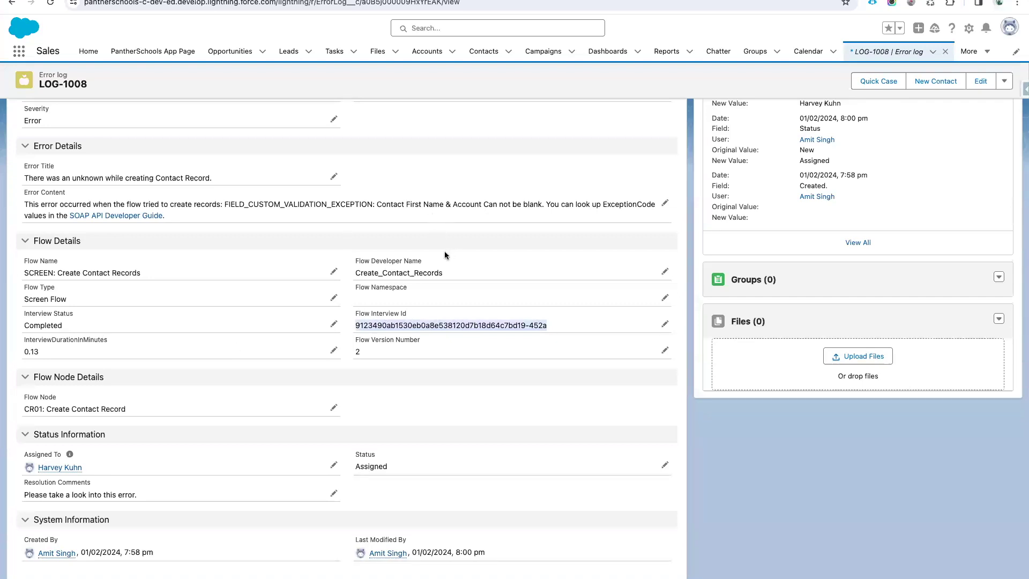
pyautogui.click(355, 322)
pyautogui.moveTo(355, 322); pyautogui.dragTo(567, 334)
pyautogui.rightClick(443, 0)
pyautogui.press('Escape')
# Search the web in a new tab for "Flow Interview Log" and open the Salesforce Developers FlowInterviewLog object reference.
pyautogui.hotkey('ctrl', 't')
pyautogui.write('Flow In')
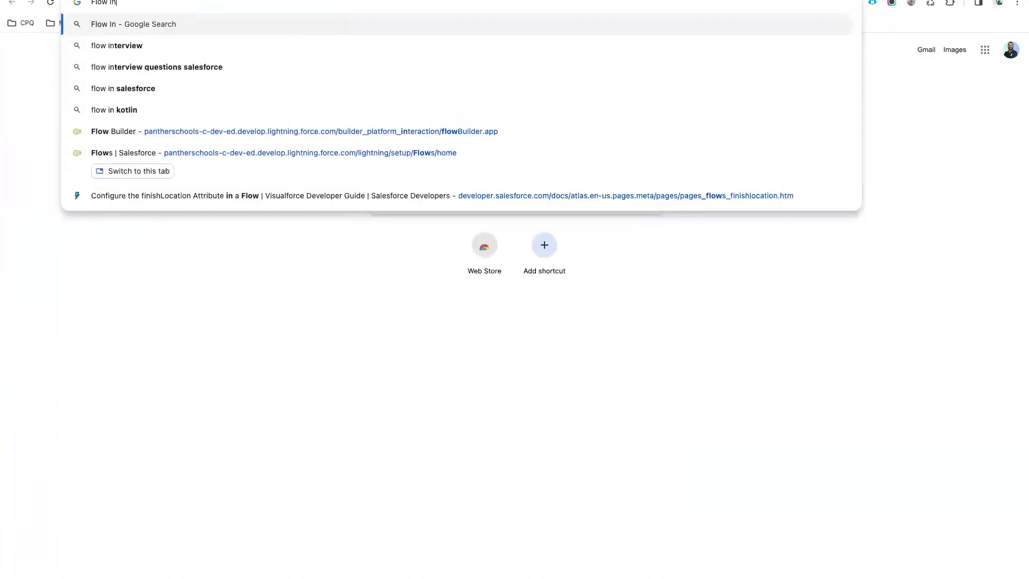
pyautogui.write('terv')
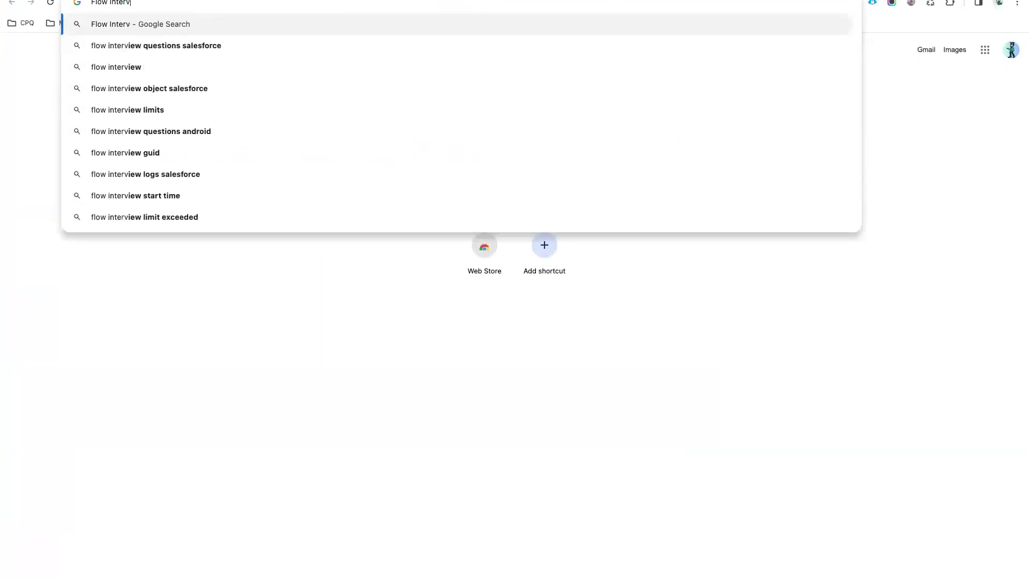
pyautogui.write('iew Log')
pyautogui.press('Return')
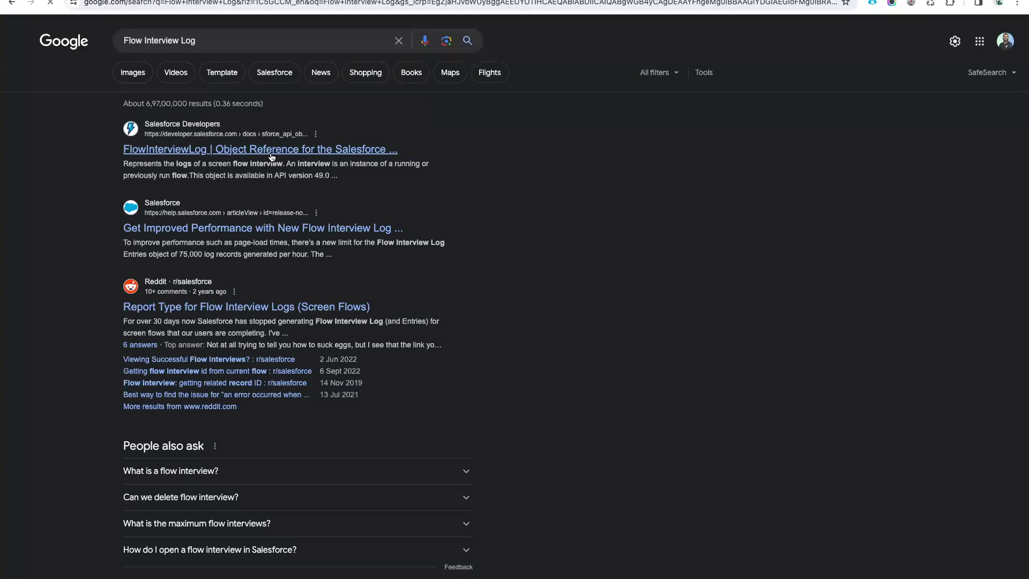
pyautogui.click(273, 154)
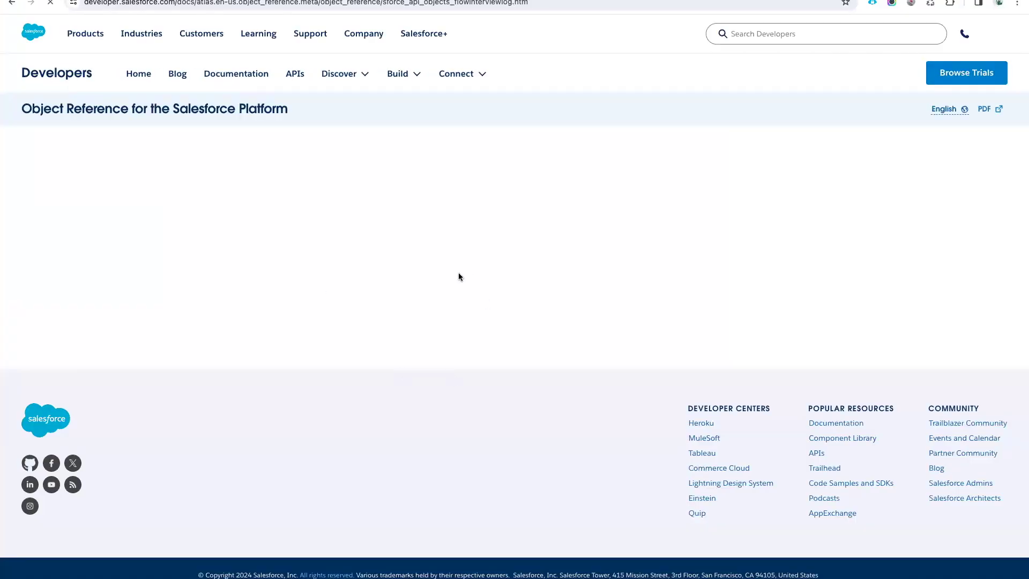
# Examine the FlowInterviewLog fields, including developer name, label, namespace, version number, interview duration and interview status.
pyautogui.scroll(-5, 497, 440)
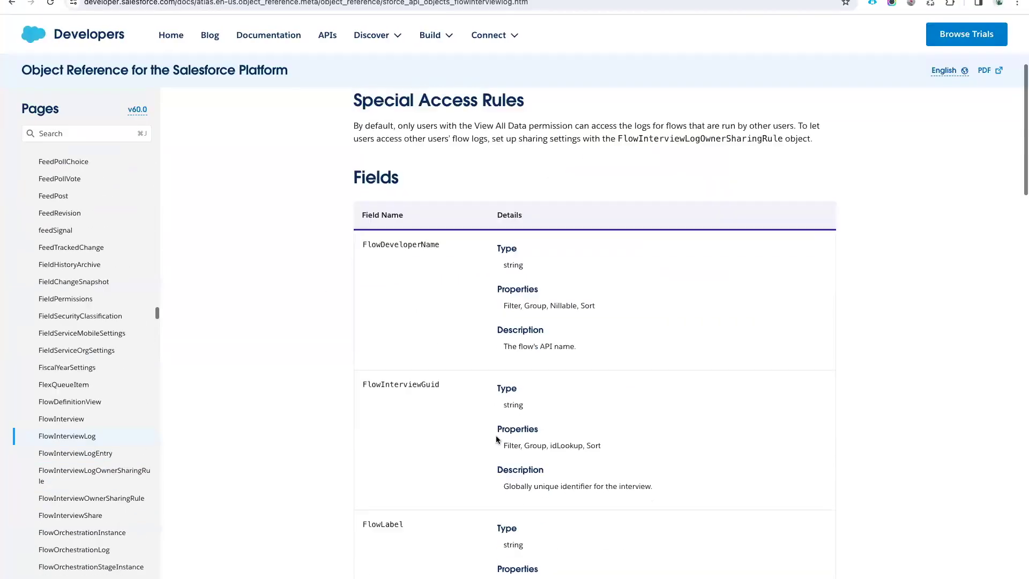
pyautogui.scroll(-1, 496, 436)
pyautogui.doubleClick(404, 188)
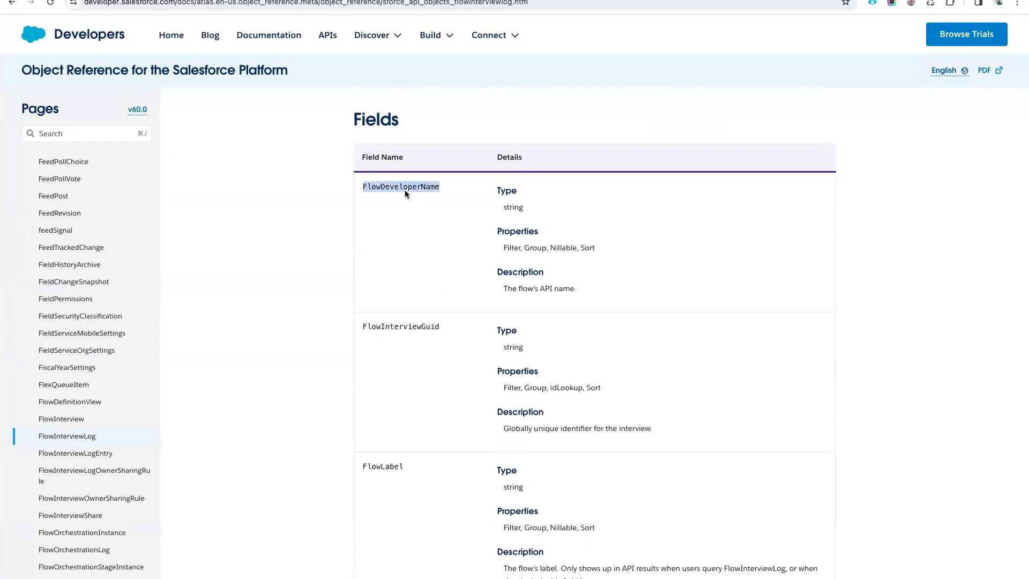
pyautogui.scroll(-4, 405, 189)
pyautogui.doubleClick(383, 215)
pyautogui.doubleClick(394, 367)
pyautogui.scroll(-4, 395, 366)
pyautogui.doubleClick(393, 289)
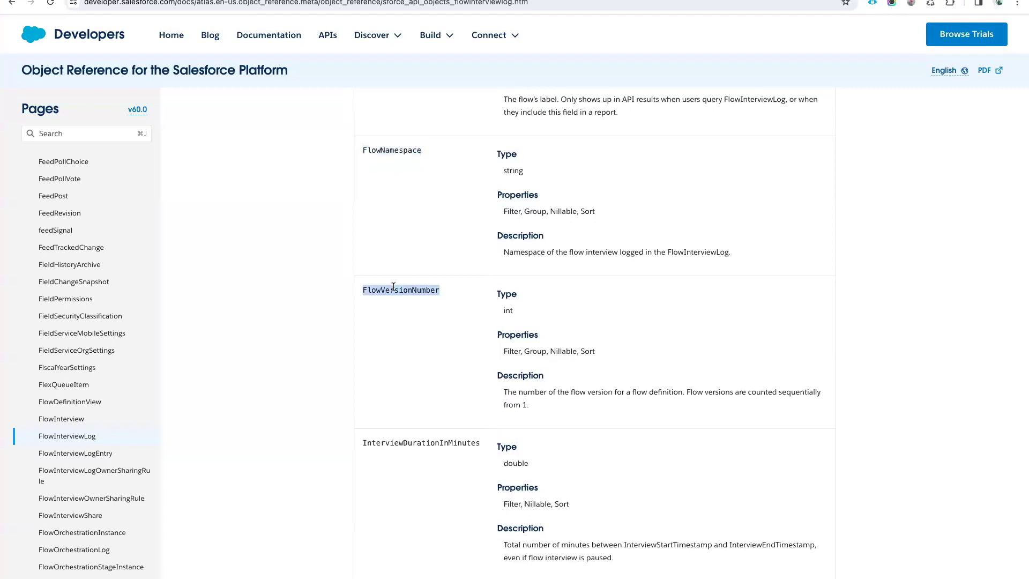
pyautogui.scroll(-2, 394, 287)
pyautogui.doubleClick(419, 304)
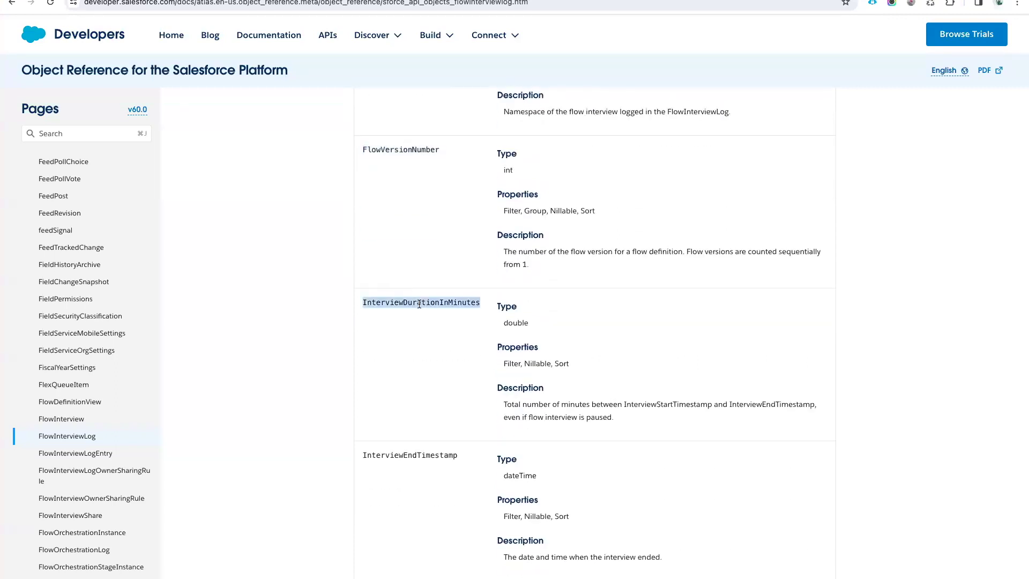
pyautogui.scroll(-10, 419, 303)
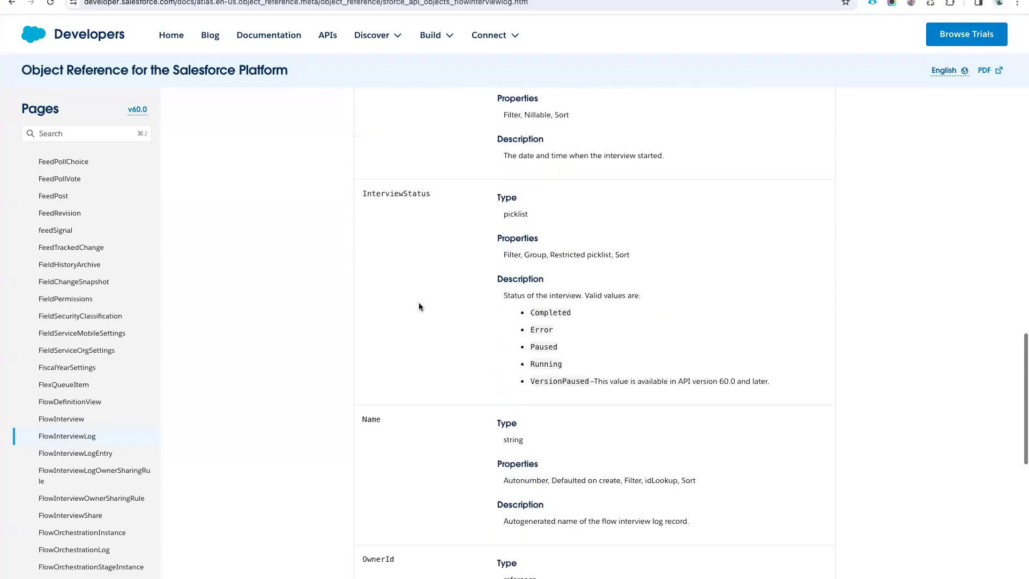
pyautogui.scroll(-8, 419, 276)
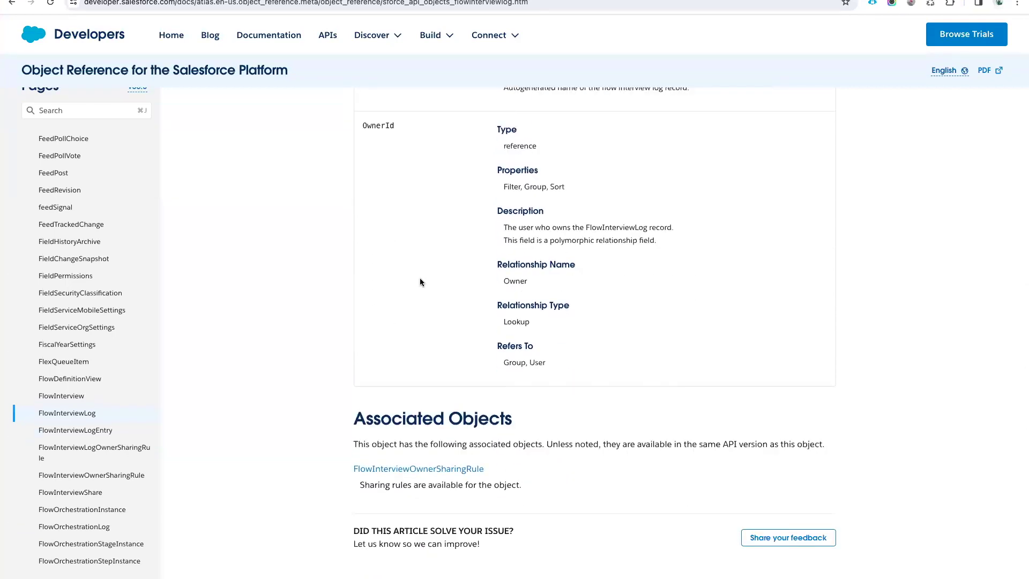
pyautogui.scroll(20, 420, 282)
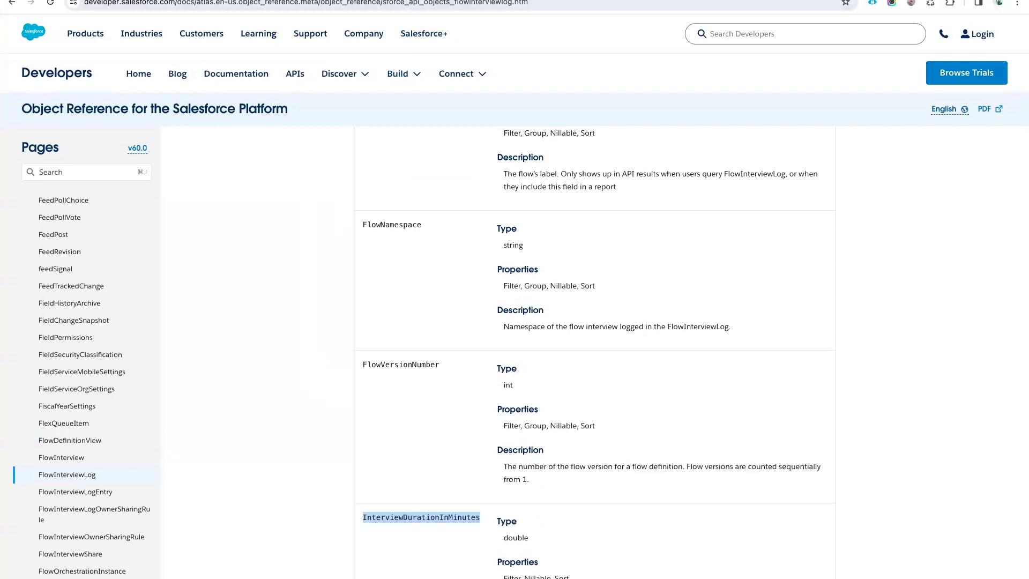
# Return from the documentation to Salesforce, go to Setup Home and search for "flow" to open the Flows list.
pyautogui.hotkey('ctrl', 'Tab')
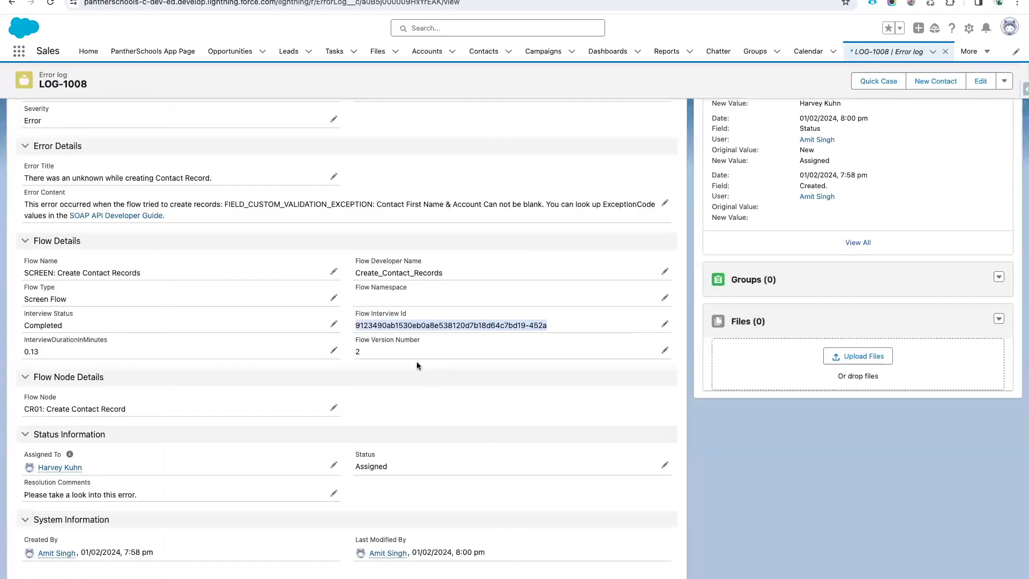
pyautogui.click(387, 360)
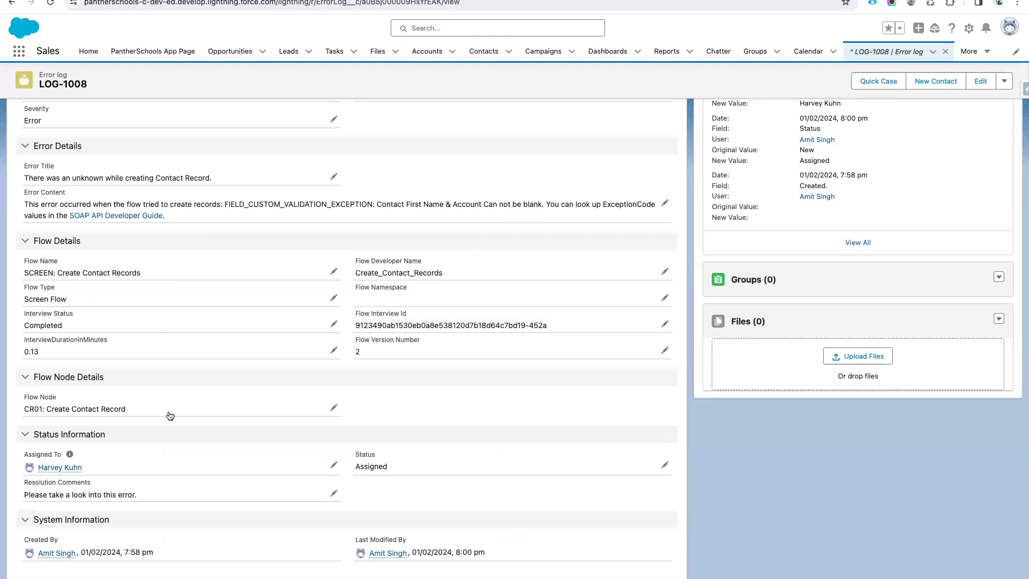
pyautogui.press('super+l')
pyautogui.write('pantherschools-c-dev-ed.develop.lightning.force.com/lightning/setup/ObjectManager/01I5J000002GZsy/FieldsAndRelationships/00N5J00000WRm4h/view')
pyautogui.press('Return')
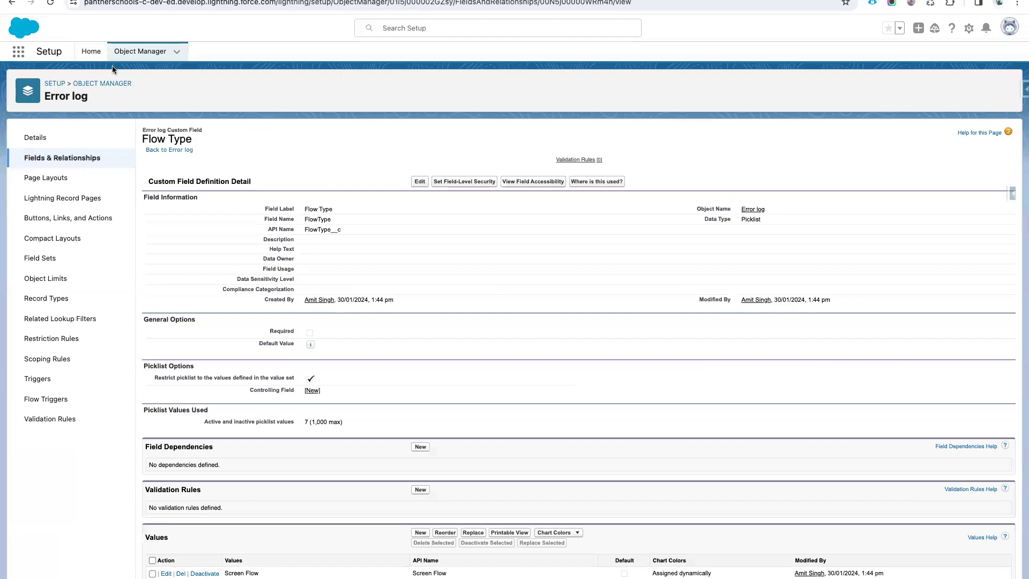
pyautogui.click(91, 51)
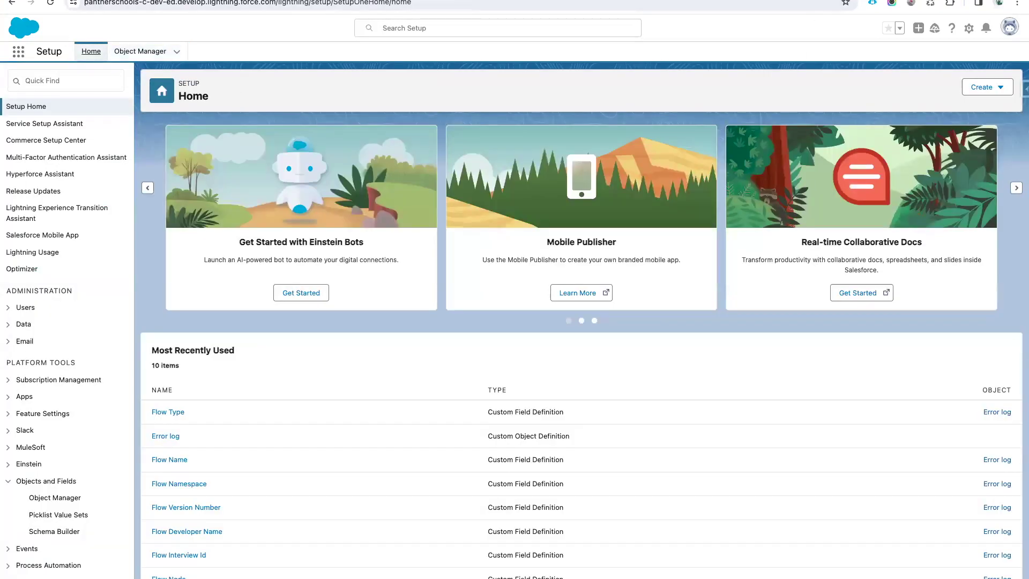
pyautogui.click(67, 82)
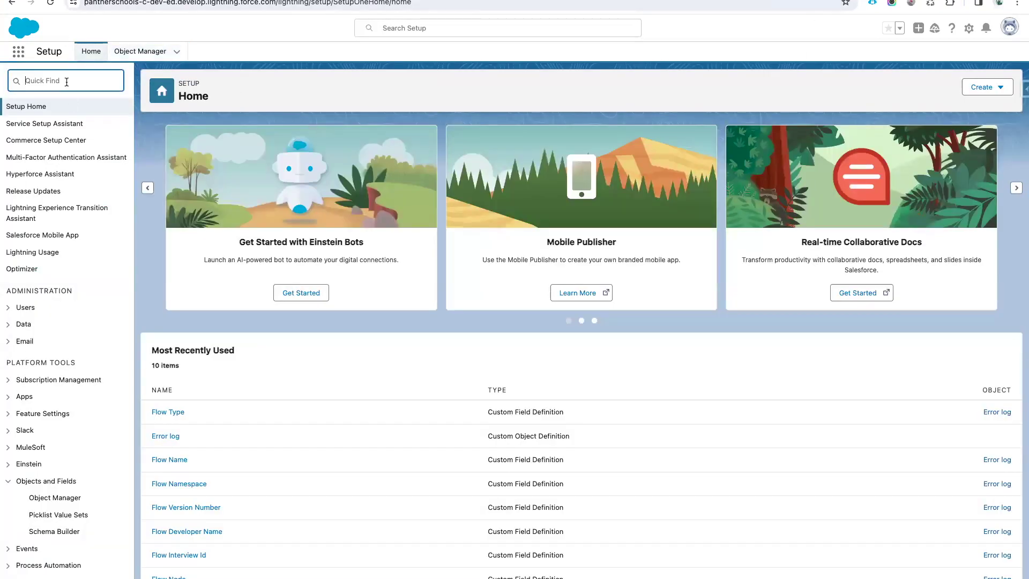
pyautogui.write('fllw')
pyautogui.press('BackSpace')
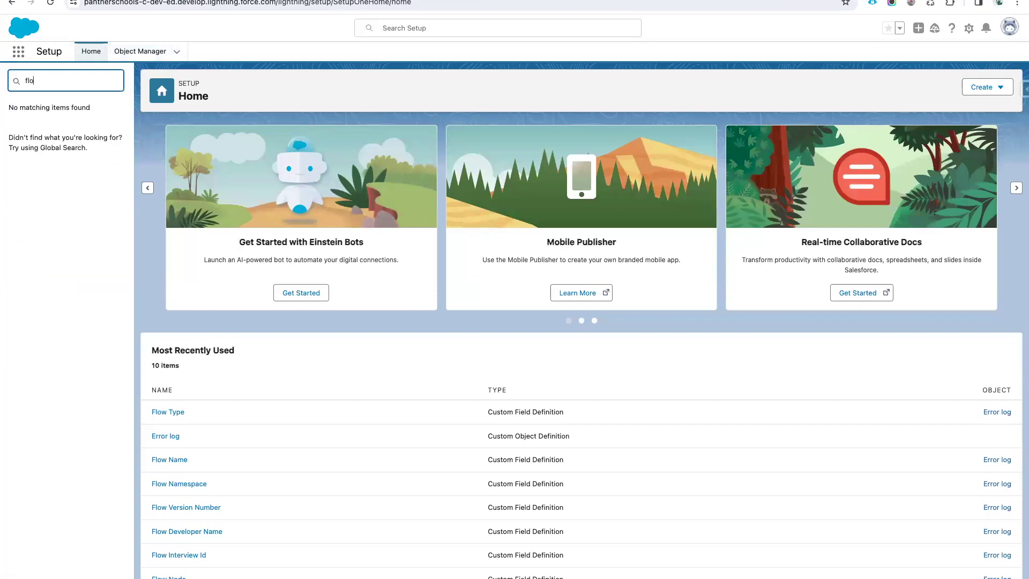
pyautogui.write('w')
pyautogui.click(35, 191)
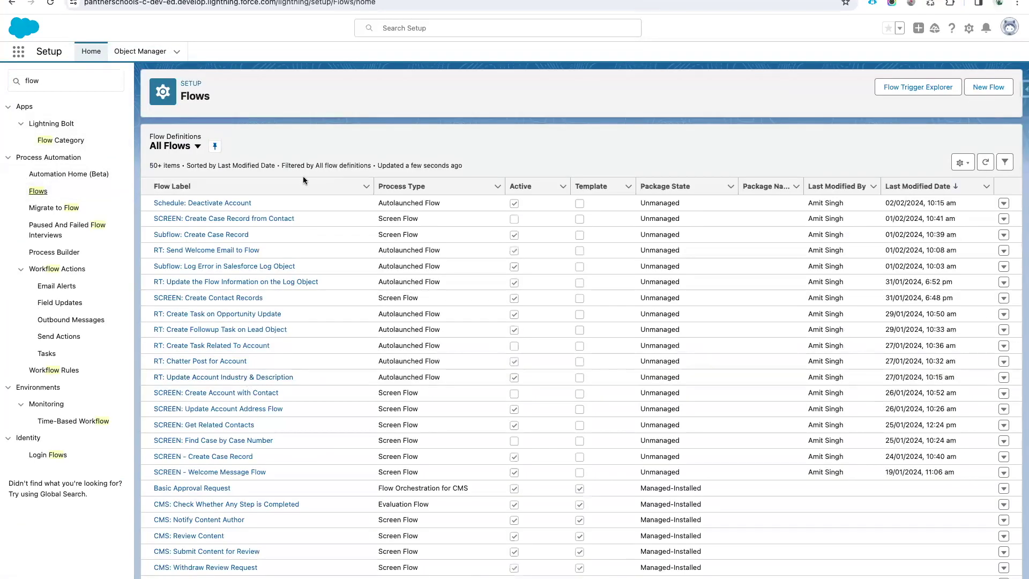
# Open the flow "RT: Update the Flow Information on the Log Object" and deactivate its version 3.
pyautogui.click(205, 282)
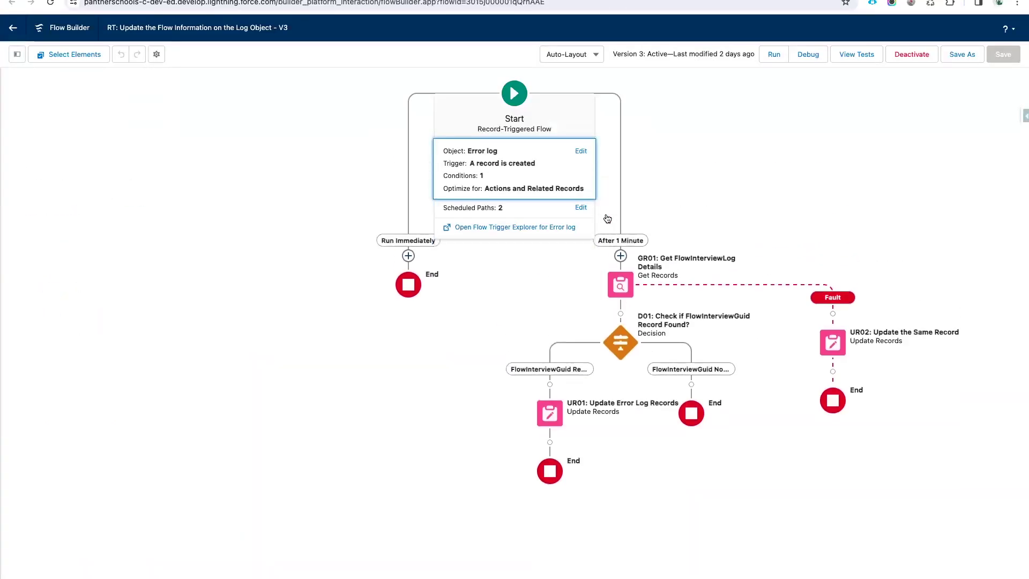
pyautogui.click(911, 54)
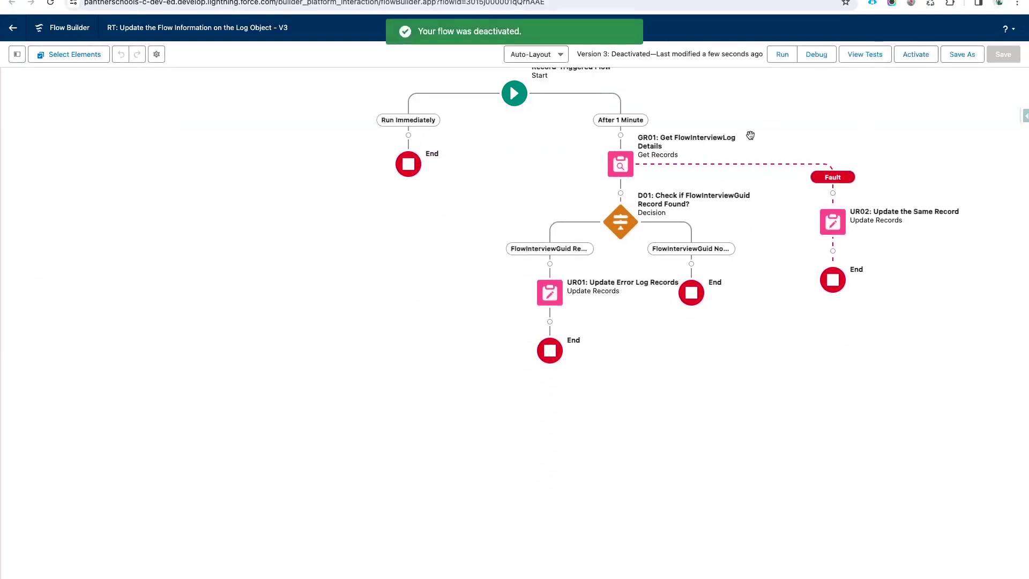
pyautogui.click(519, 102)
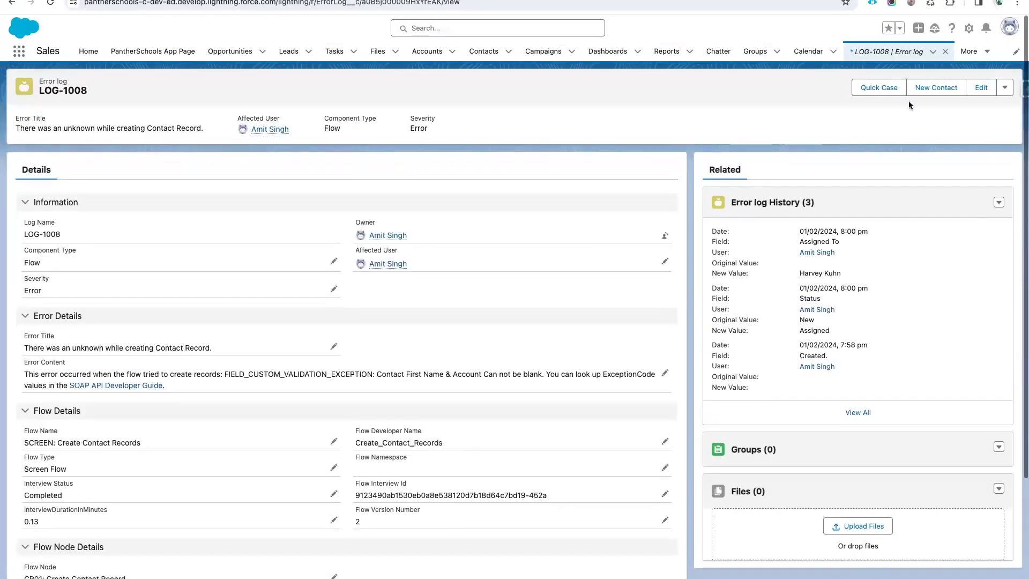
# Open the second recently viewed contact in the Sales app and submit its embedded contact creation flow with all fields empty.
pyautogui.click(485, 57)
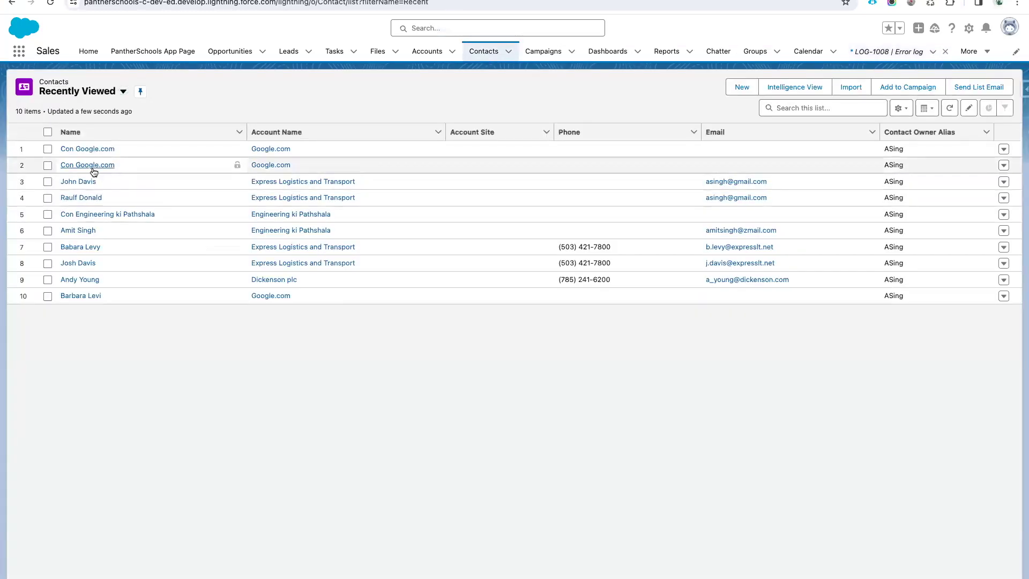
pyautogui.click(88, 165)
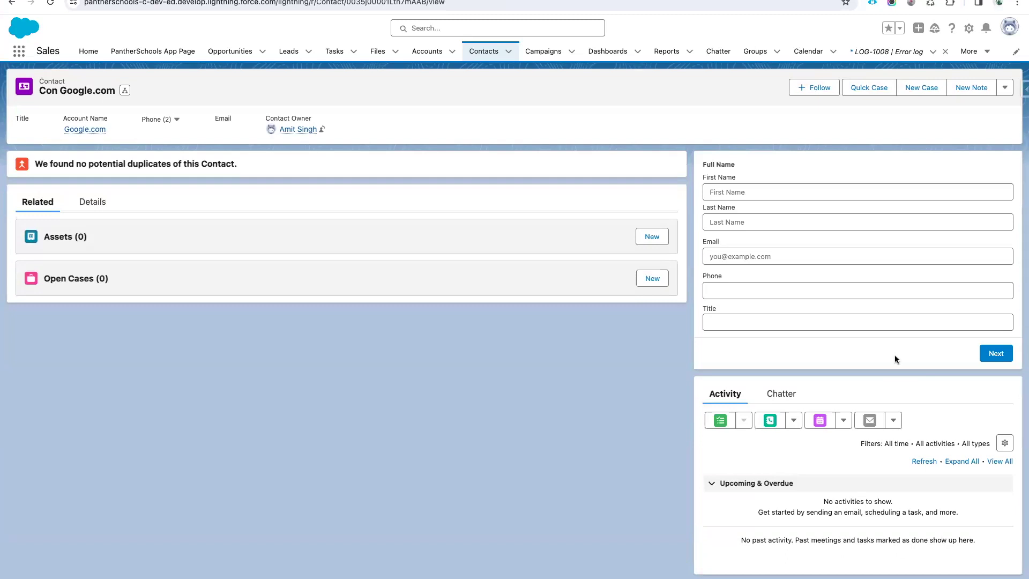
pyautogui.click(990, 357)
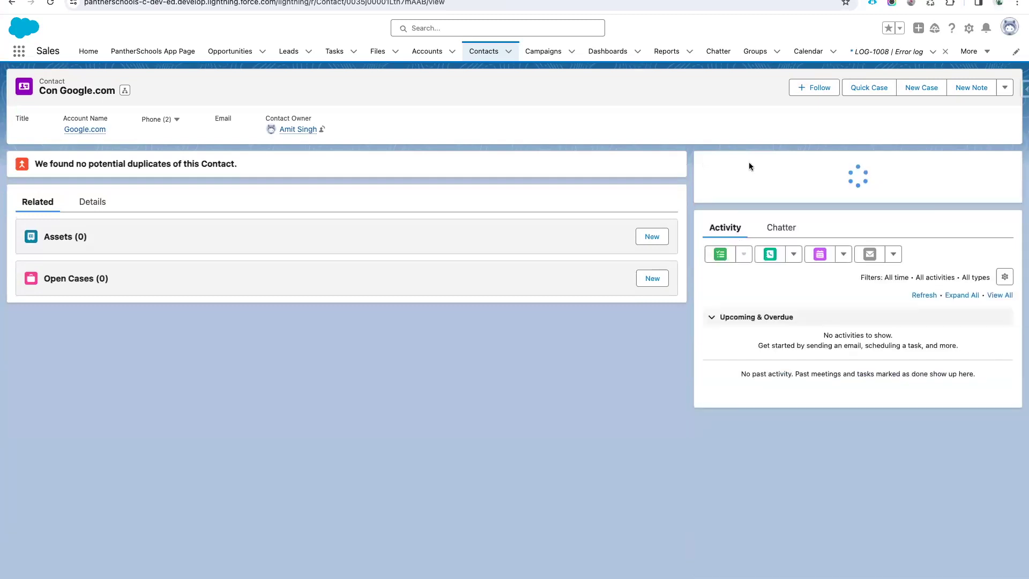
# Highlight the error message in the contact creation flow to read it, and finish the flow.
pyautogui.moveTo(900, 175); pyautogui.dragTo(697, 161)
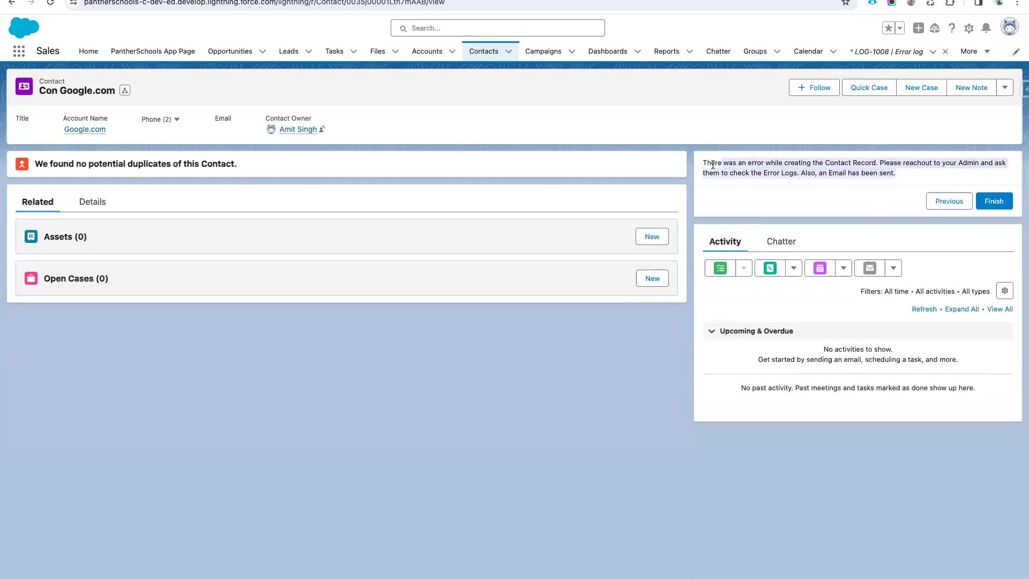
pyautogui.click(823, 193)
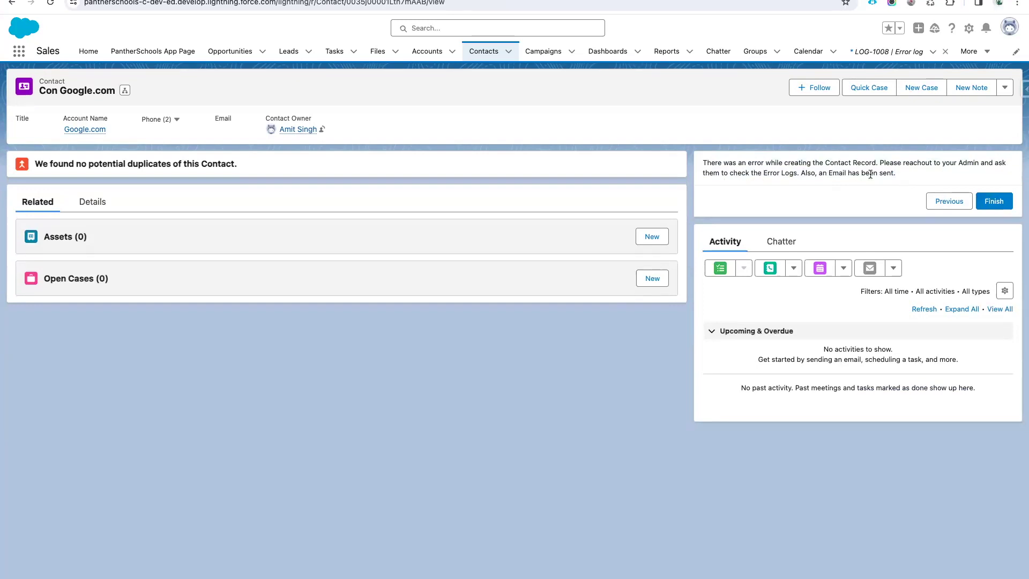
pyautogui.moveTo(899, 179); pyautogui.dragTo(680, 169)
pyautogui.click(804, 175)
pyautogui.click(995, 201)
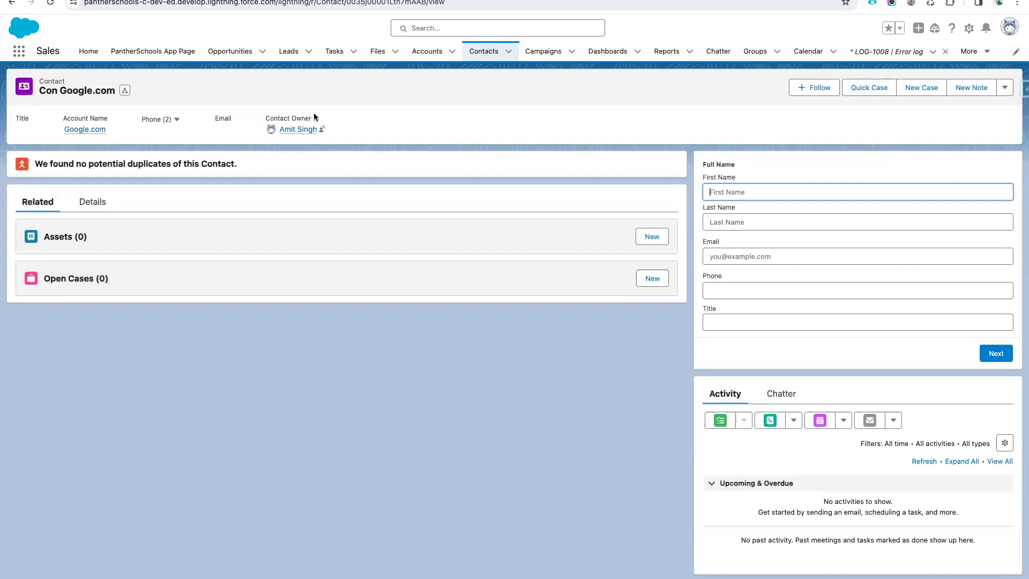
# Search the apps and items for "Error" and open the Error logs list.
pyautogui.click(21, 52)
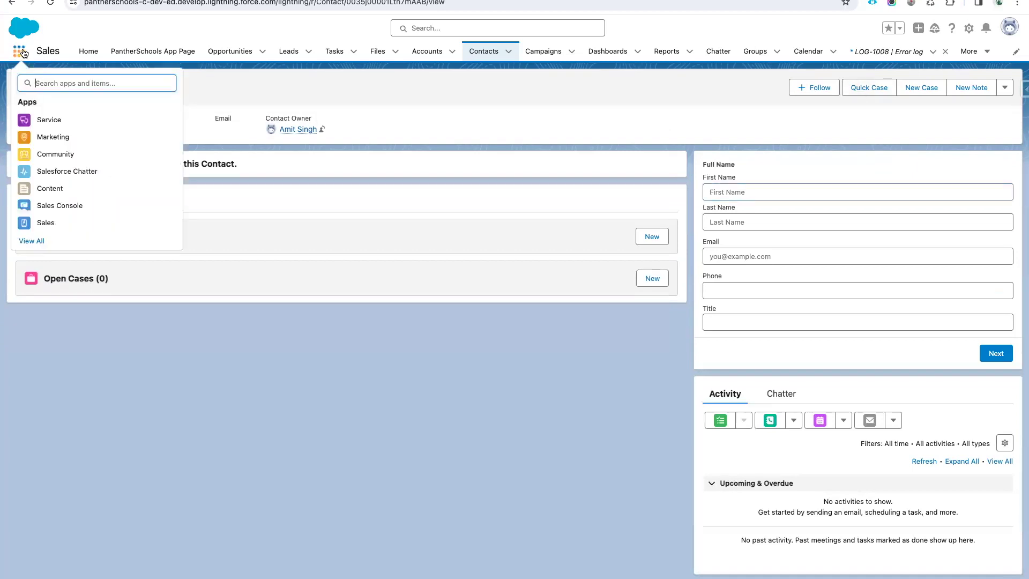
pyautogui.write('Error')
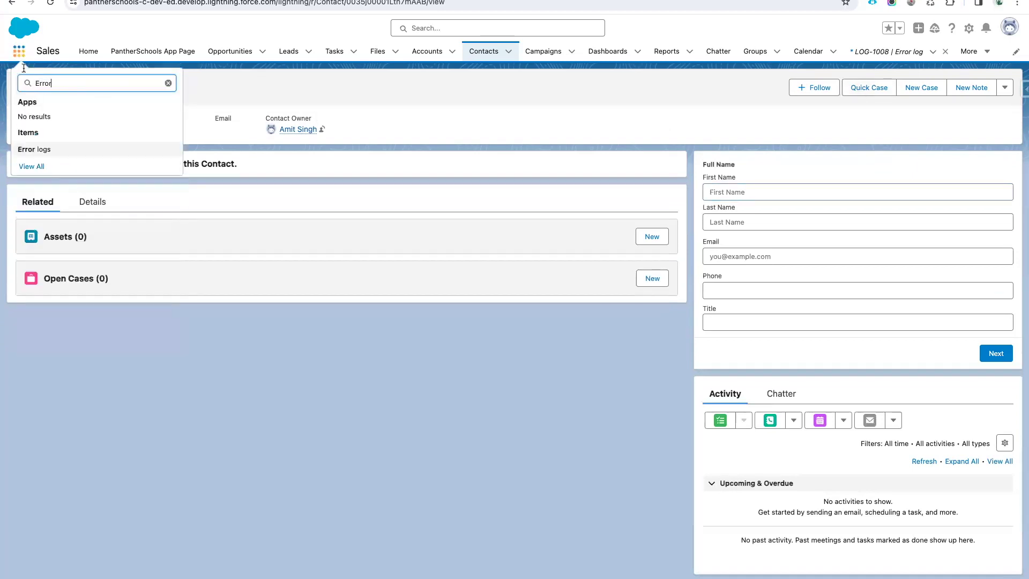
pyautogui.click(47, 149)
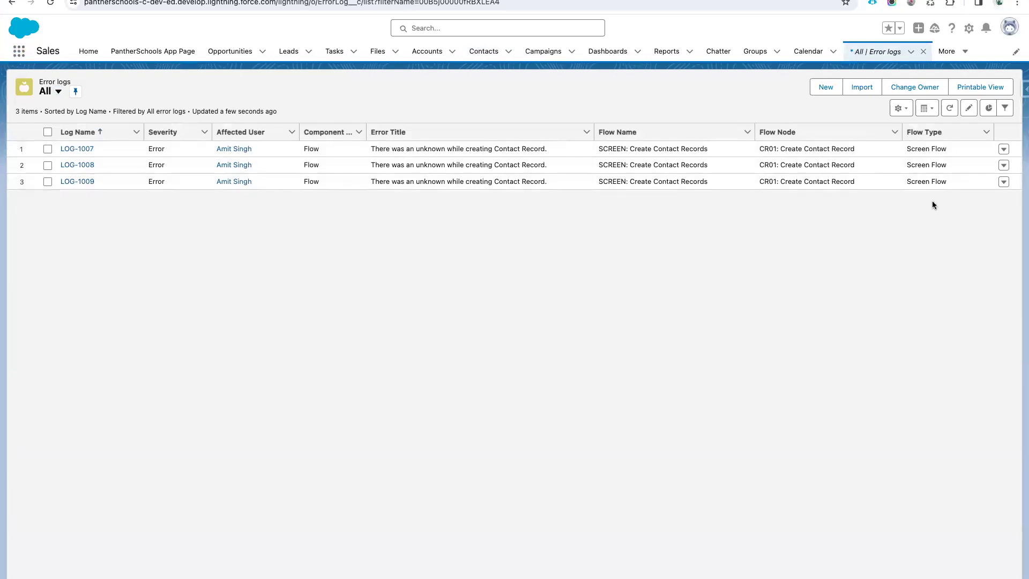
# Add the Created Date field to the visible columns of the All Error logs list view and save it.
pyautogui.click(903, 94)
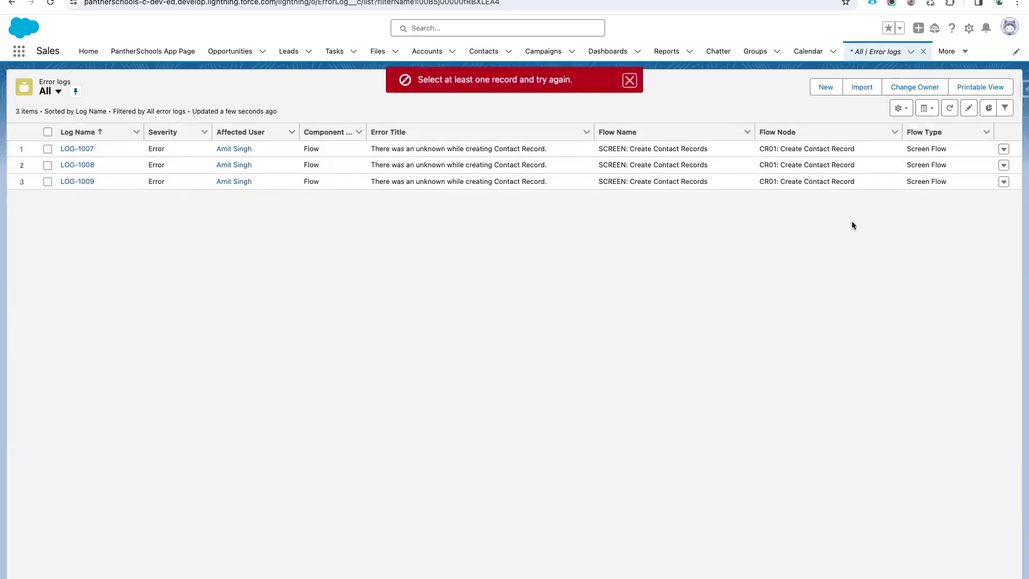
pyautogui.click(923, 107)
pyautogui.click(901, 108)
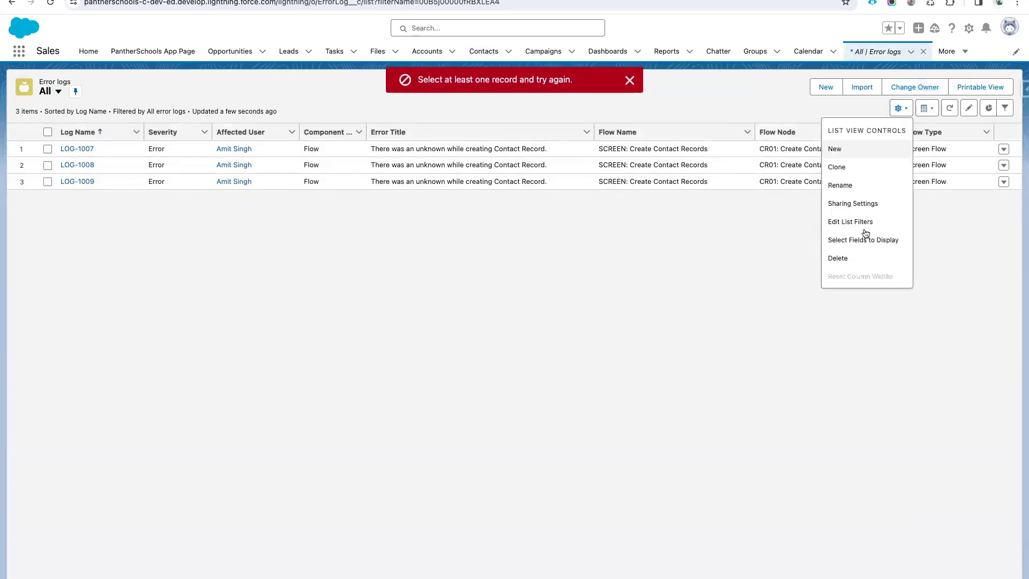
pyautogui.click(921, 239)
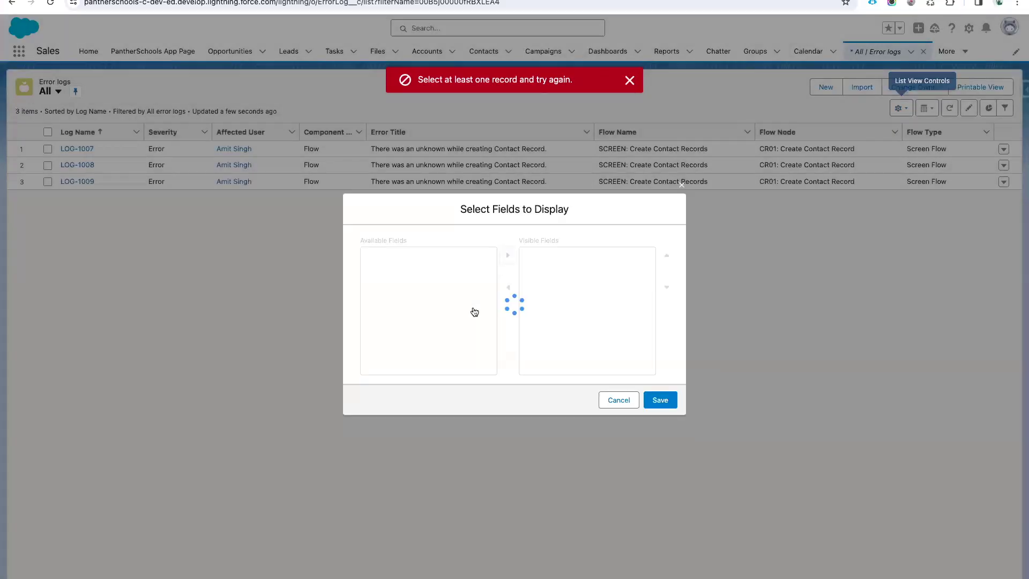
pyautogui.click(376, 319)
pyautogui.click(507, 256)
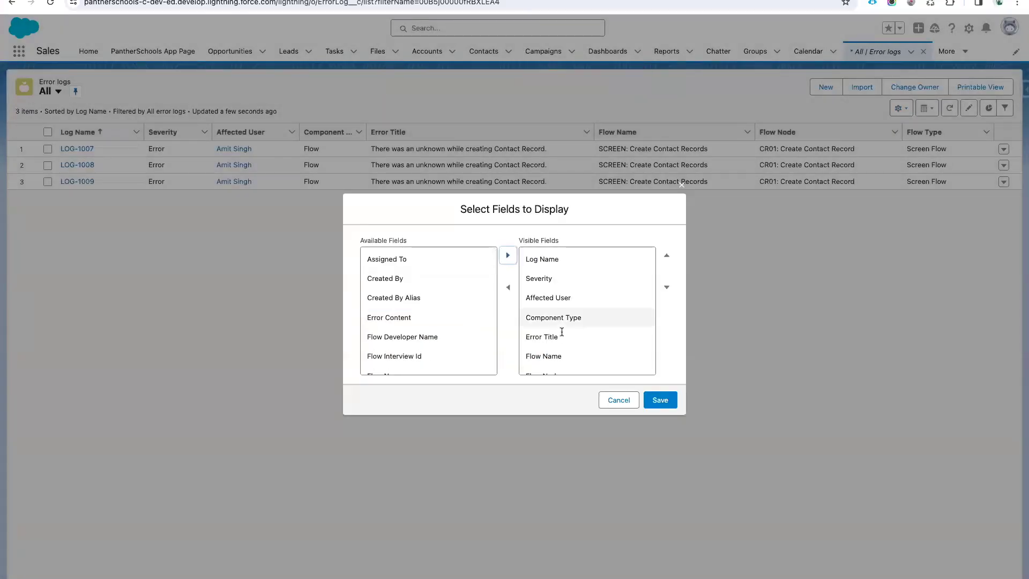
pyautogui.click(660, 400)
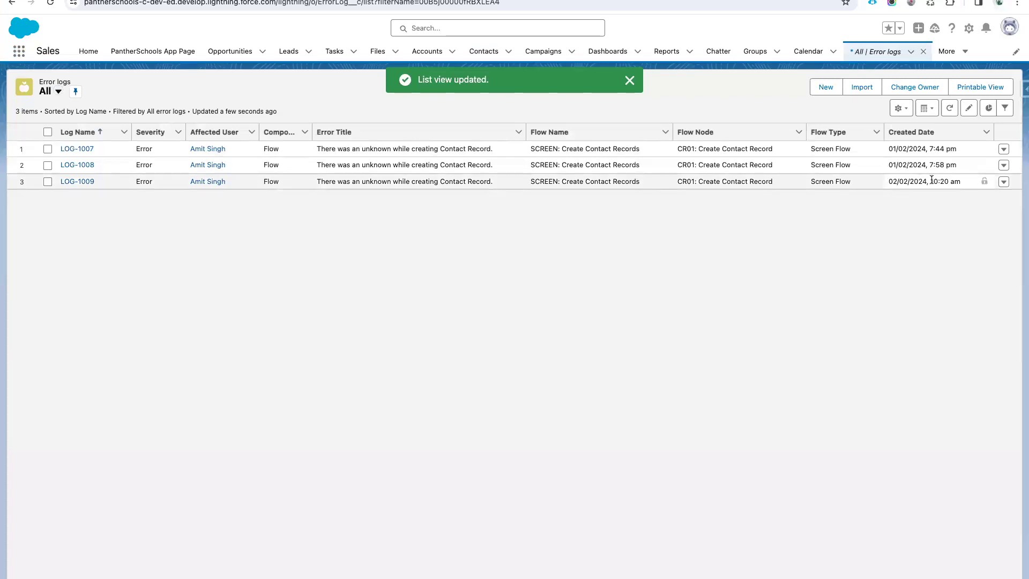
# Open the most recently created error log, LOG-1009, and review its details, highlighting the Flow Interview Id.
pyautogui.click(955, 179)
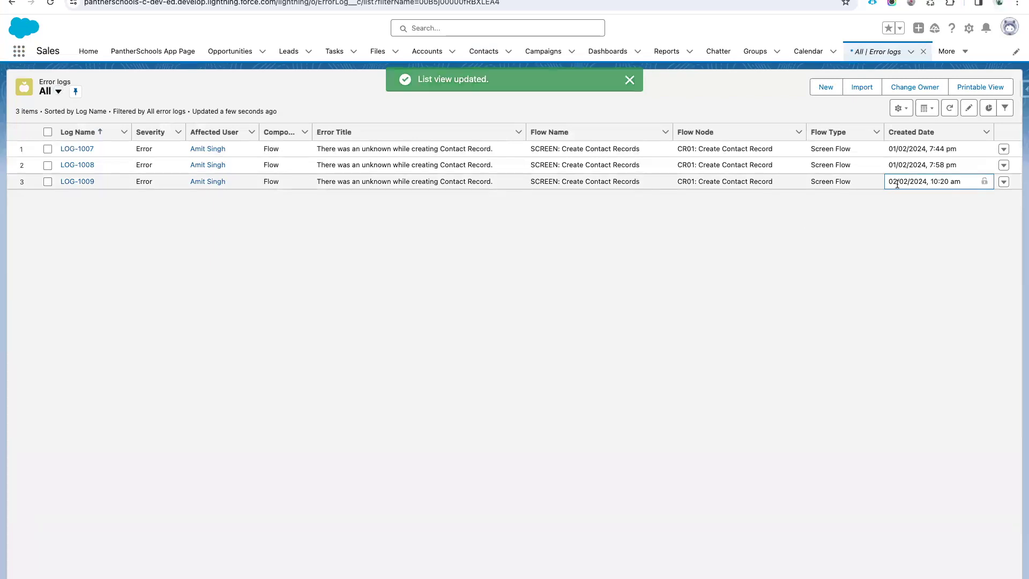
pyautogui.click(77, 183)
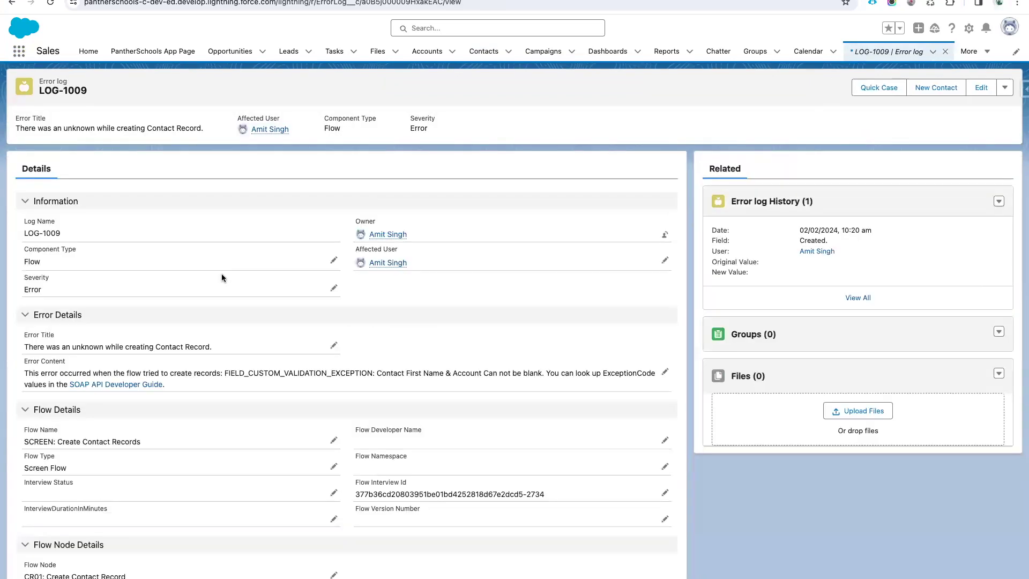
pyautogui.scroll(-5, 222, 277)
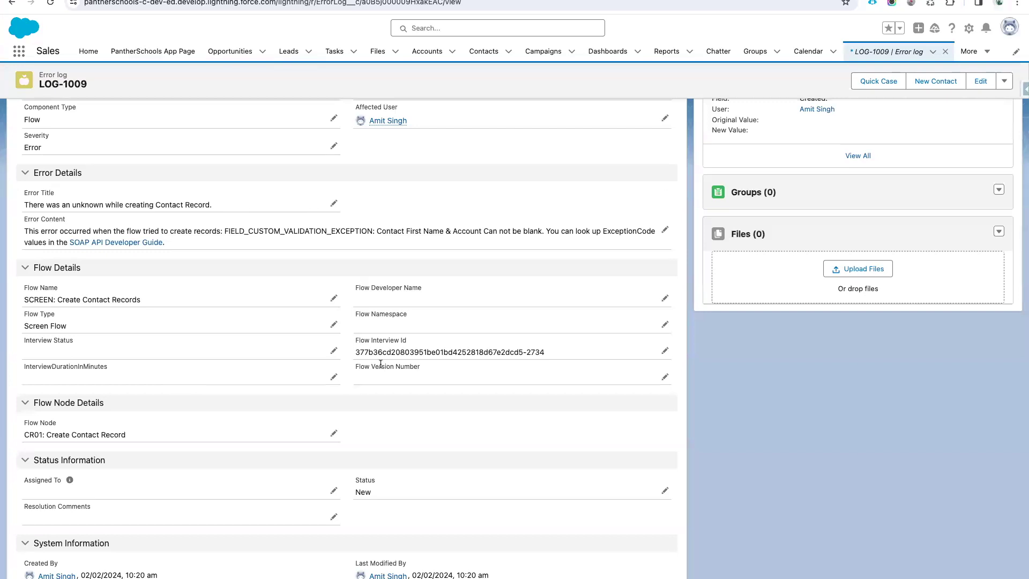
pyautogui.moveTo(354, 354); pyautogui.dragTo(577, 354)
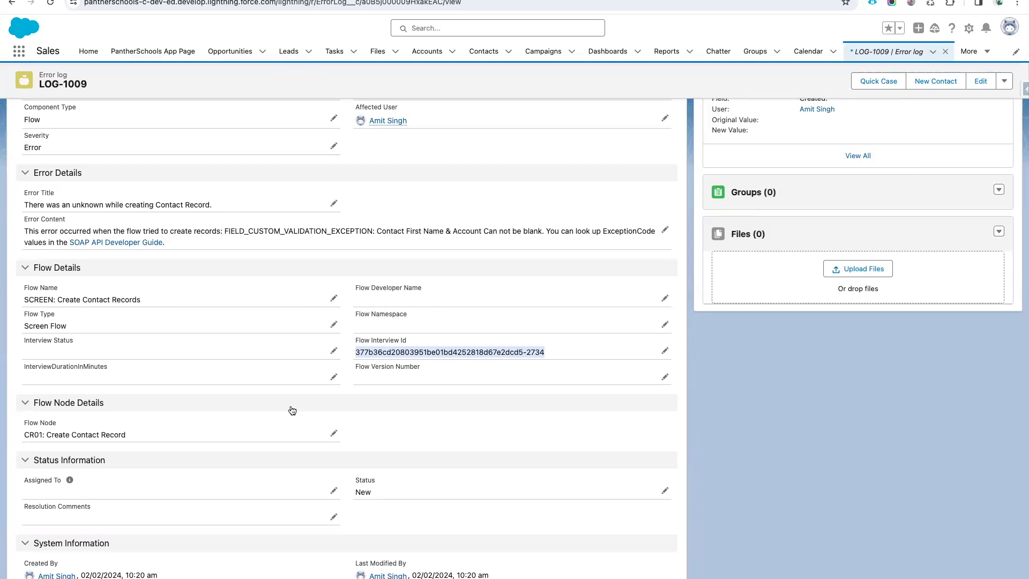
pyautogui.scroll(2, 238, 268)
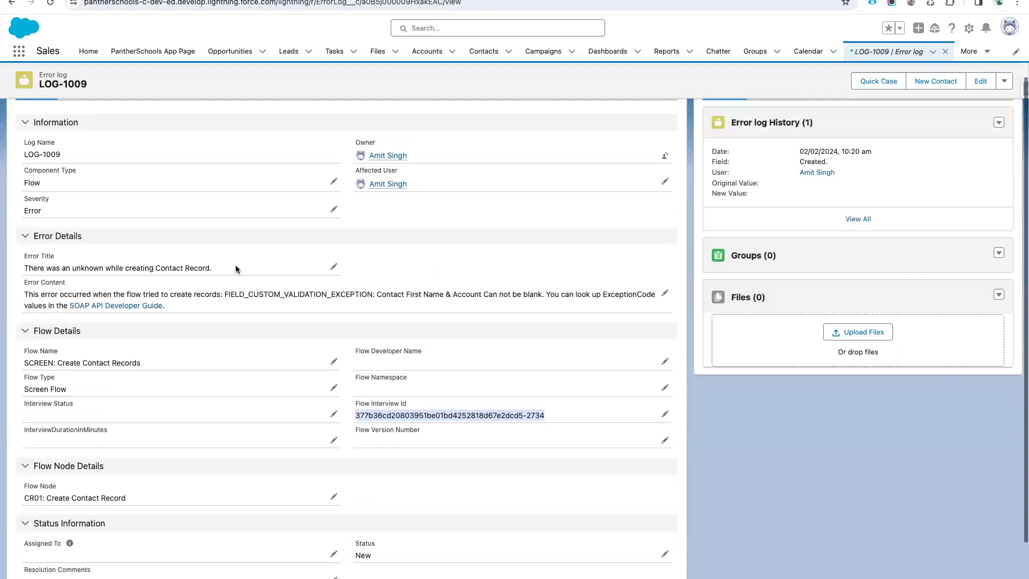
# Review the available Component Type options on the error log record, and leave editing without saving.
pyautogui.click(334, 182)
pyautogui.click(73, 192)
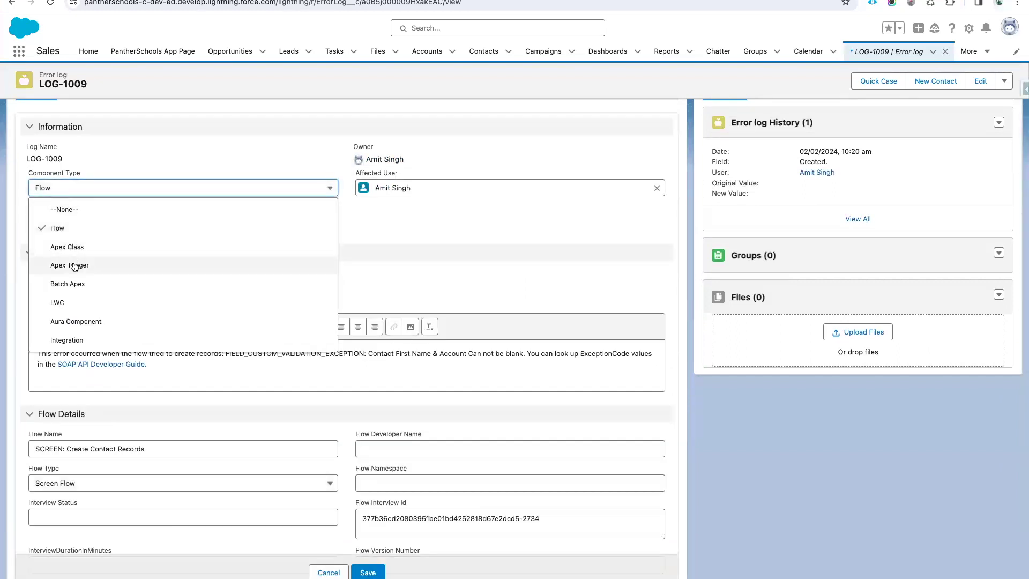
pyautogui.click(490, 251)
pyautogui.click(490, 251)
pyautogui.click(490, 251)
pyautogui.click(328, 571)
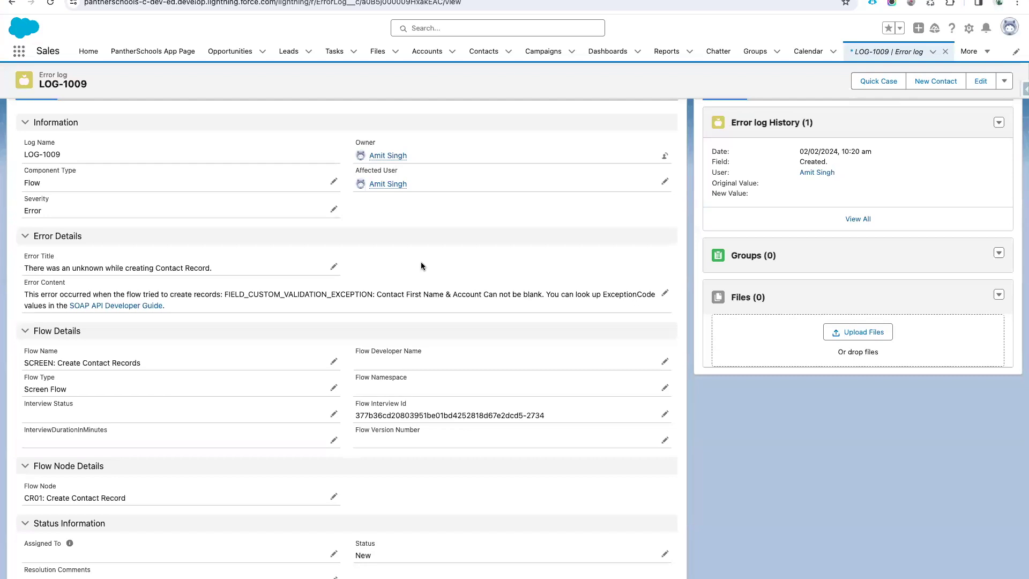
# Switch to the Flows setup page and create a new Record-Triggered Flow.
pyautogui.click(681, 11)
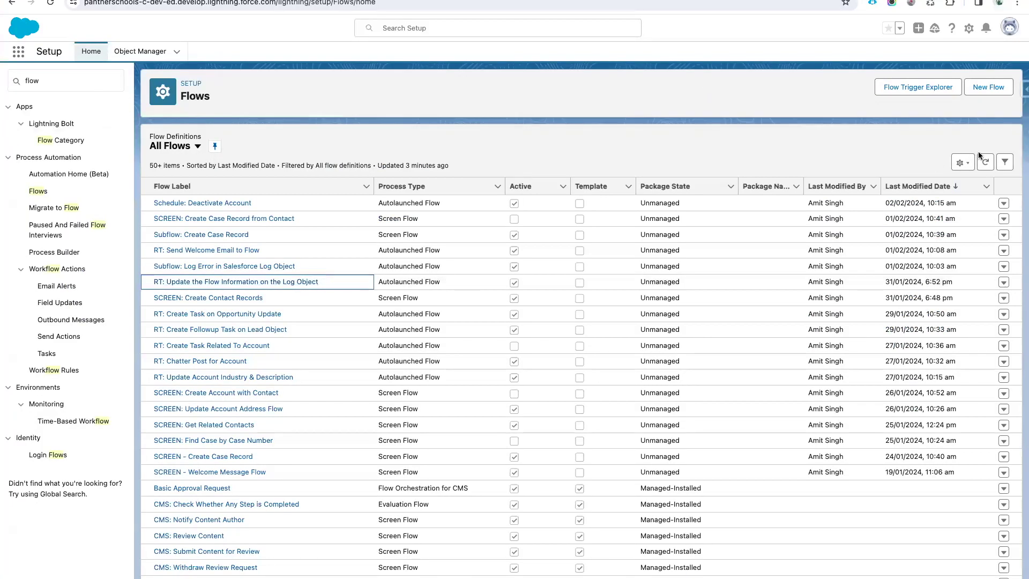
pyautogui.click(987, 87)
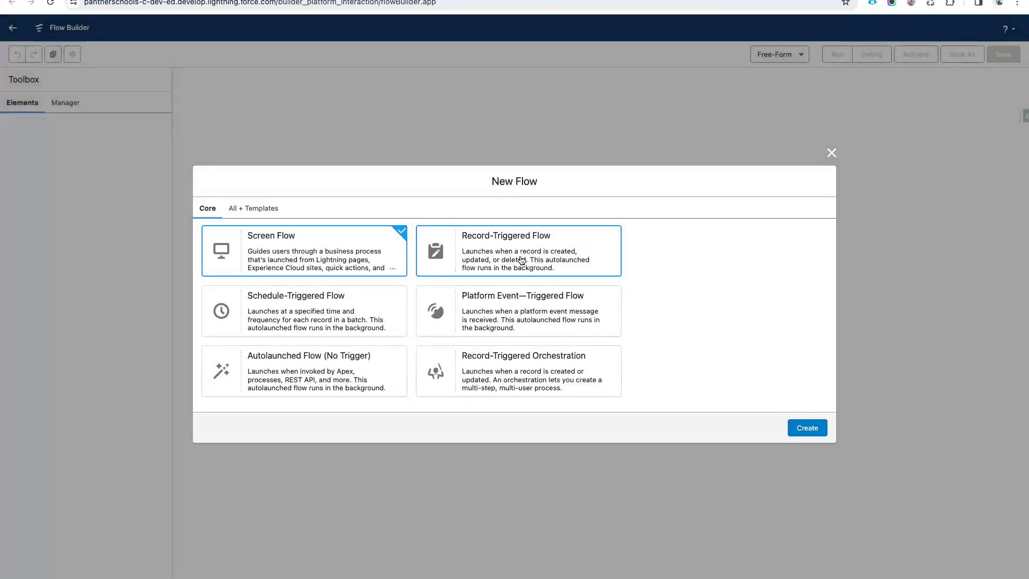
pyautogui.click(576, 236)
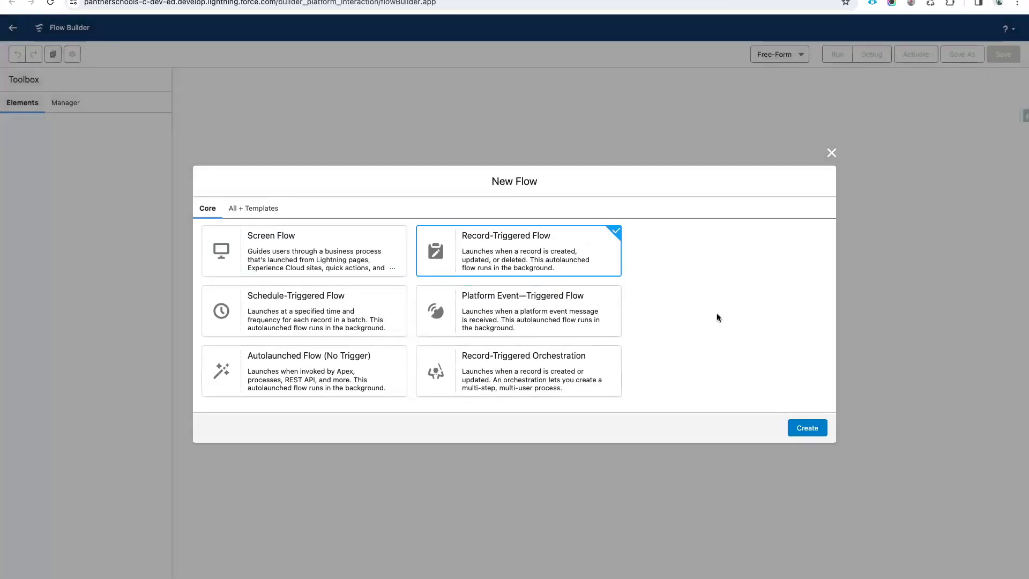
pyautogui.click(807, 429)
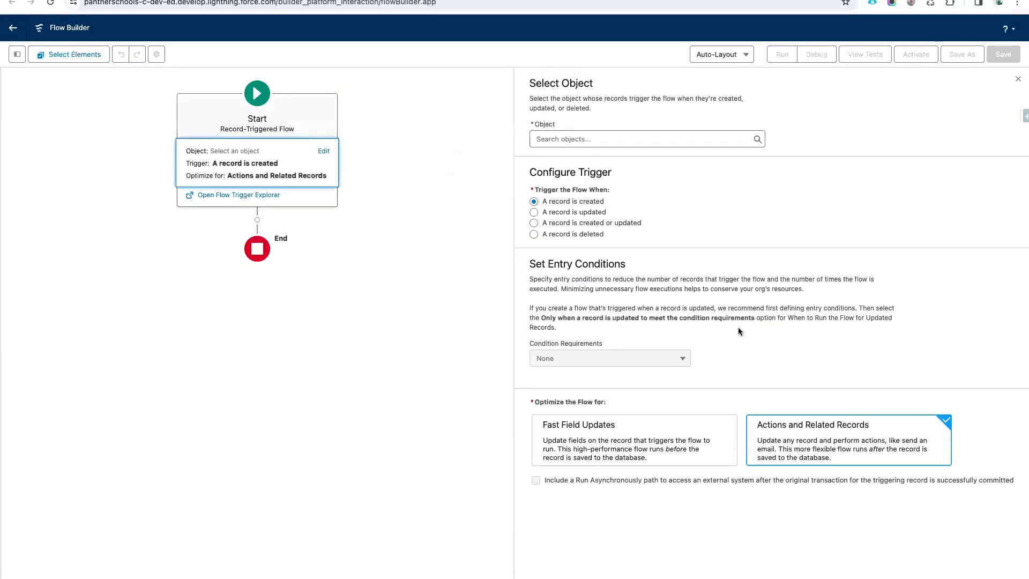
# Search for the Error log object in the flow's trigger object selection using "Error L".
pyautogui.click(643, 139)
pyautogui.write('Er')
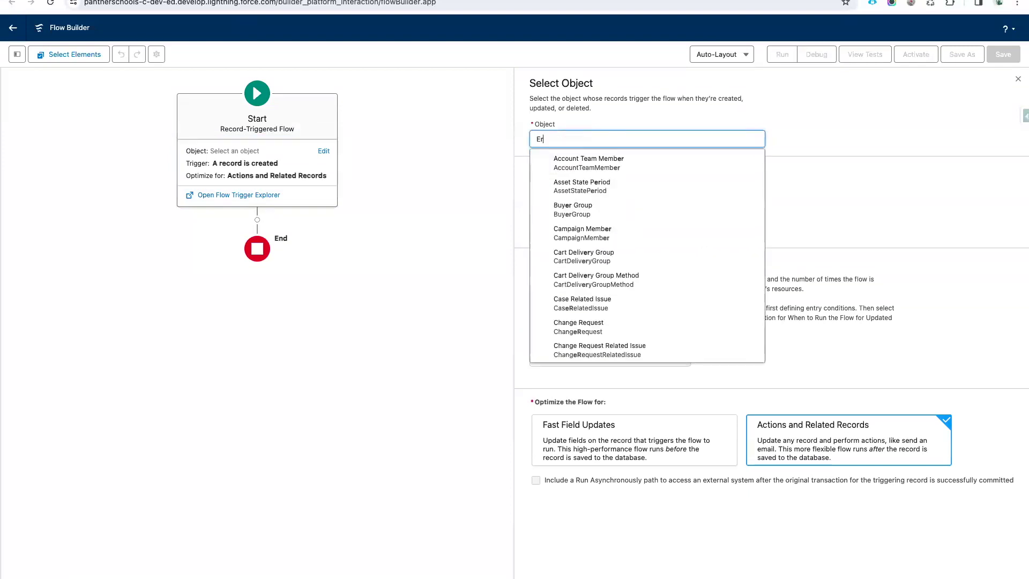
pyautogui.write('ror L')
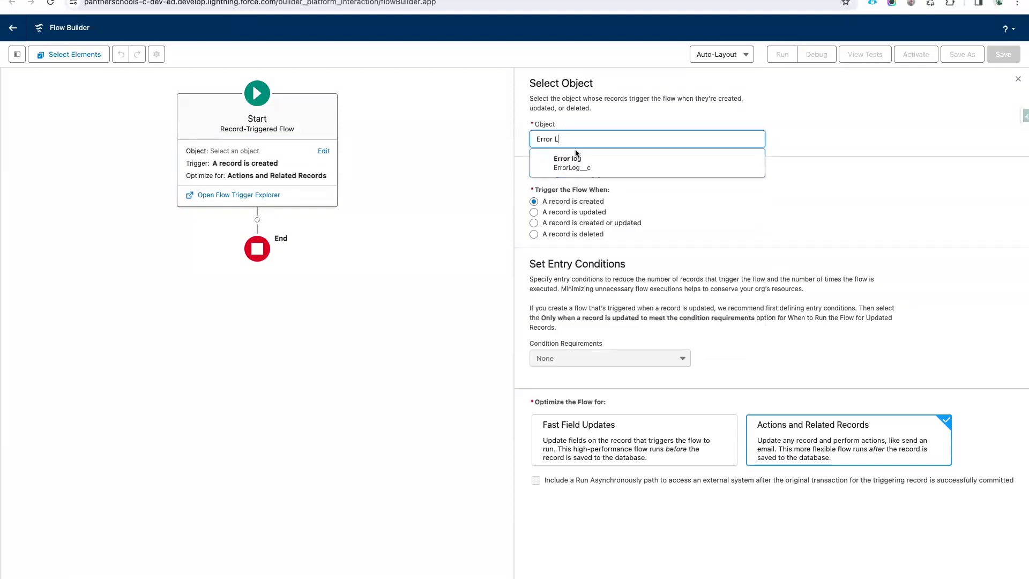
# Set the record-triggered flow's object to Error log and require all entry conditions to be met (AND).
pyautogui.click(576, 158)
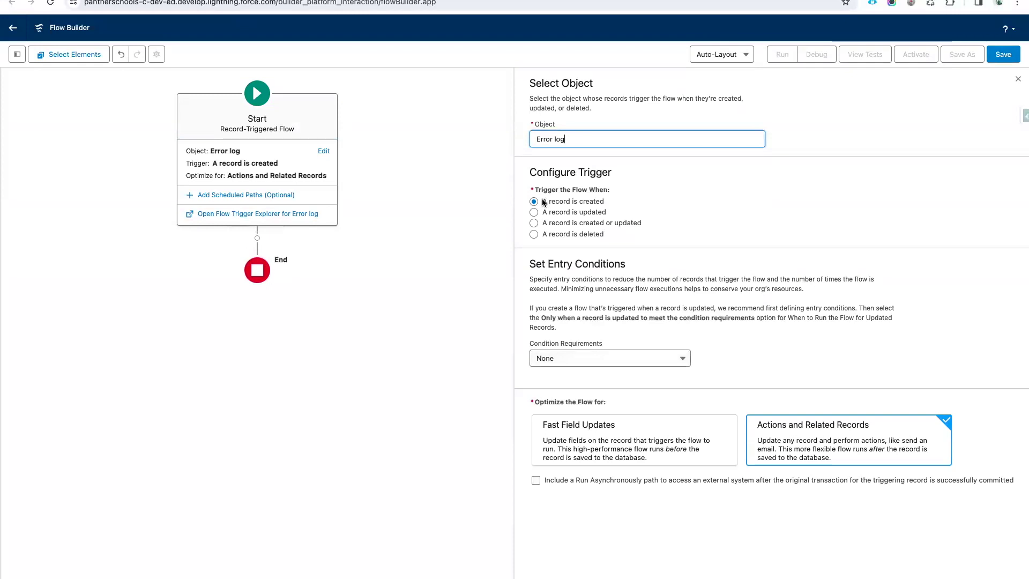
pyautogui.moveTo(545, 202); pyautogui.dragTo(612, 205)
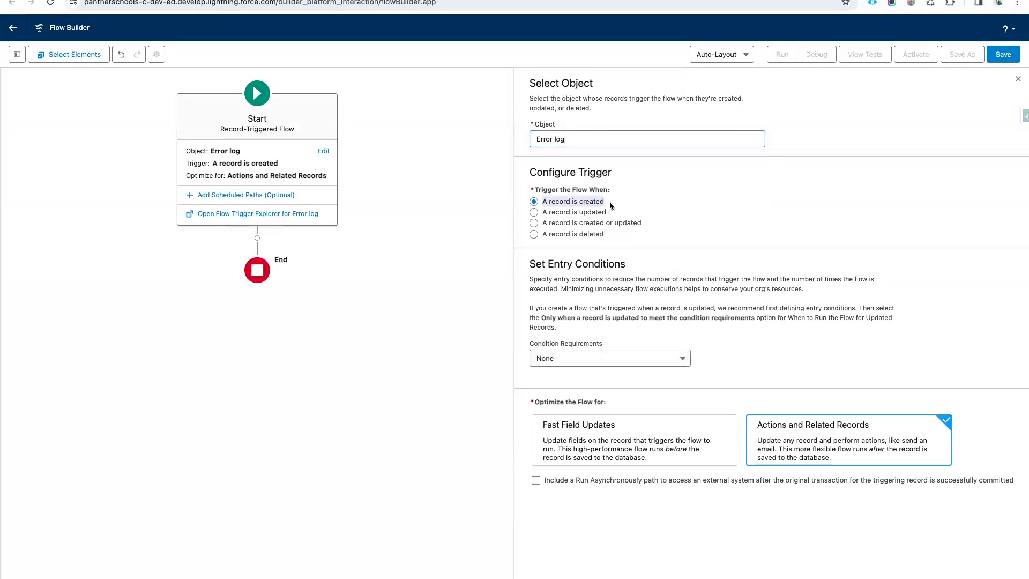
pyautogui.click(592, 361)
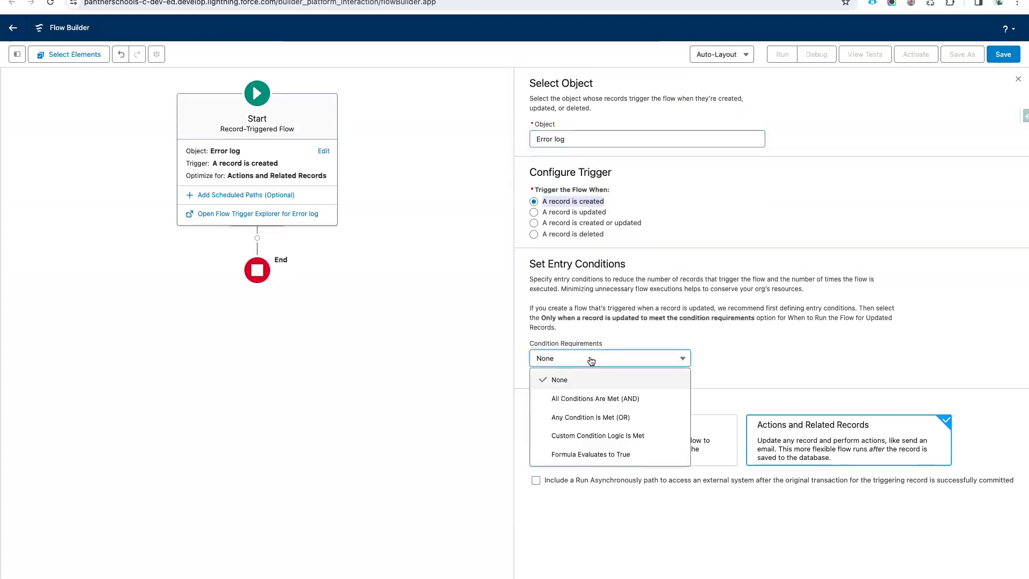
pyautogui.click(592, 401)
# Define the first entry condition as ComponentType__c Equals Flow.
pyautogui.click(583, 399)
pyautogui.write('Flo')
pyautogui.press('BackSpace')
pyautogui.press('BackSpace')
pyautogui.press('BackSpace')
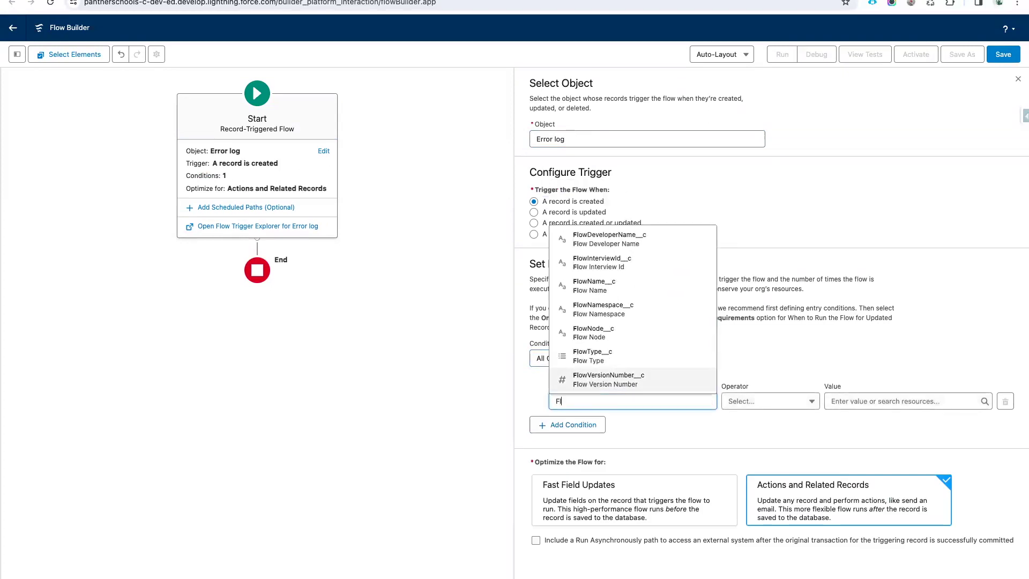
pyautogui.write('Com')
pyautogui.click(628, 355)
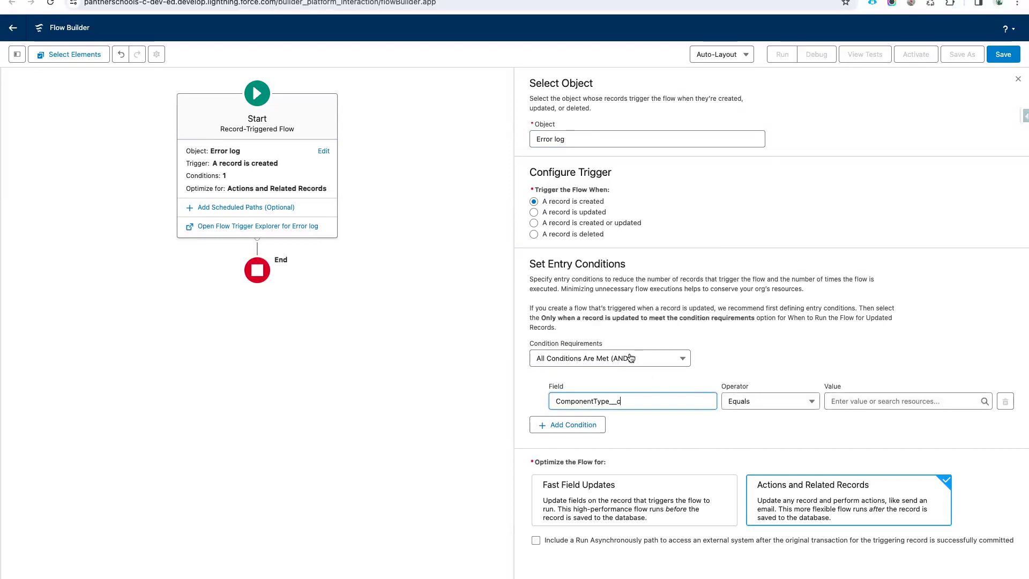
pyautogui.click(857, 403)
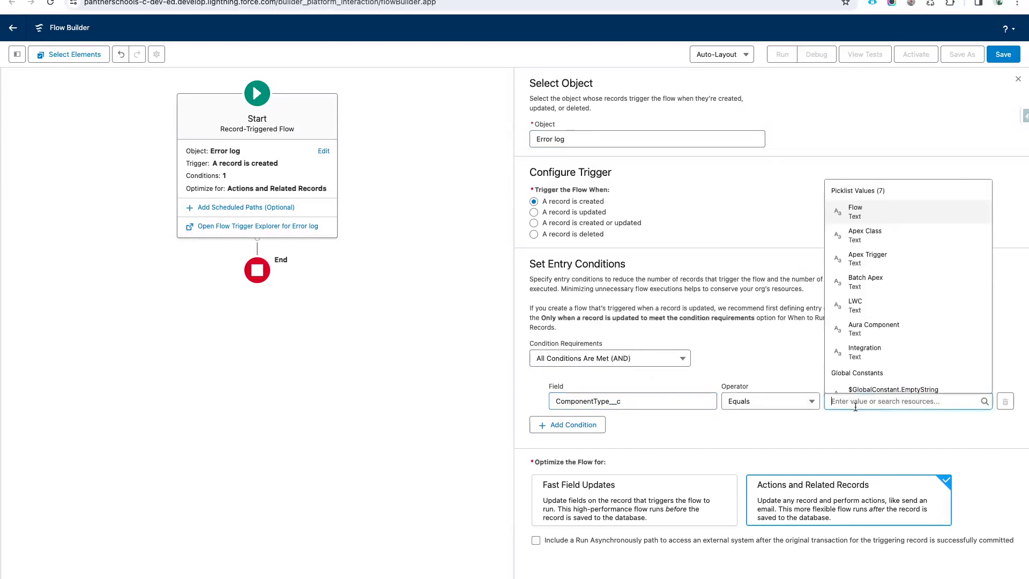
pyautogui.click(869, 213)
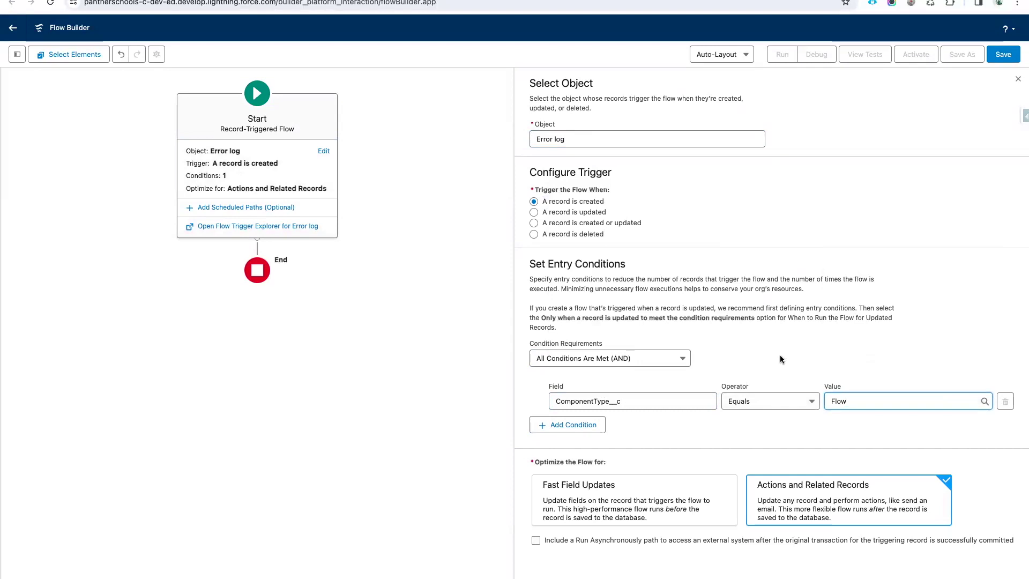
# Add a second entry condition requiring FlowInterviewId__c Does Not Equal the EmptyString global constant.
pyautogui.click(587, 425)
pyautogui.click(579, 434)
pyautogui.write('Flo')
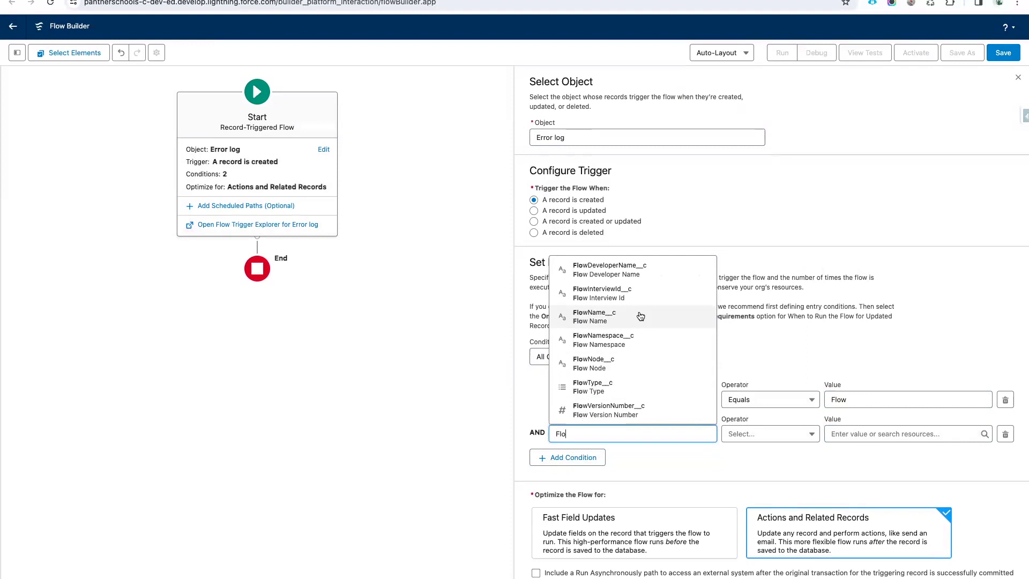
pyautogui.click(619, 295)
pyautogui.click(790, 435)
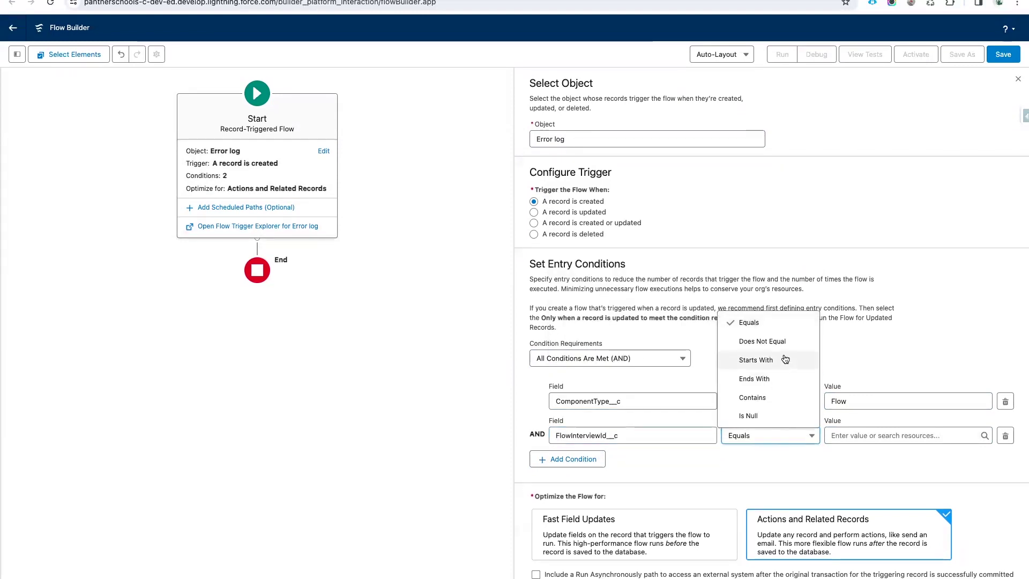
pyautogui.click(762, 338)
pyautogui.click(846, 437)
pyautogui.write('emp')
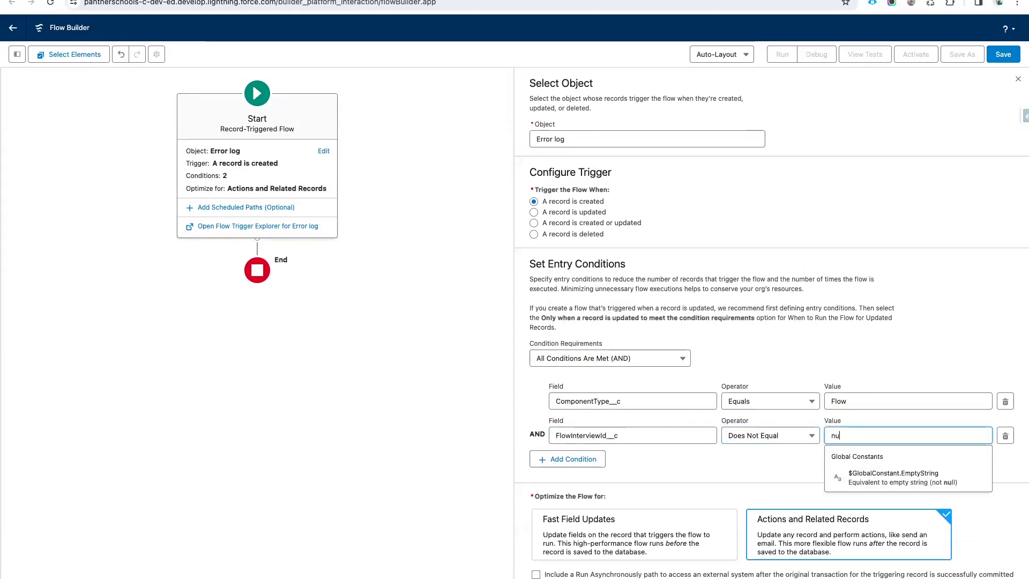
pyautogui.click(841, 477)
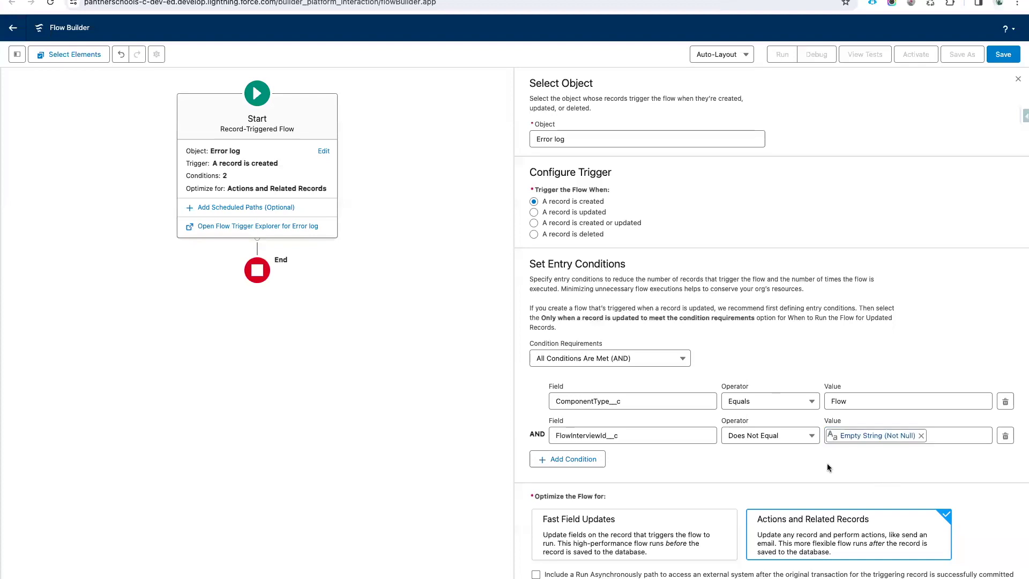
# Add a third entry condition with FlowInterviewId__c Is Null set to the False global constant.
pyautogui.click(569, 460)
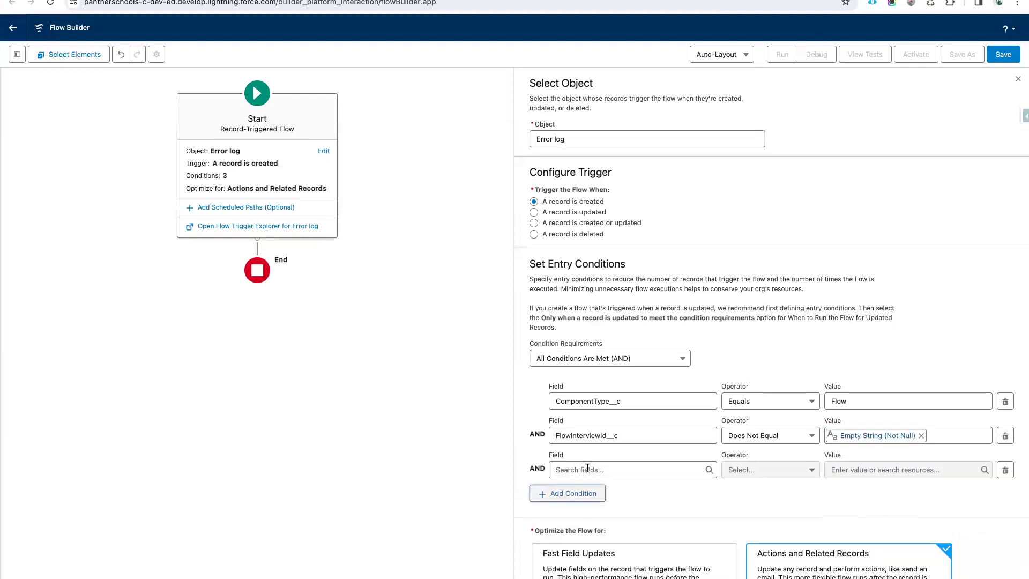
pyautogui.click(588, 469)
pyautogui.write('Flo')
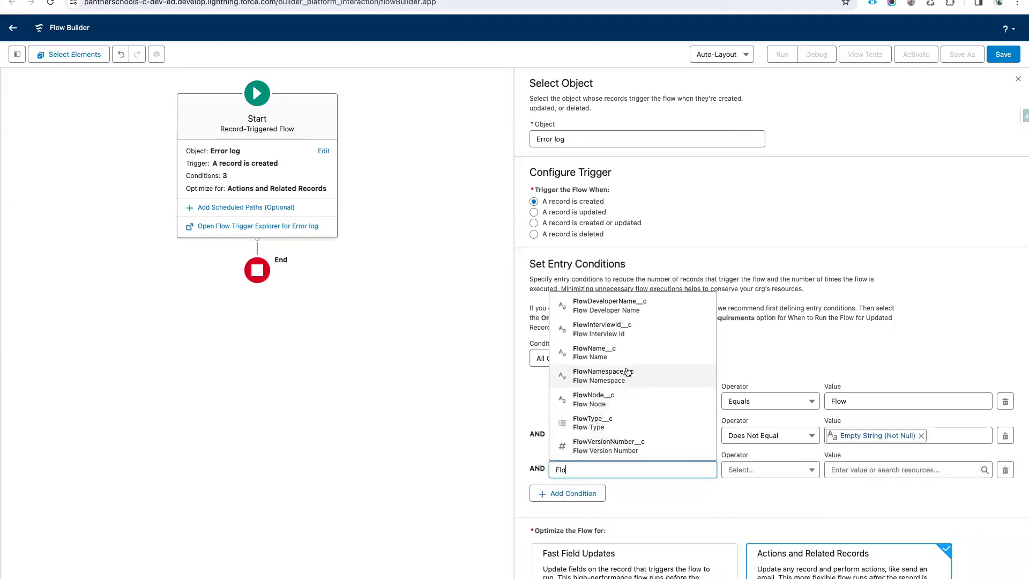
pyautogui.click(633, 335)
pyautogui.click(771, 470)
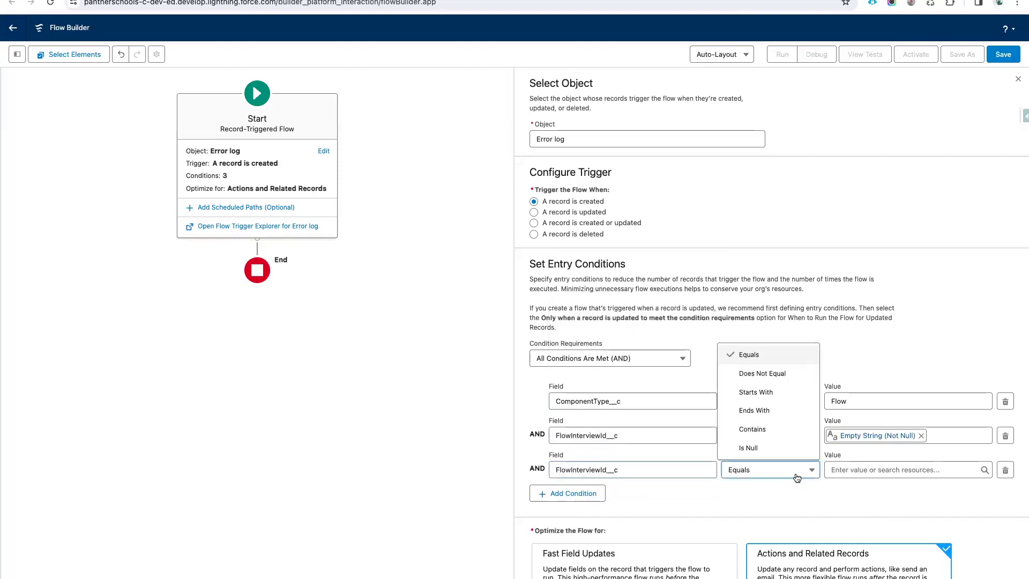
pyautogui.click(772, 448)
pyautogui.click(906, 469)
pyautogui.write('fal')
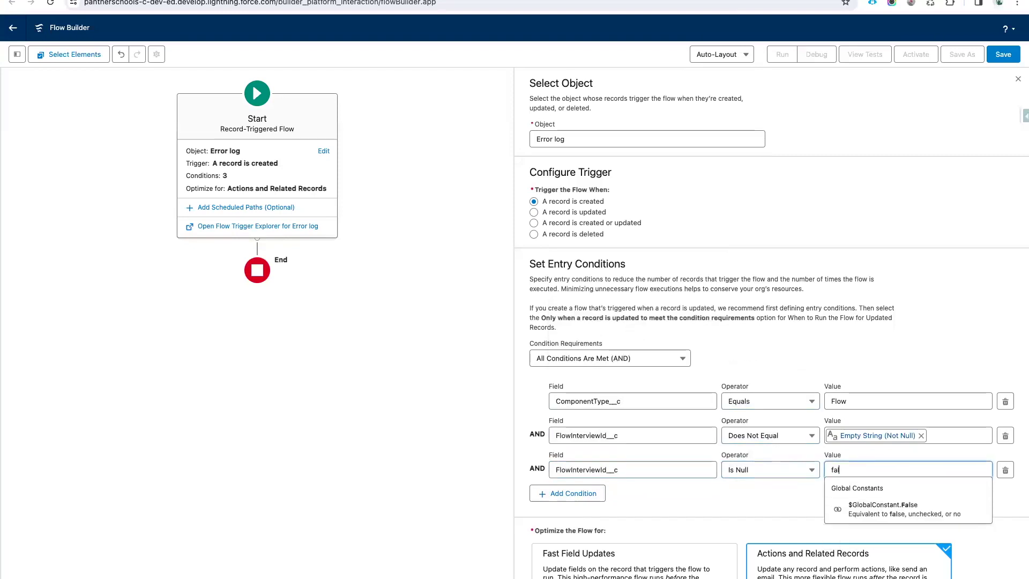
pyautogui.click(896, 508)
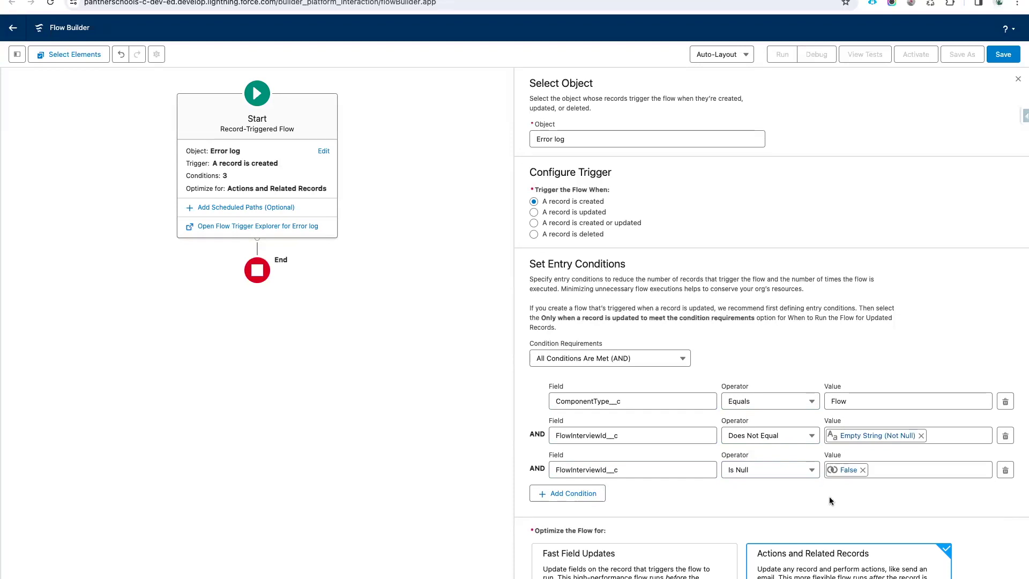
# Switch to the Salesforce Admin document and review the flowchart for choosing between before-save and after-save record-triggered flows.
pyautogui.scroll(-1, 809, 403)
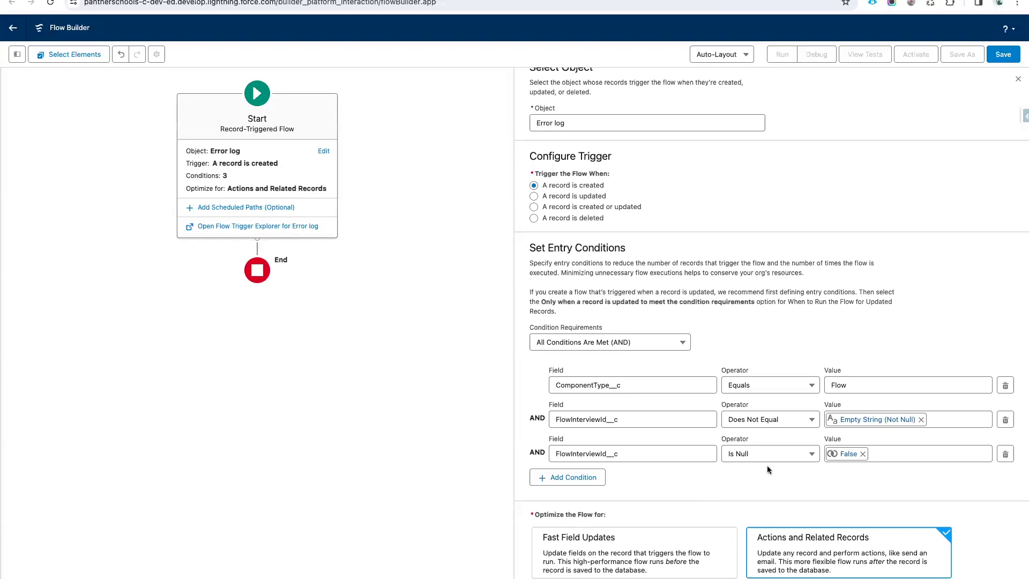
pyautogui.hotkey('ctrl', 'Tab')
pyautogui.scroll(15, 455, 251)
pyautogui.scroll(10, 455, 251)
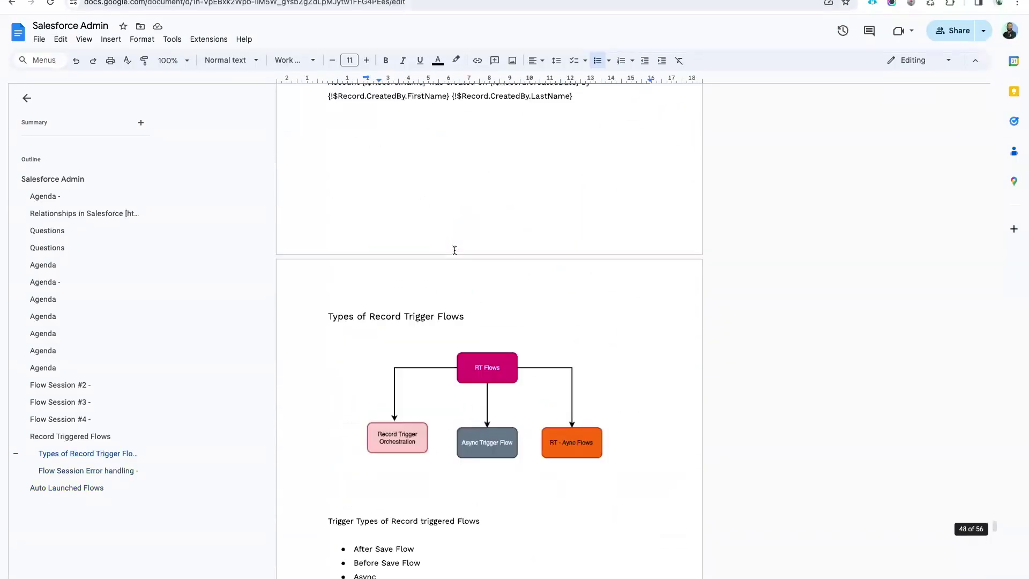
pyautogui.scroll(-5, 455, 250)
pyautogui.scroll(-3, 455, 250)
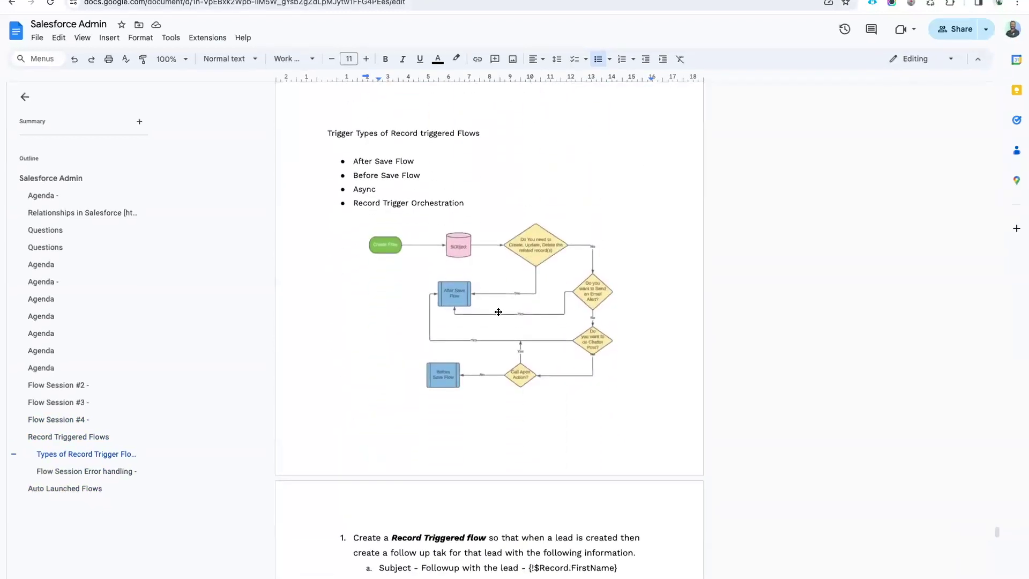
pyautogui.scroll(5, 499, 312)
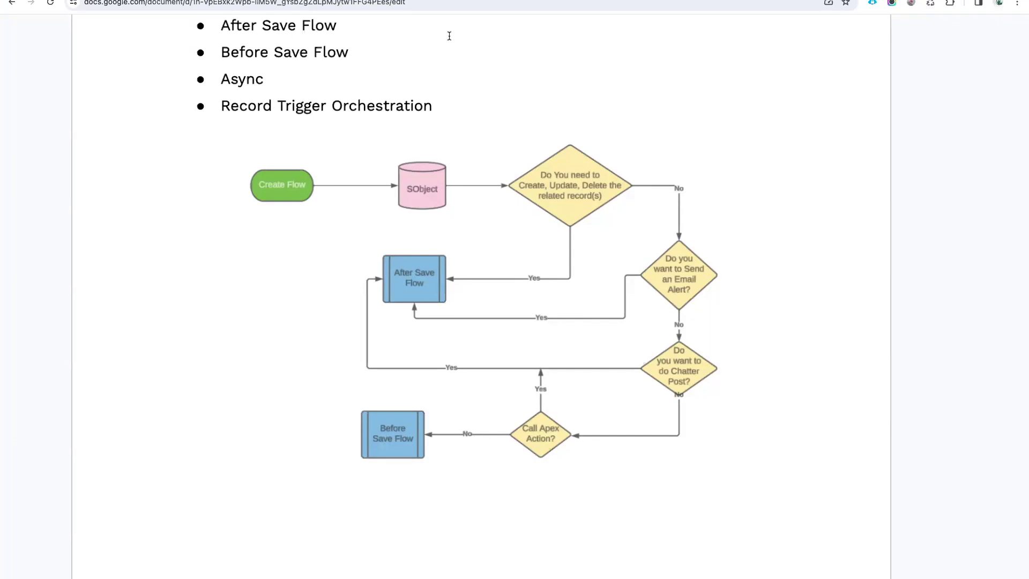
# Switch to the LOG-1009 error log record and examine its Component Type and Flow Interview Id fields.
pyautogui.click(448, 1)
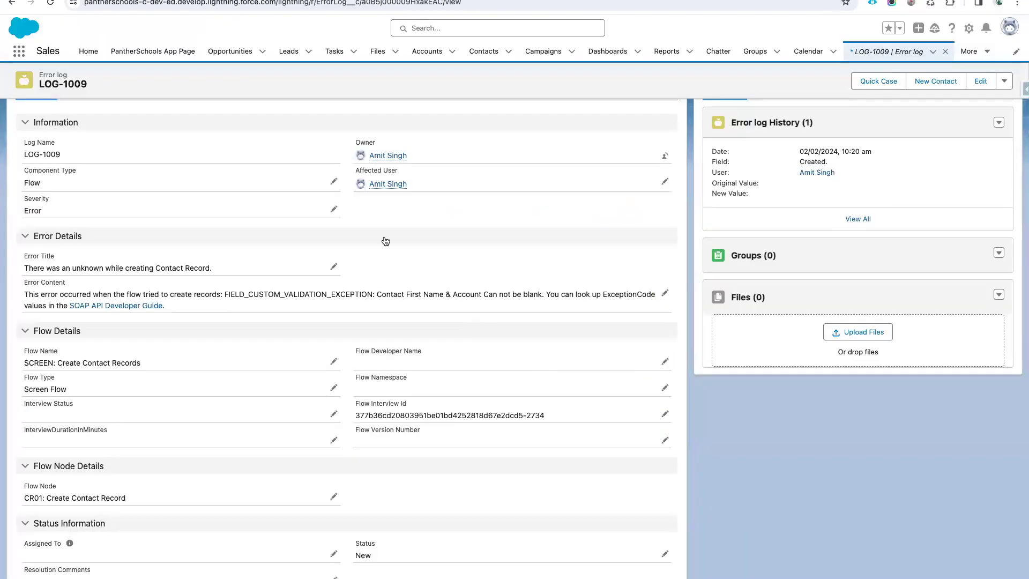
pyautogui.doubleClick(41, 186)
pyautogui.moveTo(558, 414); pyautogui.dragTo(354, 413)
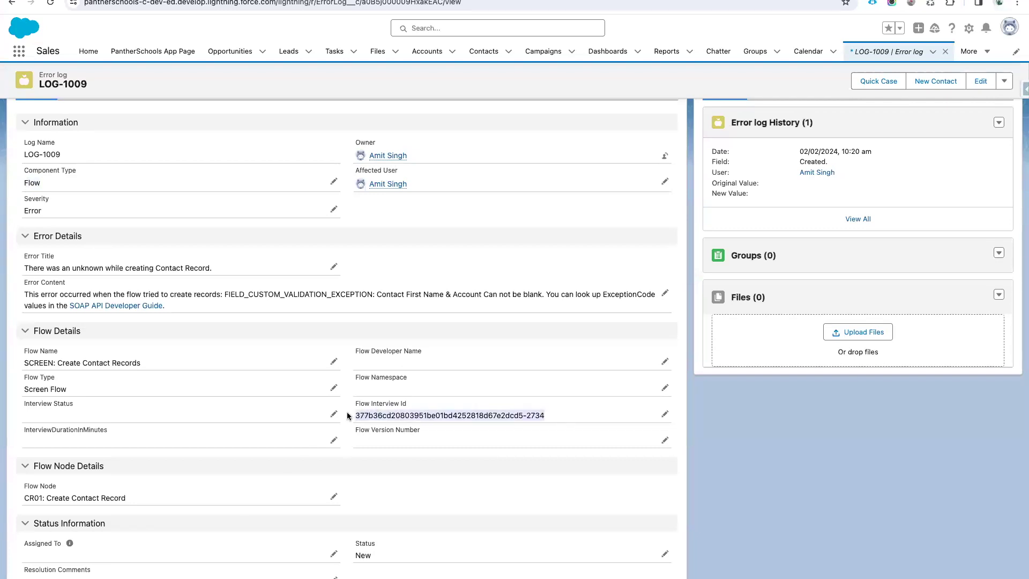
pyautogui.click(347, 416)
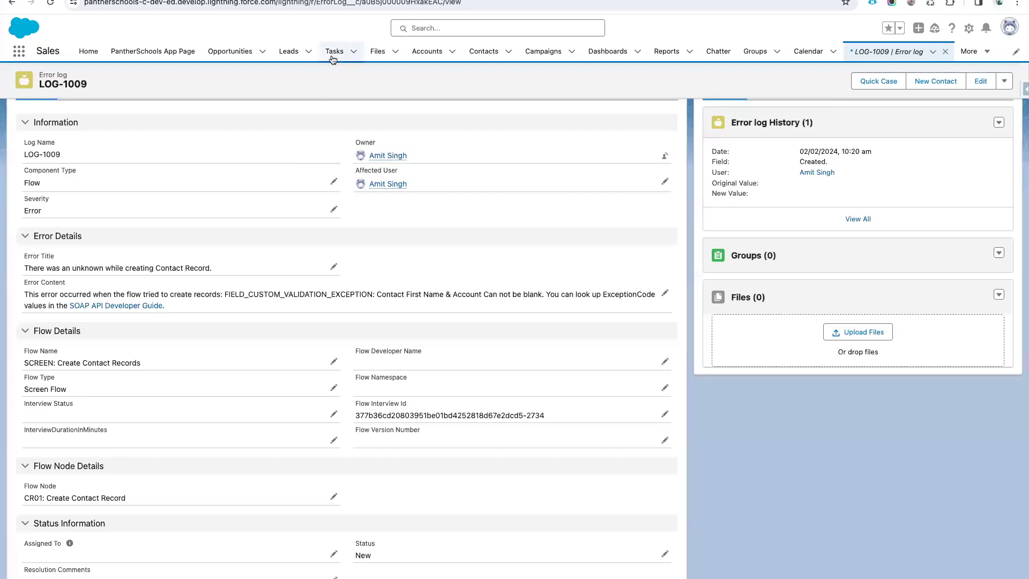
# Recheck the trigger-type flowchart in the document and optimize the Error log flow for Fast Field Updates in Flow Builder.
pyautogui.hotkey('ctrl', 'Tab')
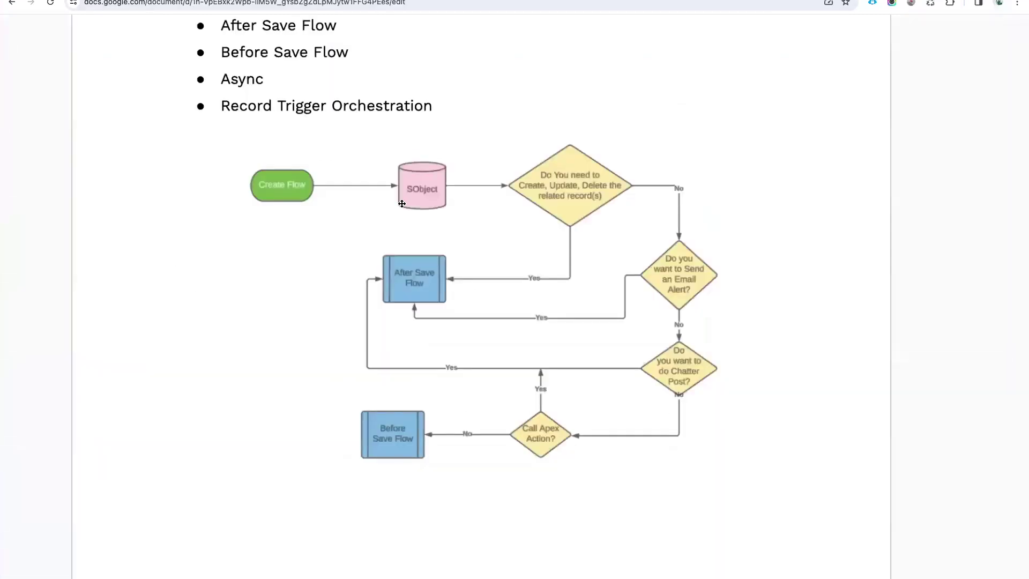
pyautogui.scroll(-5, 403, 204)
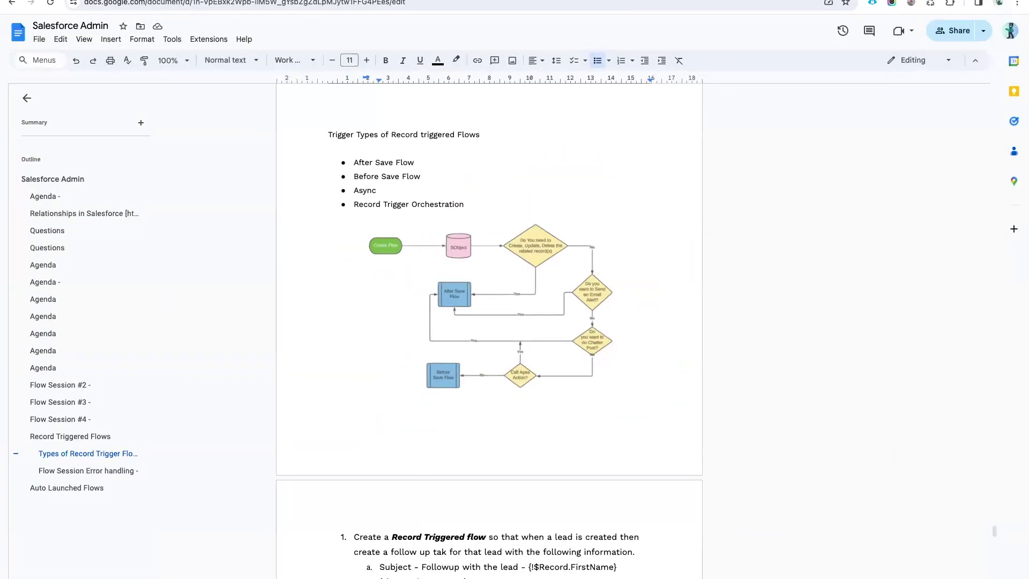
pyautogui.hotkey('ctrl', 'shift', 'Tab')
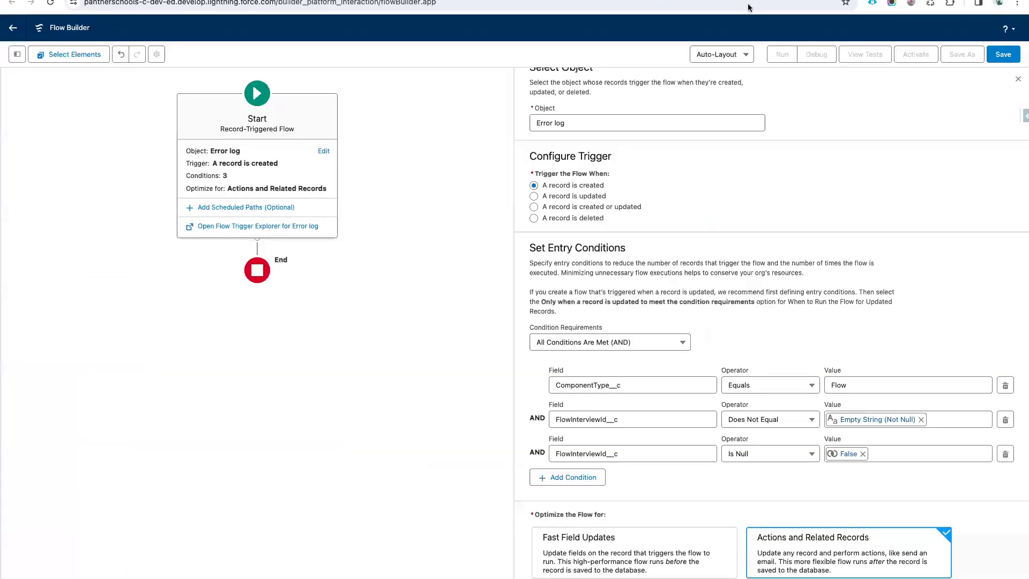
pyautogui.click(647, 554)
# Save the flow with the label "RT: Update Error Logs", removing the RT_ prefix from its API name.
pyautogui.hotkey('ctrl', 's')
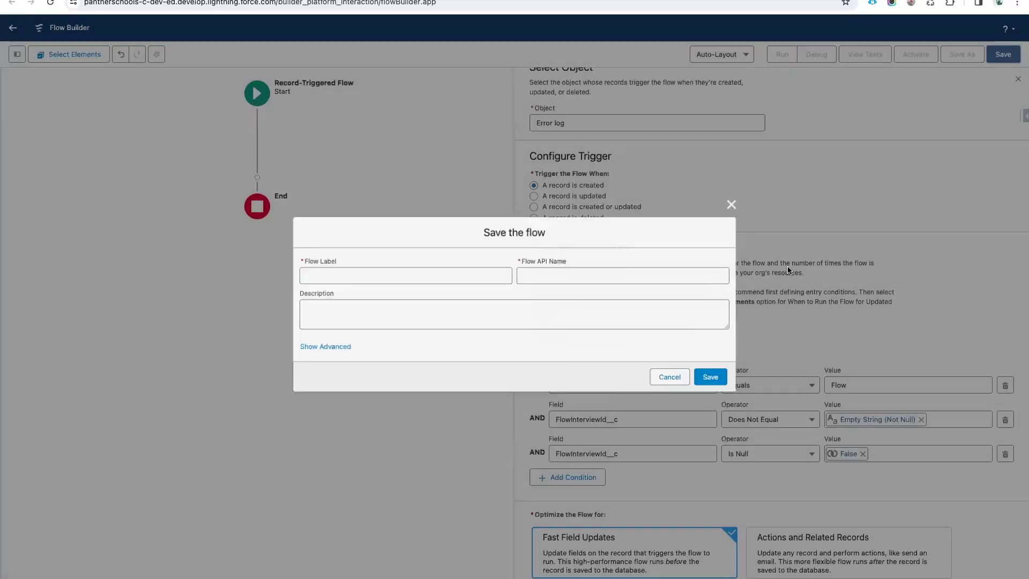
pyautogui.click(343, 279)
pyautogui.write('RT')
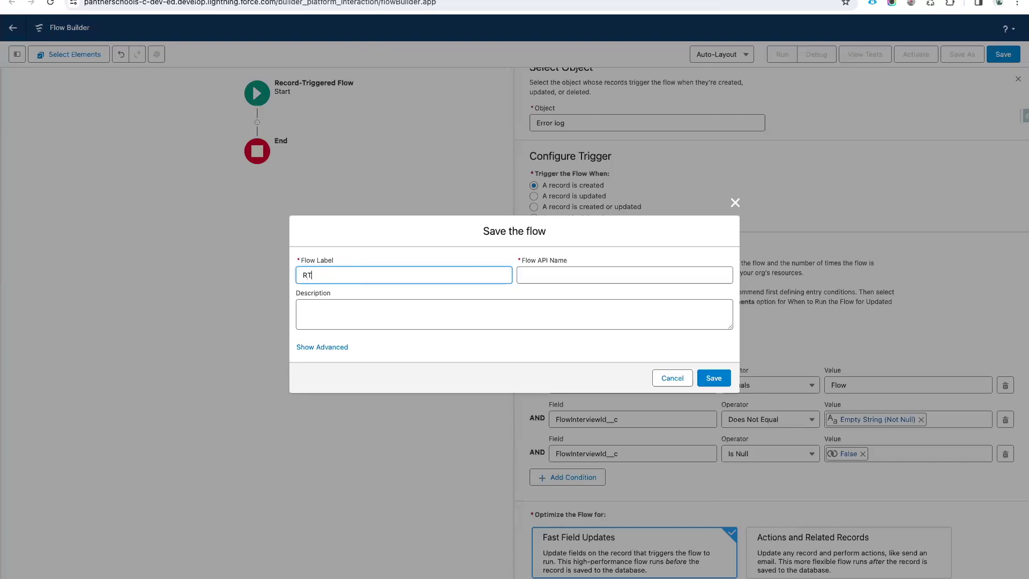
pyautogui.write(': Update Error Logs')
pyautogui.click(393, 304)
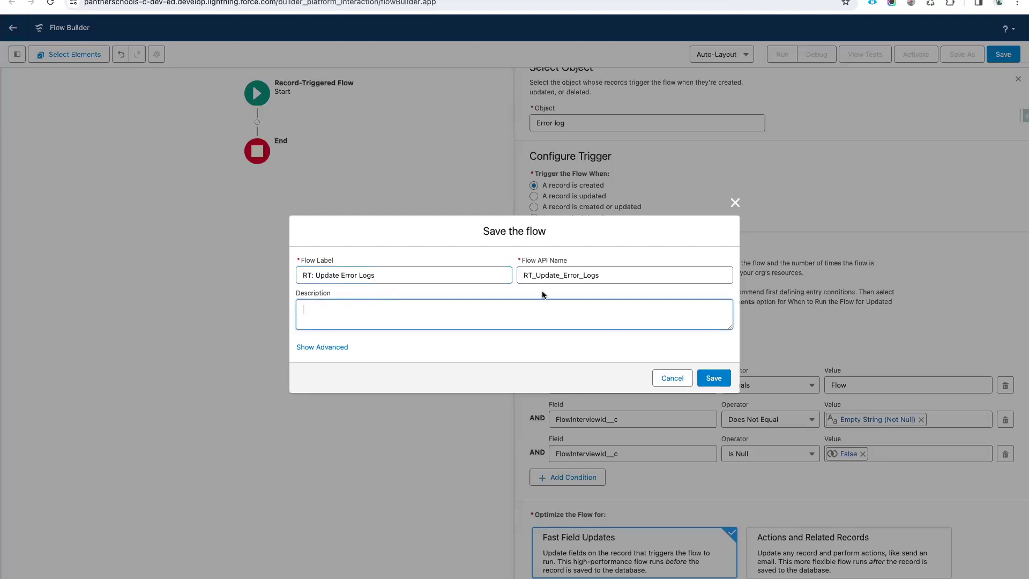
pyautogui.moveTo(538, 282); pyautogui.dragTo(524, 276)
pyautogui.press('BackSpace')
pyautogui.click(713, 372)
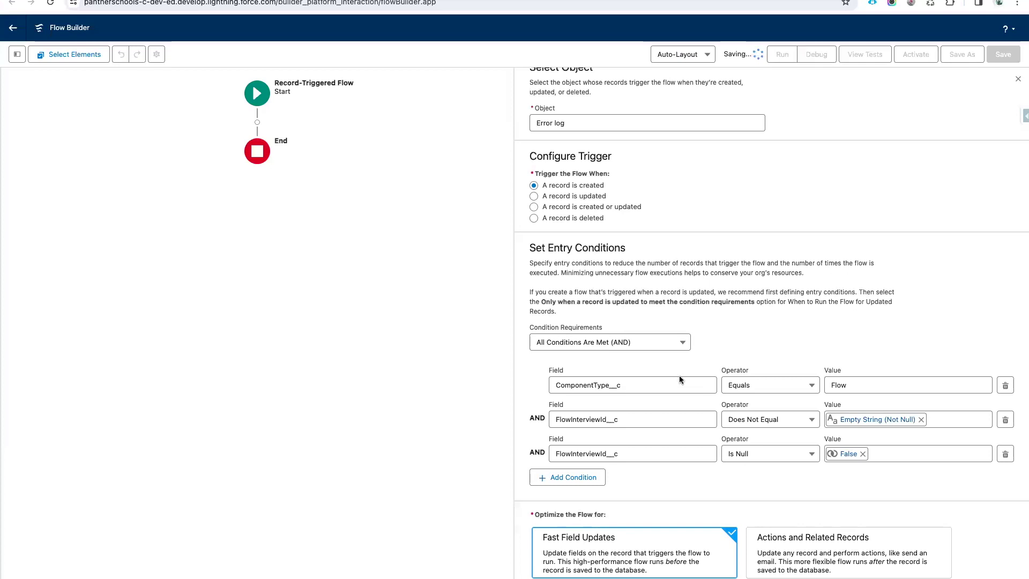
pyautogui.click(852, 83)
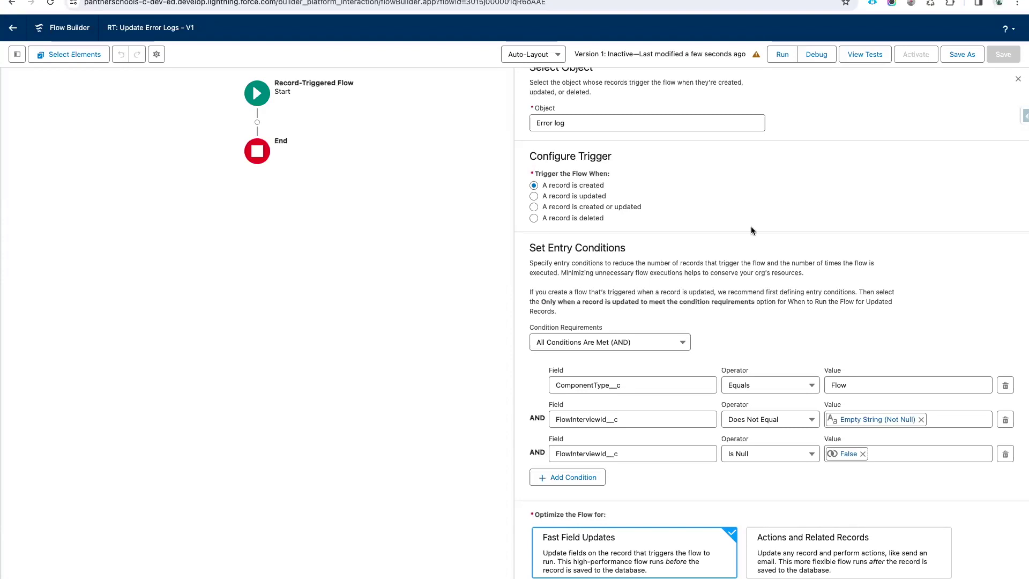
# Switch to the Salesforce object reference and examine the overview of the FlowInterviewLog object.
pyautogui.scroll(1, 706, 207)
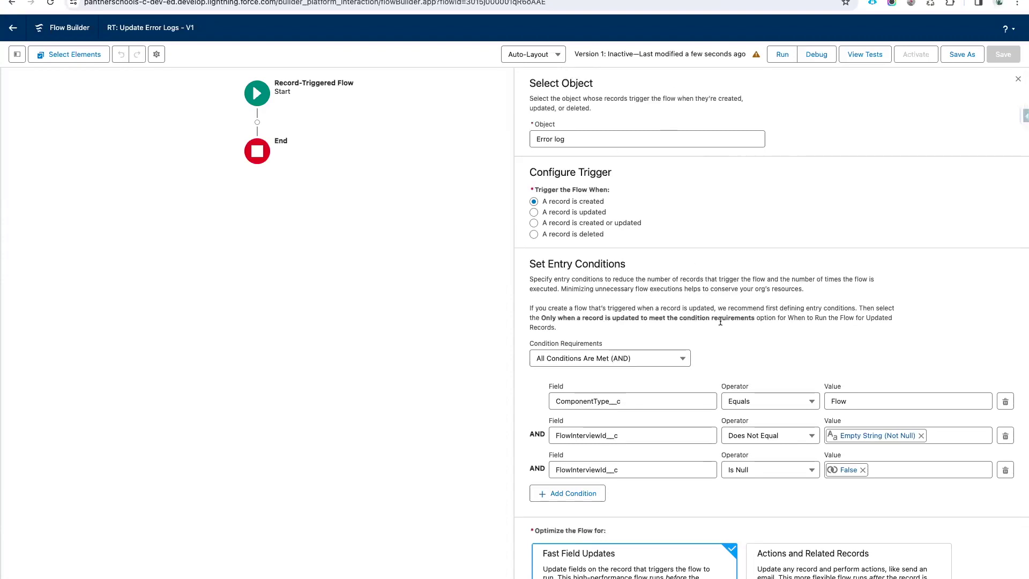
pyautogui.hotkey('ctrl', 'Tab')
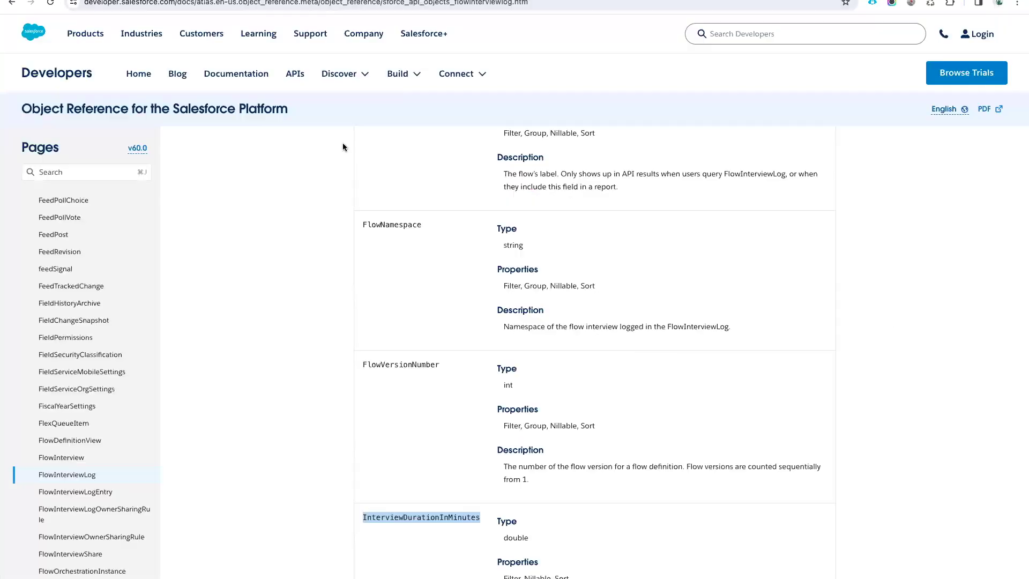
pyautogui.scroll(-1, 474, 265)
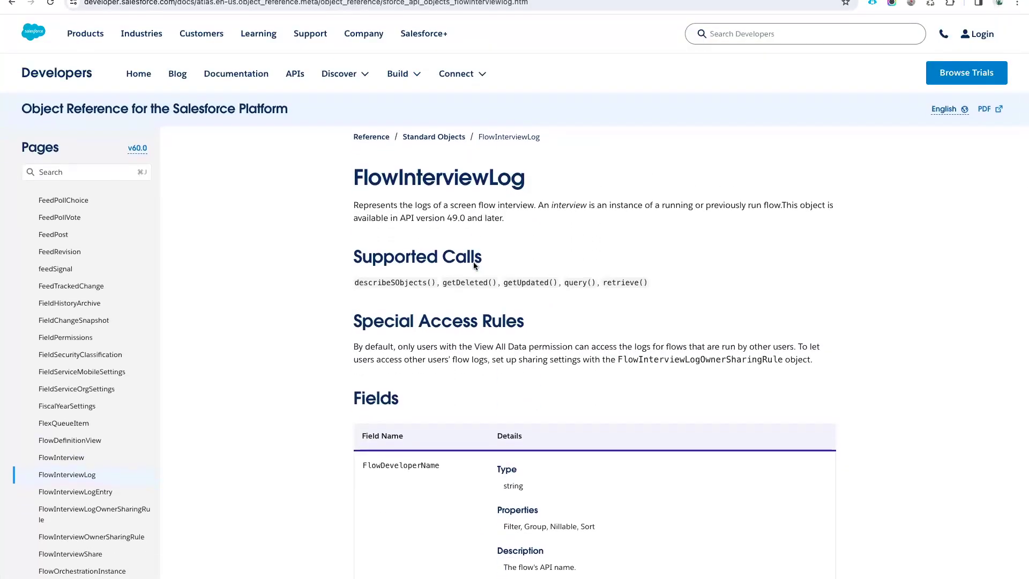
pyautogui.doubleClick(456, 182)
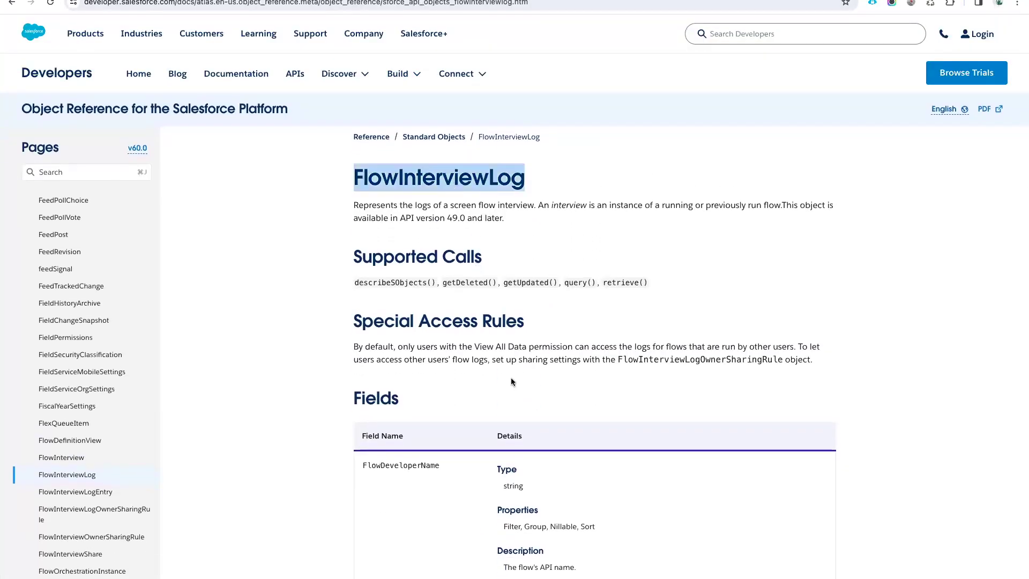
# Examine the FlowInterviewLog object's fields in the object reference, particularly FlowInterviewGuid.
pyautogui.scroll(-7, 510, 375)
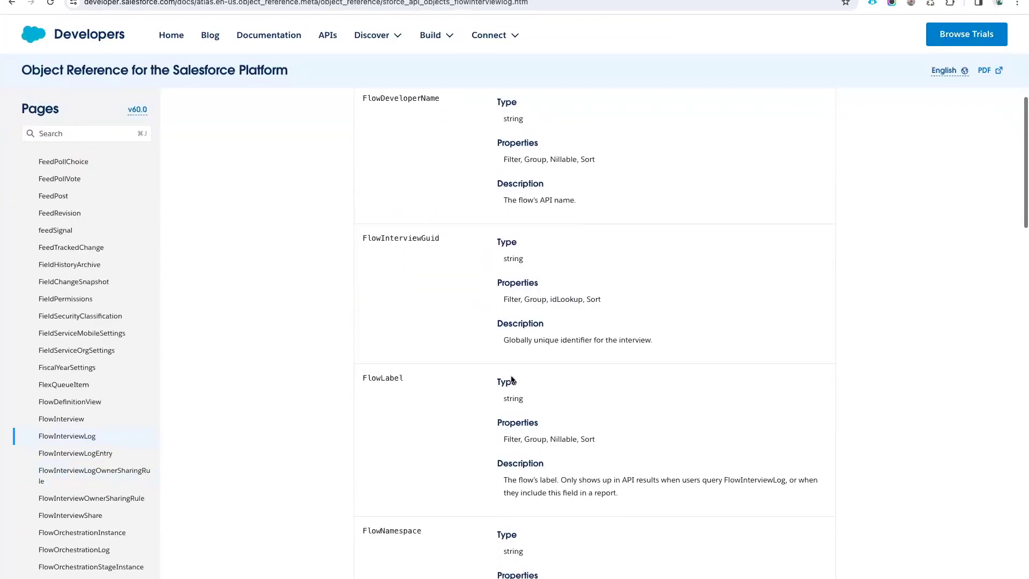
pyautogui.scroll(5, 509, 254)
pyautogui.scroll(-2, 453, 314)
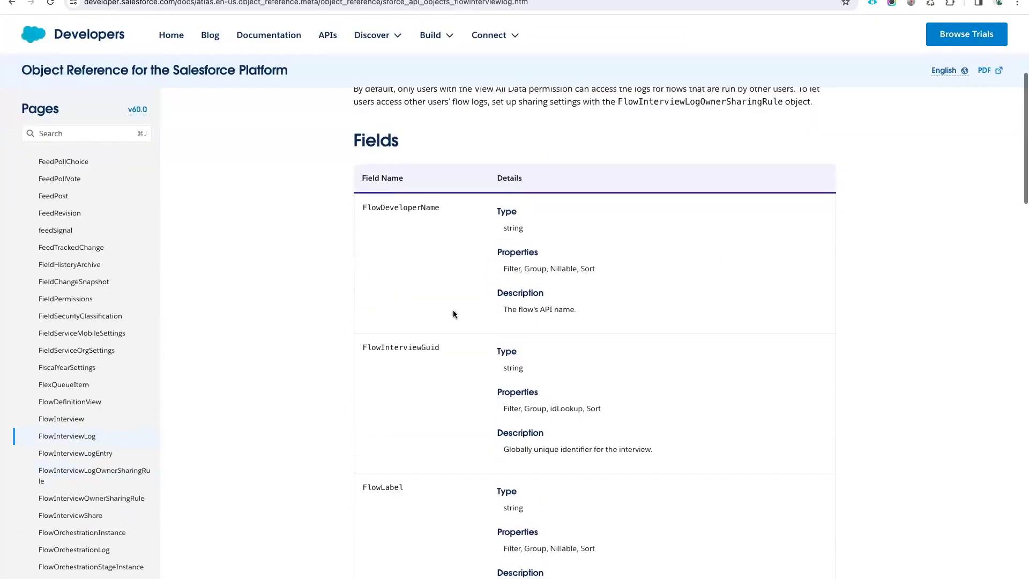
pyautogui.doubleClick(407, 349)
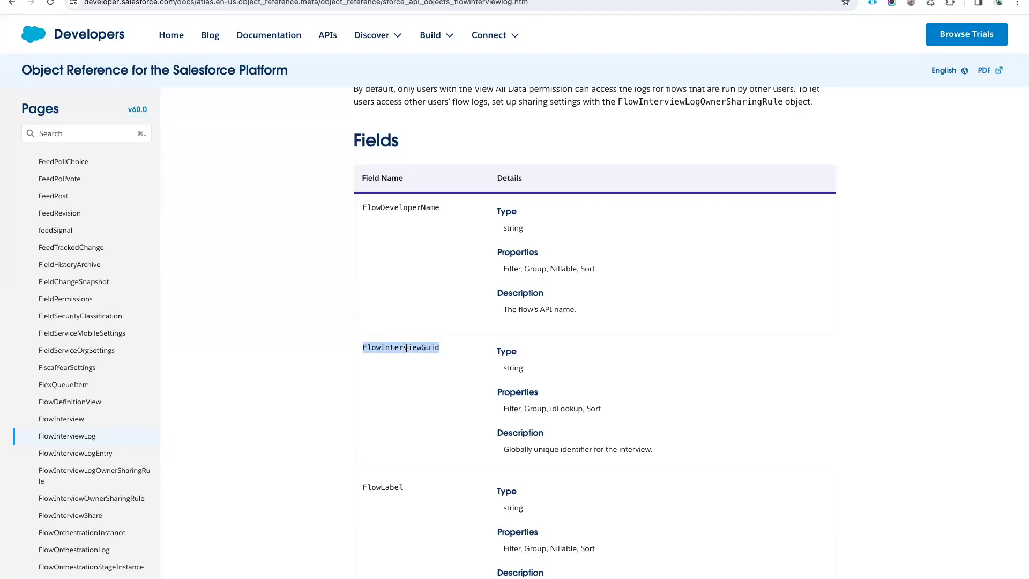
pyautogui.scroll(5, 406, 322)
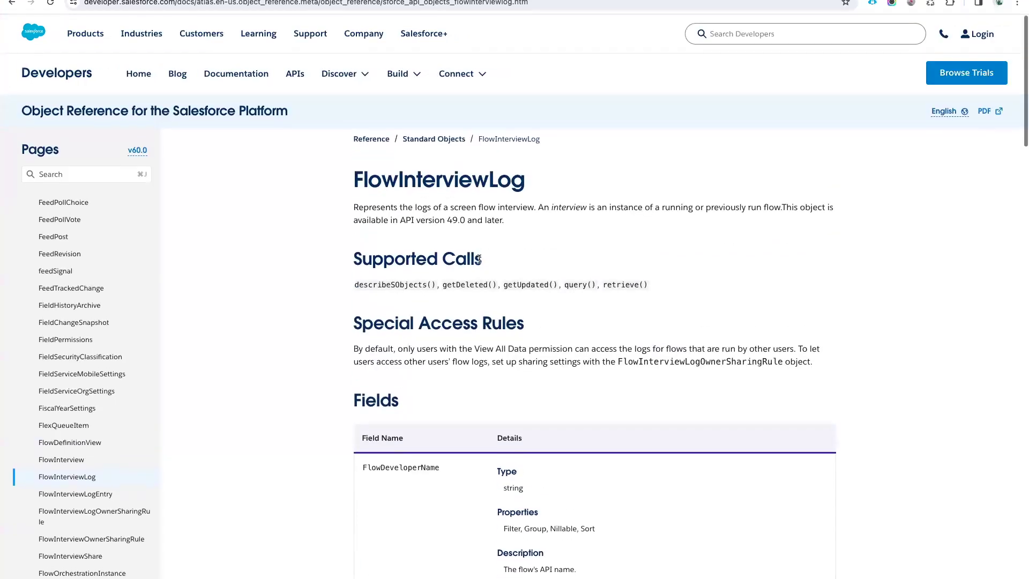
pyautogui.doubleClick(441, 176)
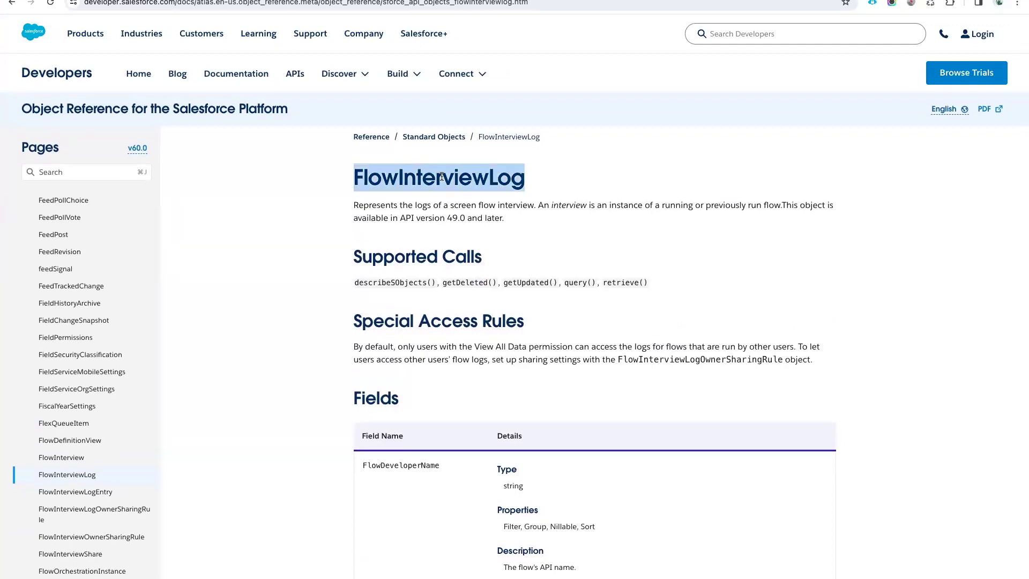
pyautogui.scroll(-4, 441, 177)
pyautogui.doubleClick(393, 405)
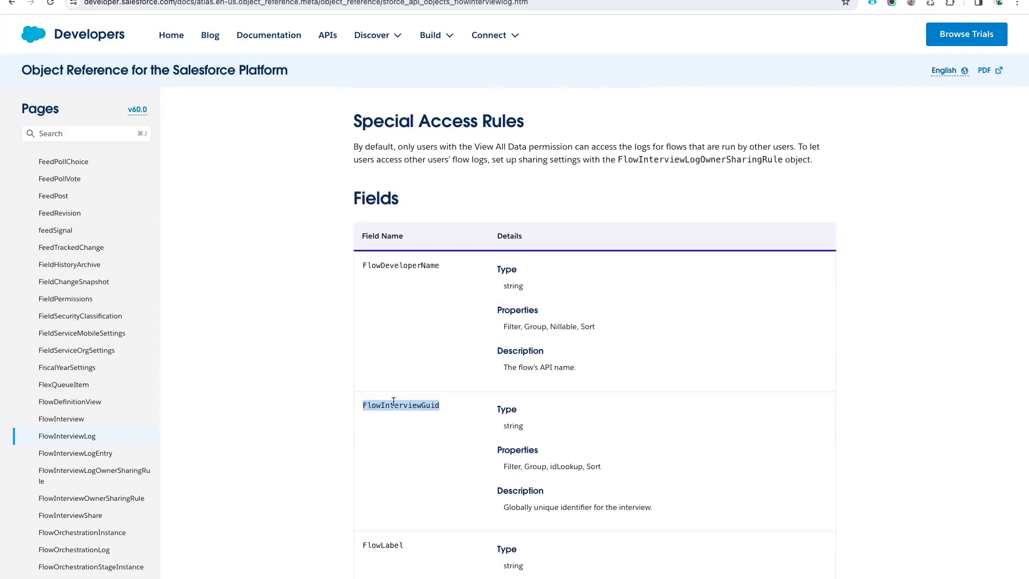
# Switch back to Flow Builder and add a Get Records element directly after the Start element.
pyautogui.hotkey('ctrl', 'Tab')
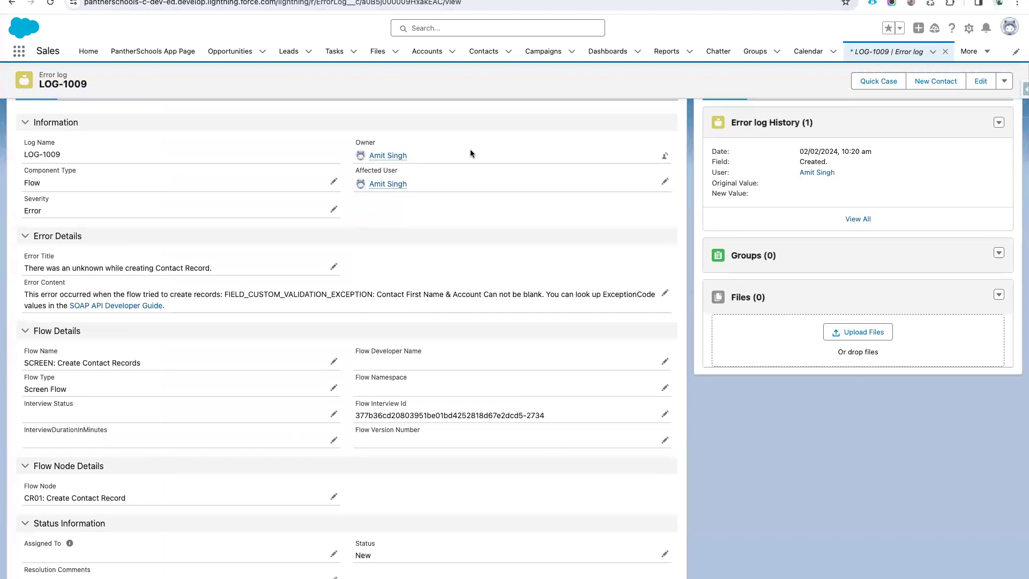
pyautogui.hotkey('ctrl', 'Tab')
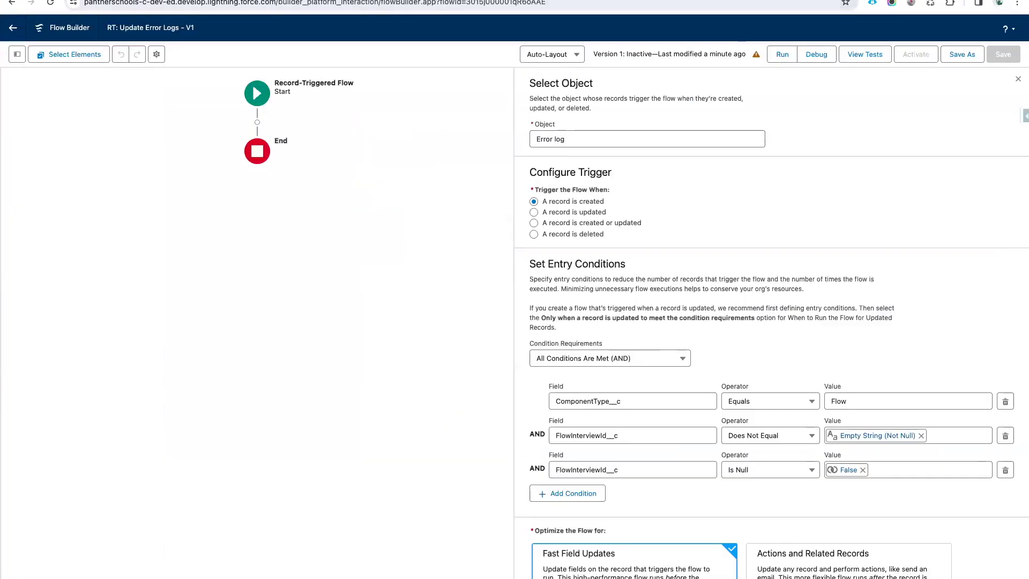
pyautogui.click(258, 123)
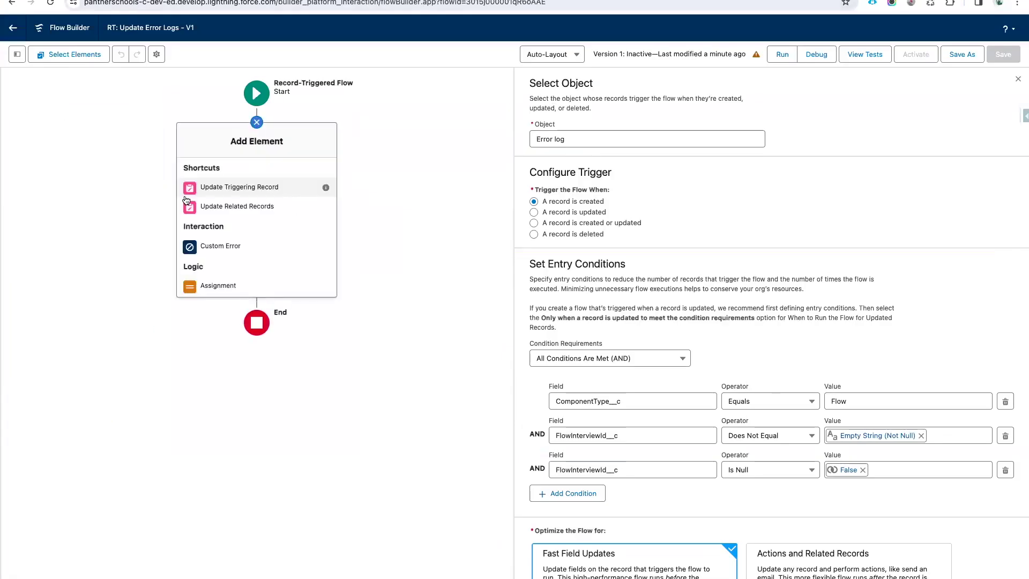
pyautogui.scroll(-3, 249, 253)
pyautogui.scroll(-2, 249, 253)
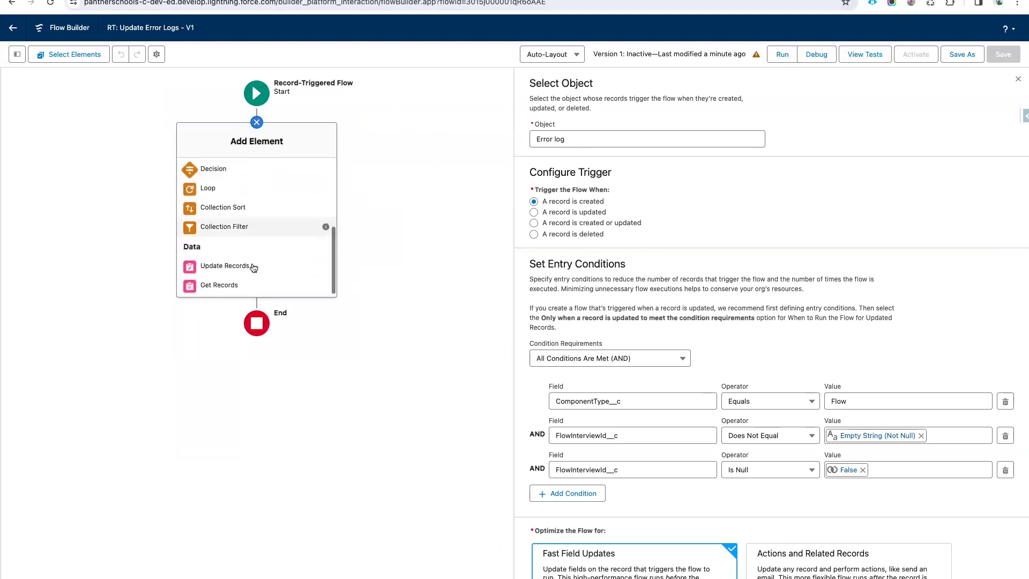
pyautogui.click(227, 287)
# Label the Get Records element "GR01: Get FlowInterviewLog Record", copying the object name from the object reference, and regenerate its API name to match.
pyautogui.write('GR01: Get')
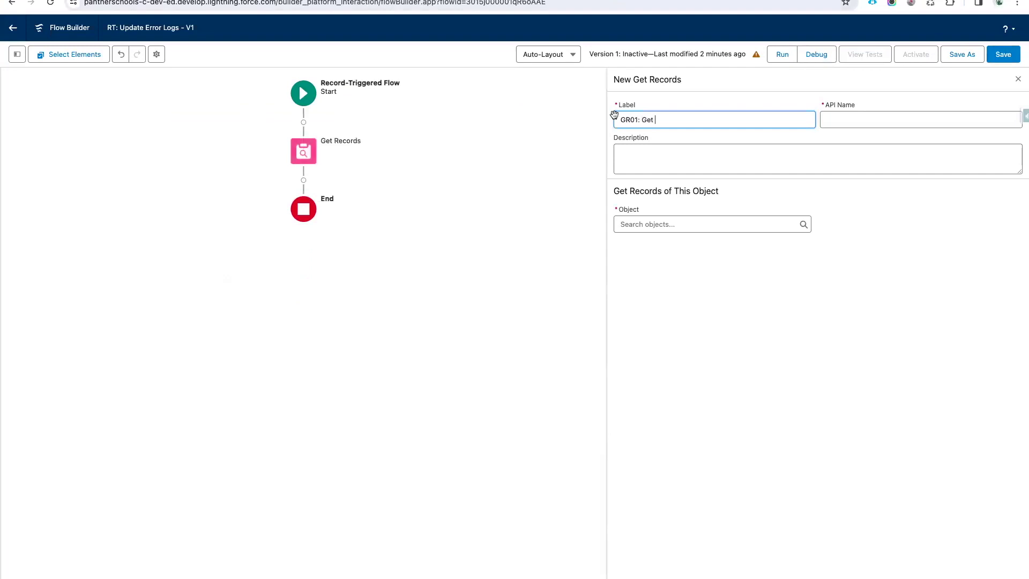
pyautogui.hotkey('ctrl', 'Tab')
pyautogui.scroll(2, 452, 215)
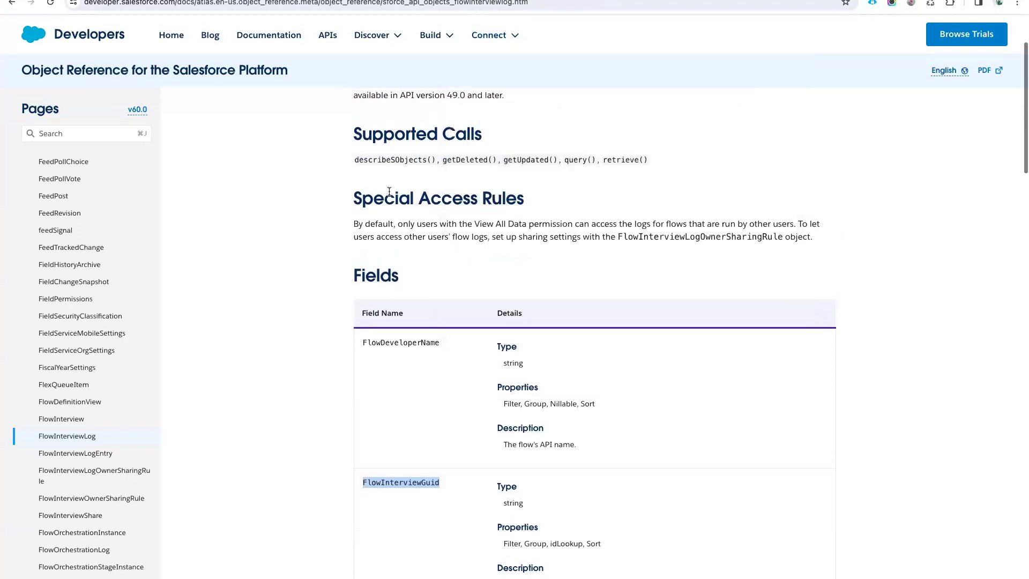
pyautogui.scroll(2, 390, 177)
pyautogui.doubleClick(425, 168)
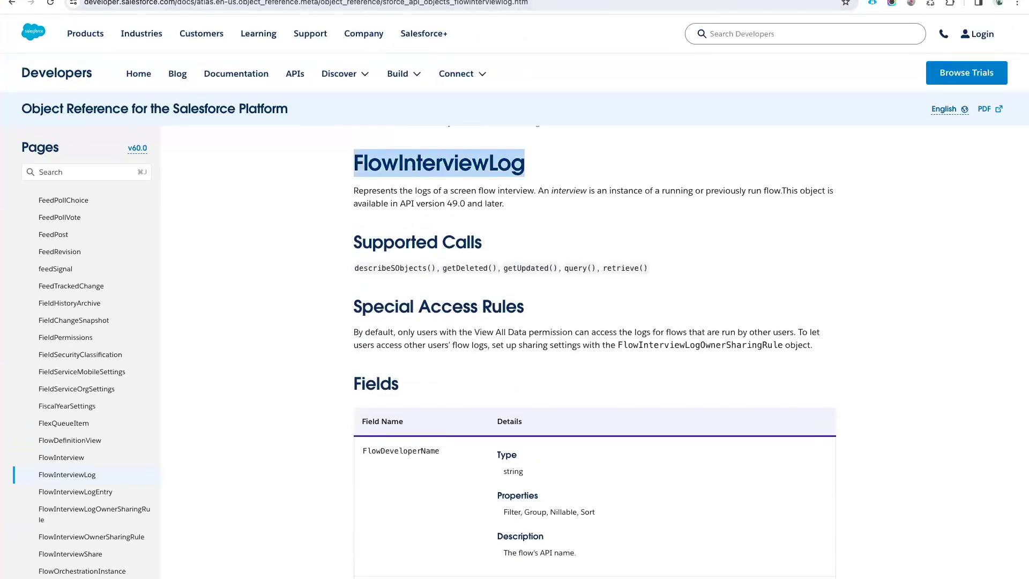
pyautogui.hotkey('ctrl', 'c')
pyautogui.hotkey('ctrl', 'shift', 'Tab')
pyautogui.hotkey('ctrl', 'v')
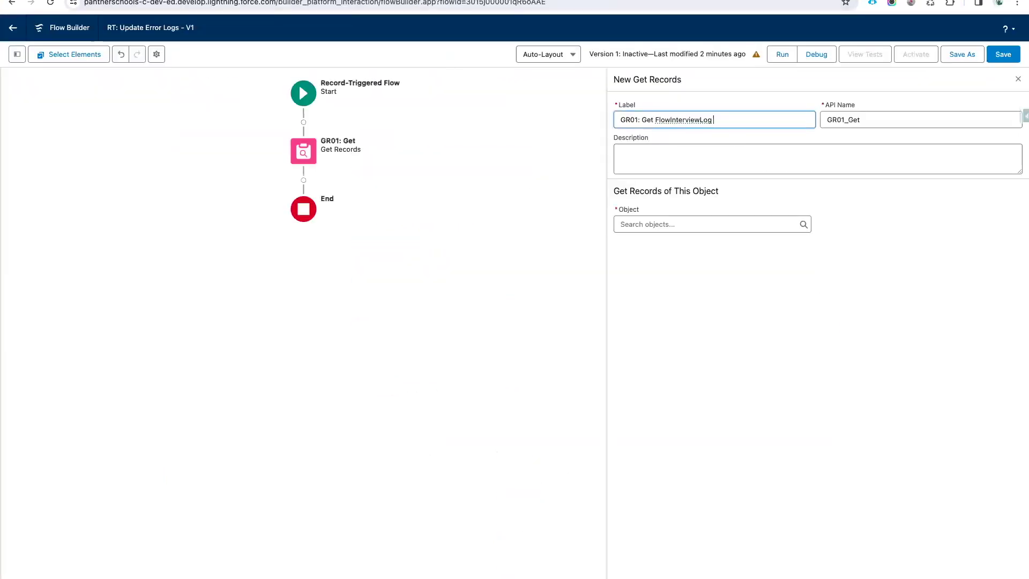
pyautogui.write('Record')
pyautogui.doubleClick(850, 119)
pyautogui.press('BackSpace')
pyautogui.click(783, 154)
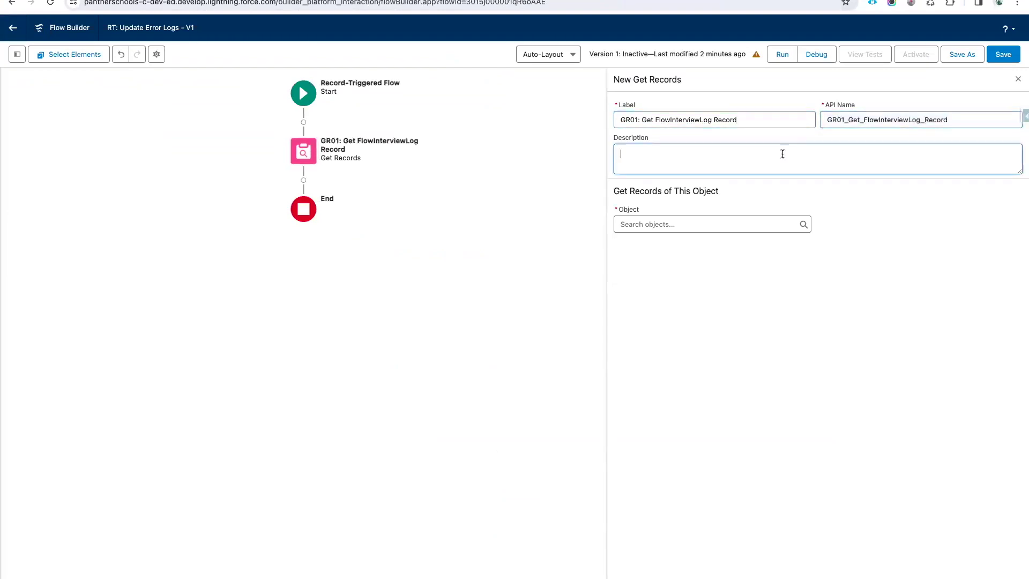
# Set the Get Records element's object to Flow Interview Log.
pyautogui.click(690, 226)
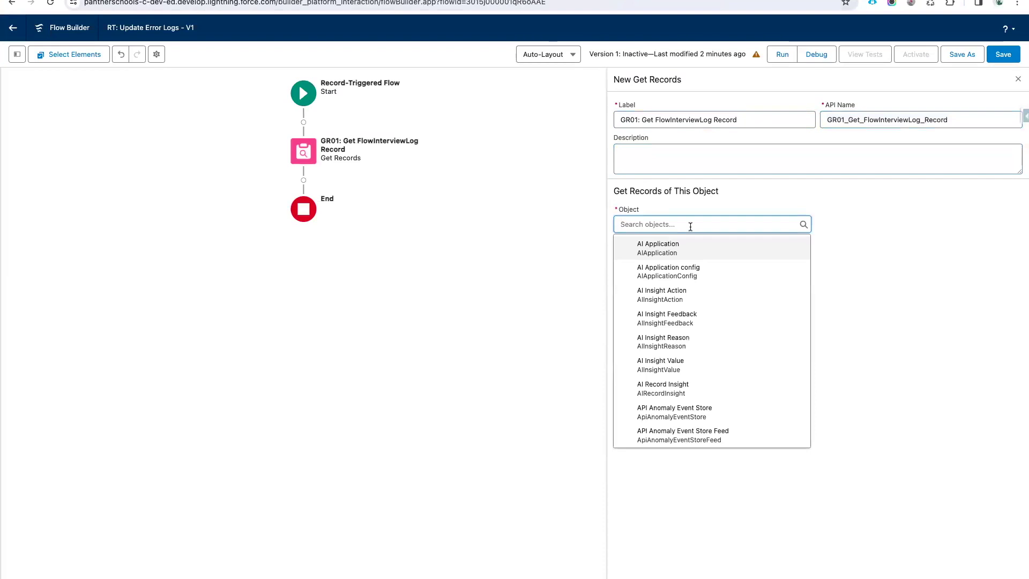
pyautogui.press('super+v')
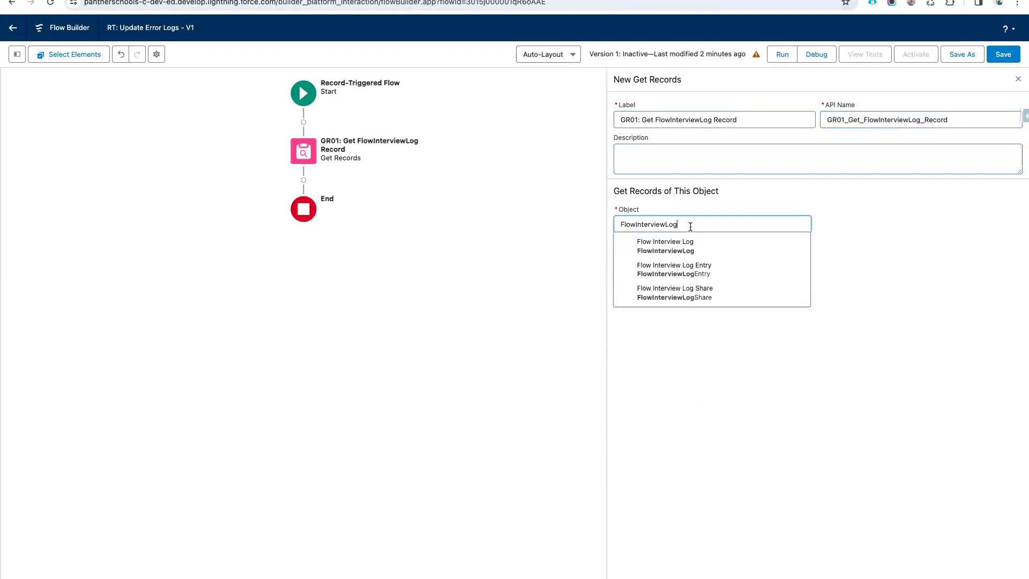
pyautogui.click(711, 247)
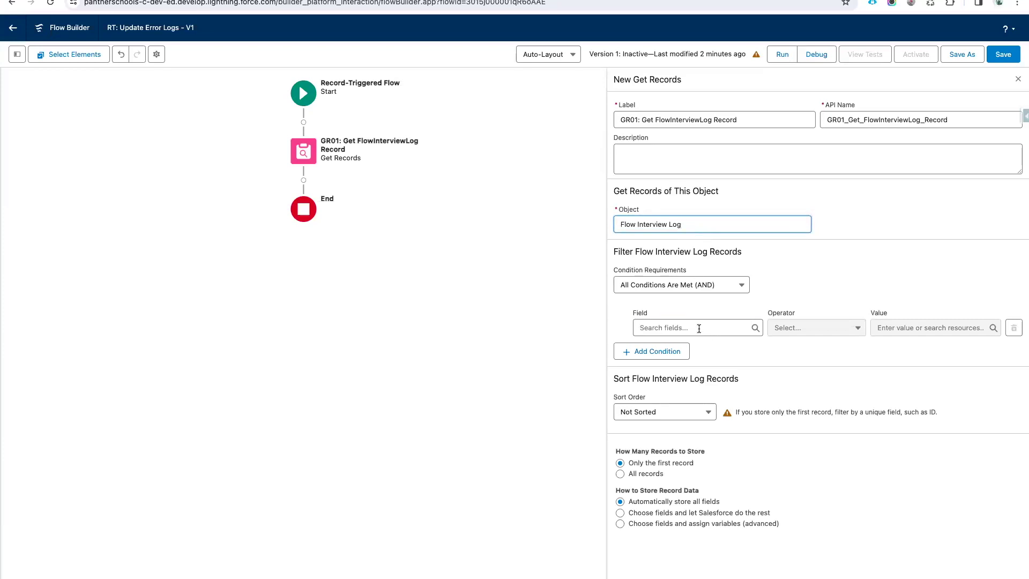
# Filter the Flow Interview Log records where FlowInterviewGuid Equals $Record > Flow Interview Id.
pyautogui.click(698, 329)
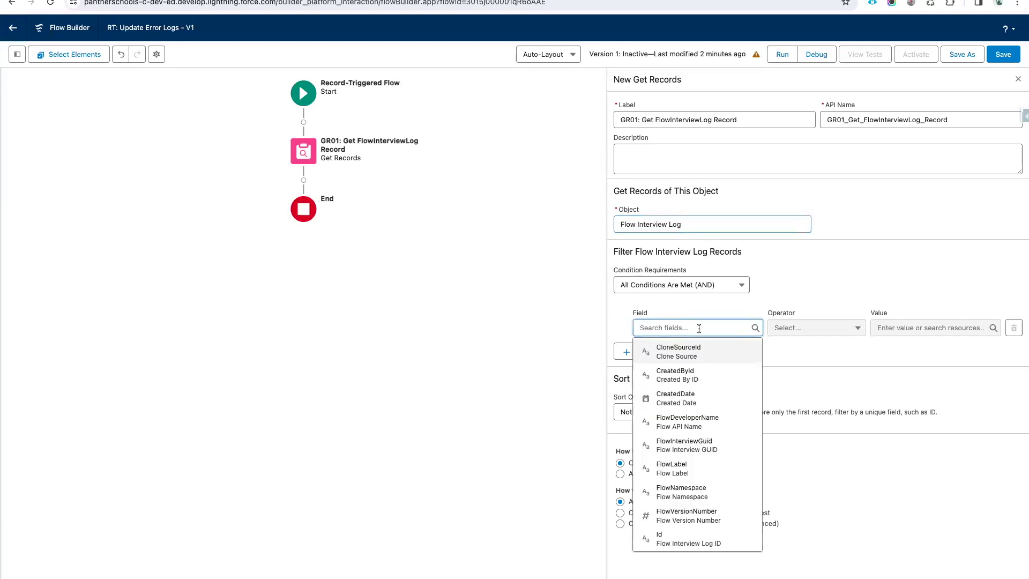
pyautogui.click(697, 453)
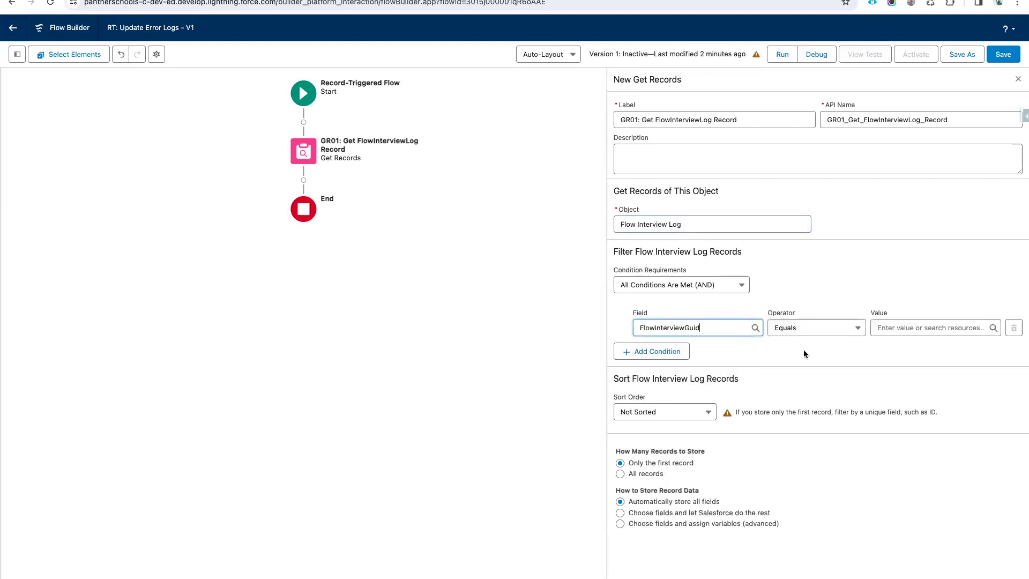
pyautogui.click(897, 326)
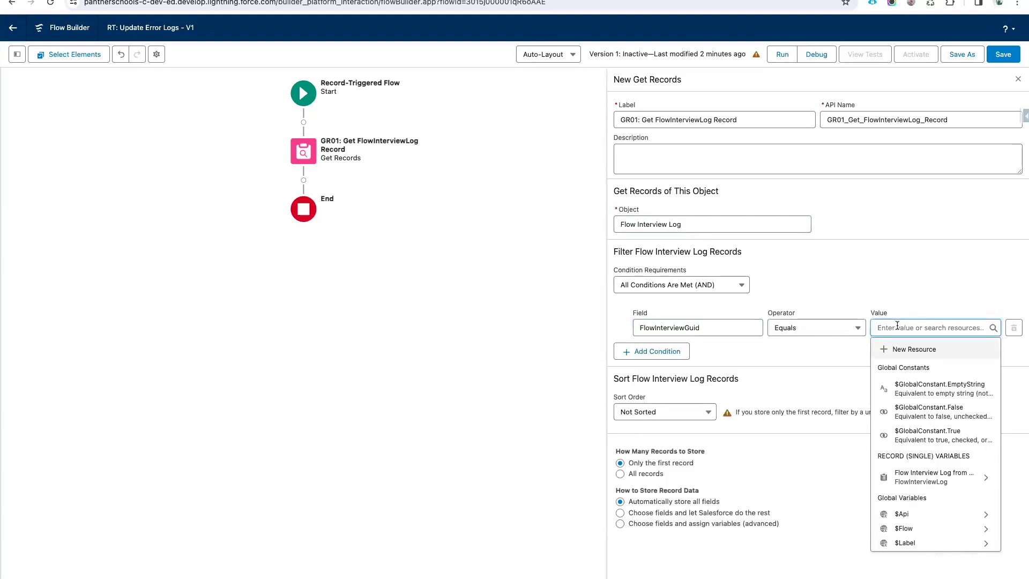
pyautogui.write('Rec')
pyautogui.click(917, 410)
pyautogui.write('Flo')
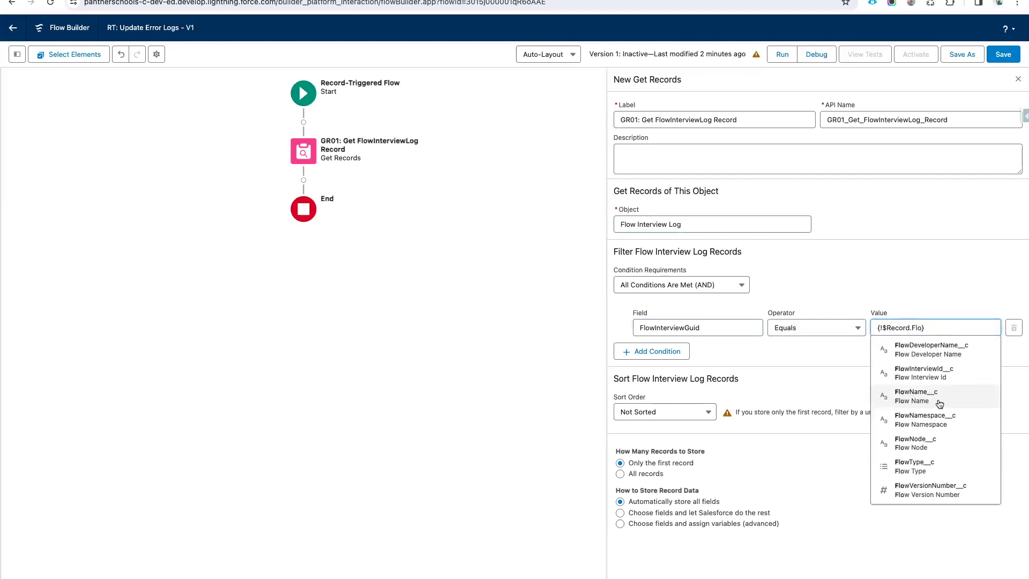
pyautogui.click(948, 373)
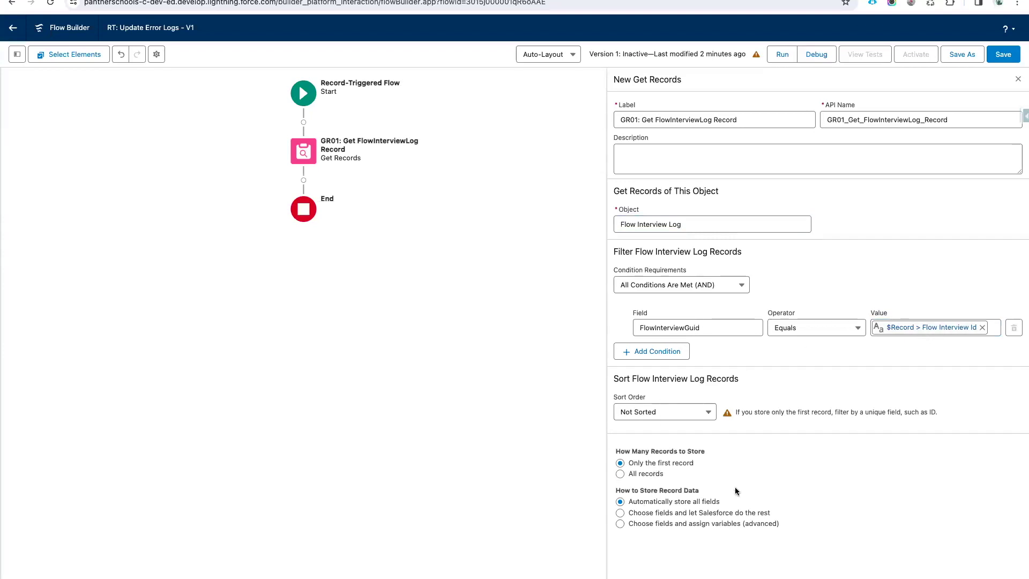
# Save the flow and add a fault path to the GR01 Get Records element.
pyautogui.click(1002, 58)
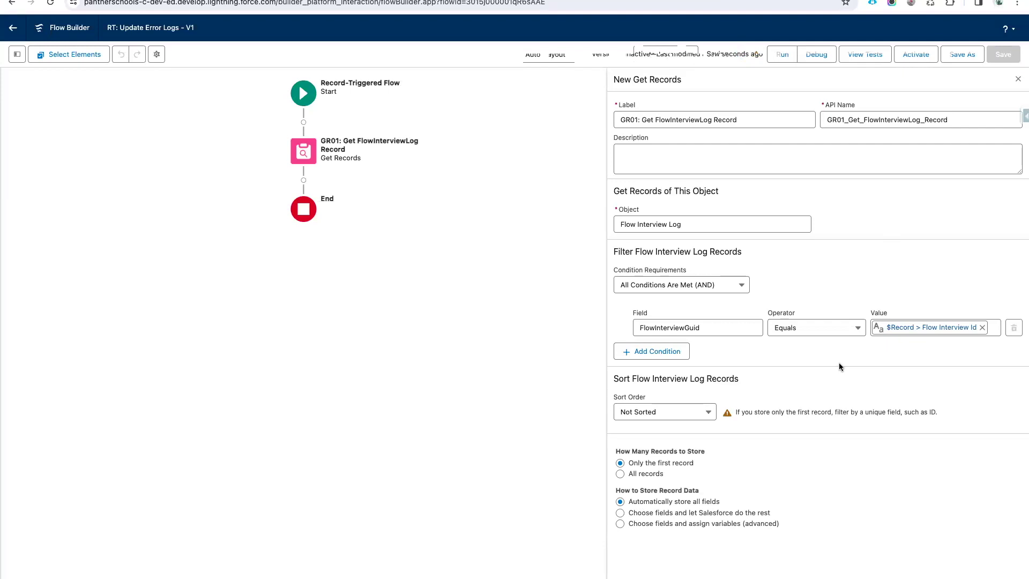
pyautogui.click(308, 155)
pyautogui.click(288, 253)
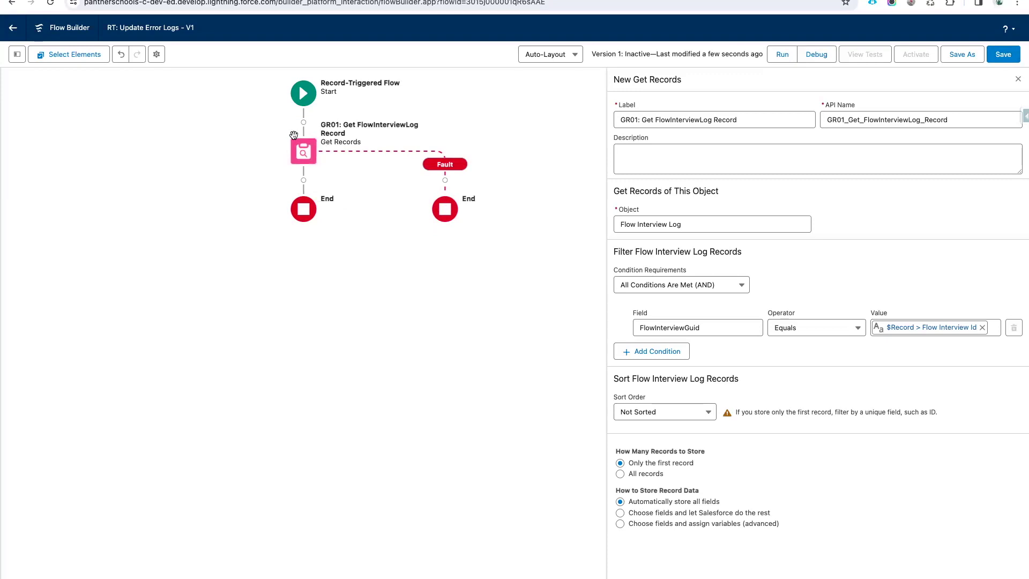
# Add a Decision element after GR01 on the main path, labelled "D01: Check if the Record was Found".
pyautogui.click(304, 180)
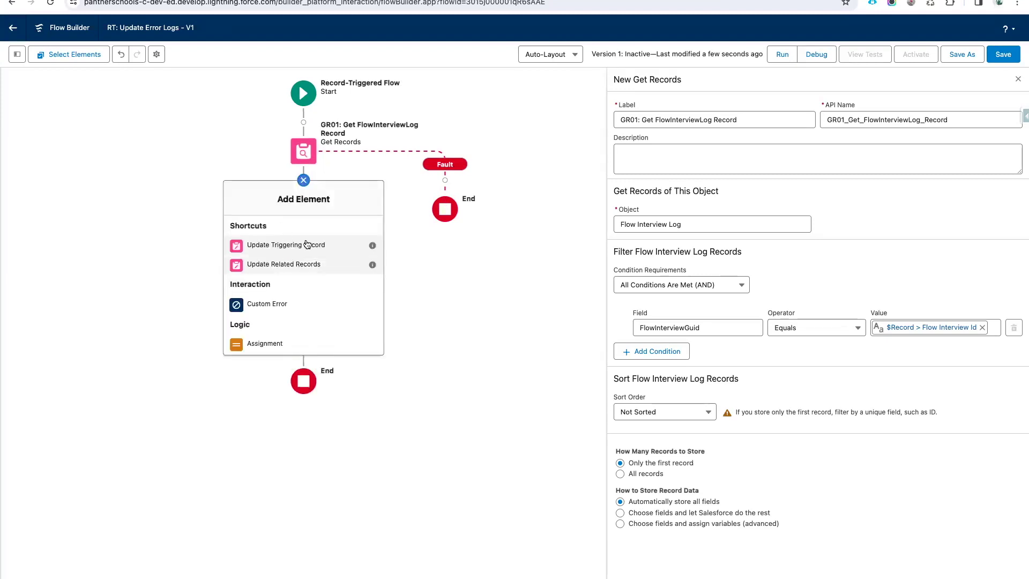
pyautogui.scroll(-3, 263, 245)
pyautogui.click(270, 264)
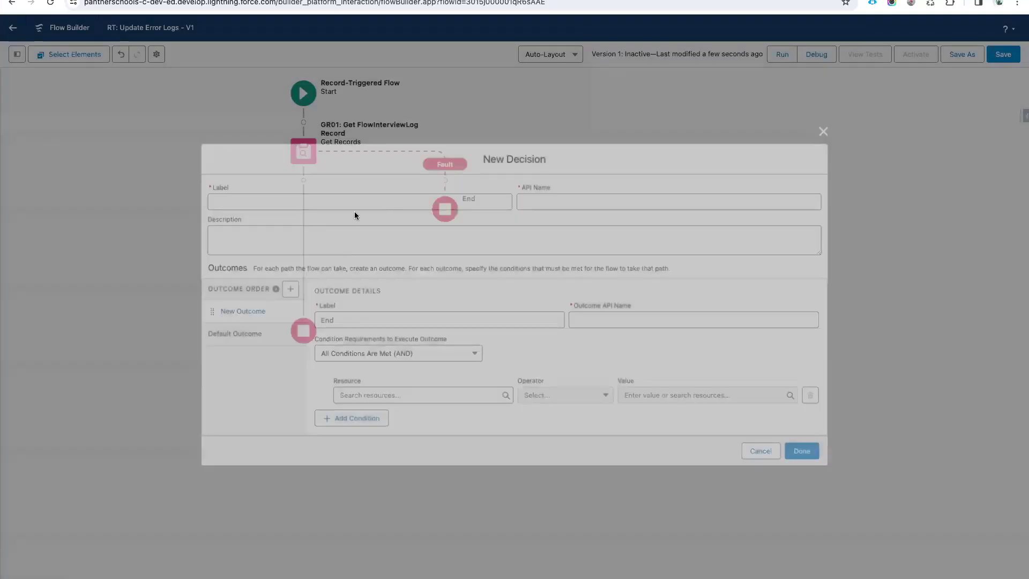
pyautogui.write('D01: Ch')
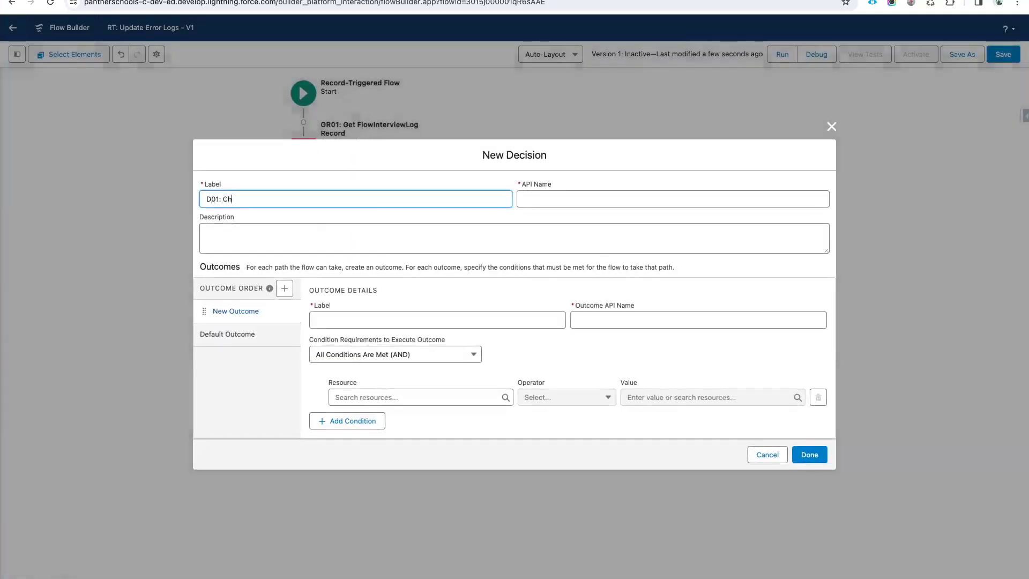
pyautogui.write('eck if the Record w')
pyautogui.write('as Rec')
pyautogui.press('BackSpace')
pyautogui.press('BackSpace')
pyautogui.write('Found')
pyautogui.press('Tab')
# Label the decision's first outcome "Record Found".
pyautogui.click(373, 325)
pyautogui.write('Record Gou')
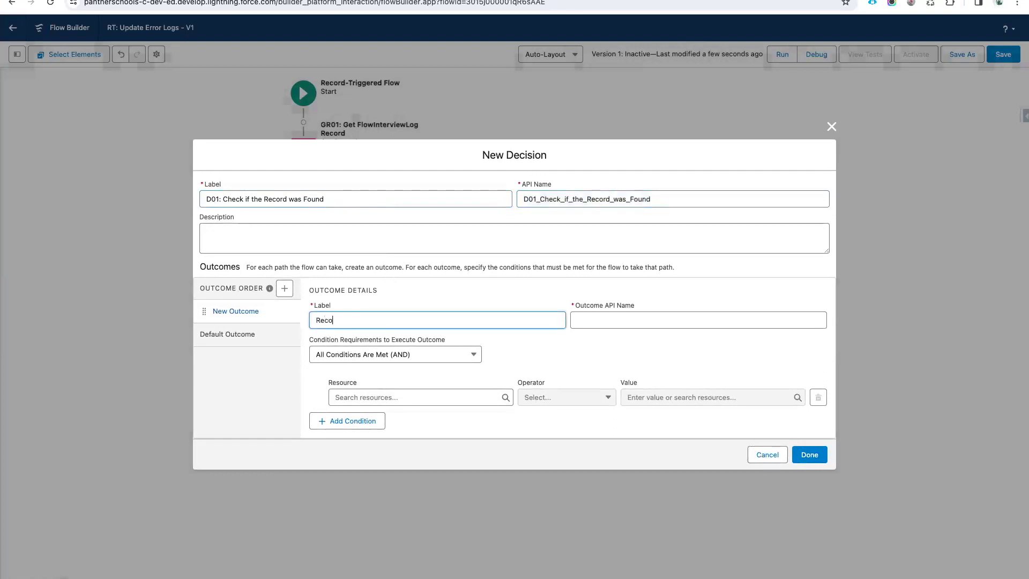
pyautogui.press('BackSpace')
pyautogui.press('BackSpace')
pyautogui.press('BackSpace')
pyautogui.write('Found')
pyautogui.click(475, 295)
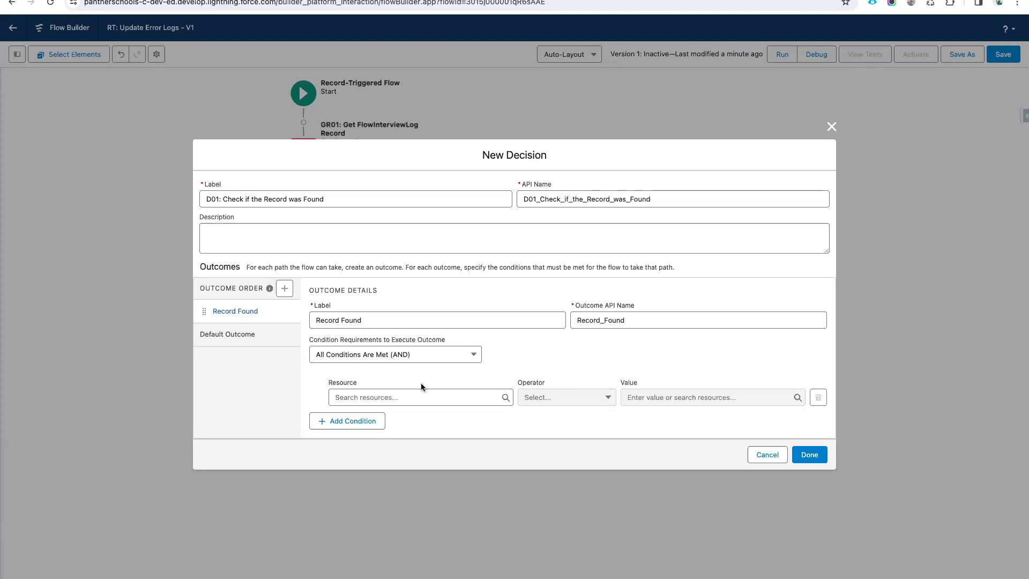
# Set the Record Found condition so the Id of the Flow Interview Log from GR01 Does Not Equal Empty String (Not Null).
pyautogui.click(404, 398)
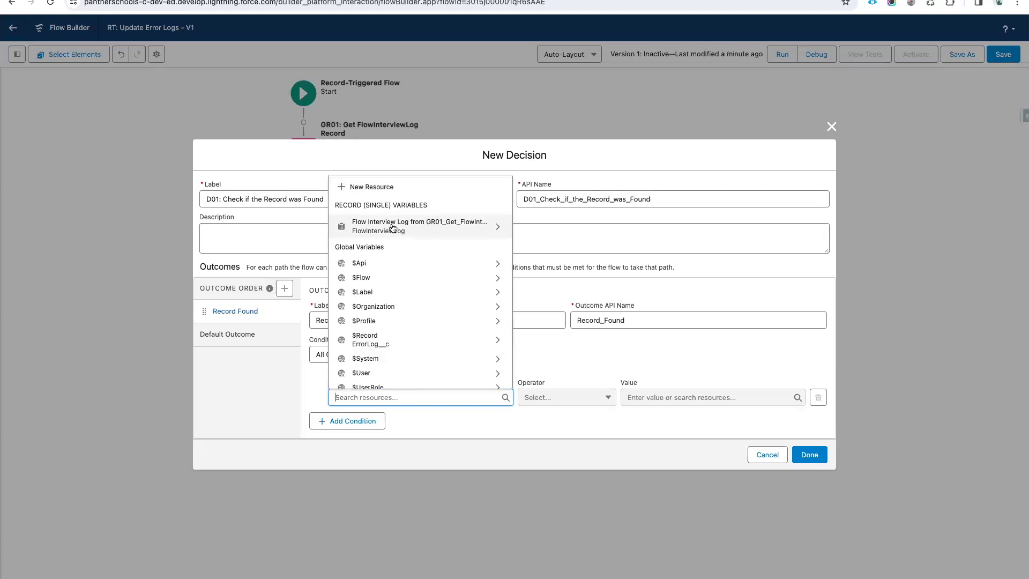
pyautogui.click(422, 226)
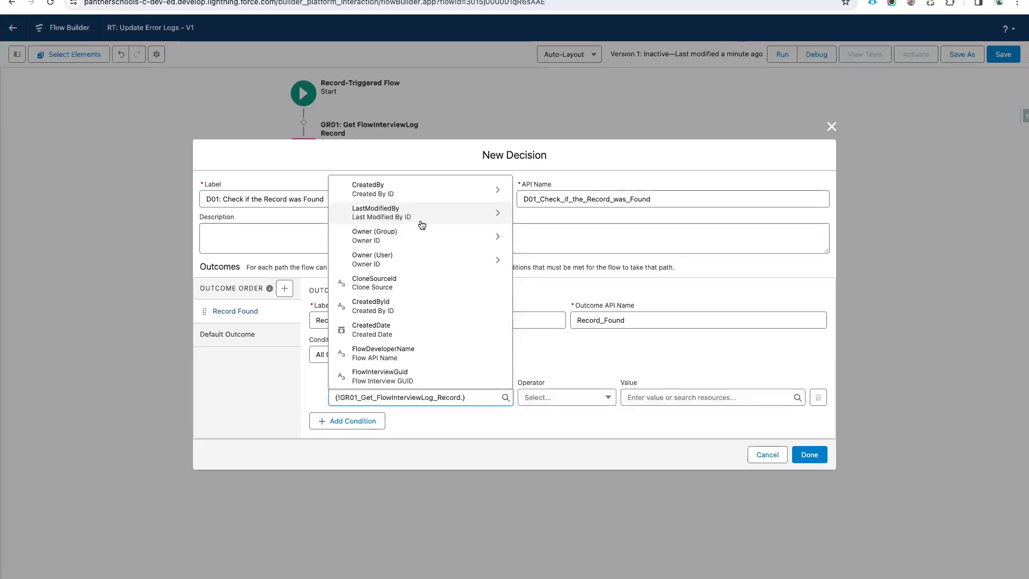
pyautogui.write('Id')
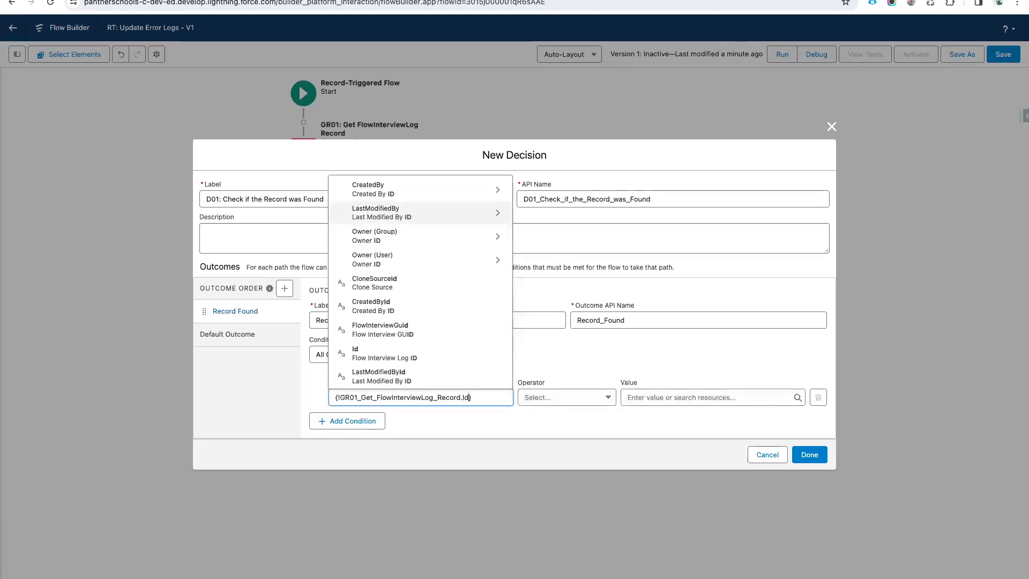
pyautogui.click(381, 353)
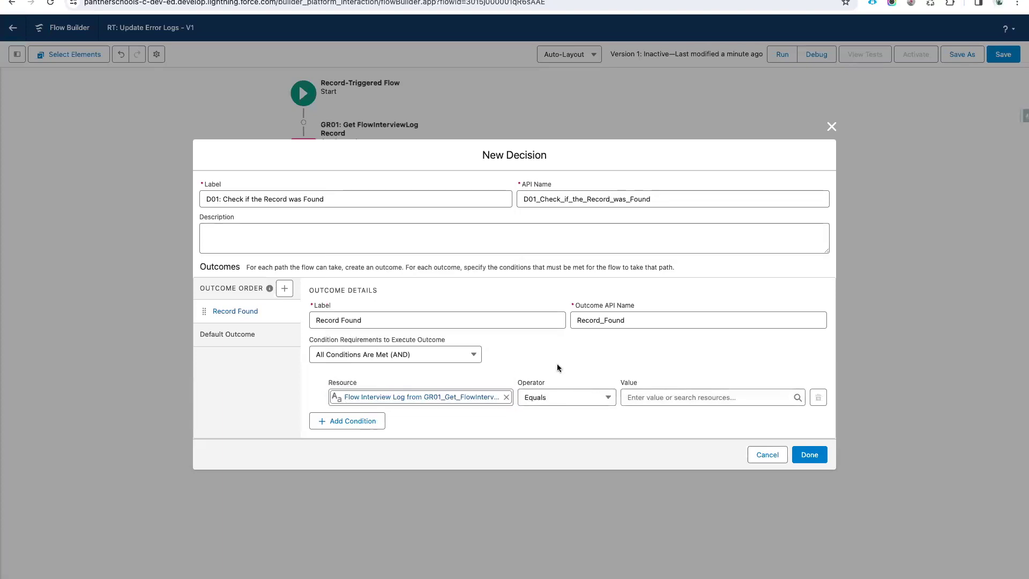
pyautogui.click(555, 403)
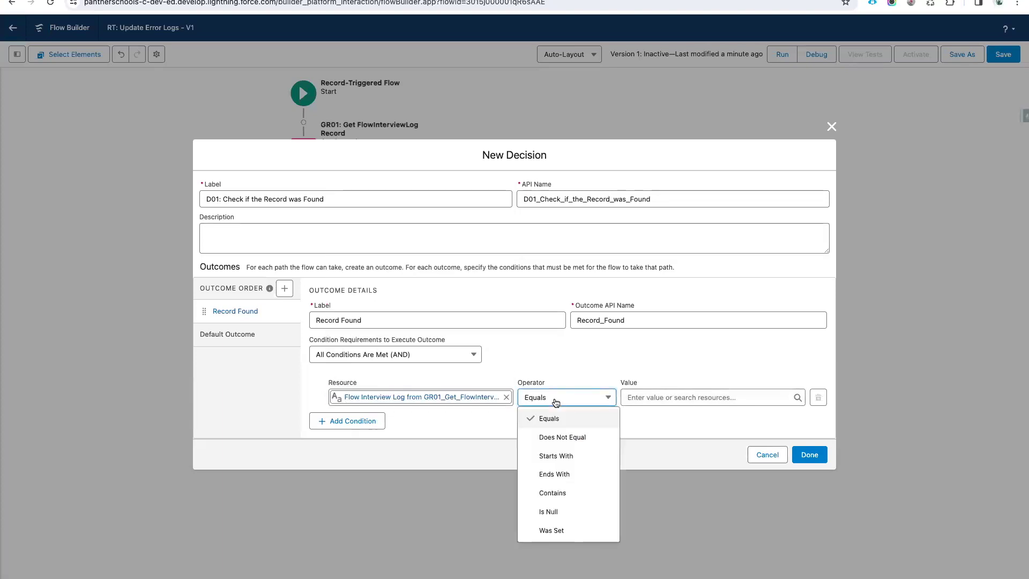
pyautogui.click(552, 436)
pyautogui.click(646, 400)
pyautogui.write('null')
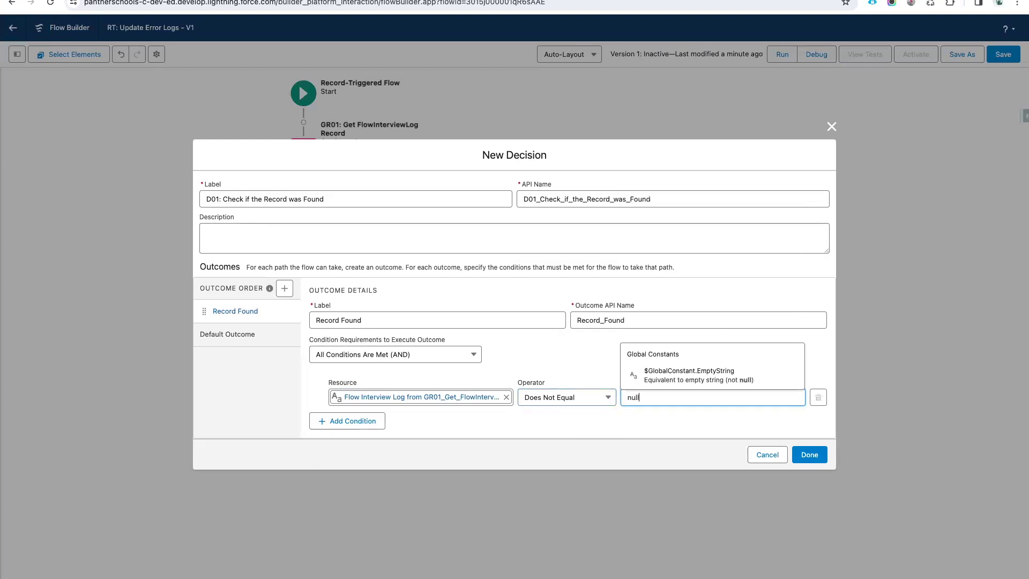
pyautogui.click(679, 385)
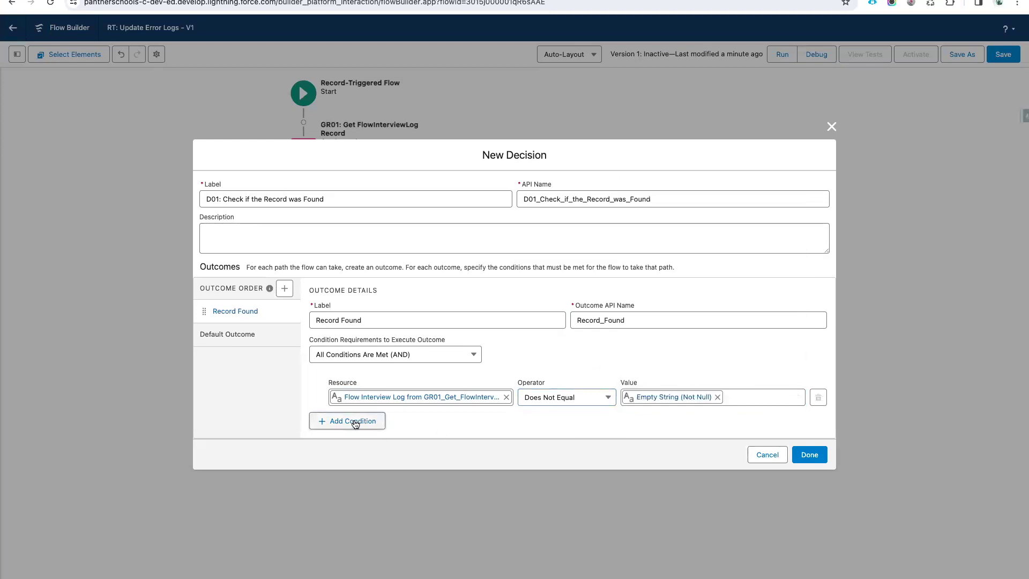
# Add a second AND condition on the Flow Interview Log from GR01 with Is Null set to False, and finish the decision.
pyautogui.click(352, 422)
pyautogui.click(377, 414)
pyautogui.write('fl')
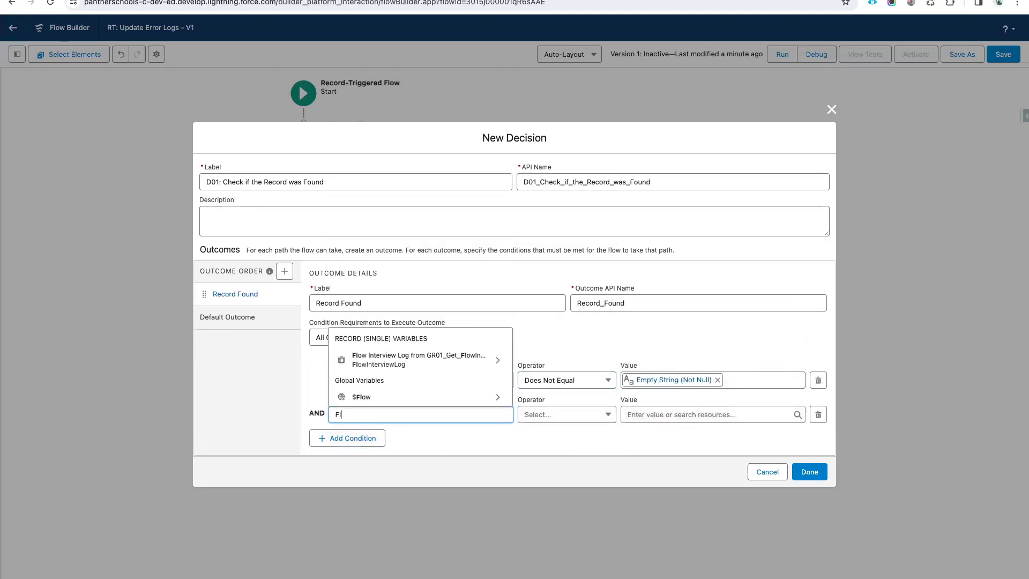
pyautogui.click(400, 365)
pyautogui.scroll(-2, 401, 365)
pyautogui.click(401, 368)
pyautogui.click(545, 417)
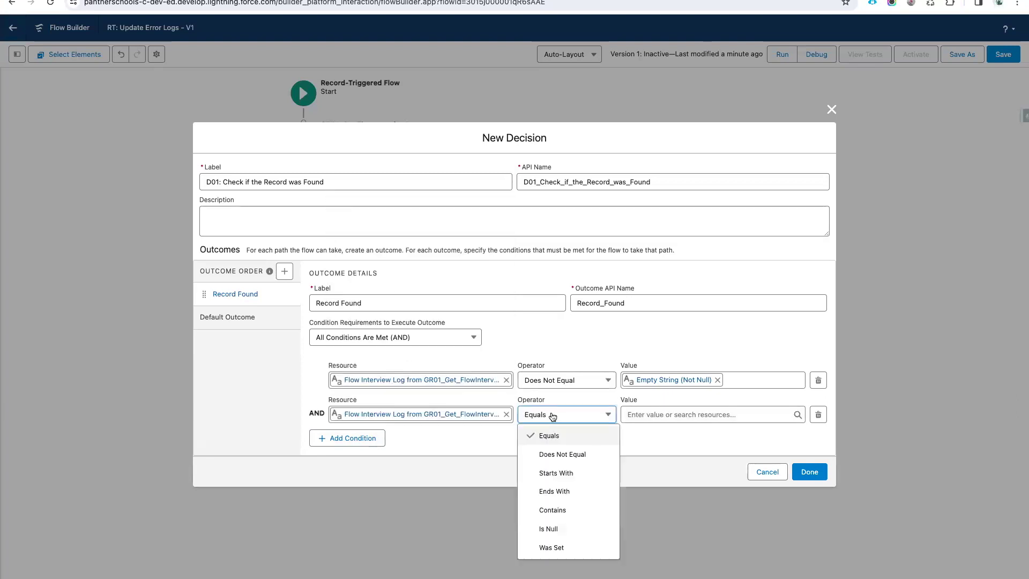
pyautogui.click(549, 530)
pyautogui.click(654, 409)
pyautogui.write('fal')
pyautogui.click(697, 328)
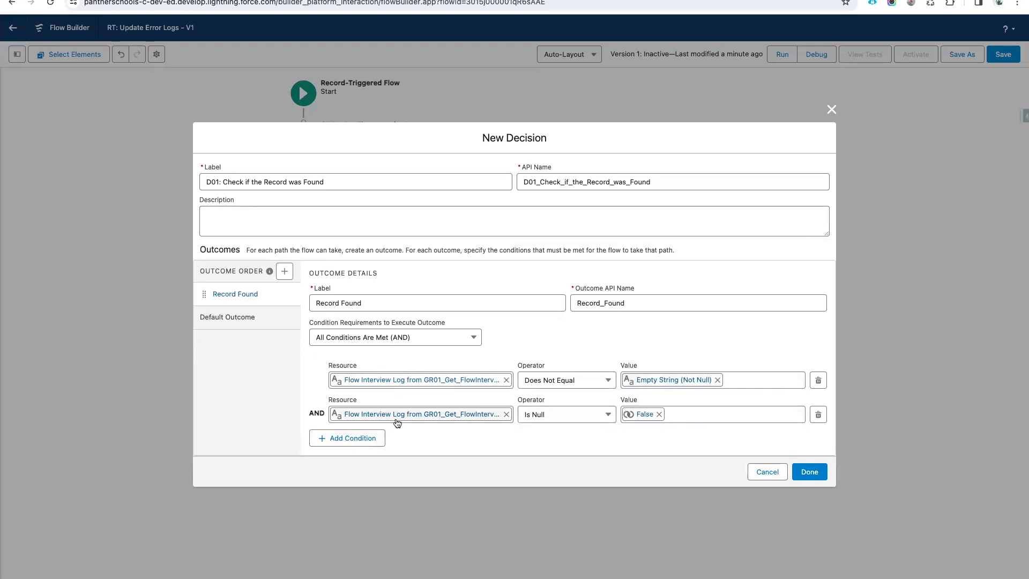
pyautogui.click(372, 302)
pyautogui.moveTo(372, 302); pyautogui.dragTo(272, 299)
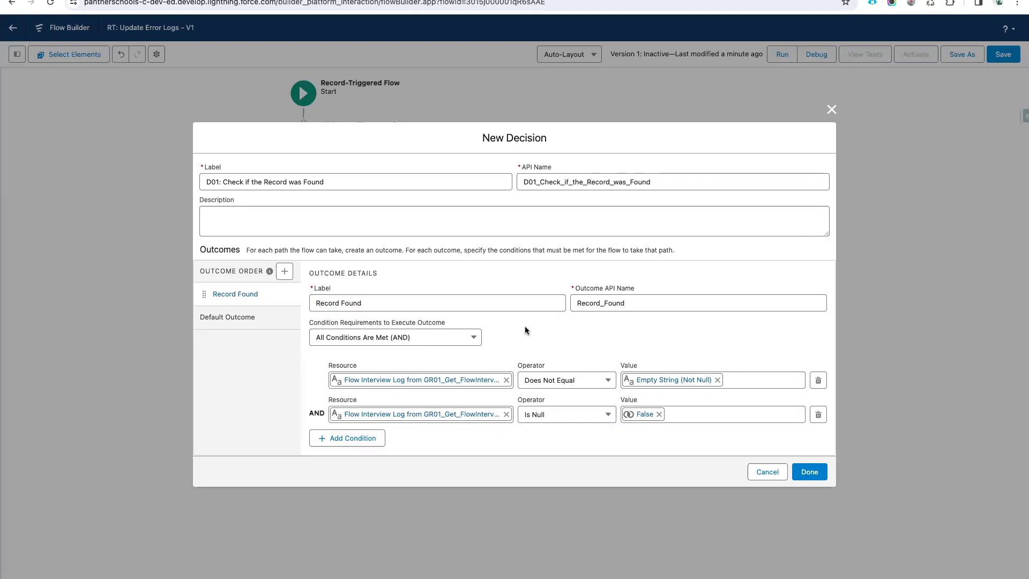
pyautogui.click(809, 471)
# Add an End element to the Default Outcome path of D01 and save the flow.
pyautogui.click(351, 251)
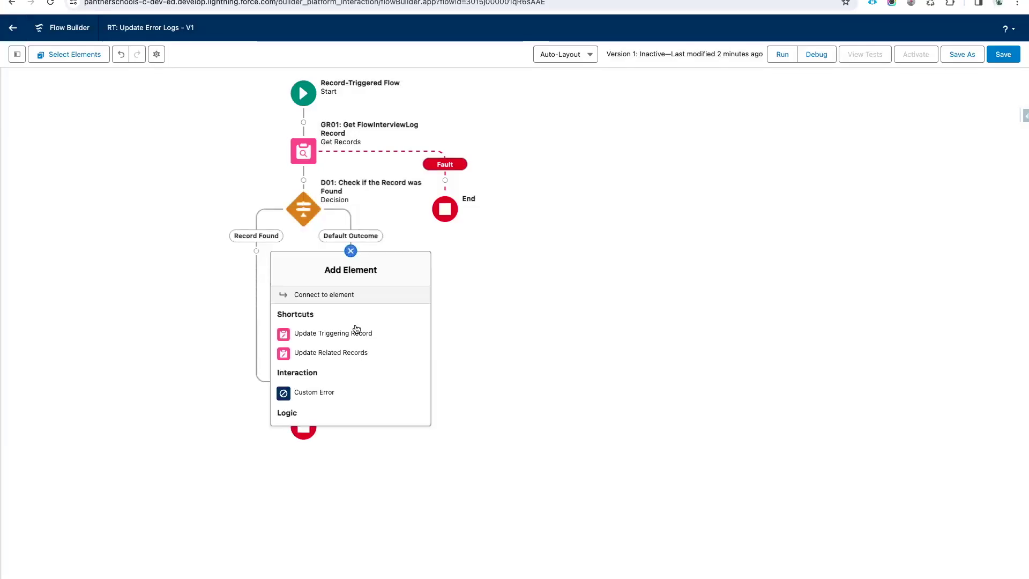
pyautogui.scroll(-3, 328, 361)
pyautogui.click(329, 358)
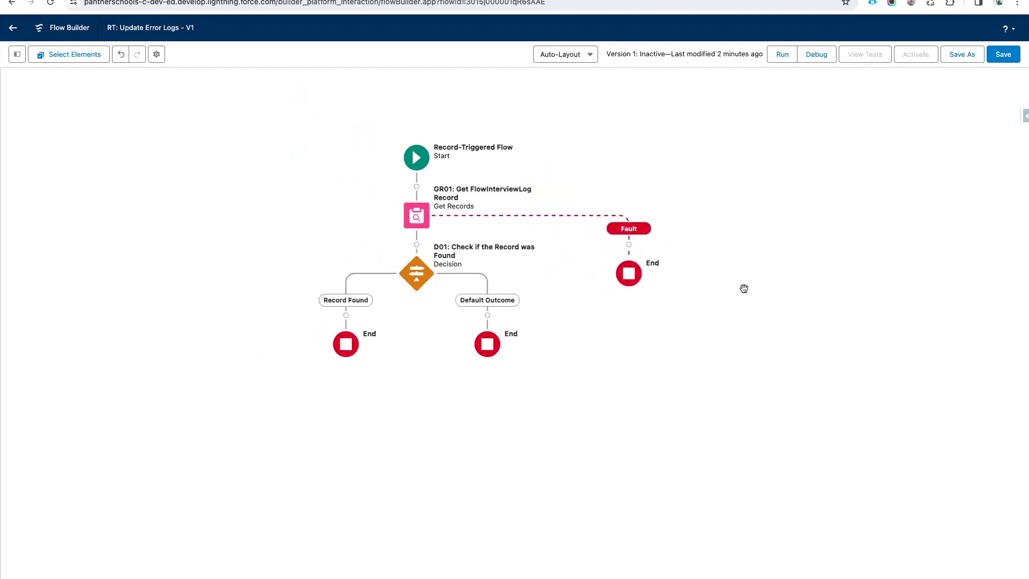
pyautogui.click(993, 59)
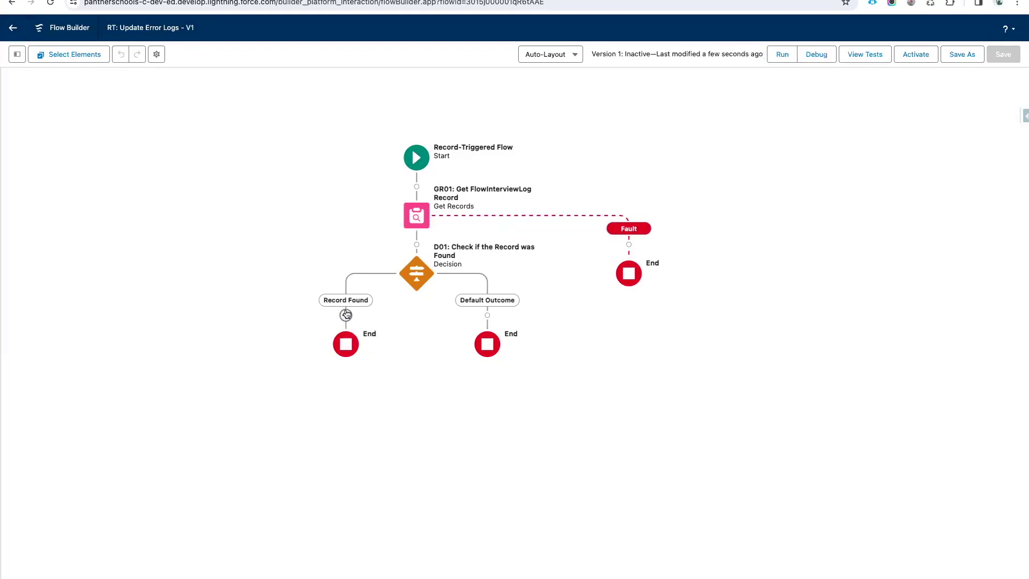
# Add an Update Triggering Record element on the Record Found path, labelled "UR01: Update Log Object".
pyautogui.click(346, 314)
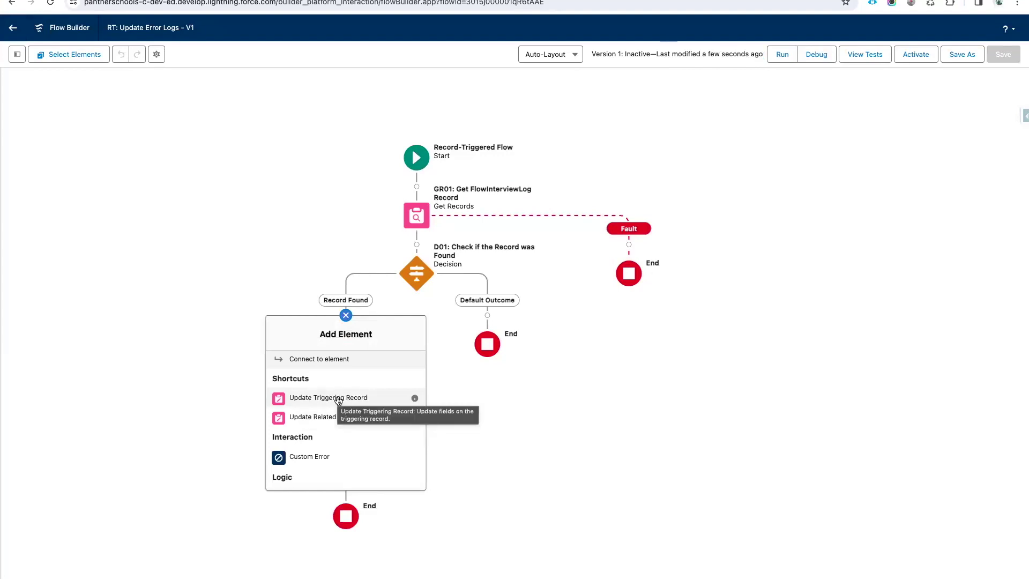
pyautogui.click(339, 398)
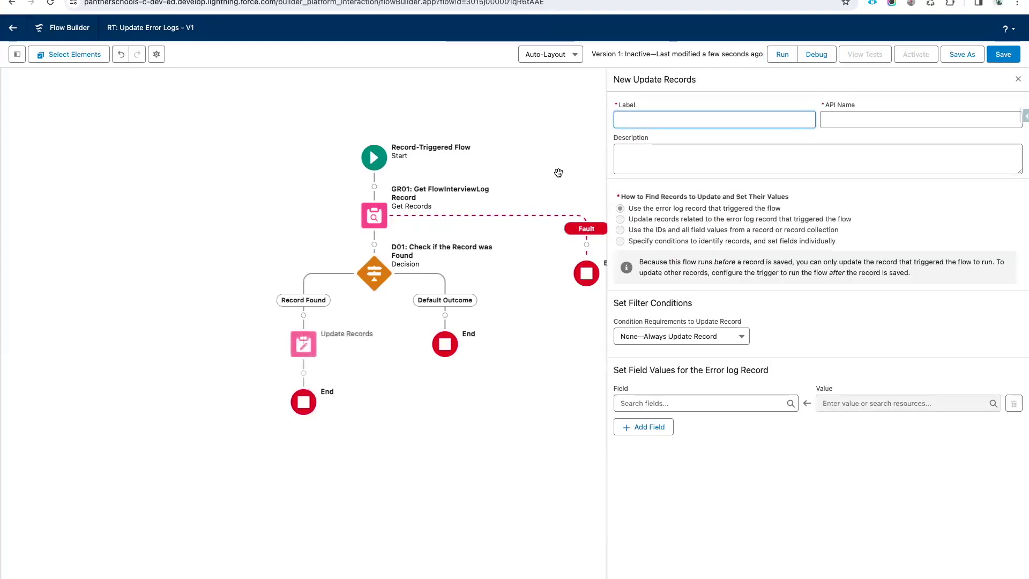
pyautogui.write('UR:')
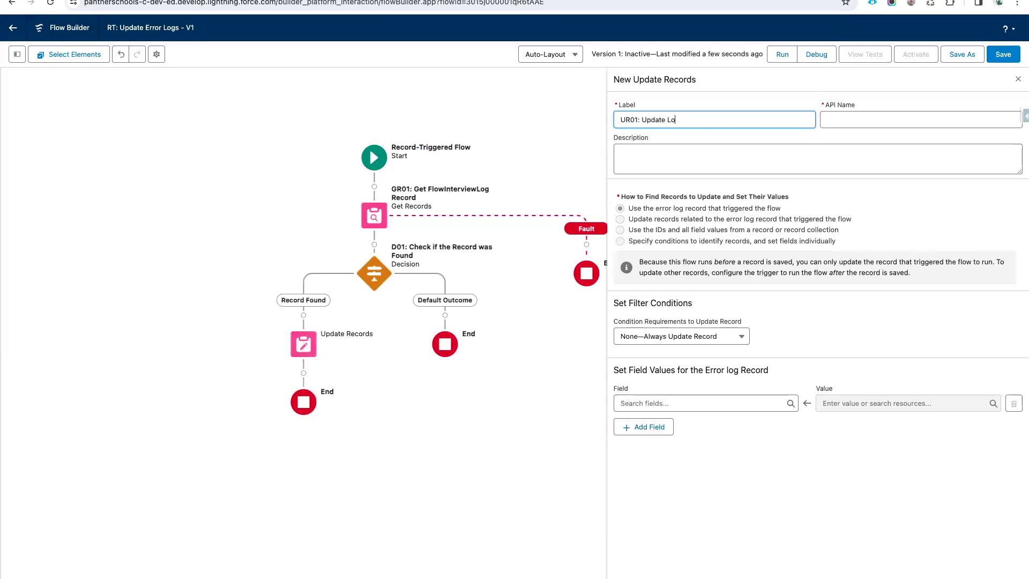
pyautogui.write('ct')
pyautogui.click(696, 177)
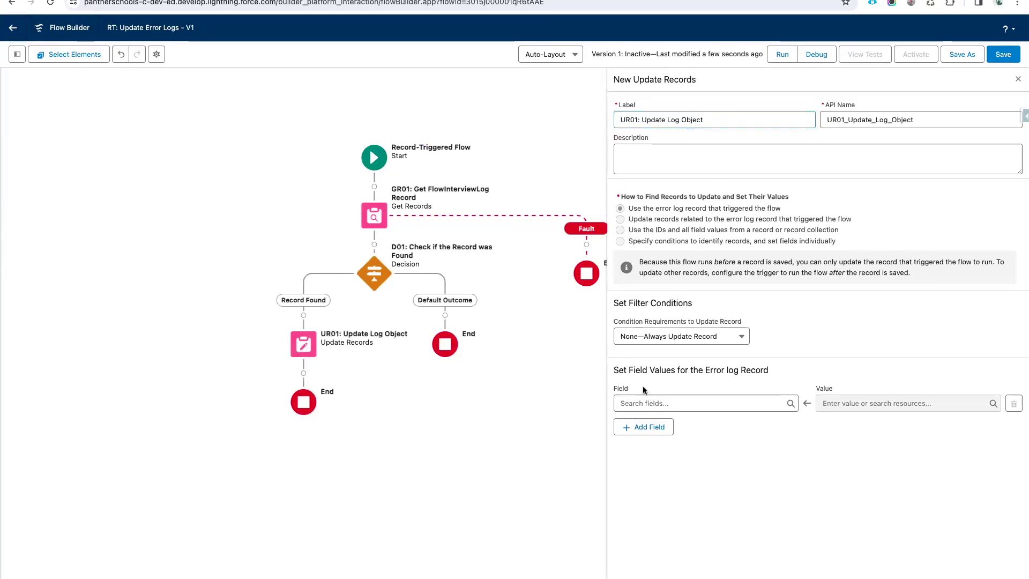
# Extend UR01 to four field rows and choose FlowDeveloperName__c and FlowNamespace__c as the first two fields.
pyautogui.click(651, 427)
pyautogui.click(646, 462)
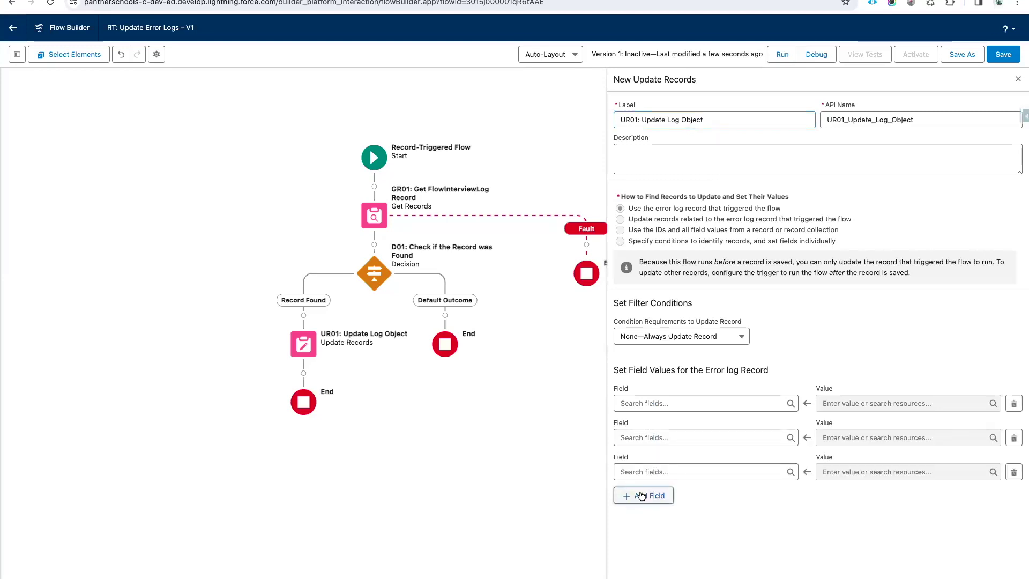
pyautogui.click(643, 496)
pyautogui.click(652, 405)
pyautogui.write('Flow')
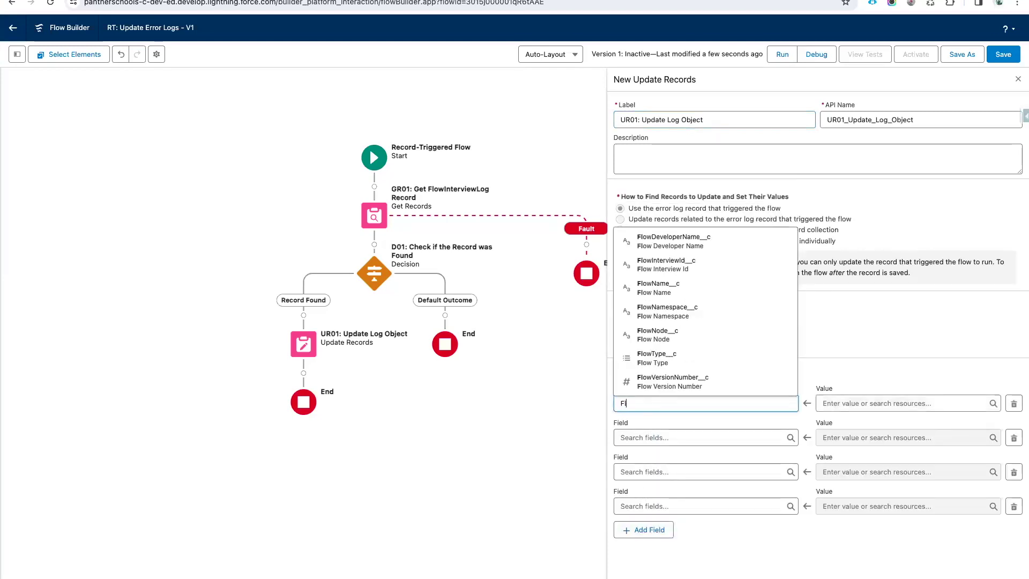
pyautogui.click(690, 248)
pyautogui.click(641, 435)
pyautogui.write('Flo')
pyautogui.click(700, 349)
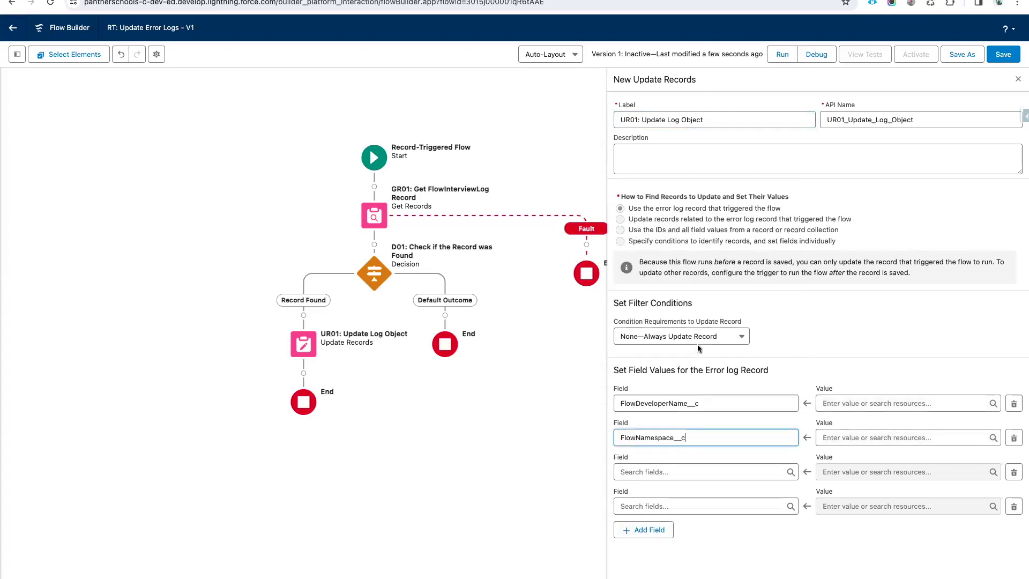
# Choose FlowVersionNumber__c, InterviewDurationInMinutes__c and, in an added fifth row, InterviewStatus__c as the remaining fields to update.
pyautogui.click(655, 472)
pyautogui.write('Flo')
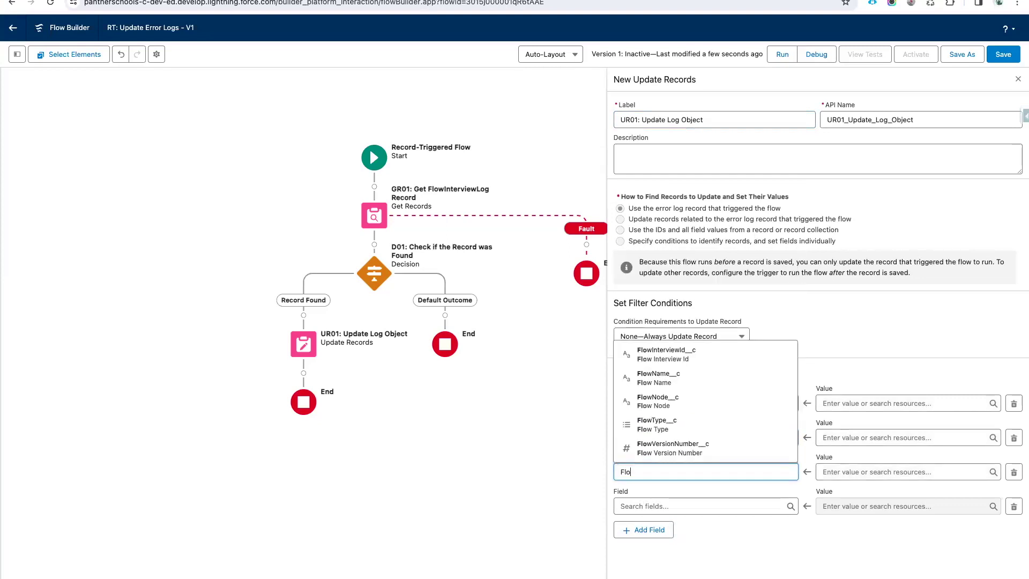
pyautogui.click(684, 451)
pyautogui.click(659, 504)
pyautogui.write('Int')
pyautogui.click(703, 460)
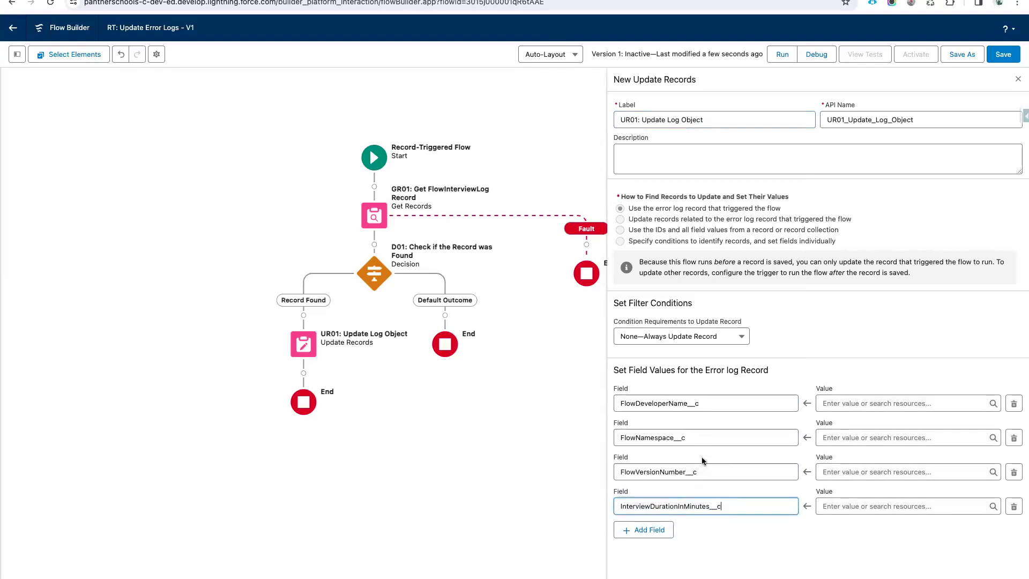
pyautogui.click(644, 531)
pyautogui.click(646, 541)
pyautogui.write('St')
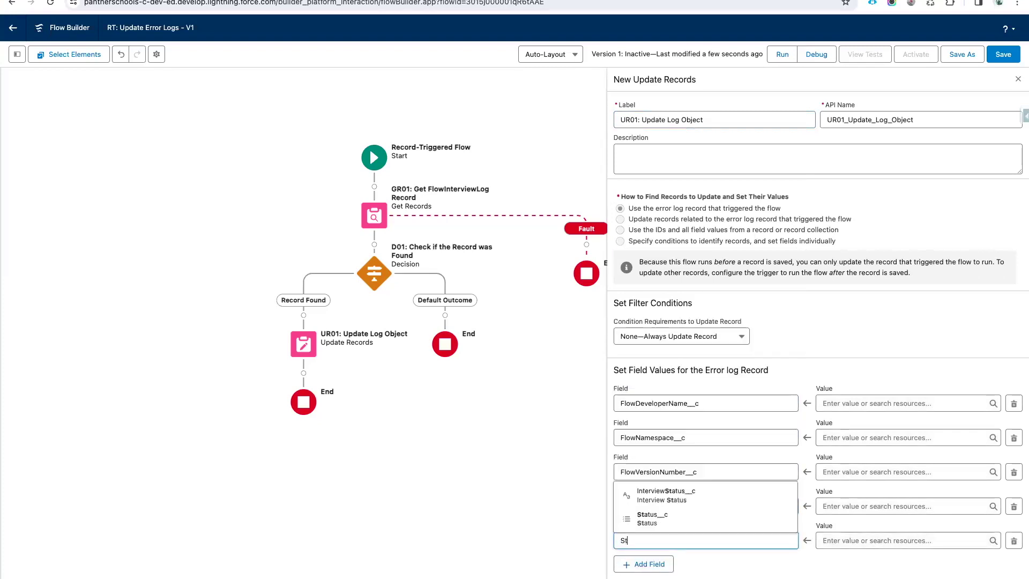
pyautogui.click(666, 493)
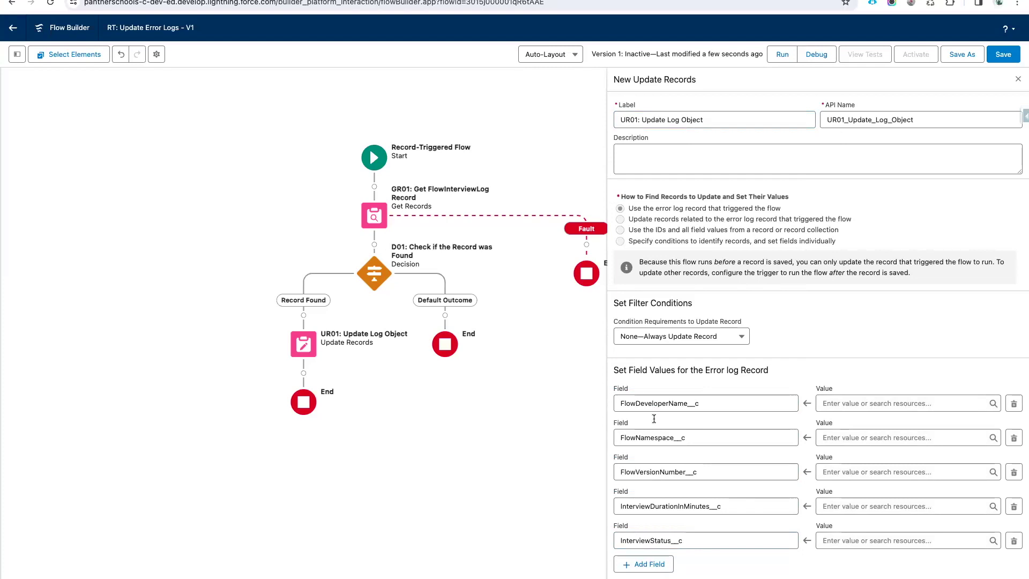
# Set the FlowDeveloperName__c value to FlowDeveloperName from the GR01 Flow Interview Log record.
pyautogui.click(835, 407)
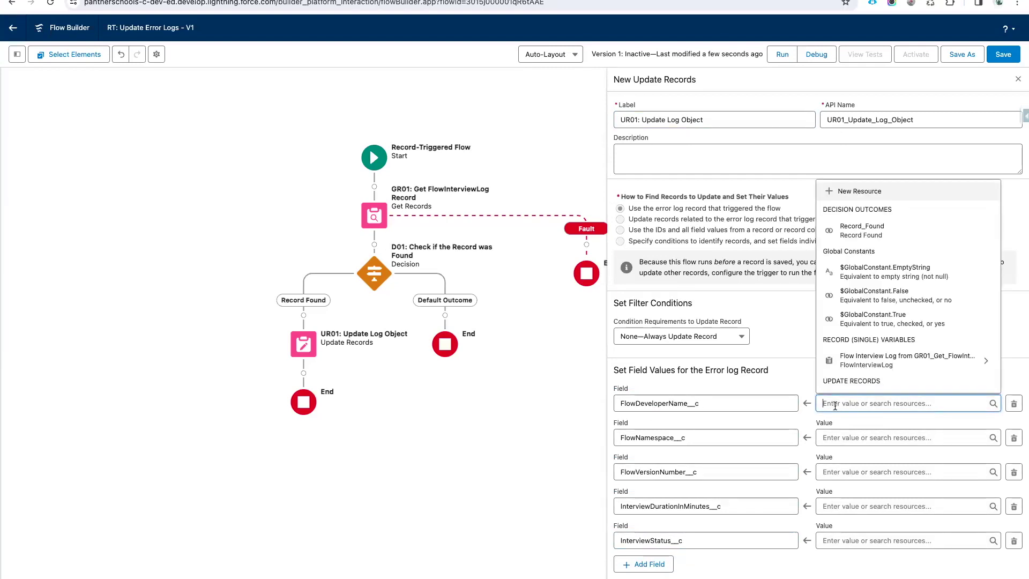
pyautogui.click(903, 358)
pyautogui.write('Deve')
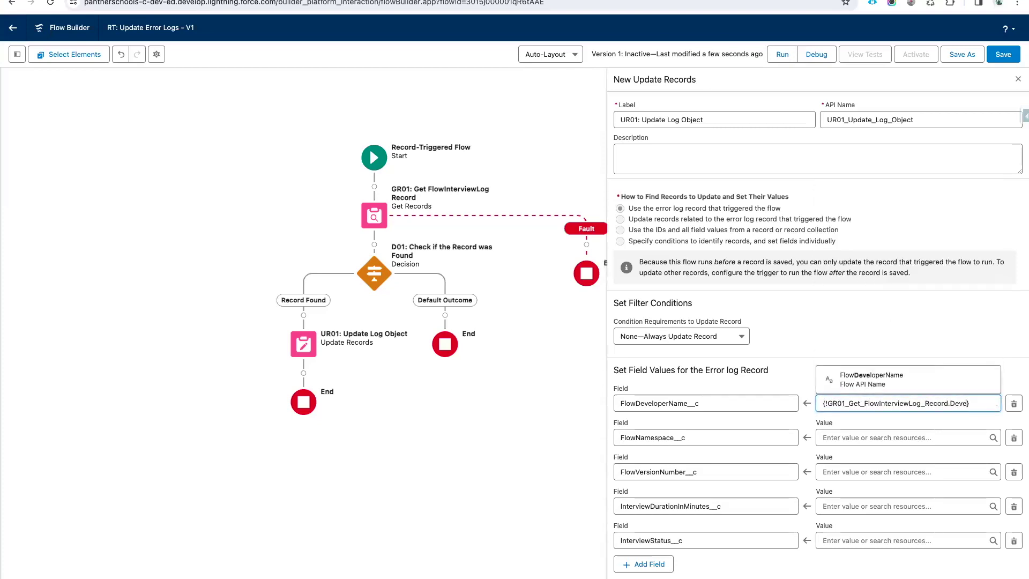
pyautogui.click(908, 379)
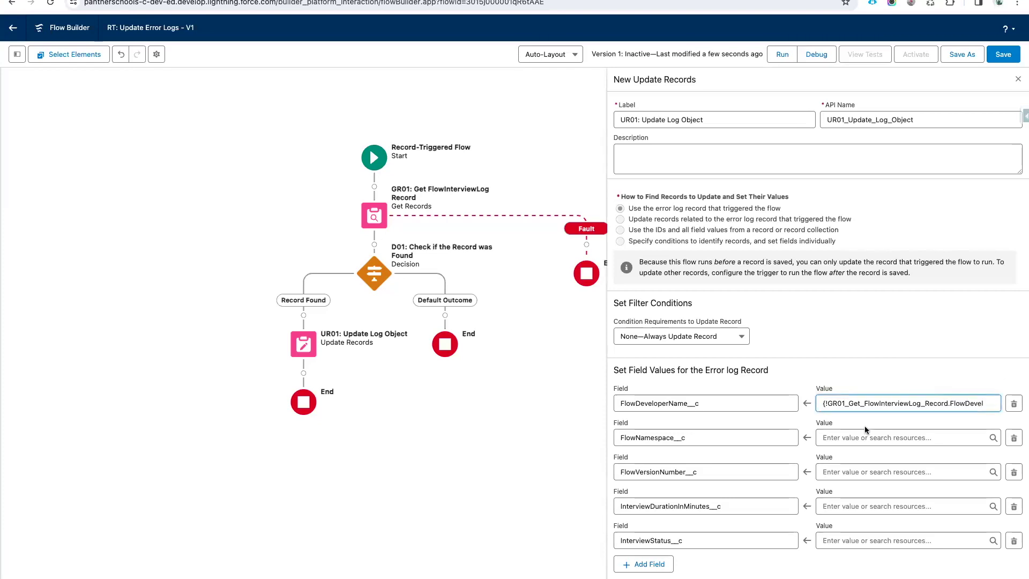
# Set the FlowNamespace__c value to FlowNamespace from the GR01 Flow Interview Log record.
pyautogui.click(860, 437)
pyautogui.click(908, 395)
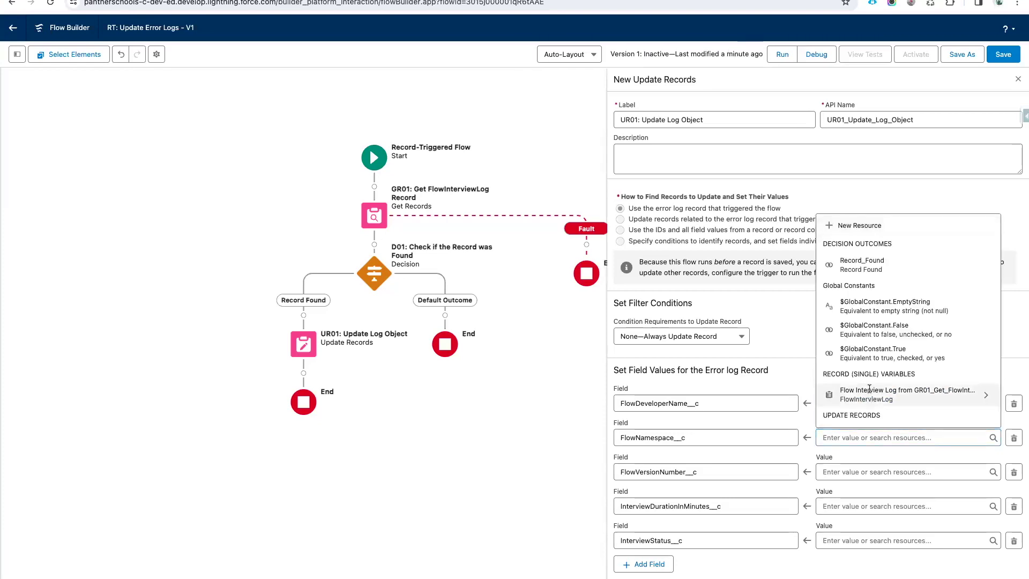
pyautogui.write('FlowInterviewLog_Record.Flow}')
pyautogui.scroll(-2, 882, 366)
pyautogui.scroll(-2, 881, 366)
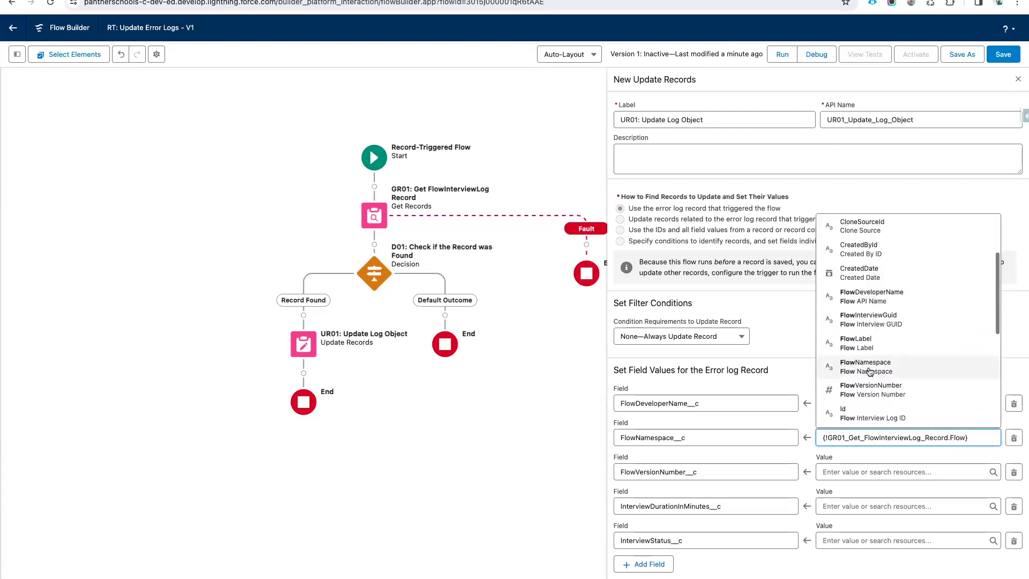
pyautogui.click(887, 367)
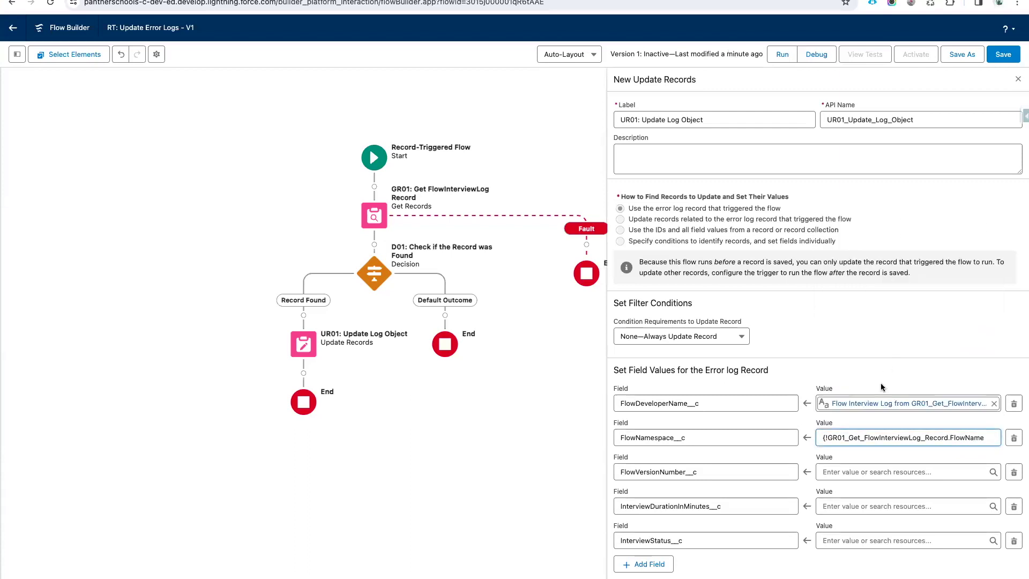
# Set the FlowVersionNumber__c value to FlowVersionNumber from the GR01 Flow Interview Log record.
pyautogui.click(853, 471)
pyautogui.write('Ver')
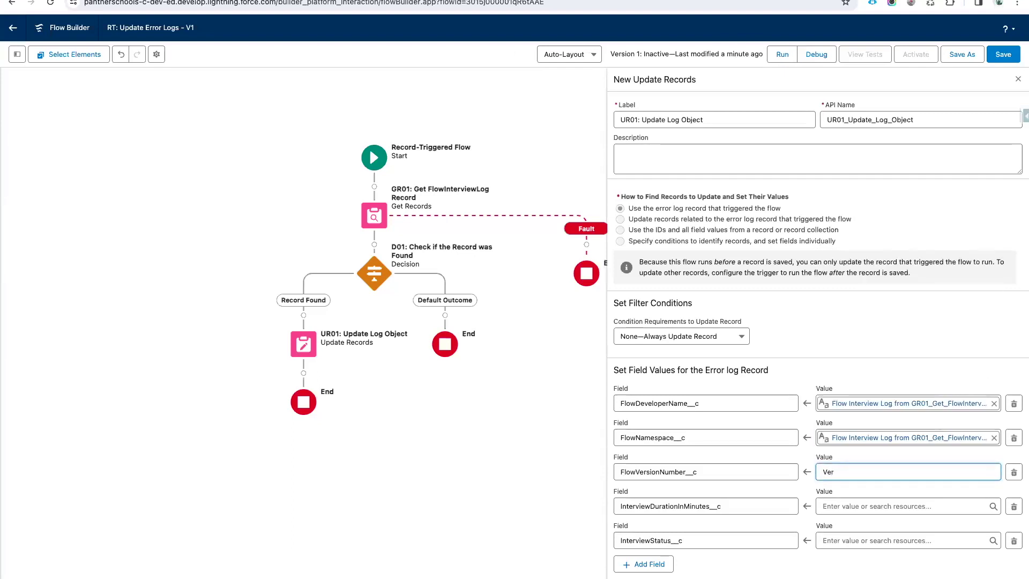
pyautogui.press('BackSpace')
pyautogui.press('BackSpace')
pyautogui.press('BackSpace')
pyautogui.click(881, 449)
pyautogui.write('Ve')
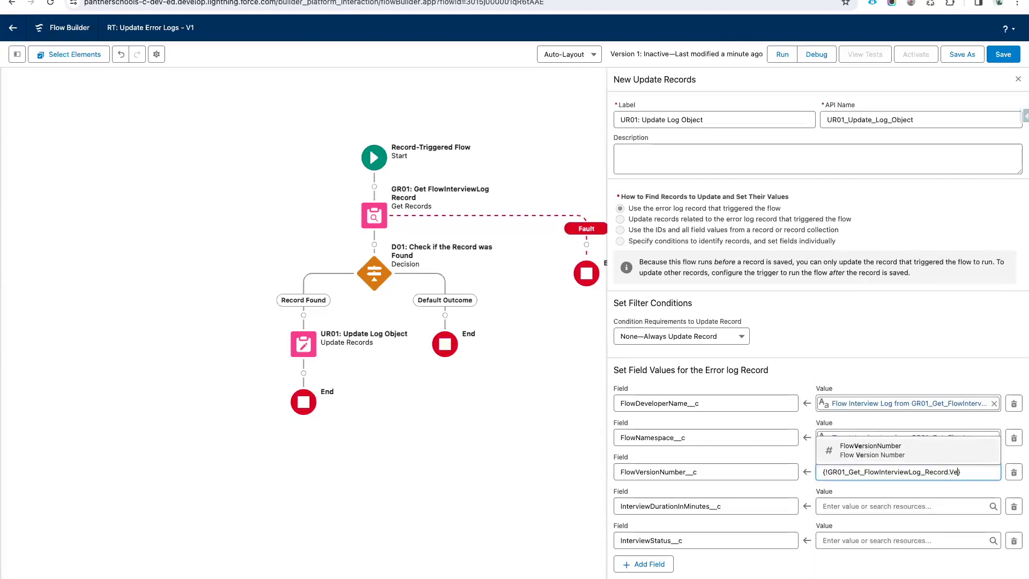
pyautogui.click(884, 453)
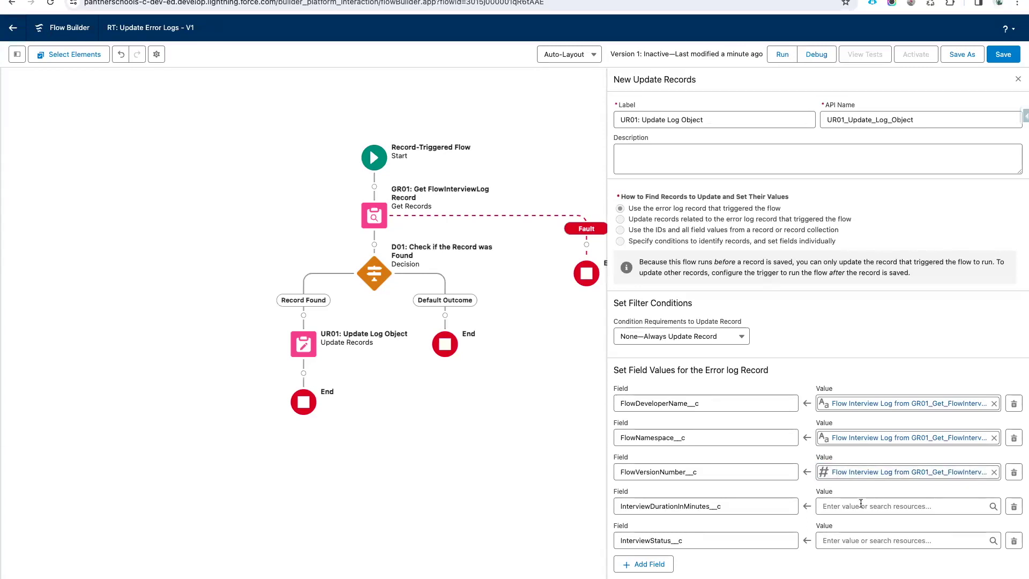
# Set the InterviewDurationInMinutes__c value to InterviewDurationInMinutes from the GR01 Flow Interview Log record.
pyautogui.click(861, 505)
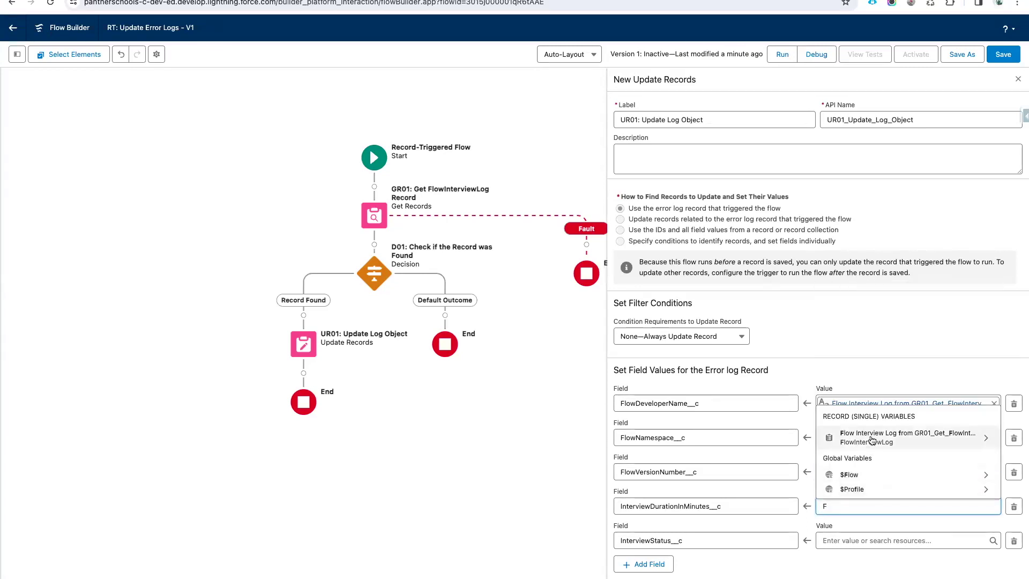
pyautogui.click(906, 333)
pyautogui.write('Un')
pyautogui.press('BackSpace')
pyautogui.press('BackSpace')
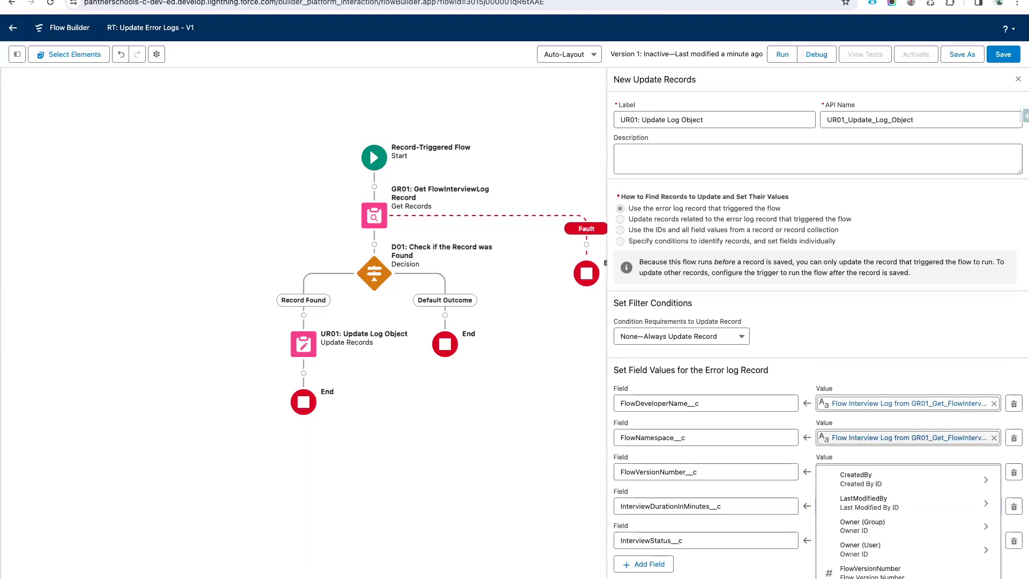
pyautogui.write('Un')
pyautogui.press('BackSpace')
pyautogui.press('BackSpace')
pyautogui.write('D')
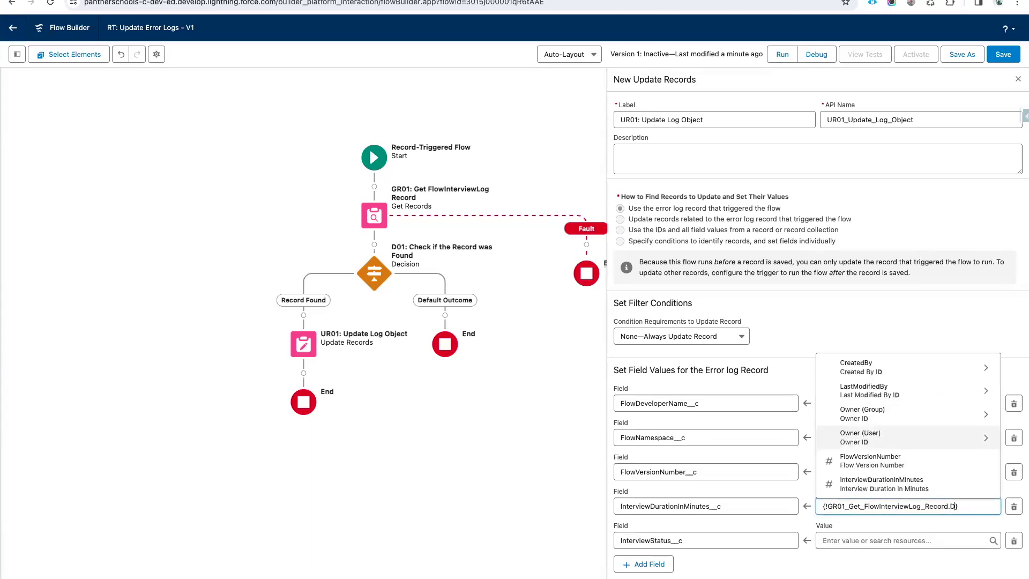
pyautogui.click(905, 484)
# Set the InterviewStatus__c value to InterviewStatus from the GR01 Flow Interview Log record.
pyautogui.click(870, 534)
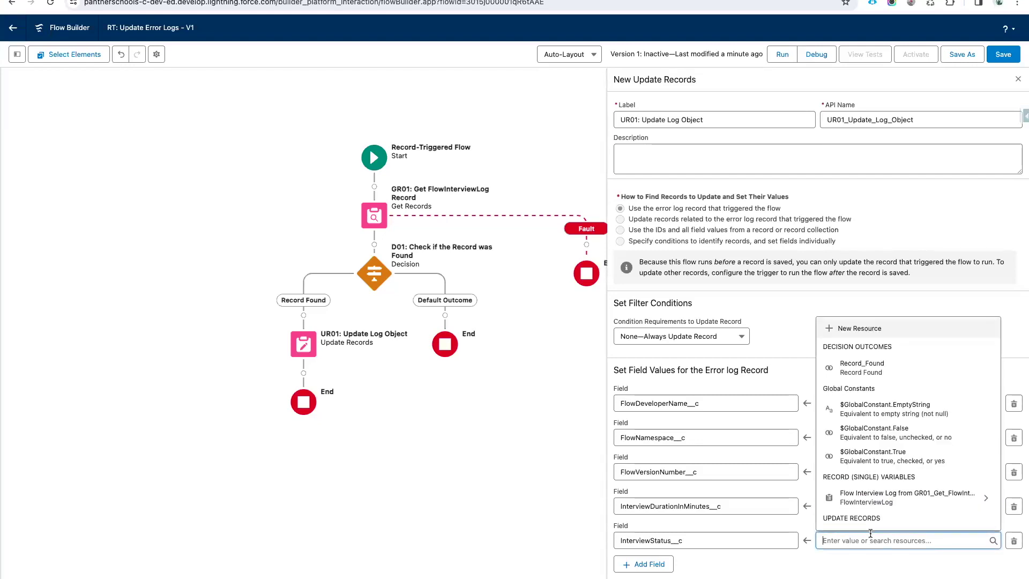
pyautogui.click(906, 519)
pyautogui.write('Stat')
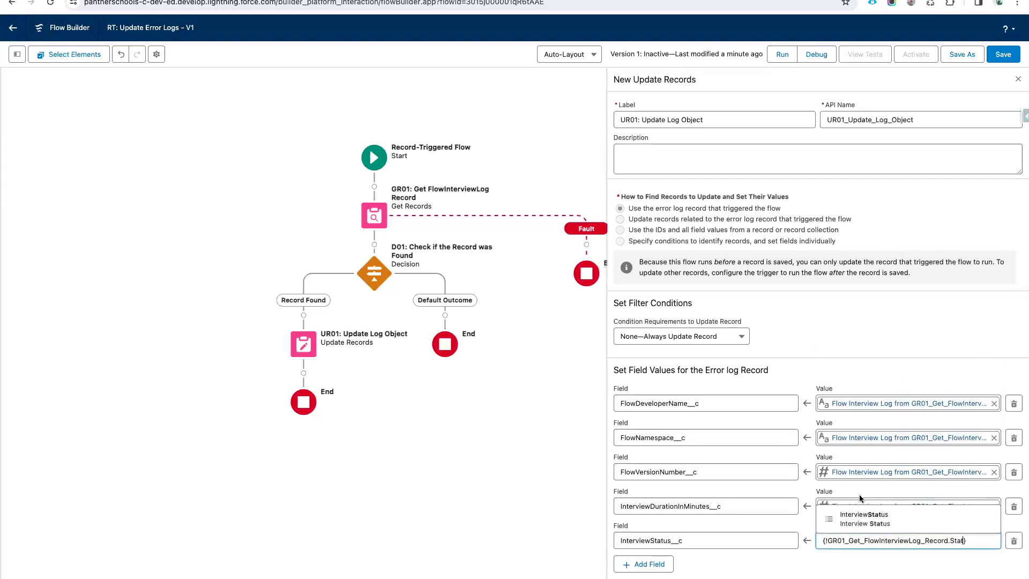
pyautogui.click(872, 519)
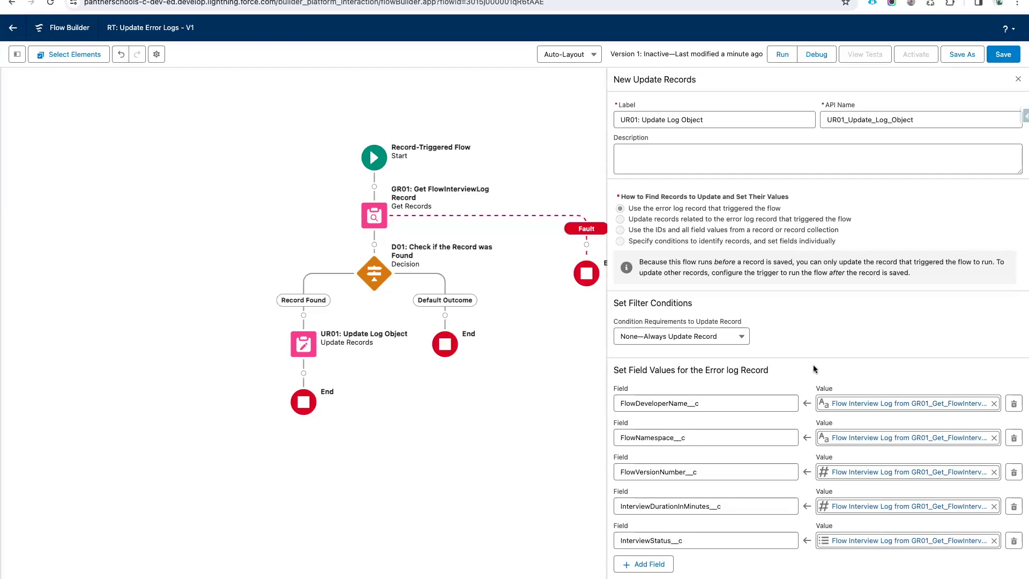
# Add a sixth field row to the Error log update and choose FlowName__c as its field.
pyautogui.click(649, 564)
pyautogui.click(649, 573)
pyautogui.write('Flo')
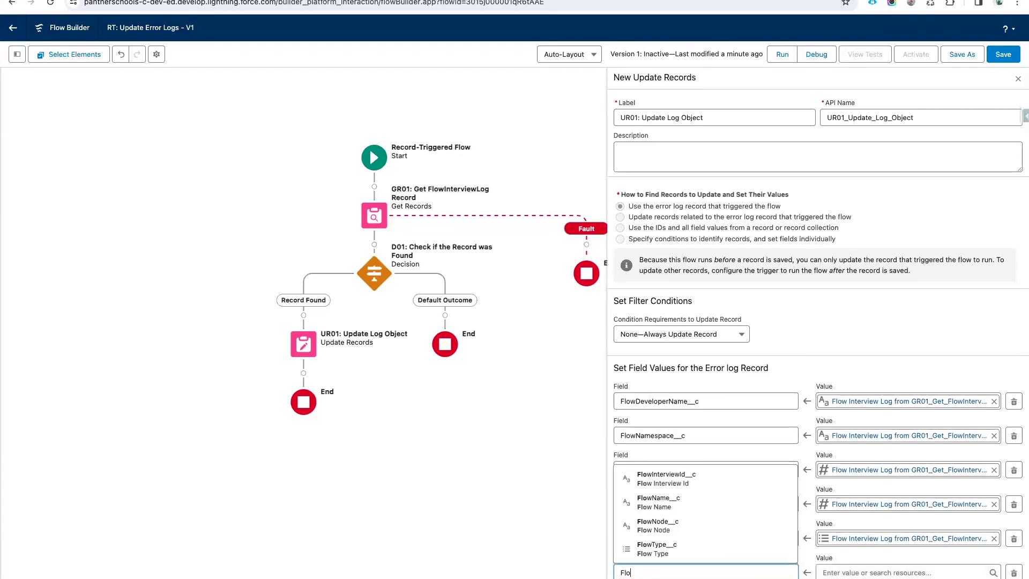
pyautogui.click(659, 503)
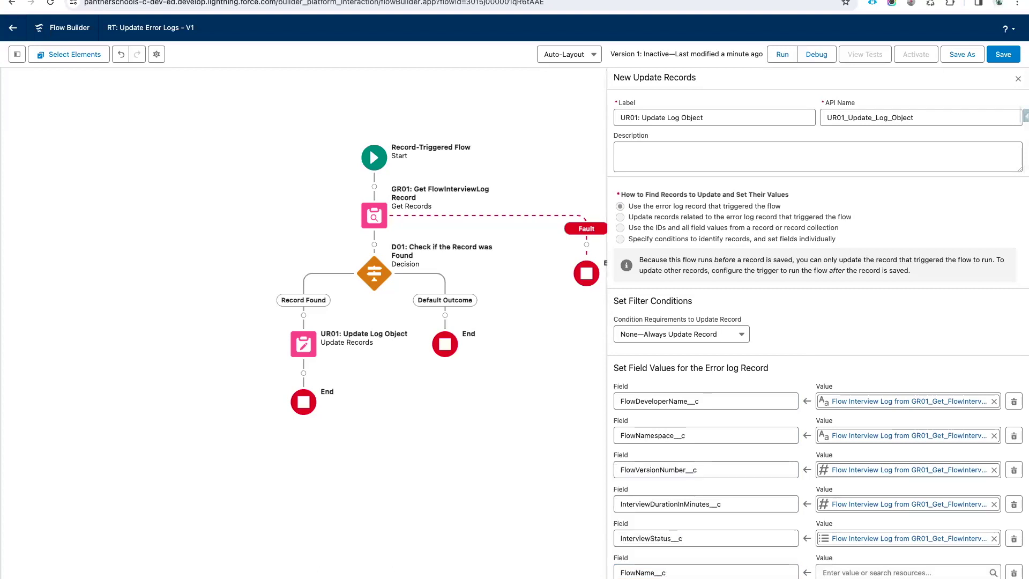
# Set the FlowName__c value to Name from the GR01 Flow Interview Log record.
pyautogui.click(873, 572)
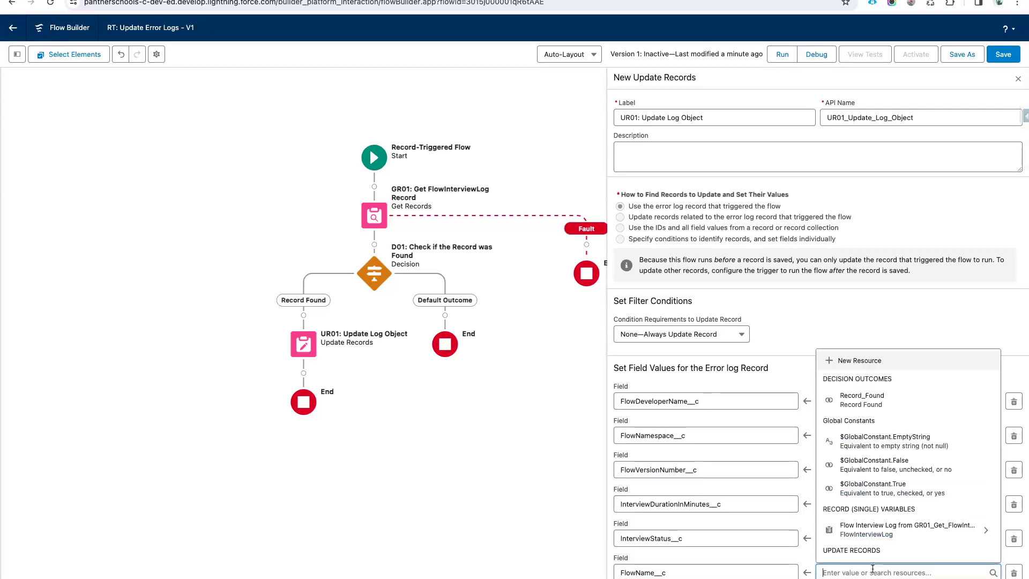
pyautogui.click(890, 530)
pyautogui.write('FlowInterviewLog_Record.Flow')
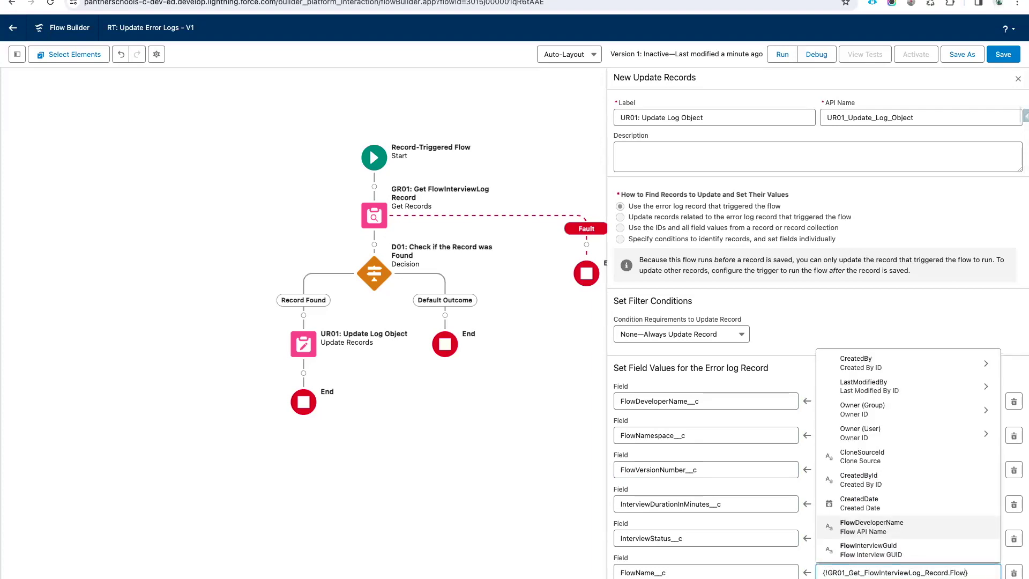
pyautogui.write('n')
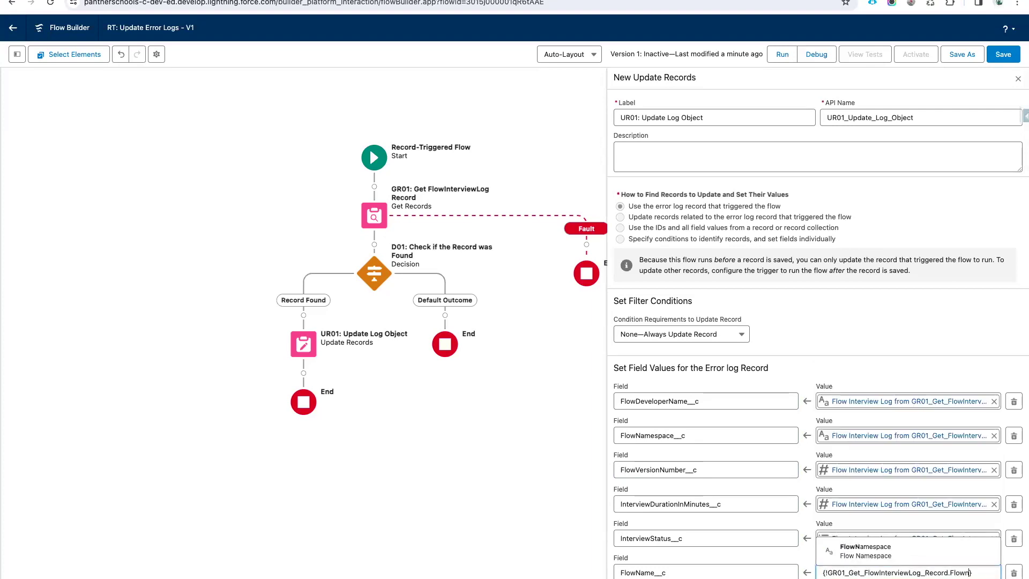
pyautogui.press('BackSpace')
pyautogui.press('BackSpace')
pyautogui.press('BackSpace')
pyautogui.press('BackSpace')
pyautogui.press('BackSpace')
pyautogui.write('N')
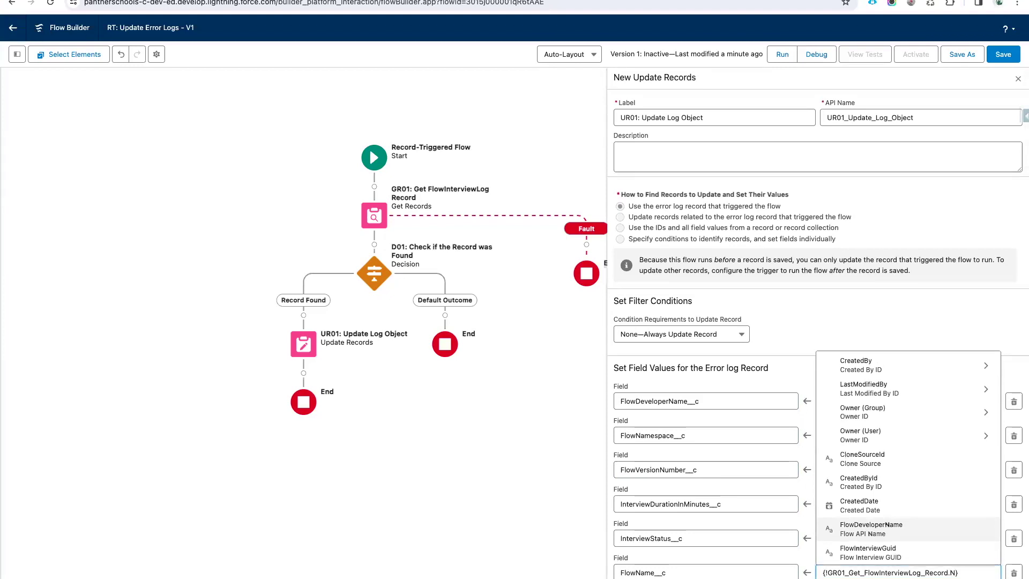
pyautogui.write('am')
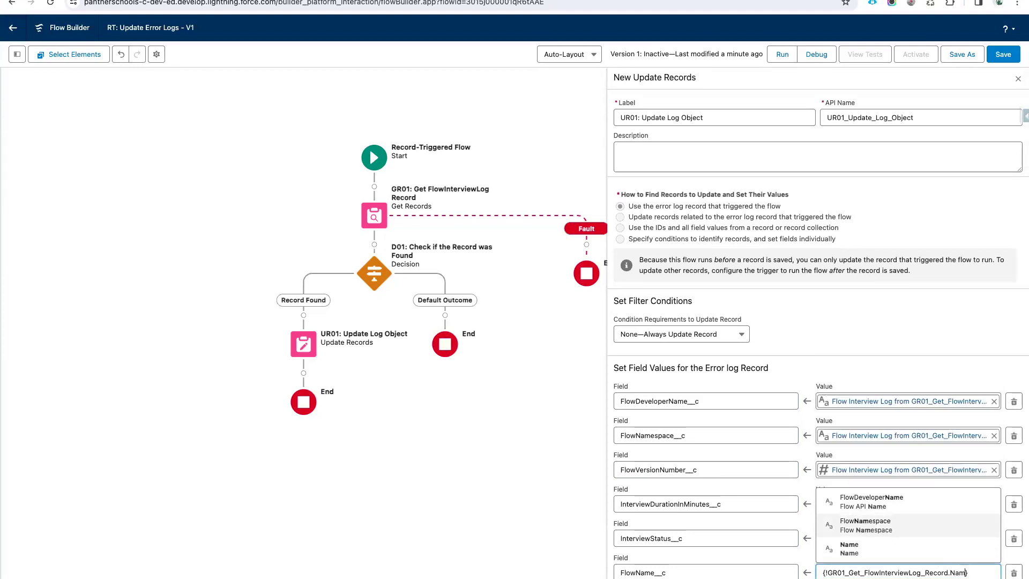
pyautogui.click(873, 550)
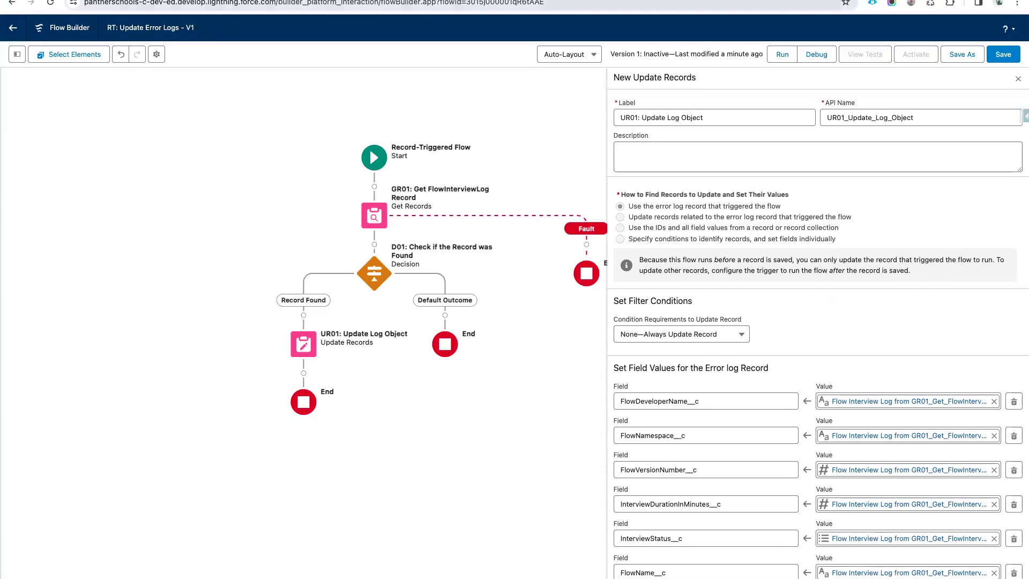
# Look through the FlowInterviewLog fields in the Salesforce object reference, copy the FlowLabel field name and return to Flow Builder.
pyautogui.hotkey('ctrl', 'Tab')
pyautogui.scroll(-10, 459, 232)
pyautogui.scroll(-15, 458, 232)
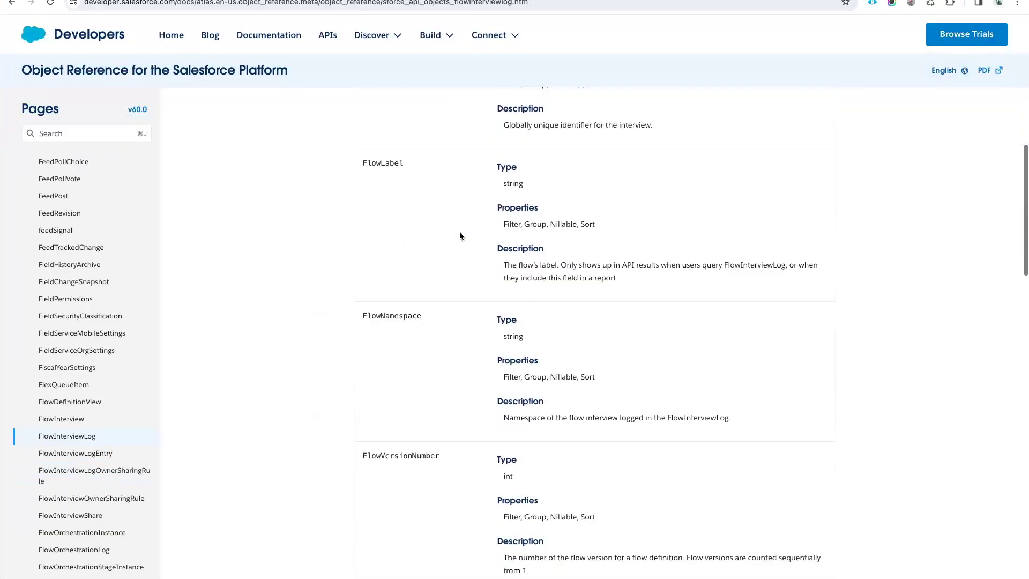
pyautogui.scroll(-6, 455, 322)
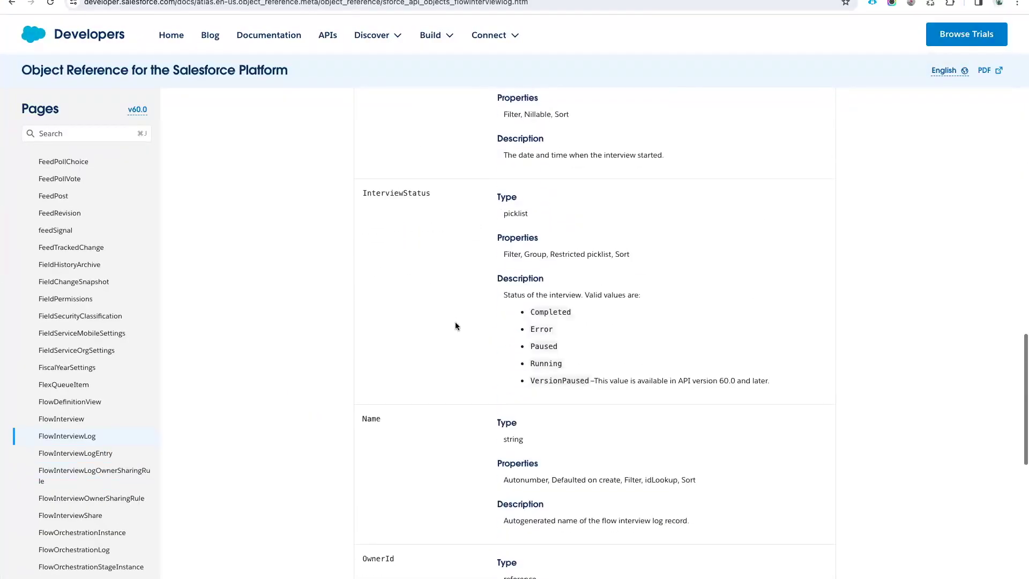
pyautogui.scroll(8, 455, 321)
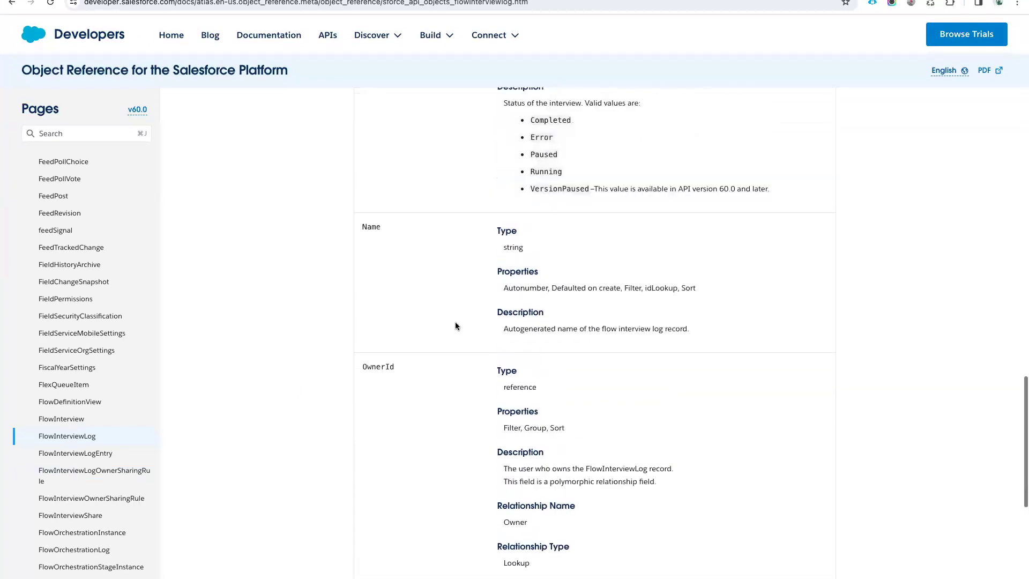
pyautogui.scroll(9, 455, 323)
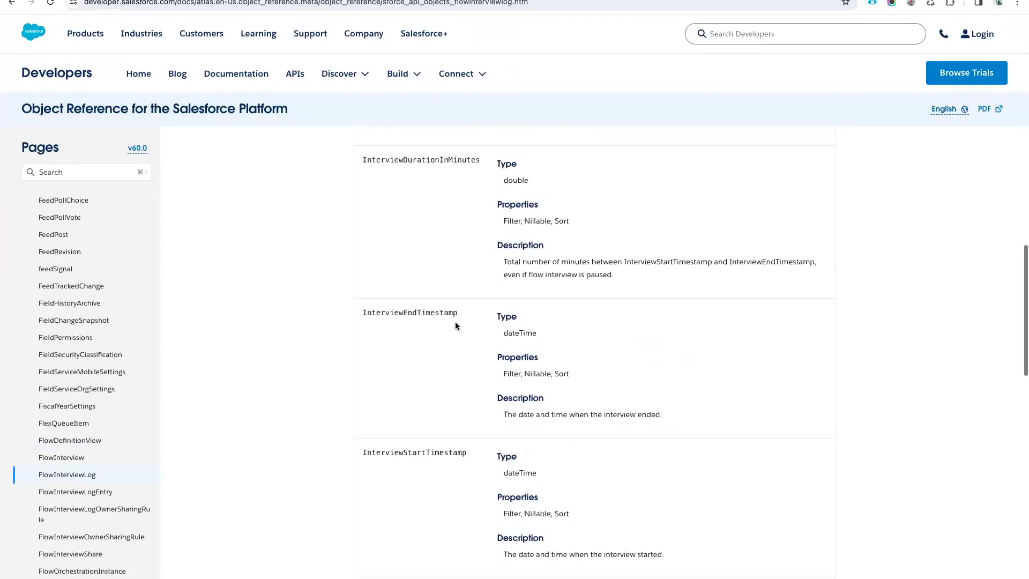
pyautogui.scroll(3, 455, 325)
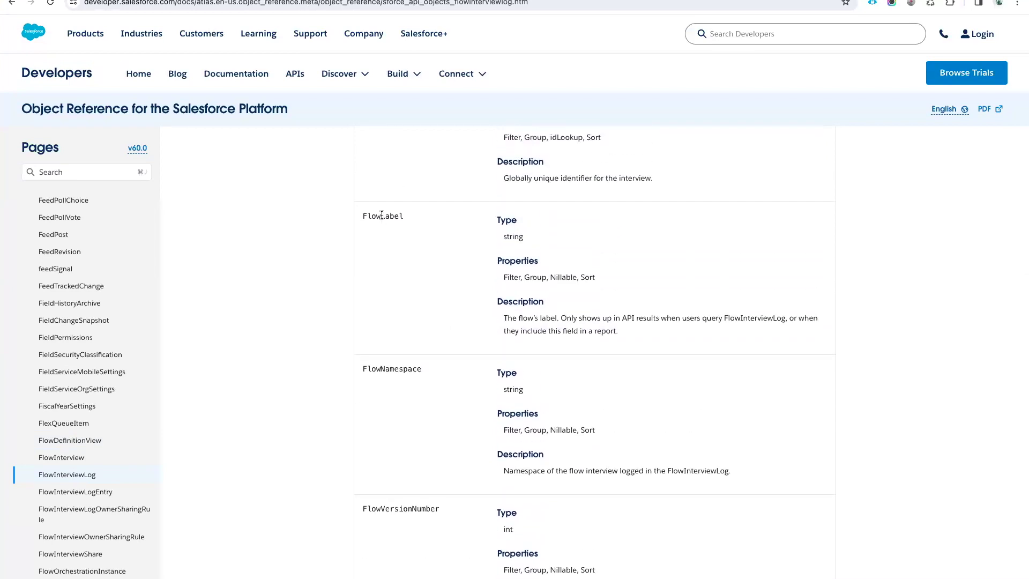
pyautogui.doubleClick(383, 215)
pyautogui.hotkey('ctrl', 'c')
pyautogui.hotkey('ctrl', 'Tab')
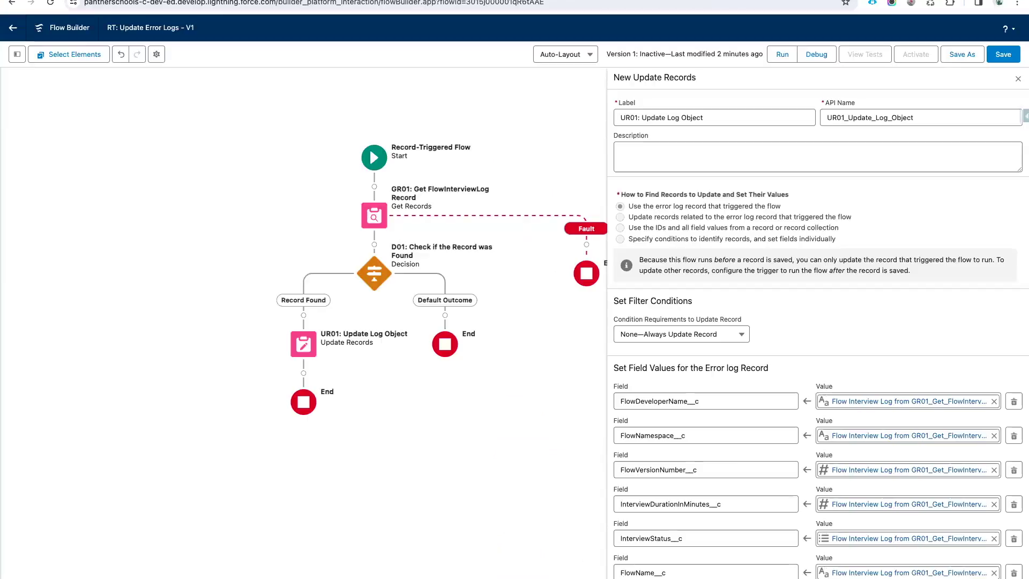
# Replace Name with FlowLabel in the GR01 record reference that supplies the FlowName__c value.
pyautogui.click(882, 572)
pyautogui.click(952, 574)
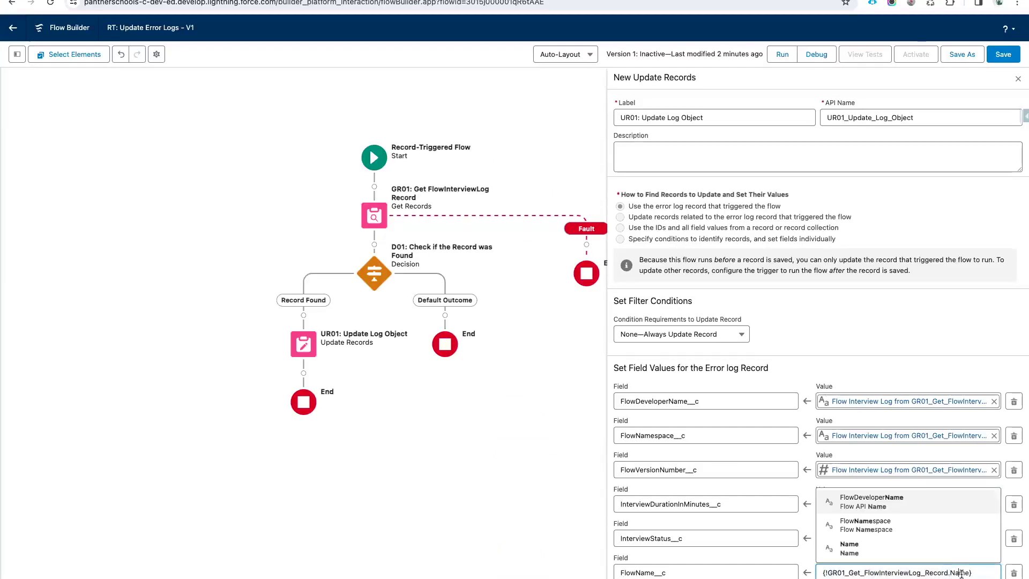
pyautogui.doubleClick(961, 573)
pyautogui.hotkey('ctrl', 'v')
pyautogui.click(856, 569)
pyautogui.press('Tab')
pyautogui.click(955, 573)
pyautogui.press('BackSpace')
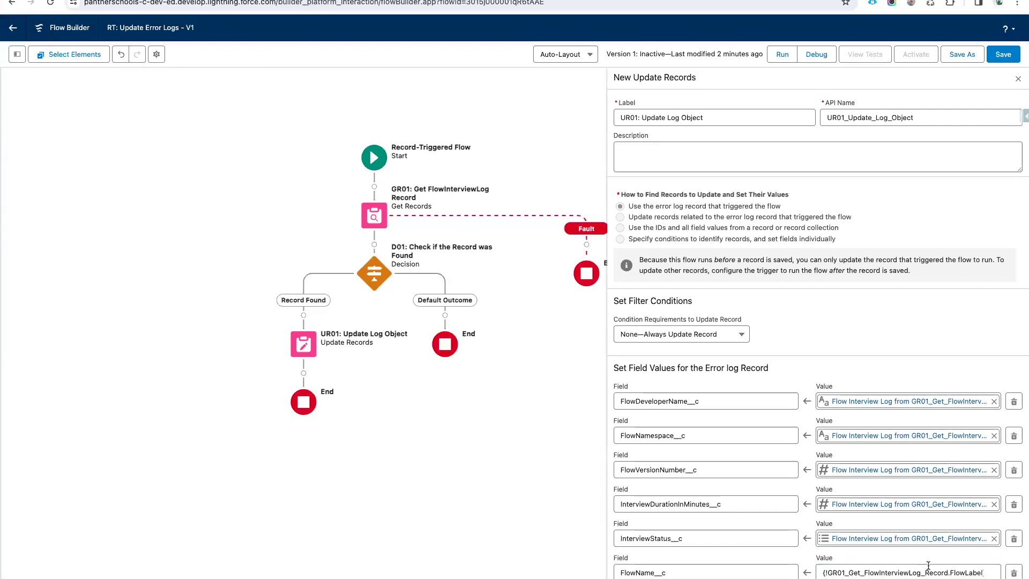
pyautogui.click(875, 568)
pyautogui.write('}')
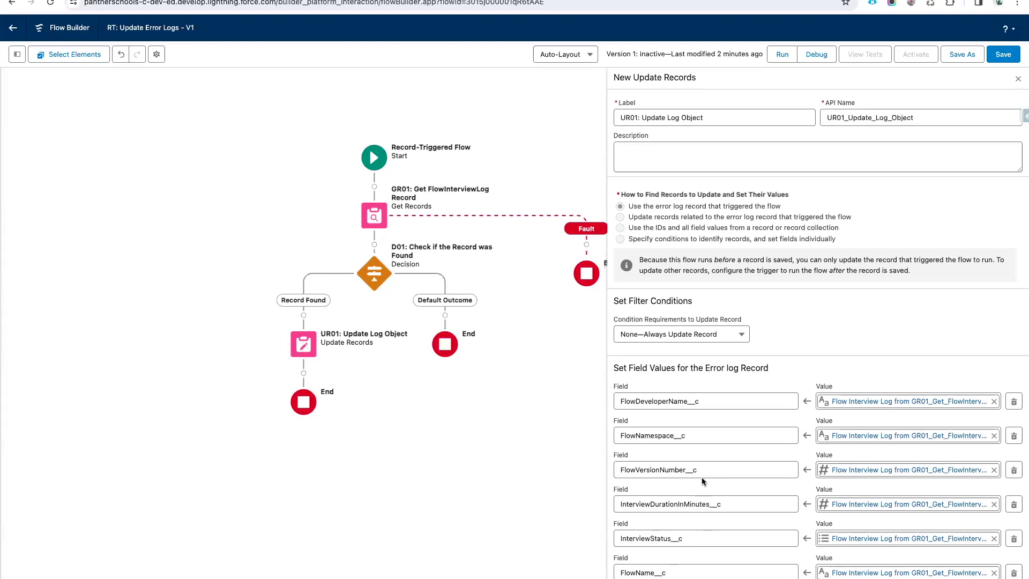
# Save the flow and reopen the UR01: Update Log Object element for editing.
pyautogui.click(1000, 54)
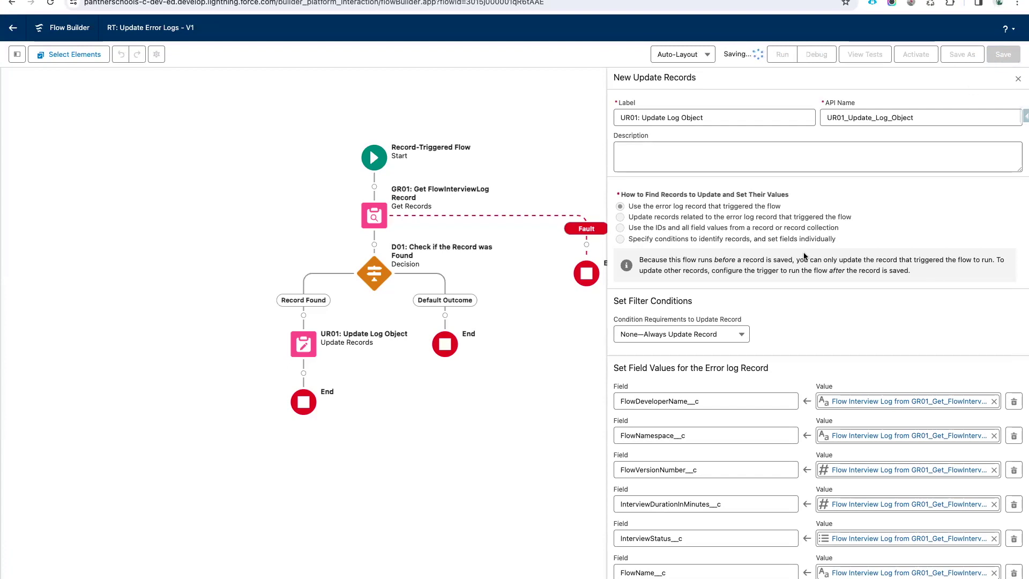
pyautogui.click(304, 345)
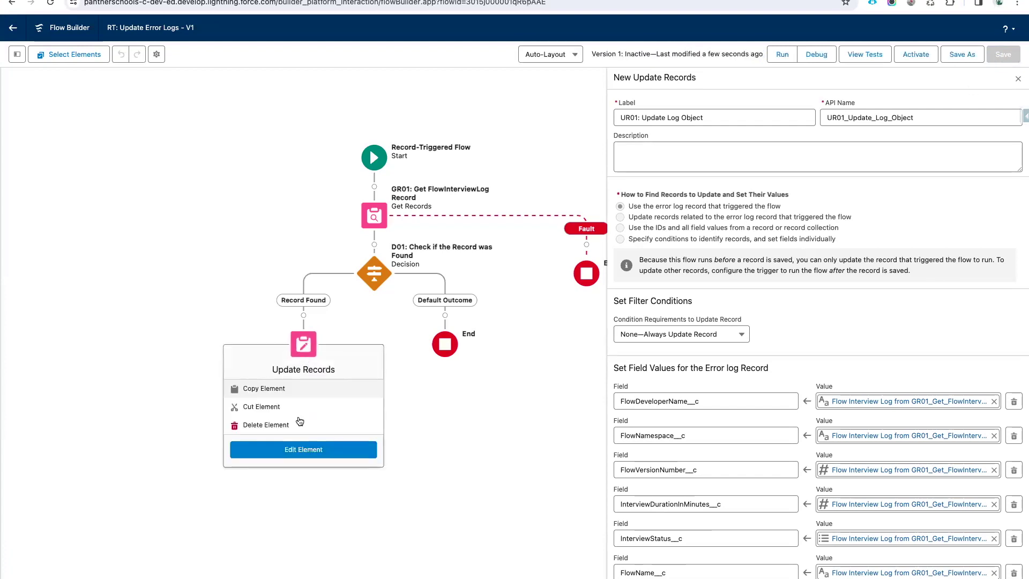
pyautogui.click(310, 450)
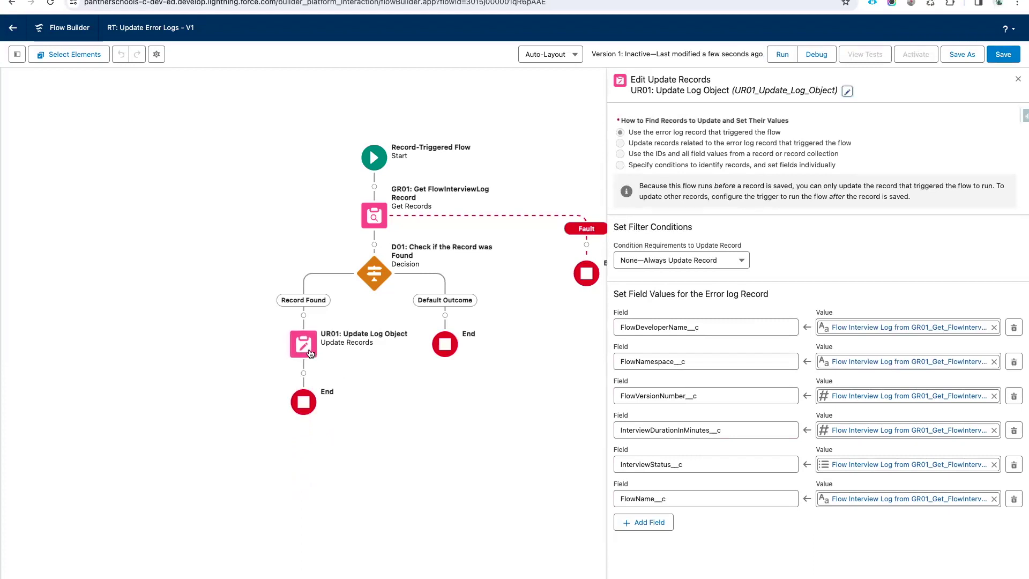
pyautogui.click(310, 353)
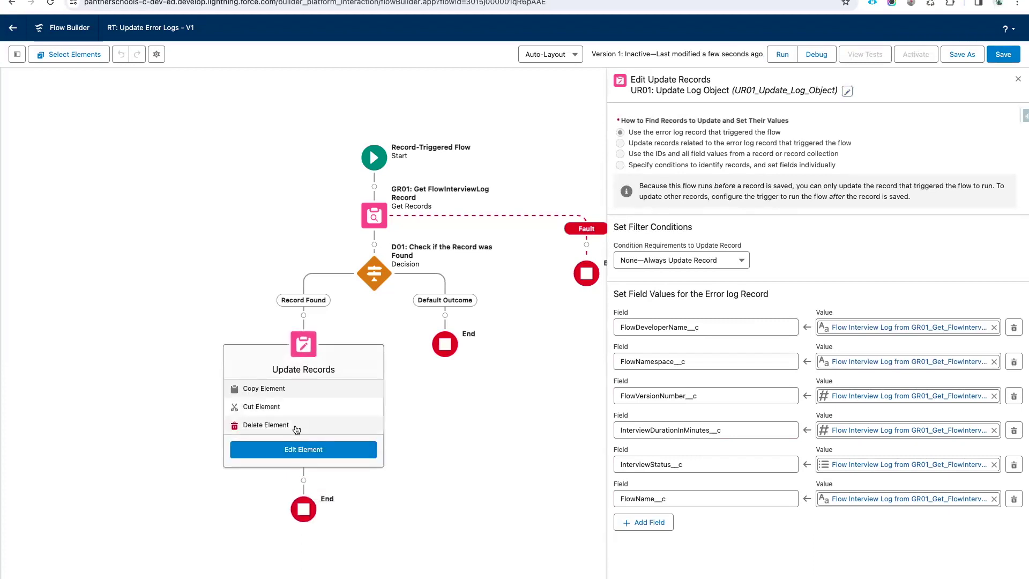
pyautogui.click(459, 415)
# Save the flow again and close the UR01: Update Log Object settings.
pyautogui.moveTo(474, 168); pyautogui.dragTo(442, 169)
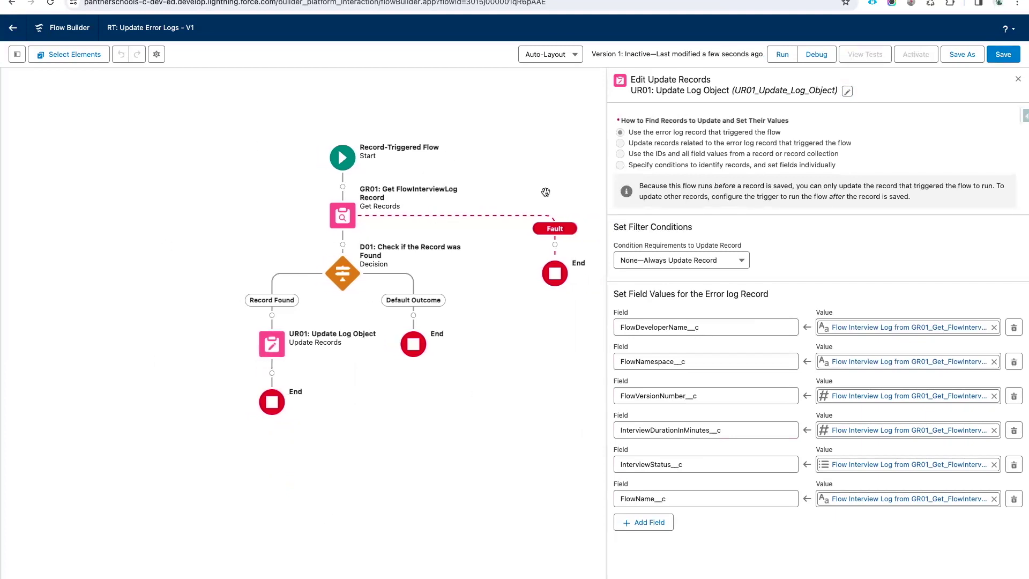
pyautogui.click(1003, 54)
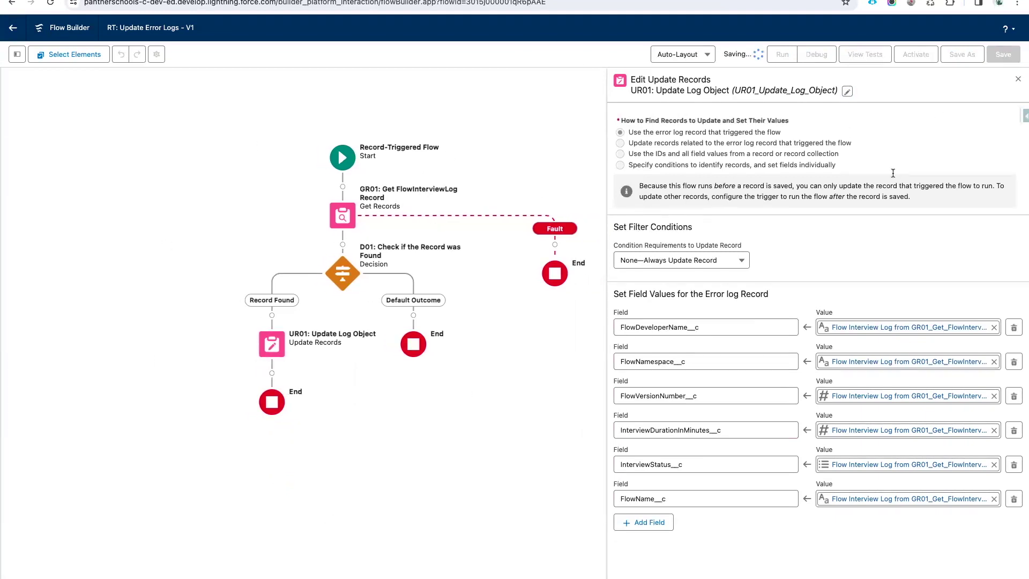
pyautogui.click(1018, 79)
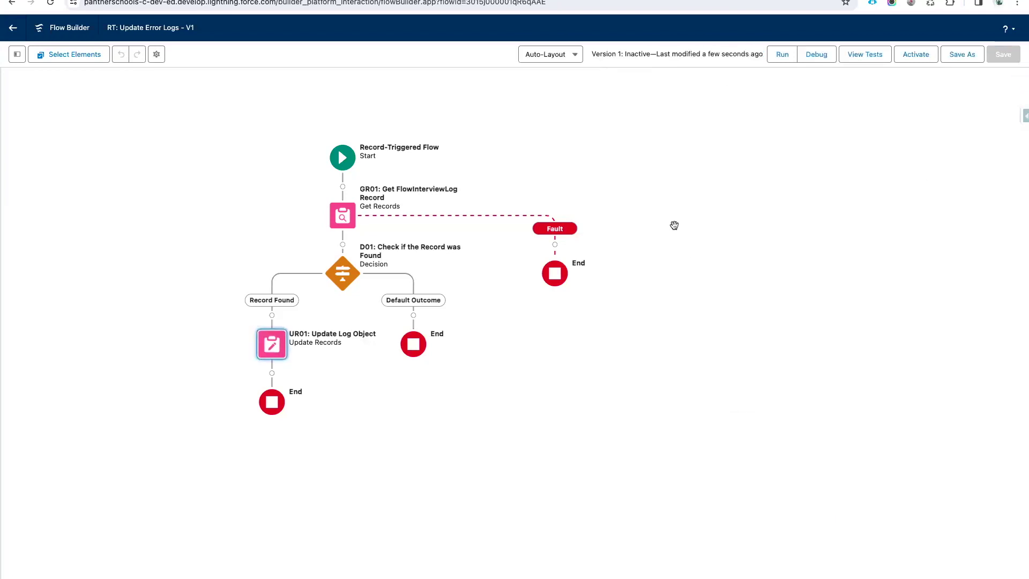
pyautogui.moveTo(674, 225); pyautogui.dragTo(755, 227)
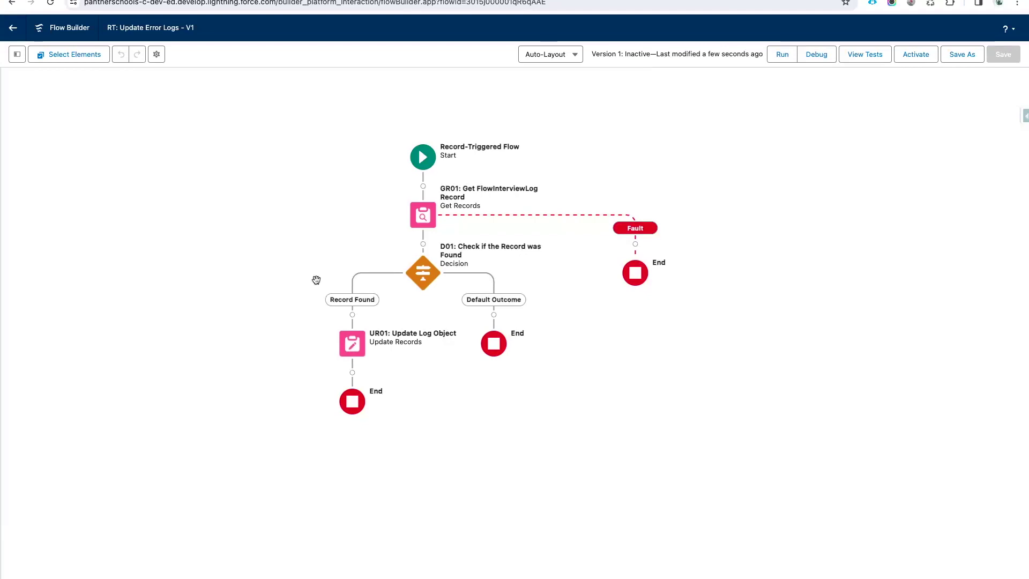
# Show the flow's resource list and run a debug of the flow with LOG-1009 as the triggering Error log record.
pyautogui.click(16, 54)
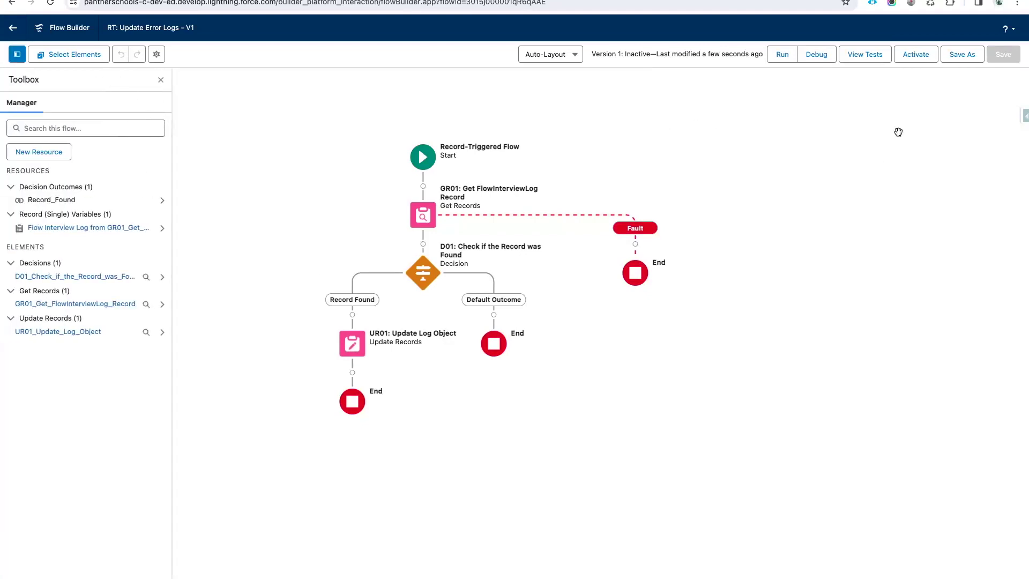
pyautogui.click(817, 55)
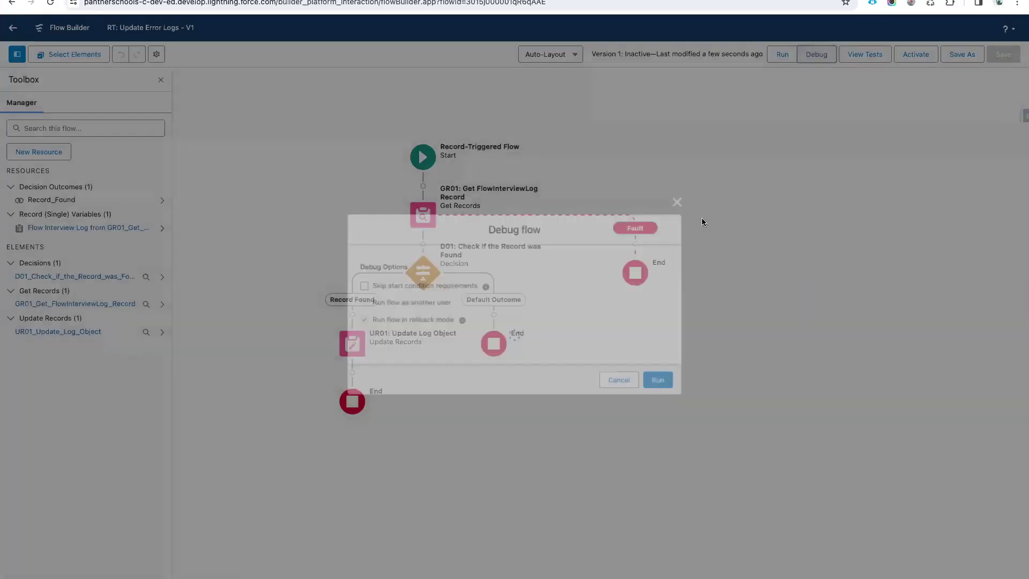
pyautogui.click(455, 359)
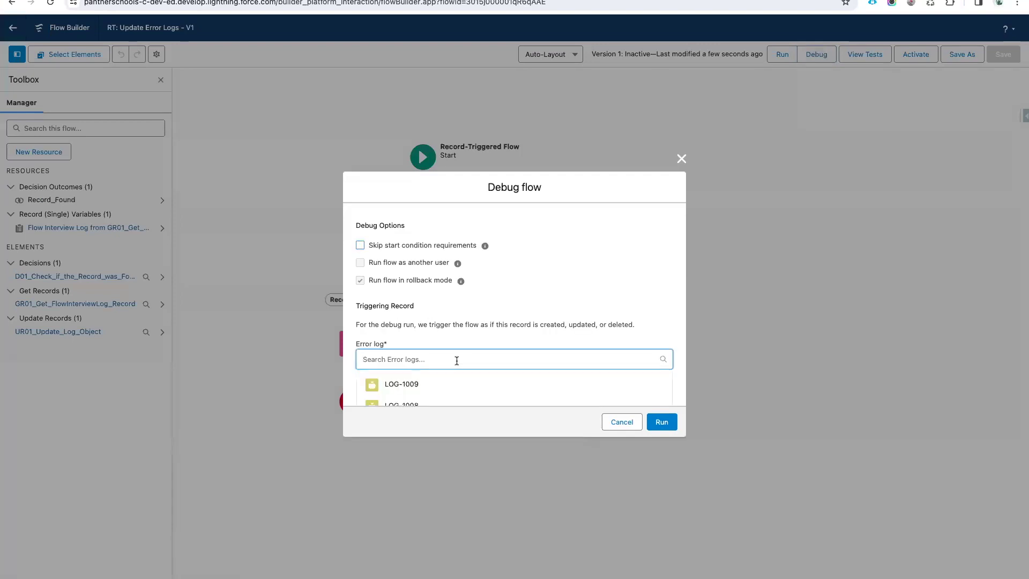
pyautogui.click(427, 385)
pyautogui.click(662, 424)
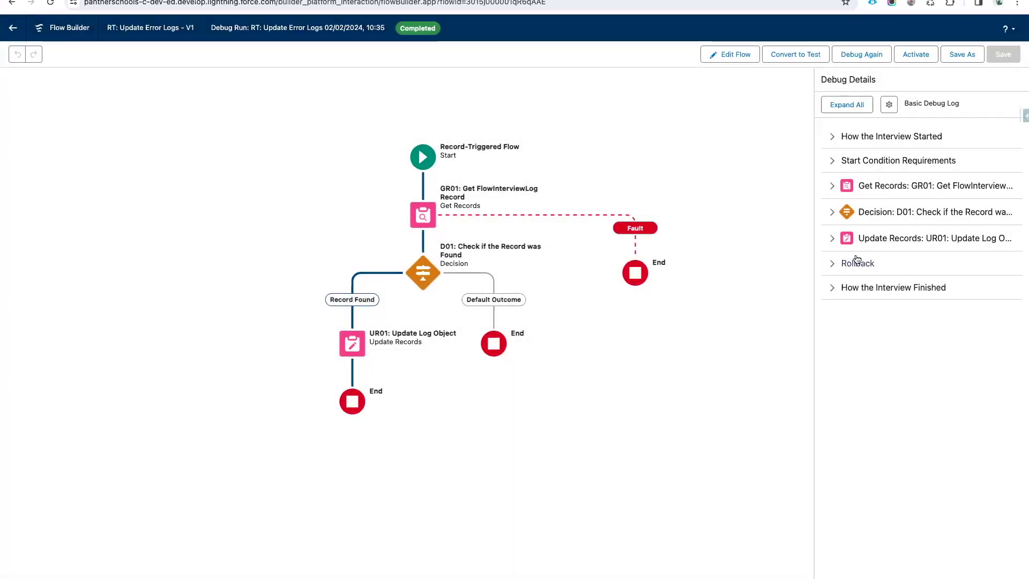
# Review the UR01: Update Log Object entry in the debug details and activate the flow.
pyautogui.click(826, 241)
pyautogui.scroll(-5, 828, 314)
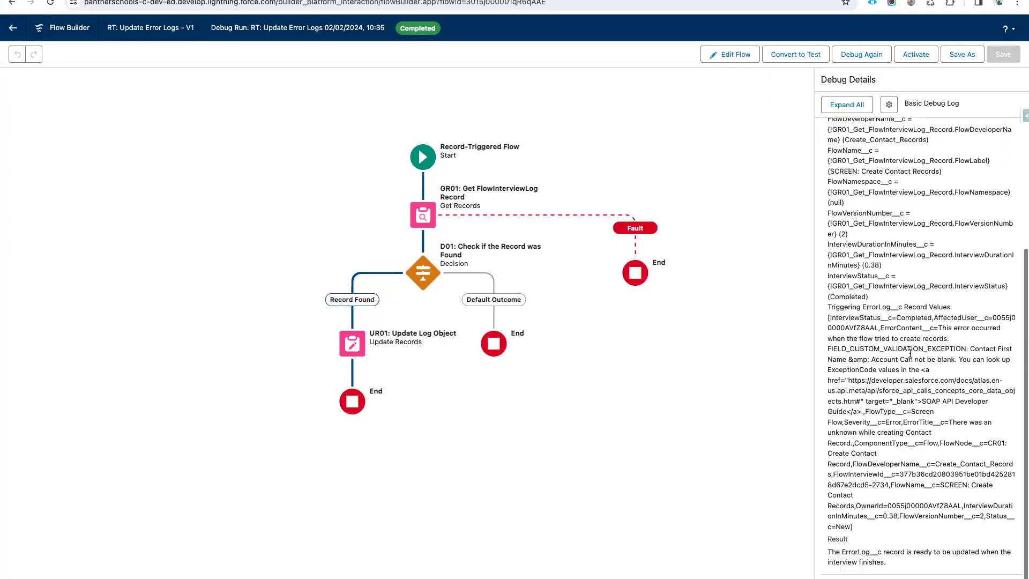
pyautogui.moveTo(828, 314); pyautogui.dragTo(935, 553)
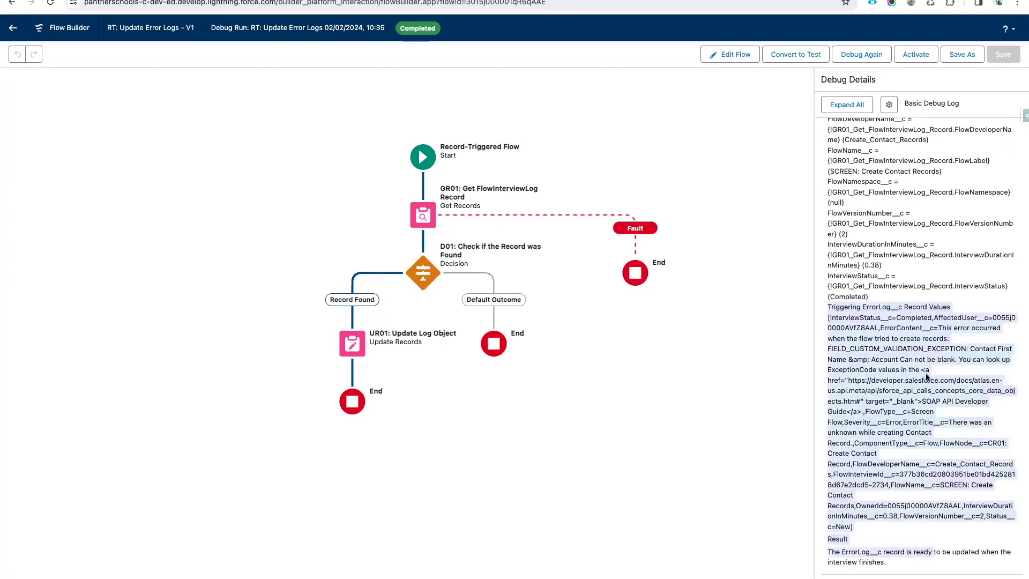
pyautogui.click(926, 377)
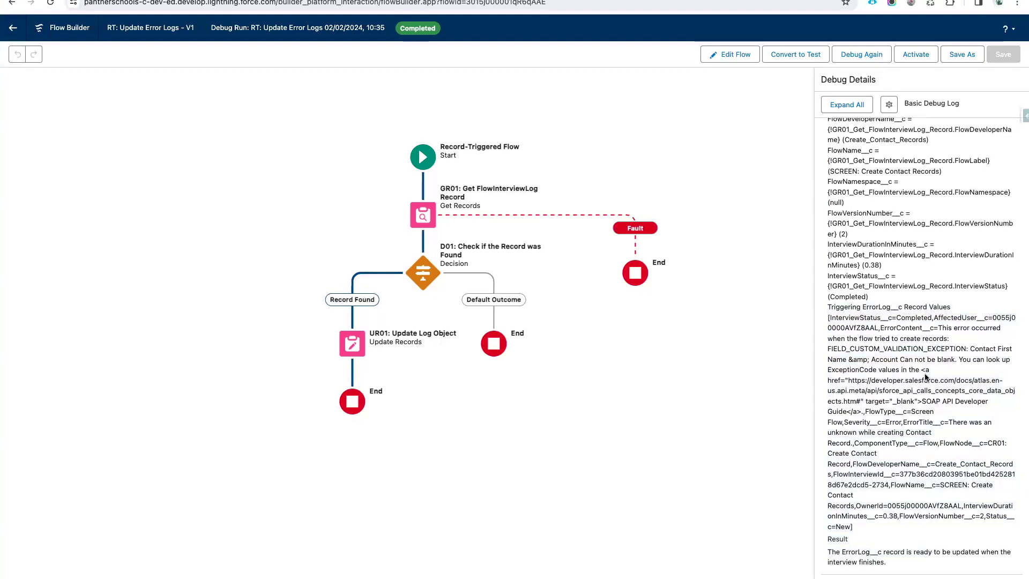
pyautogui.click(918, 56)
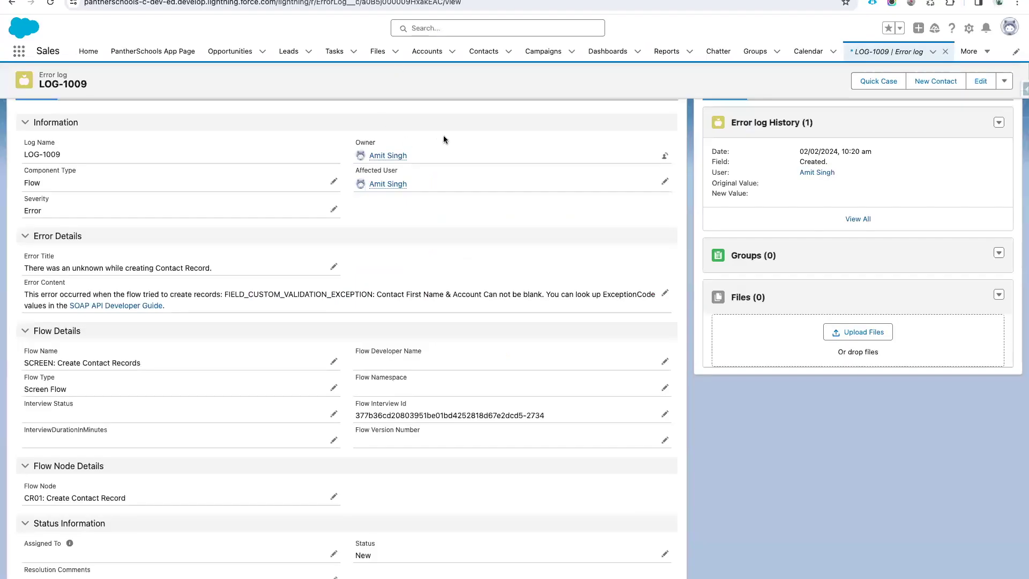
# Open an existing contact and submit the blank contact form embedded on its page to generate a test error log.
pyautogui.click(482, 51)
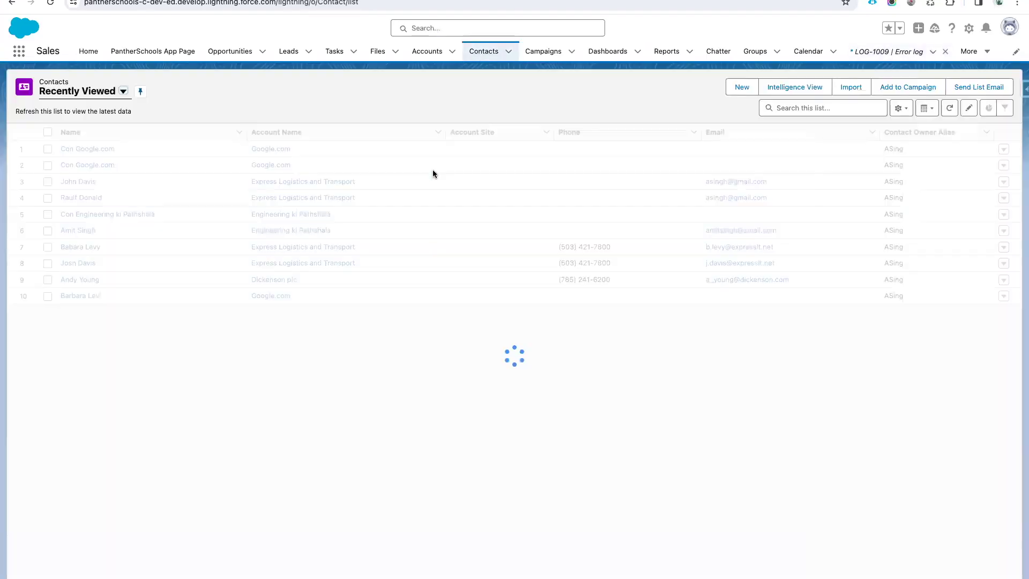
pyautogui.click(84, 296)
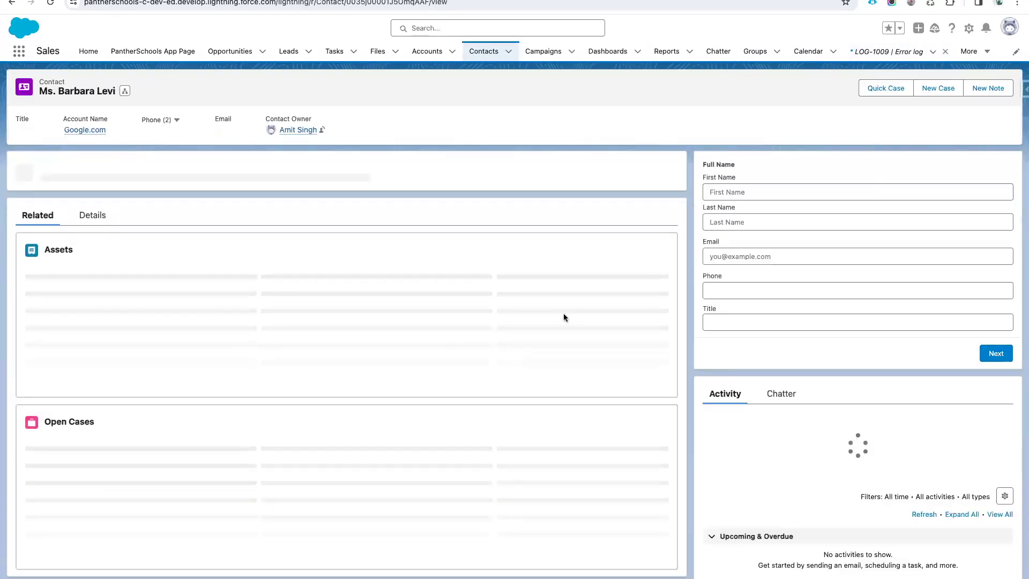
pyautogui.click(997, 355)
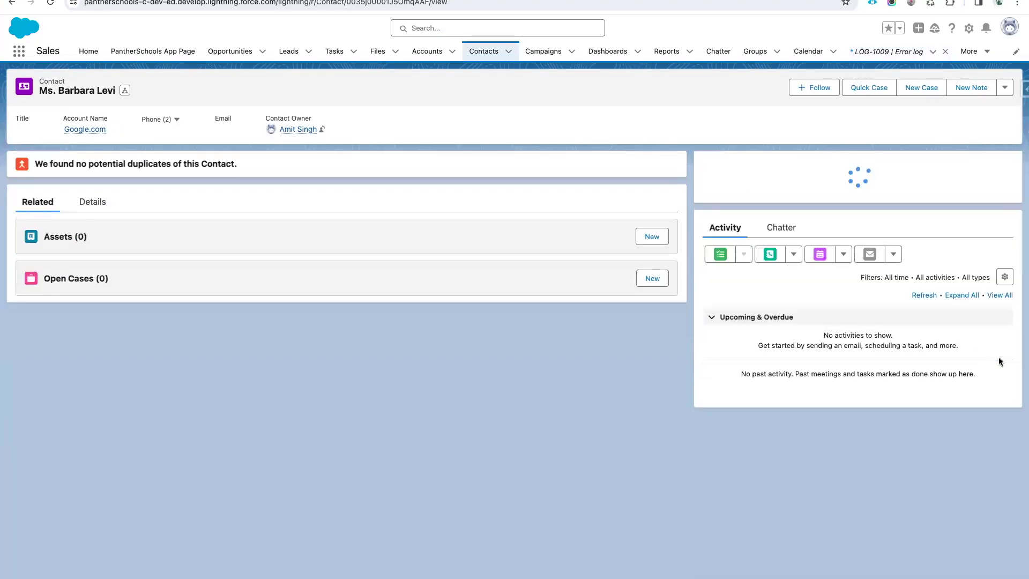
pyautogui.click(994, 201)
# Find the Error logs list and open the newest record, LOG-1010.
pyautogui.click(19, 52)
pyautogui.write('Error Lo')
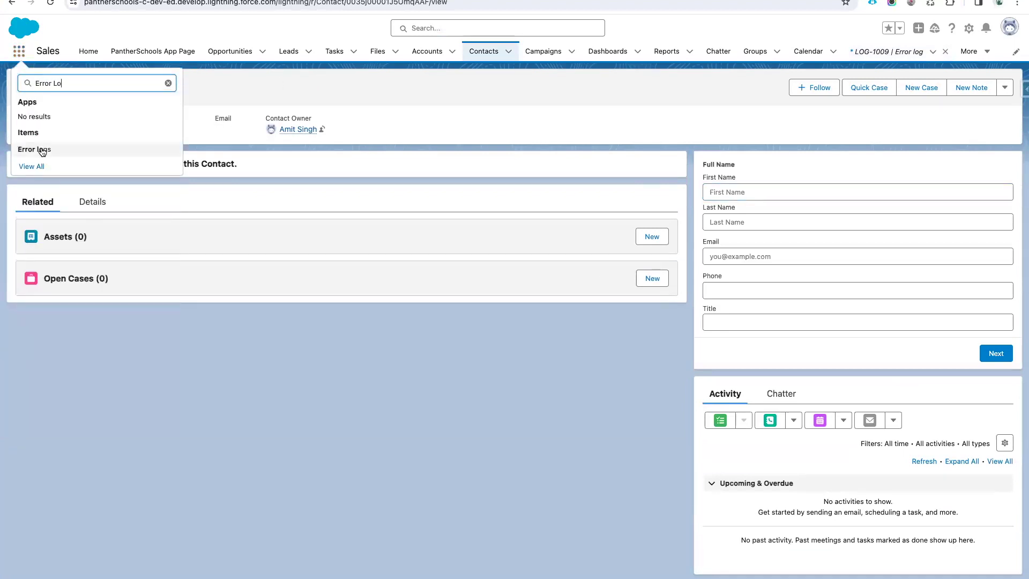
pyautogui.click(43, 152)
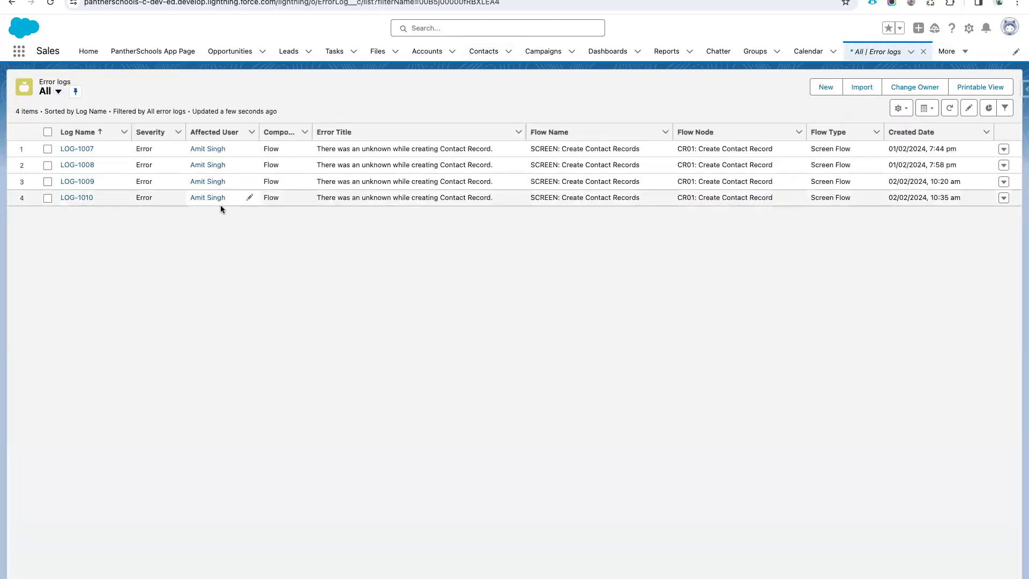
pyautogui.moveTo(97, 200); pyautogui.dragTo(60, 201)
pyautogui.click(60, 200)
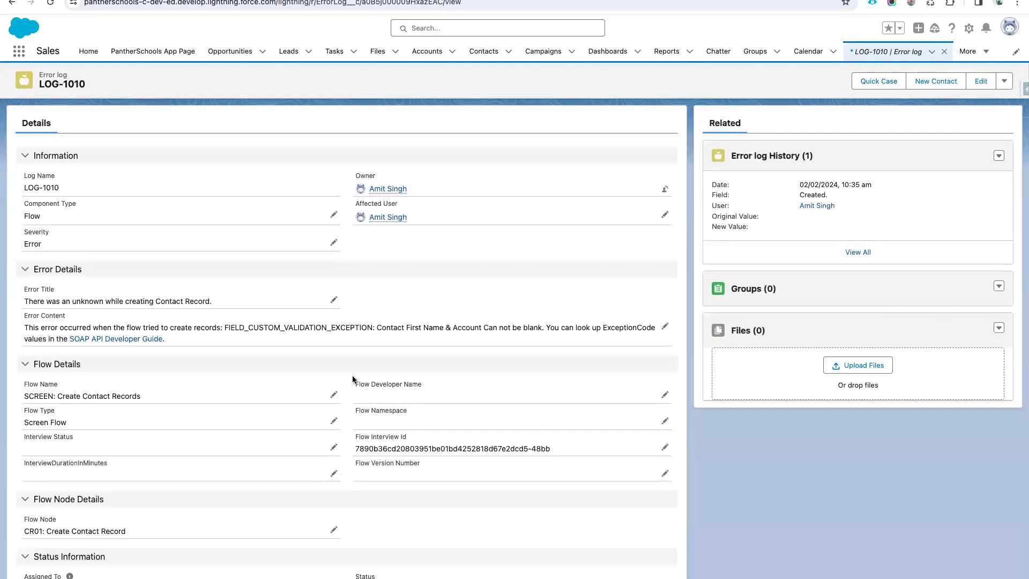
# Check the Flow Developer Name, Flow Version Number and Interview Status fields on the new error log.
pyautogui.click(481, 52)
pyautogui.moveTo(422, 382); pyautogui.dragTo(349, 382)
pyautogui.click(428, 461)
pyautogui.moveTo(427, 461); pyautogui.dragTo(365, 463)
pyautogui.moveTo(82, 436); pyautogui.dragTo(16, 440)
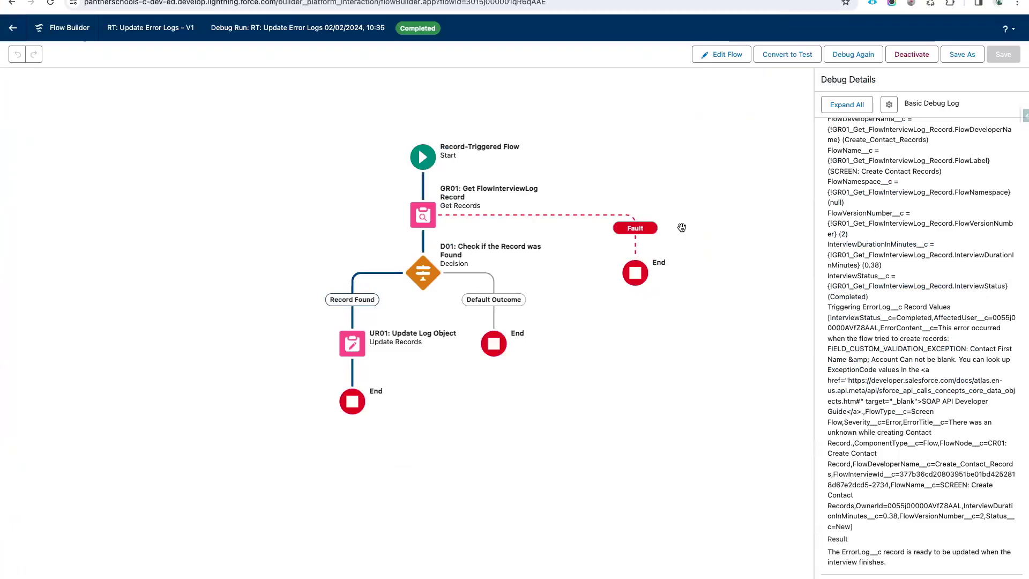
# Return the debugged flow to editing and save it as a new version.
pyautogui.click(729, 59)
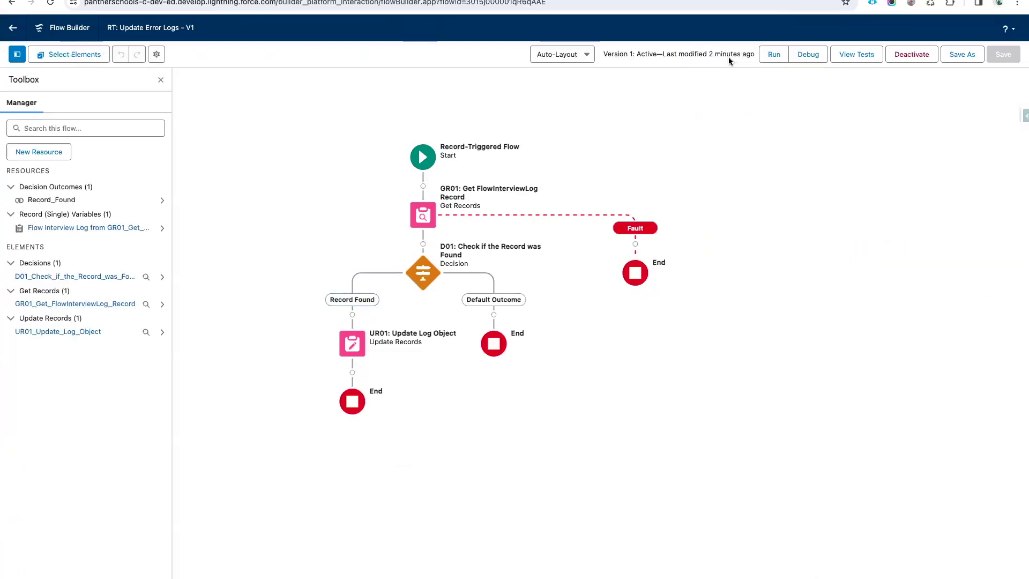
pyautogui.click(963, 55)
pyautogui.click(709, 390)
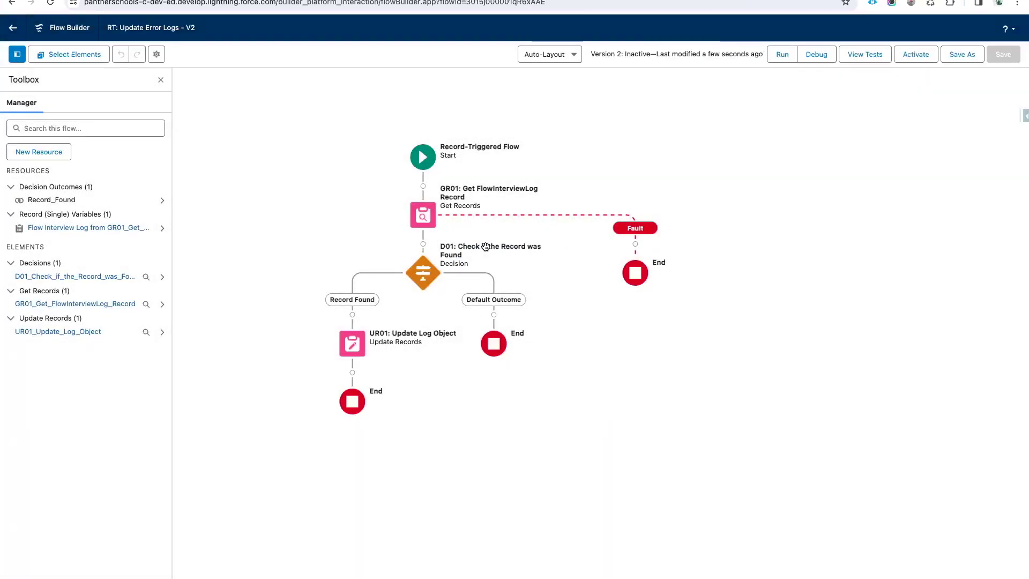
# Optimize the Start trigger for Actions and Related Records with an asynchronous path included, and save the flow.
pyautogui.click(422, 157)
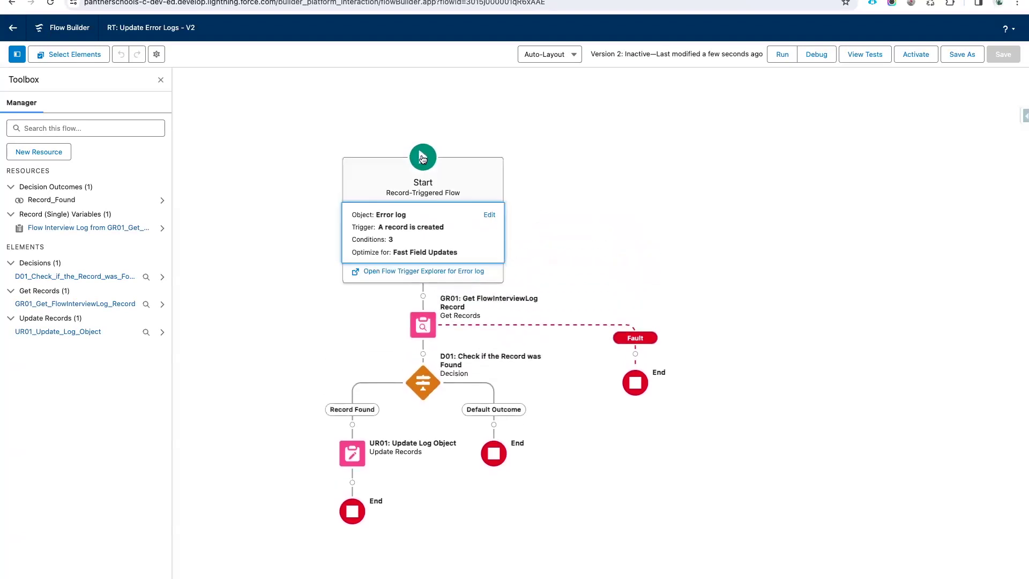
pyautogui.click(490, 215)
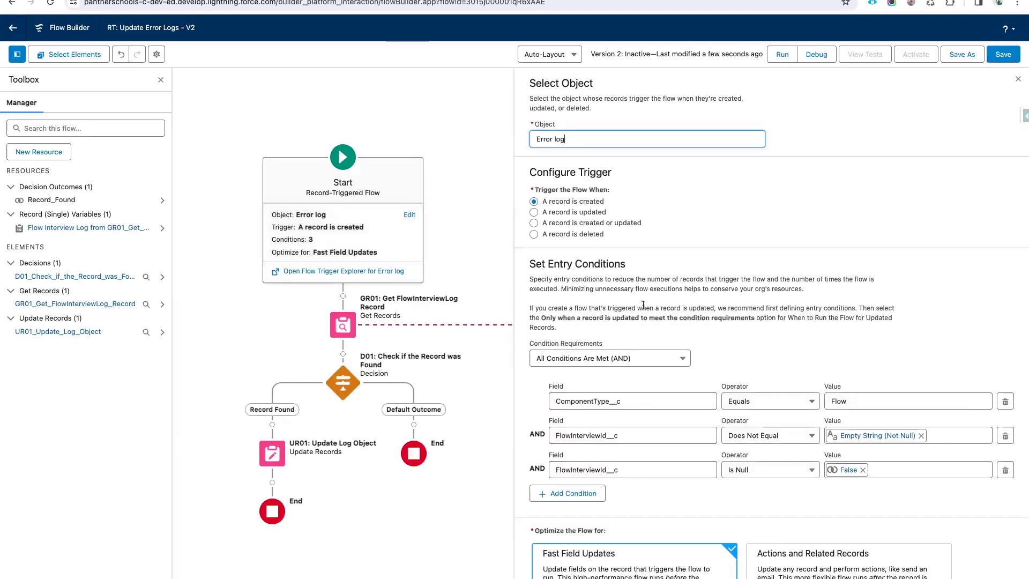
pyautogui.scroll(-1, 643, 304)
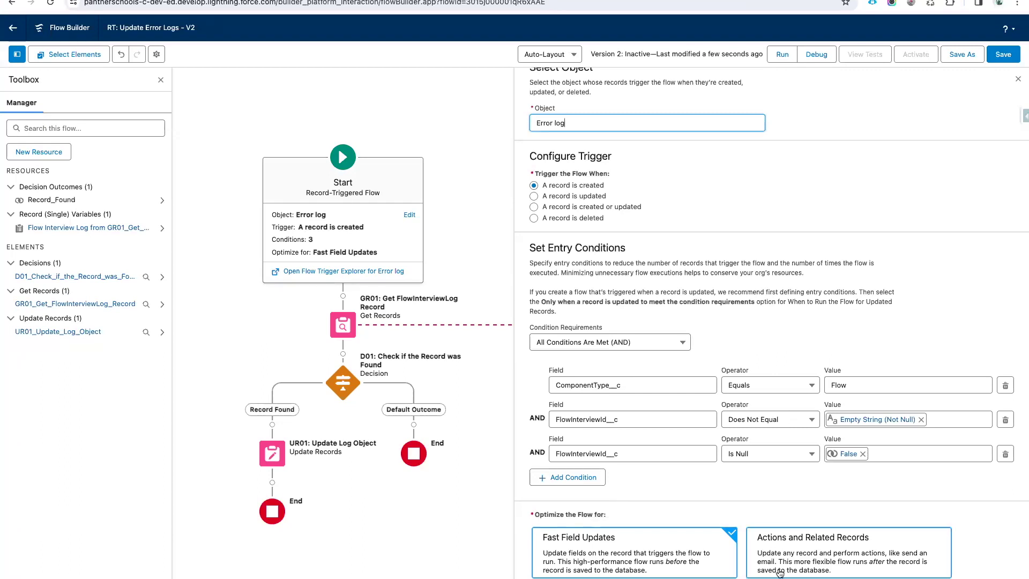
pyautogui.click(801, 562)
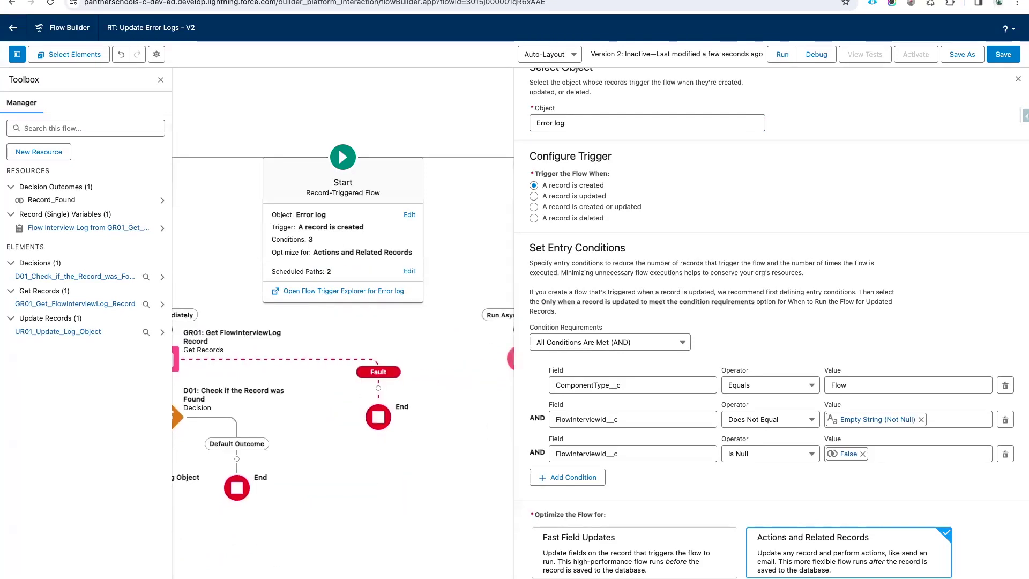
pyautogui.click(1001, 54)
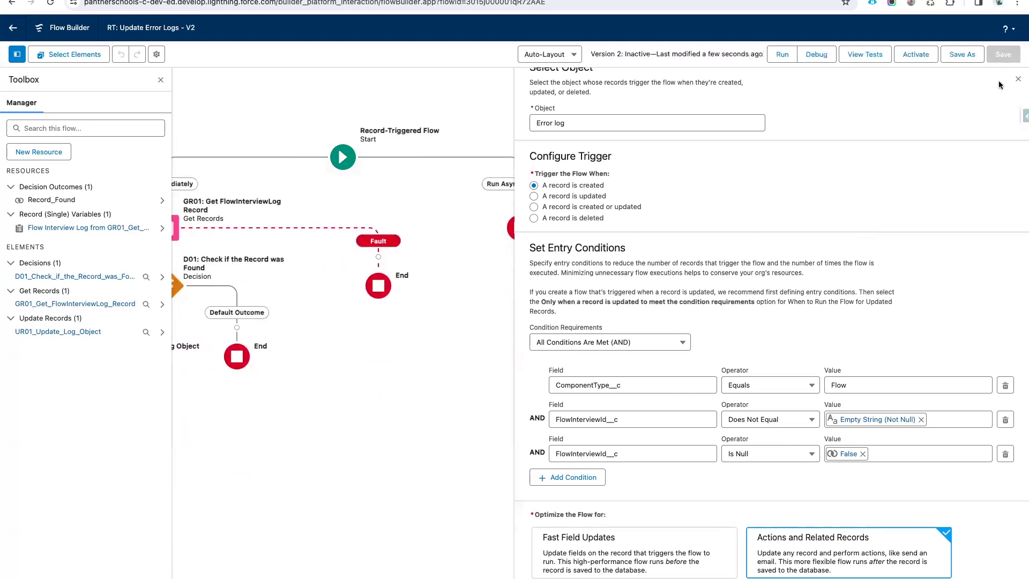
pyautogui.click(1018, 79)
pyautogui.moveTo(654, 275); pyautogui.dragTo(886, 294)
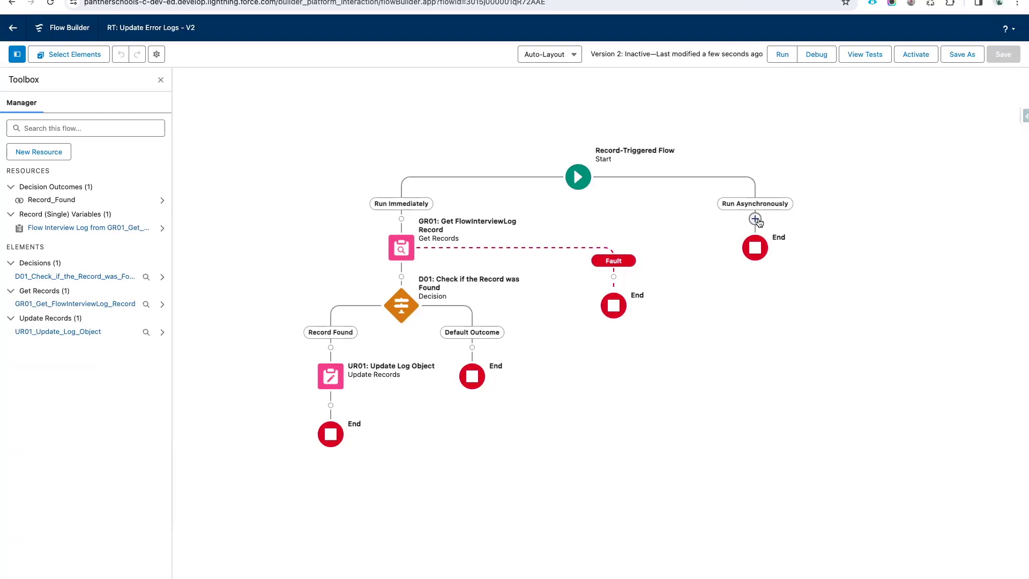
# Open the Start element's scheduled paths and compare the descriptions of Run Immediately and Run Asynchronously.
pyautogui.click(578, 178)
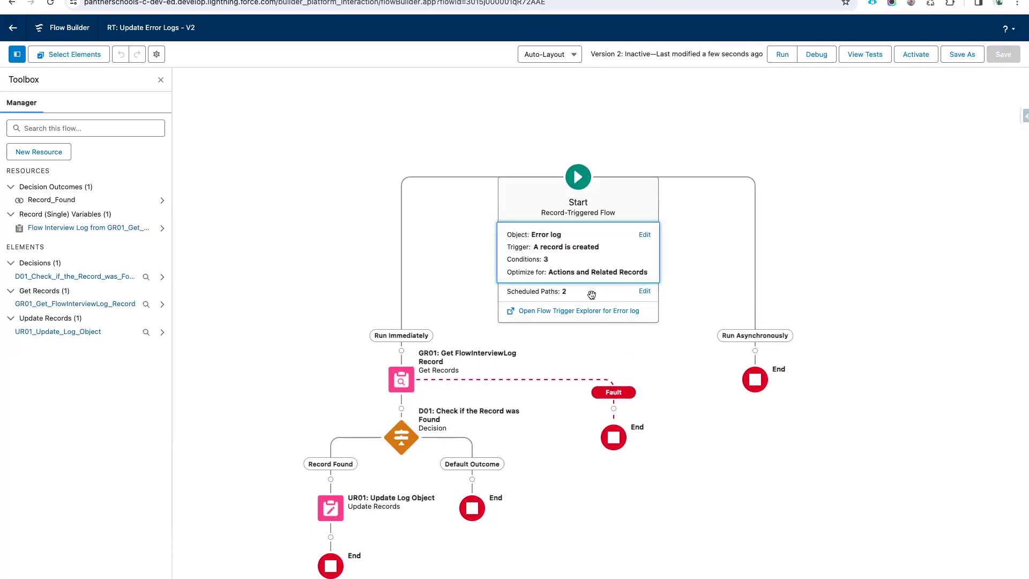
pyautogui.click(645, 291)
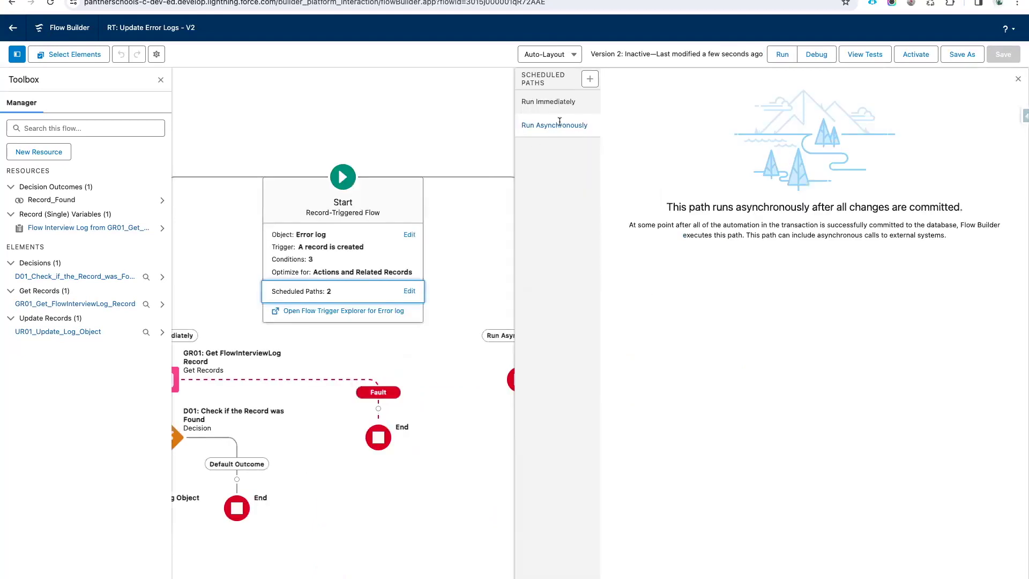
pyautogui.click(545, 103)
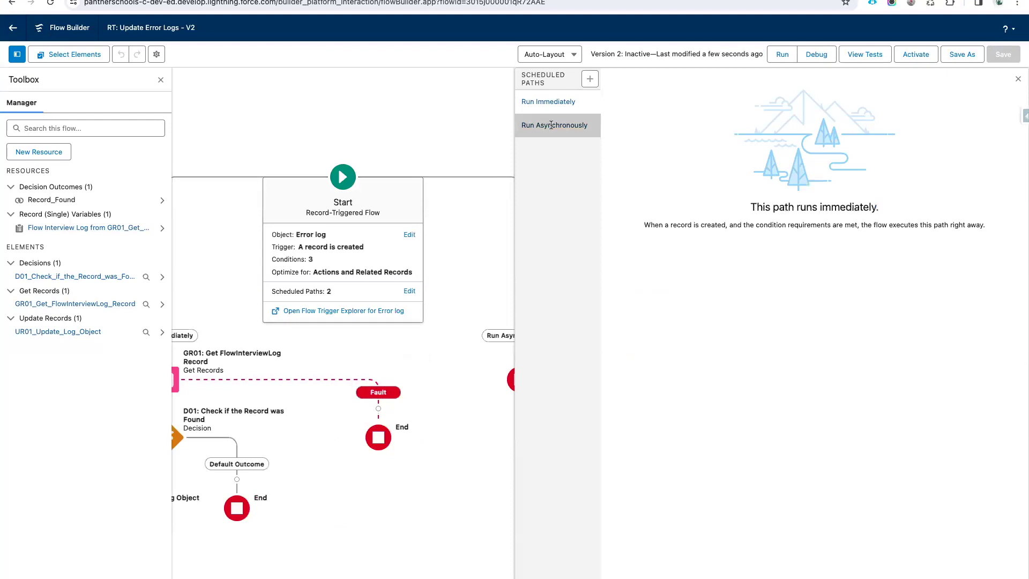
pyautogui.click(551, 125)
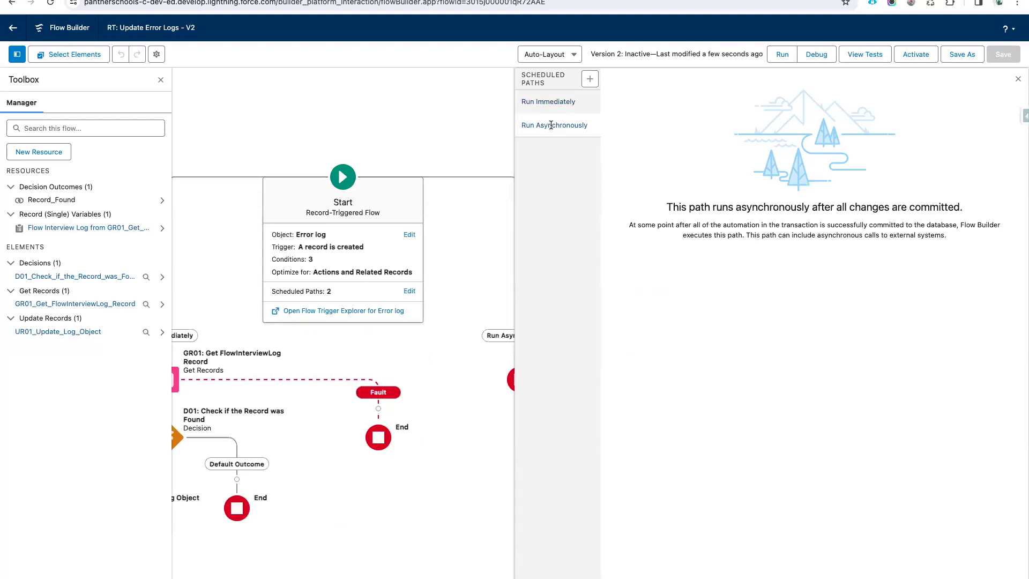
pyautogui.moveTo(670, 203); pyautogui.dragTo(965, 244)
pyautogui.click(947, 254)
pyautogui.moveTo(813, 206); pyautogui.dragTo(966, 209)
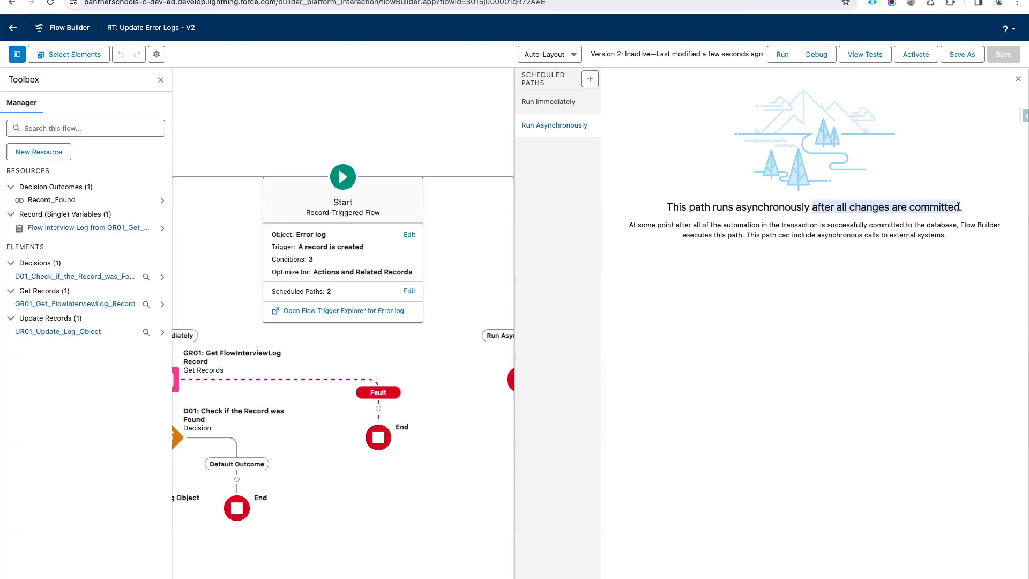
pyautogui.click(959, 207)
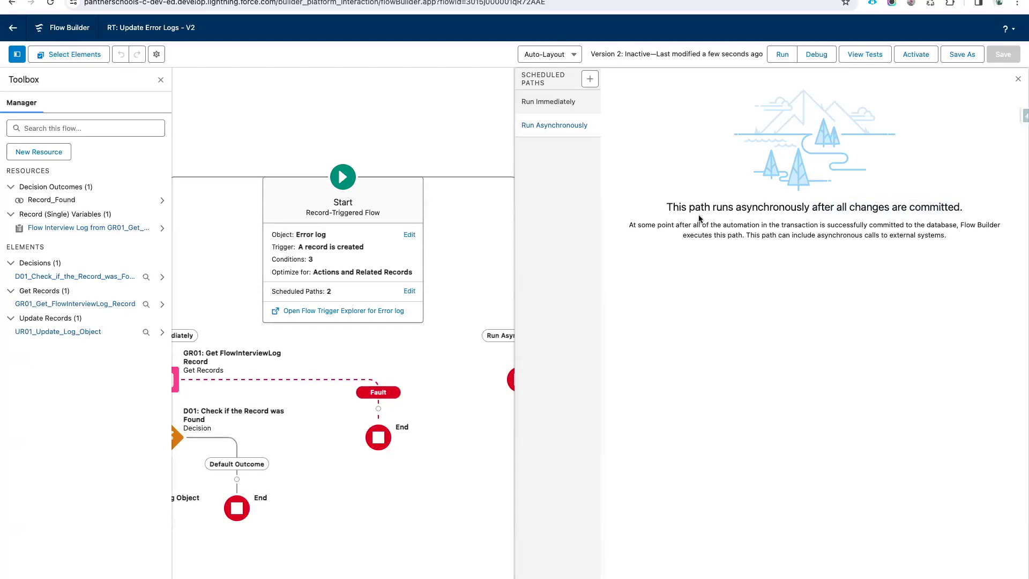
# Add a scheduled path labelled After 1 Minute with the API name After_X_Minute.
pyautogui.click(590, 80)
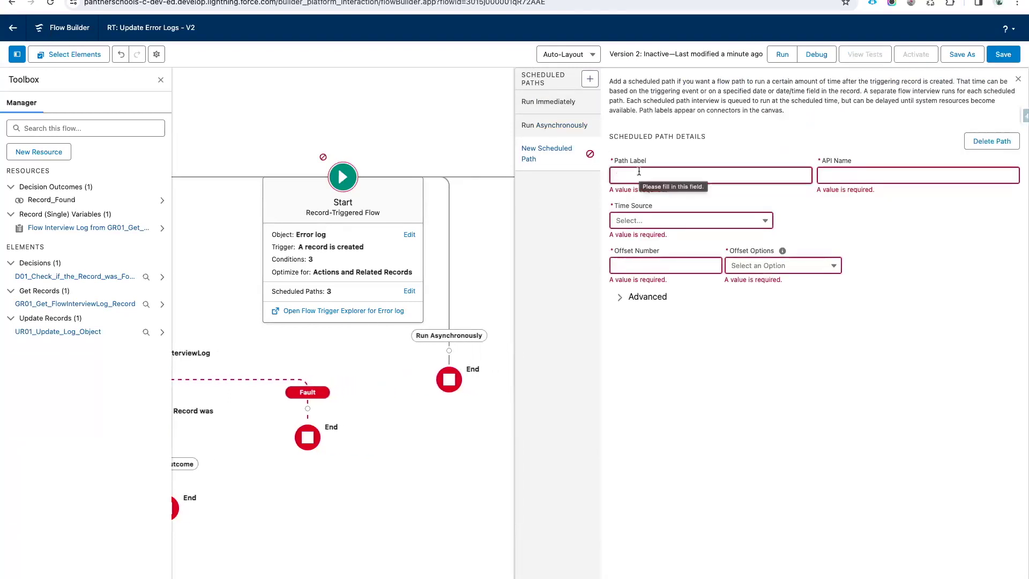
pyautogui.write('After 1')
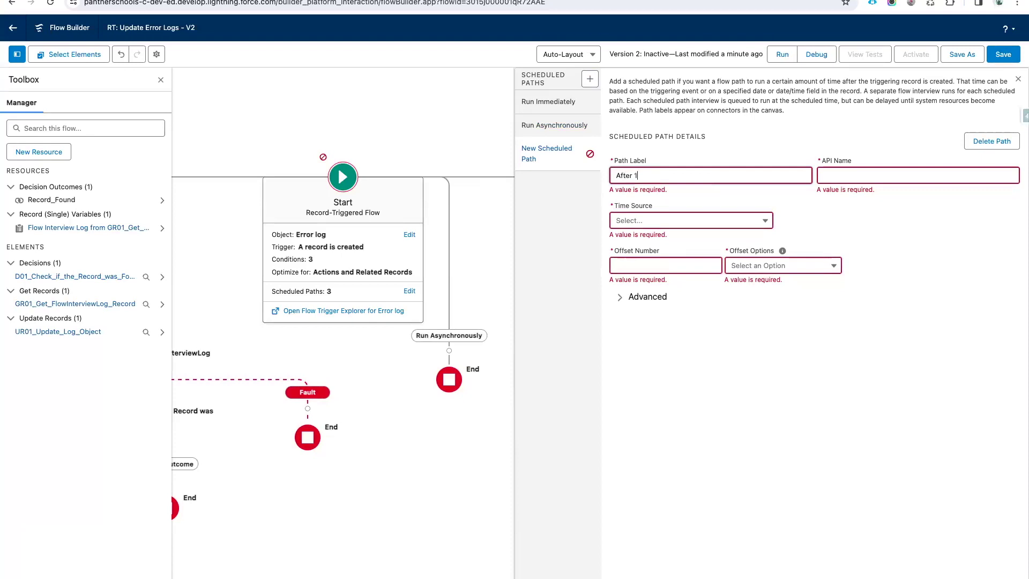
pyautogui.write(' Minute')
pyautogui.click(703, 136)
pyautogui.click(850, 175)
pyautogui.press('BackSpace')
pyautogui.write('X')
pyautogui.click(876, 206)
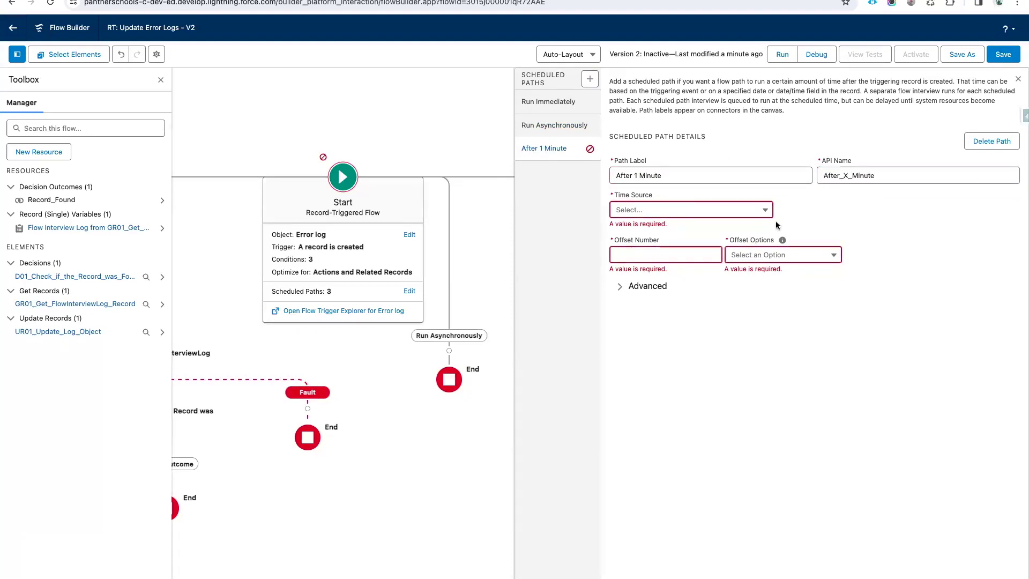
pyautogui.click(641, 214)
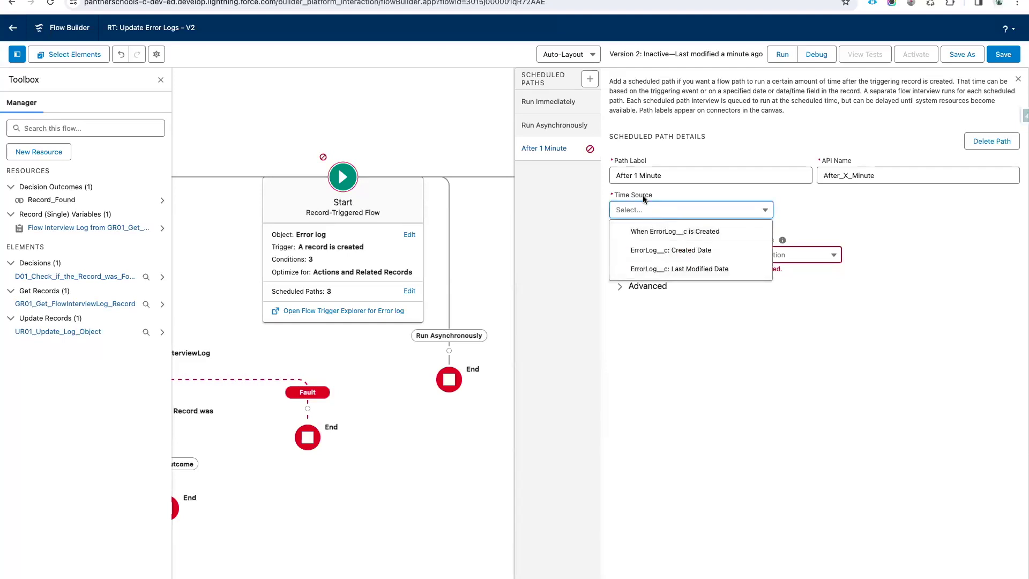
pyautogui.click(631, 196)
pyautogui.click(655, 196)
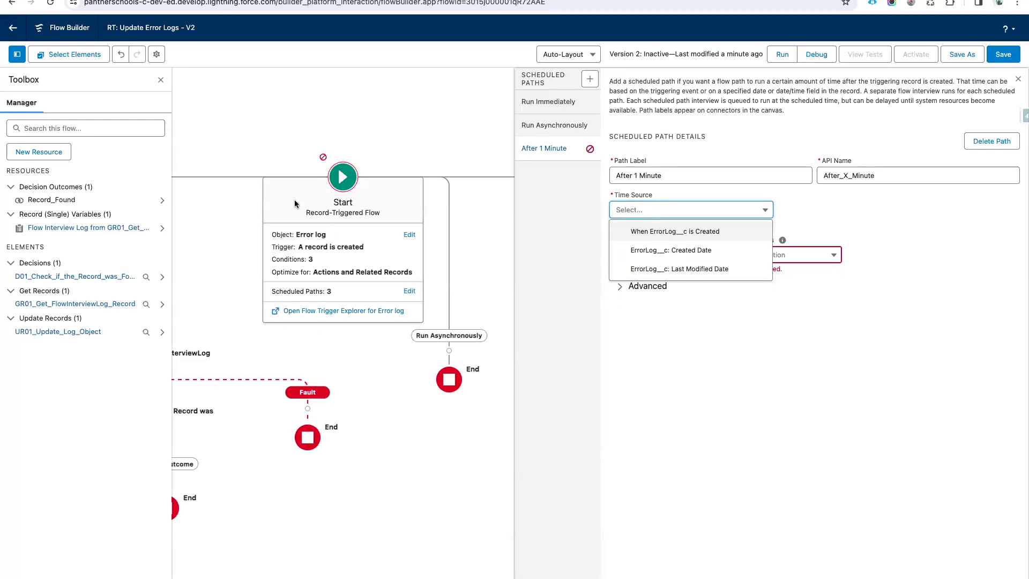
pyautogui.press('Escape')
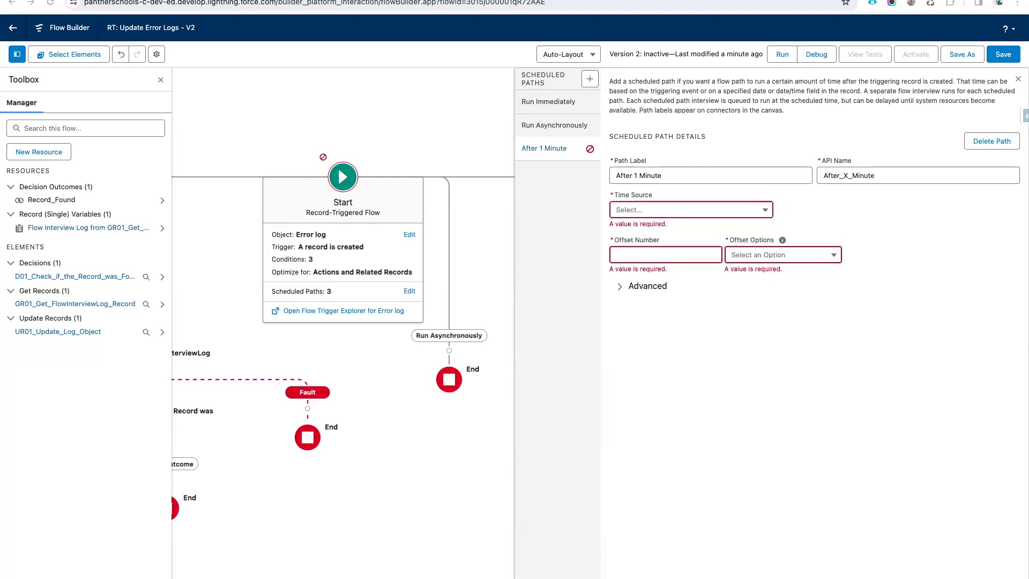
# Set the After 1 Minute path to run 1 Minutes After, timed from When ErrorLog__c is Created, and save the flow.
pyautogui.click(686, 212)
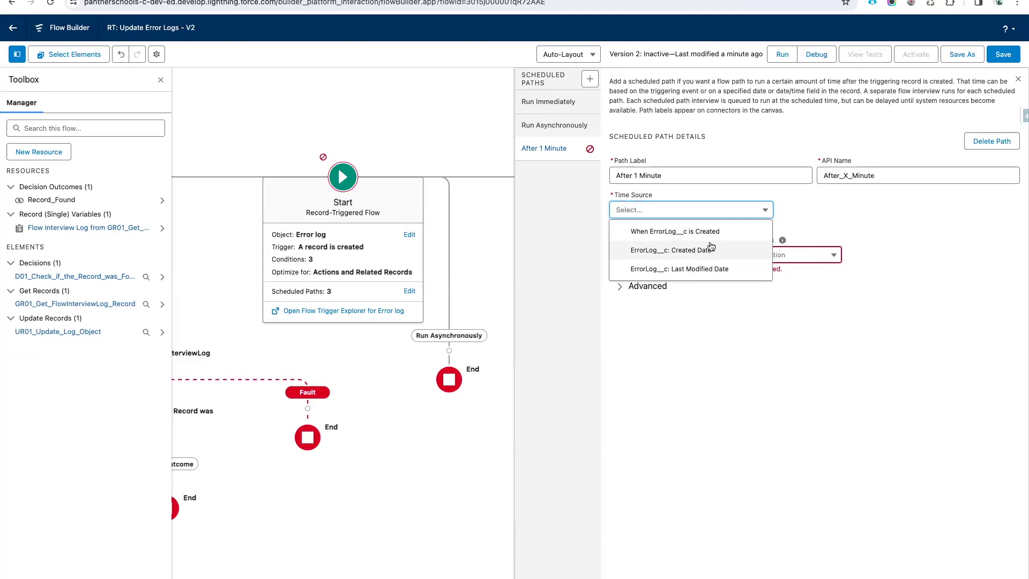
pyautogui.click(702, 234)
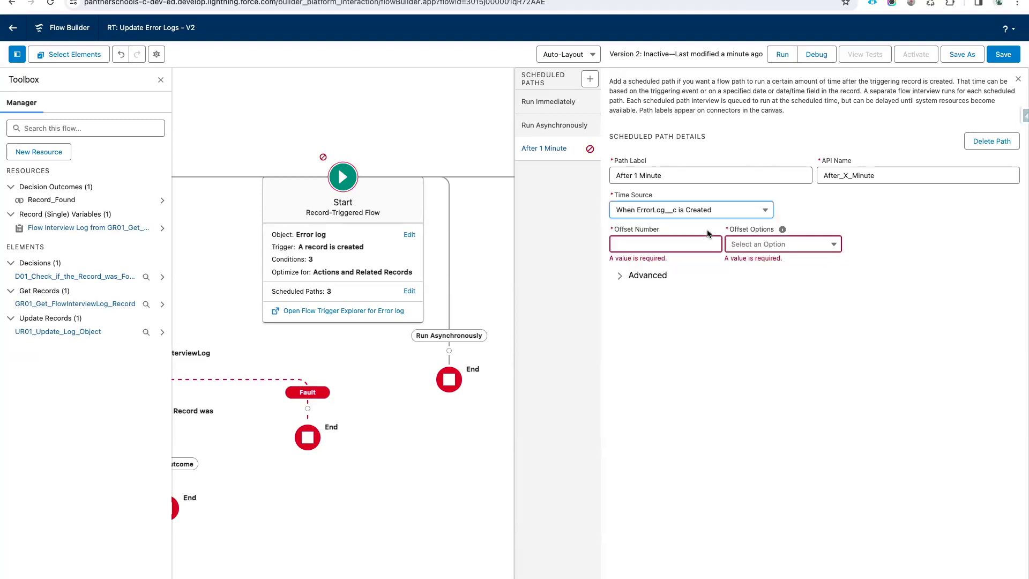
pyautogui.click(686, 243)
pyautogui.write('1')
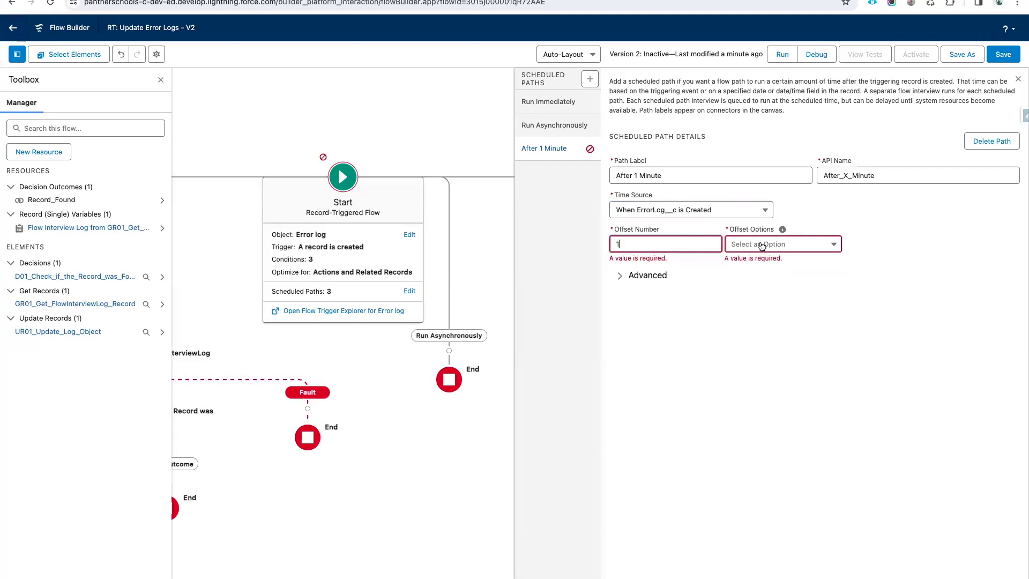
pyautogui.click(766, 245)
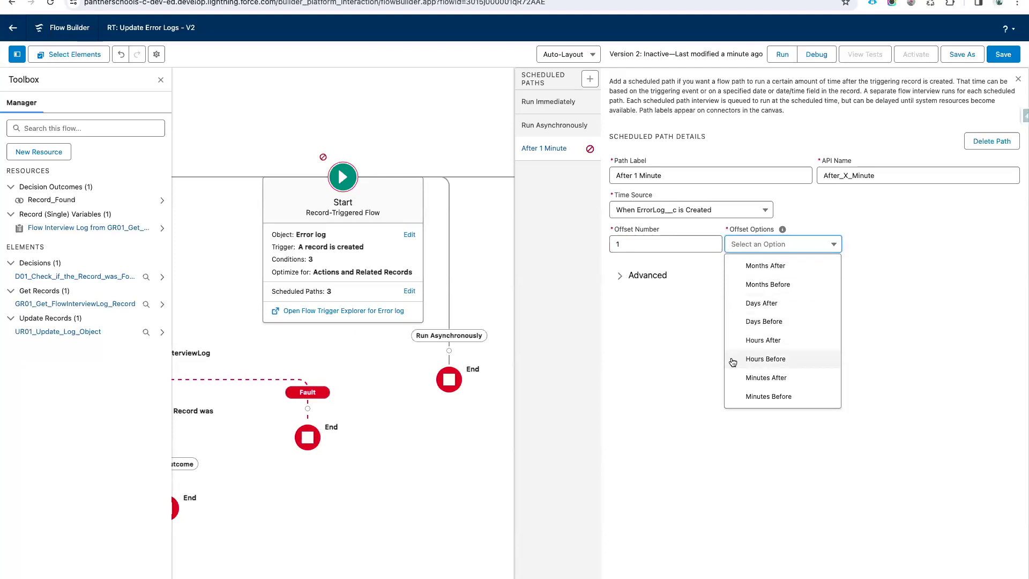
pyautogui.click(768, 379)
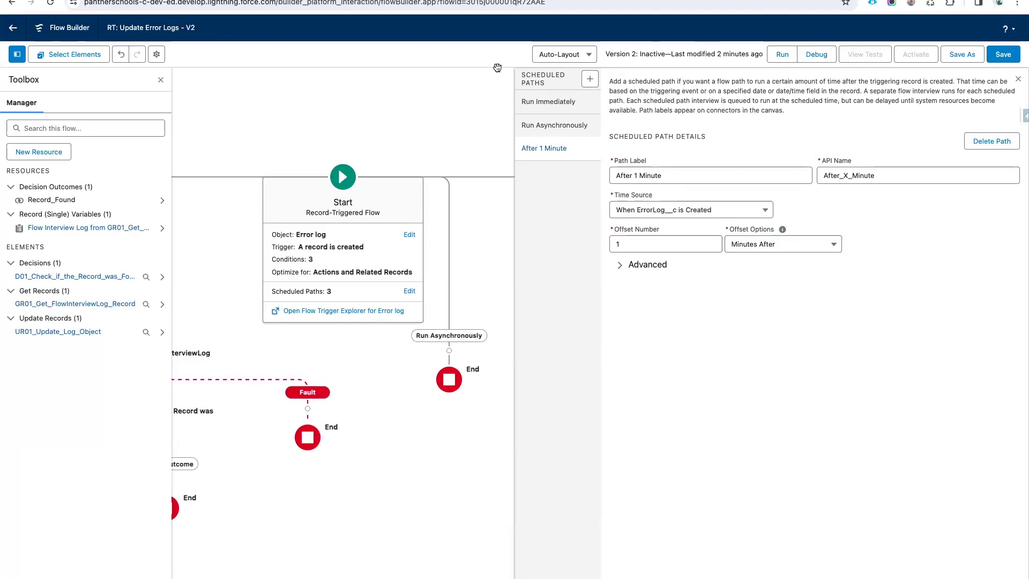
pyautogui.click(997, 57)
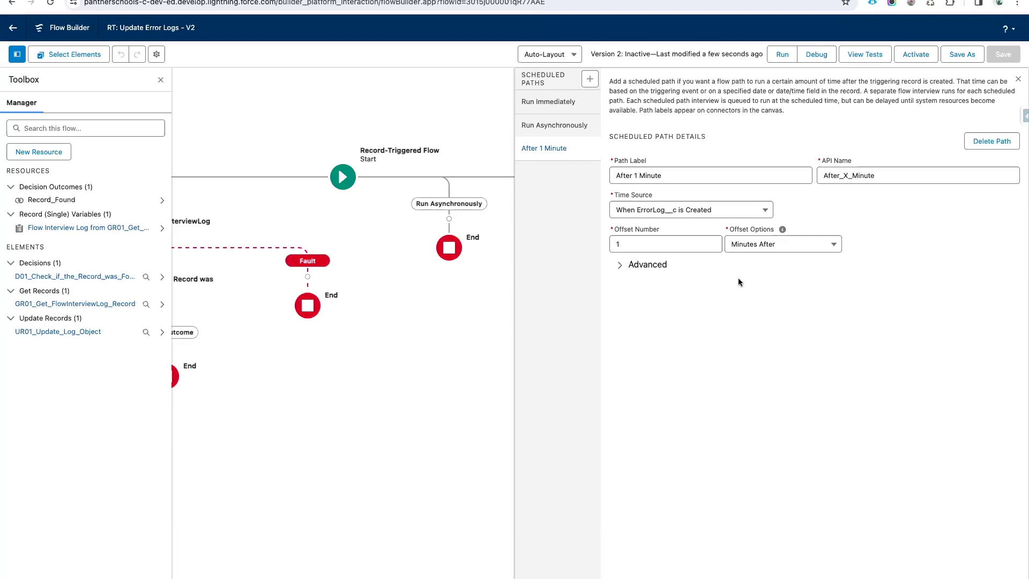
# Review the time source and offset option choices of the After 1 Minute path, resave the flow and close the path settings.
pyautogui.click(685, 216)
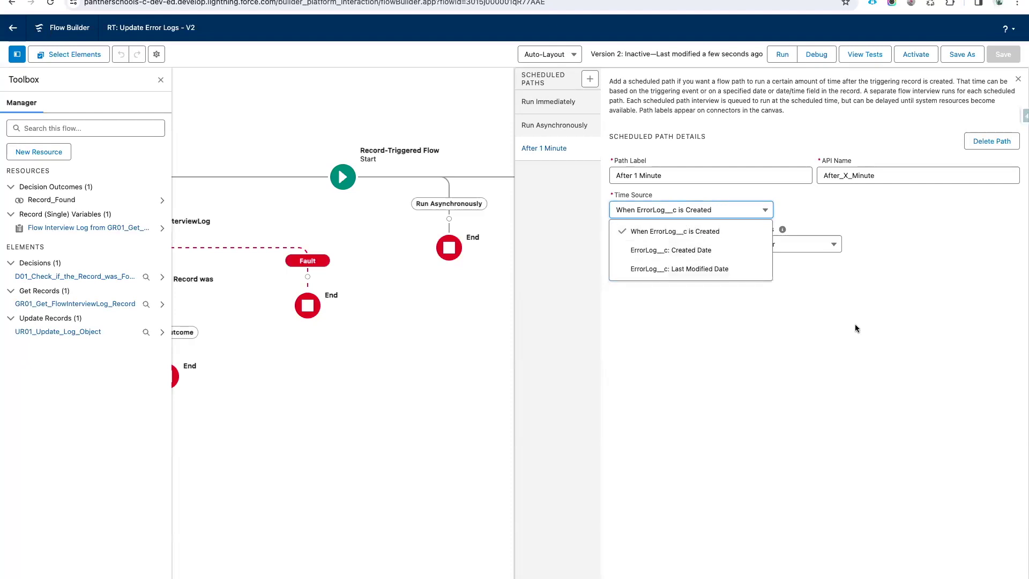
pyautogui.click(806, 256)
pyautogui.click(806, 243)
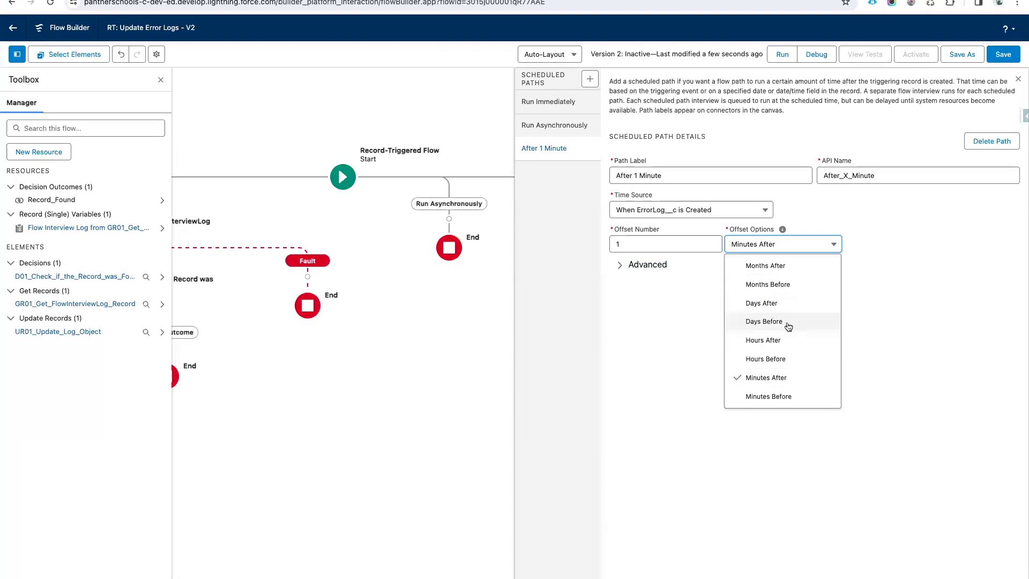
pyautogui.click(676, 341)
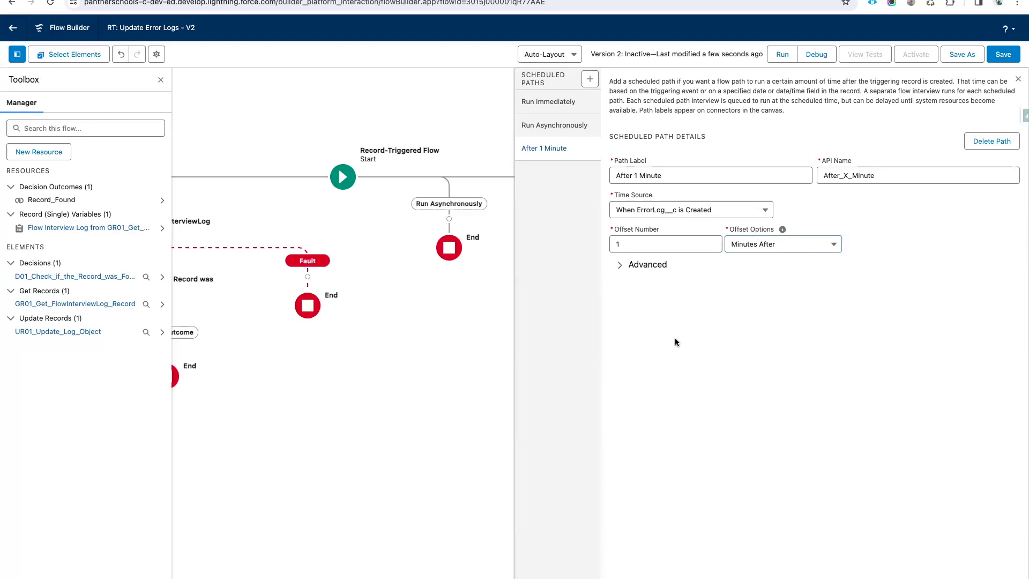
pyautogui.click(1002, 54)
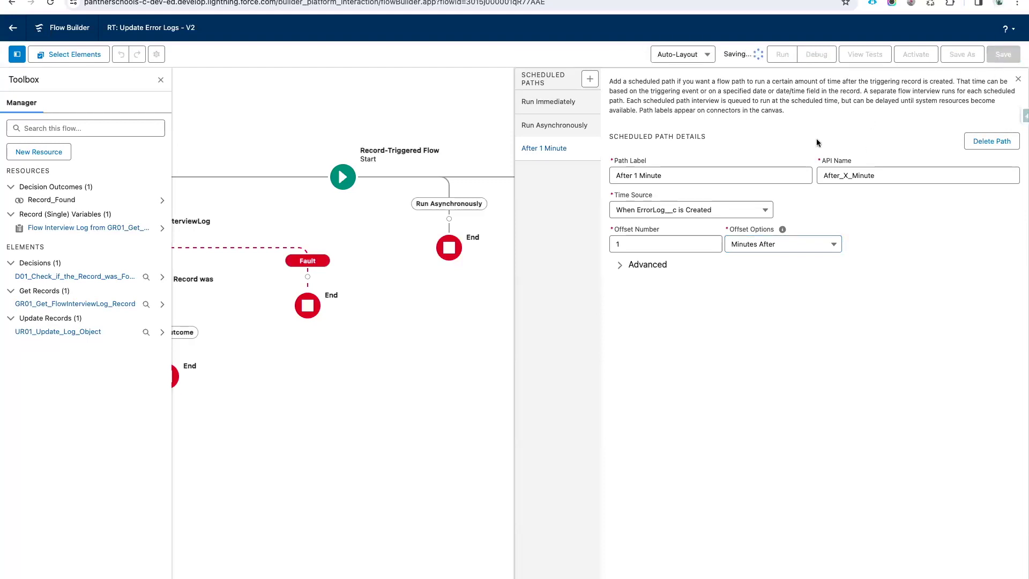
pyautogui.click(1018, 79)
# Move the GR01: Get FlowInterviewLog Record element from the Run Immediately path to the After 1 Minute path.
pyautogui.moveTo(607, 298); pyautogui.dragTo(792, 272)
pyautogui.moveTo(584, 293); pyautogui.dragTo(611, 293)
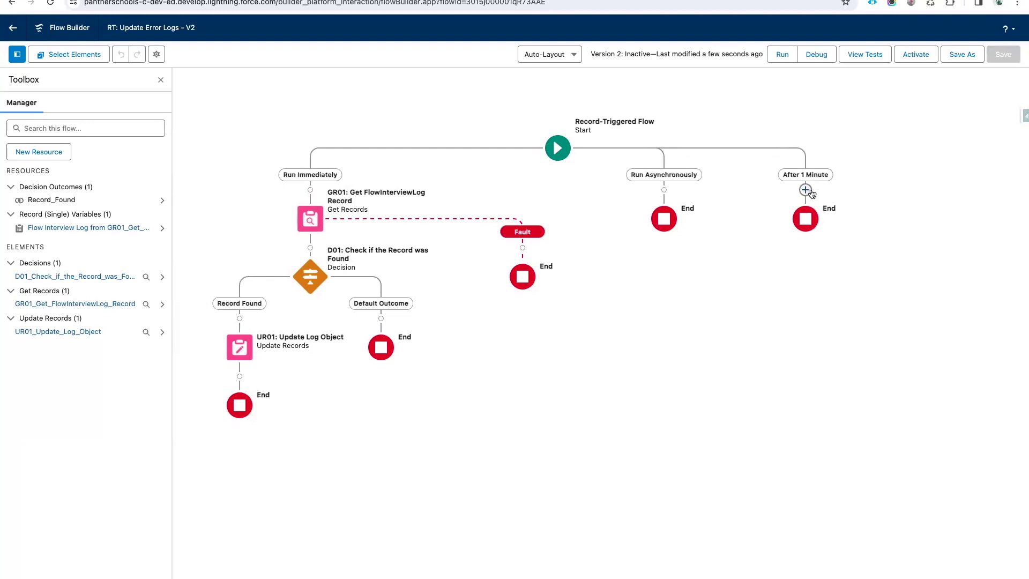
pyautogui.click(315, 222)
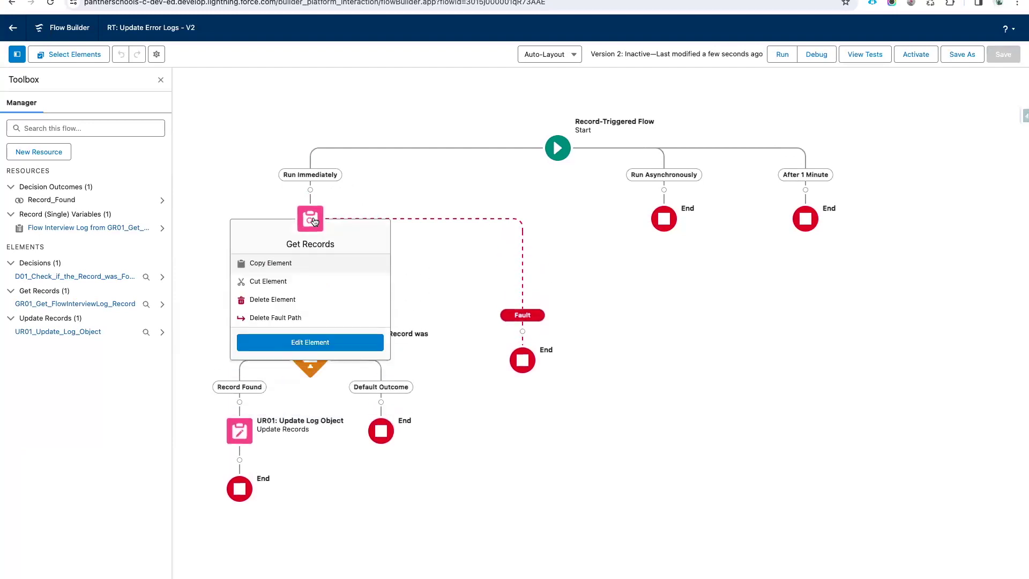
pyautogui.click(271, 281)
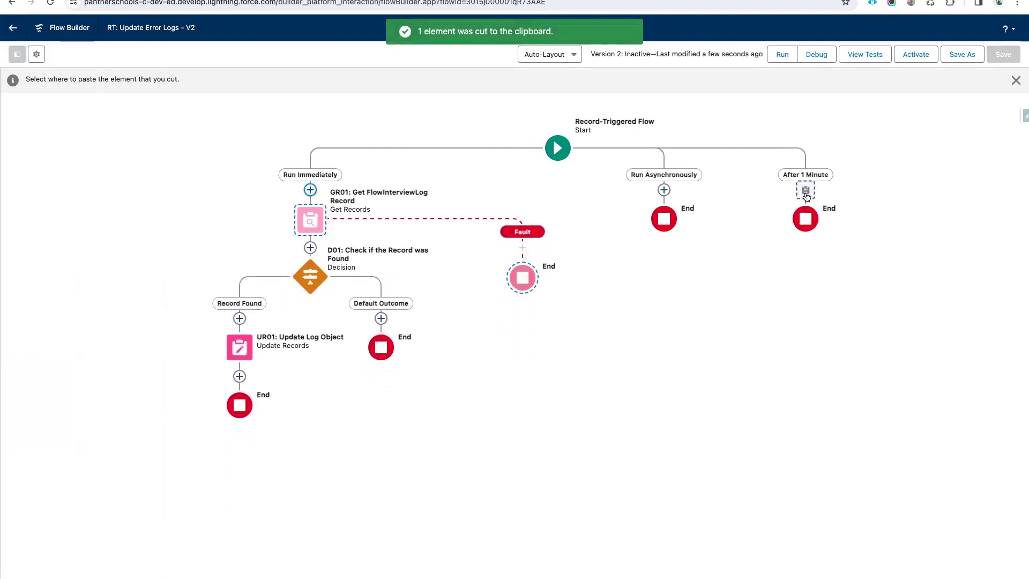
pyautogui.click(806, 190)
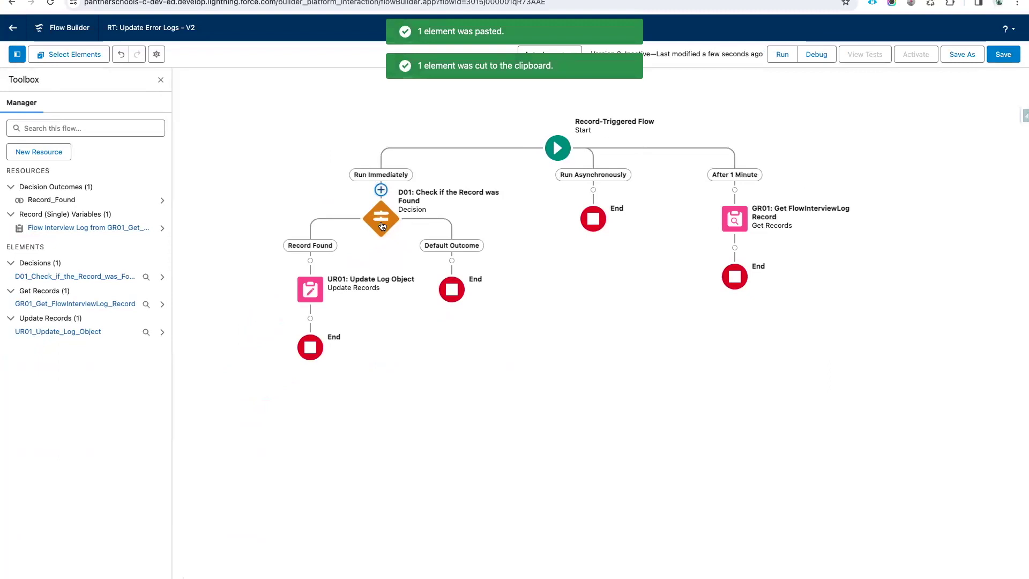
# Move the D01 decision with all its paths below GR01 on the After 1 Minute path, and save and activate the flow.
pyautogui.click(382, 225)
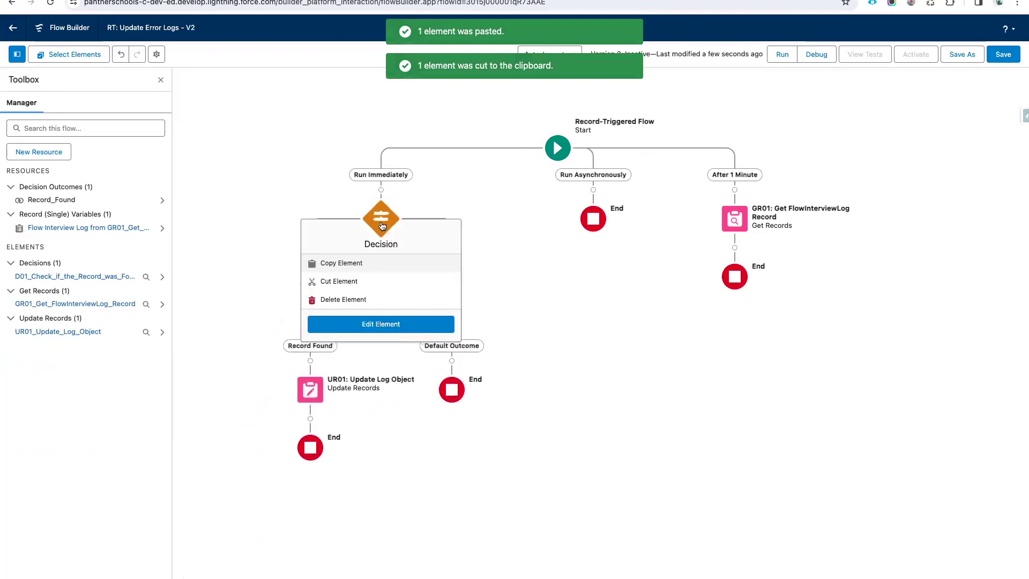
pyautogui.click(337, 280)
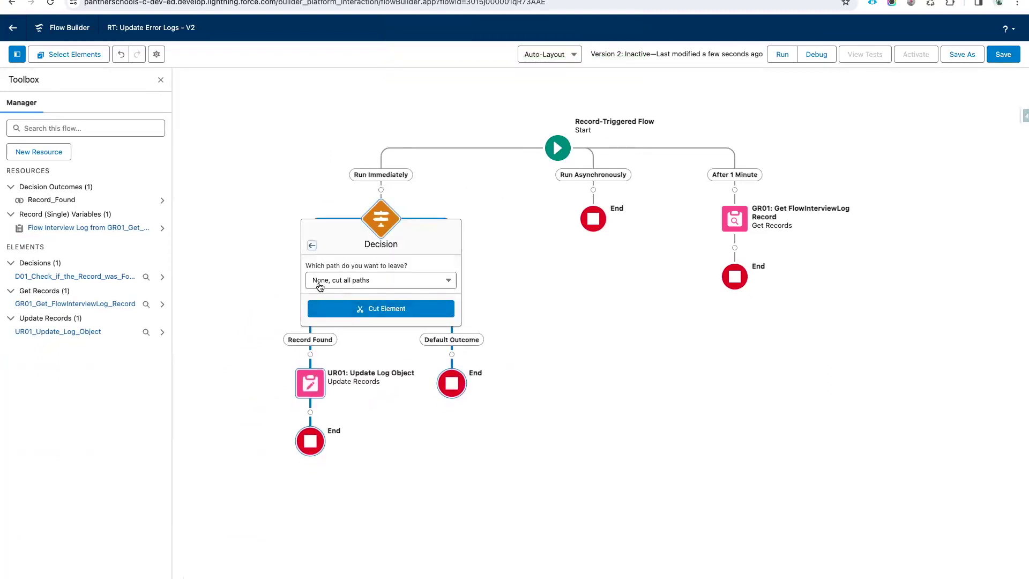
pyautogui.click(378, 310)
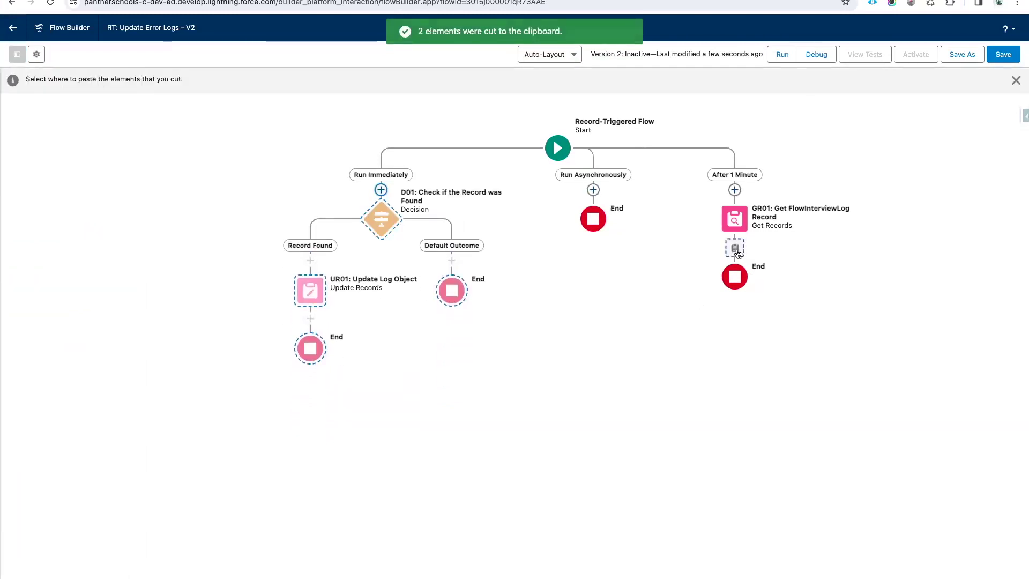
pyautogui.click(736, 249)
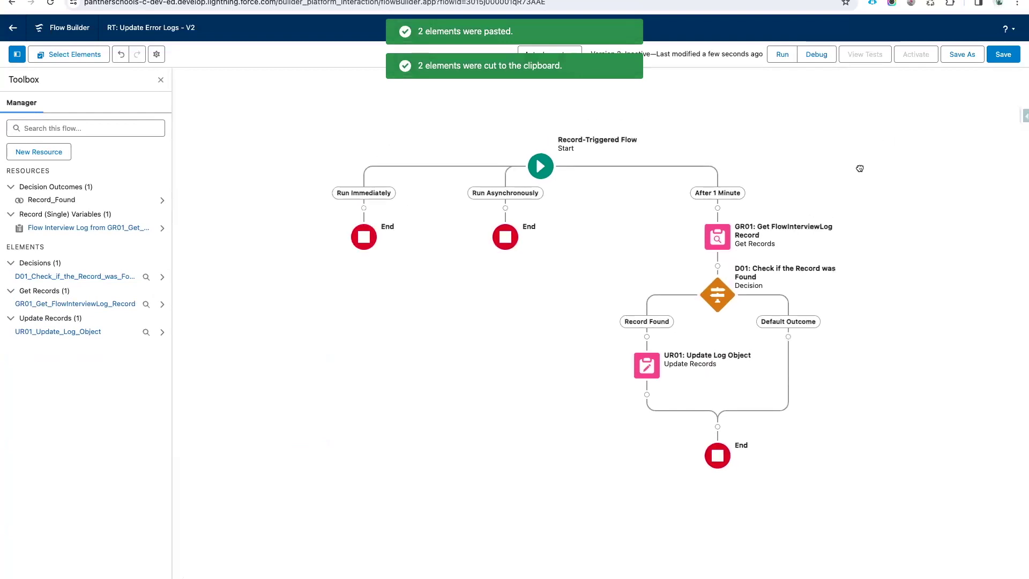
pyautogui.click(1001, 55)
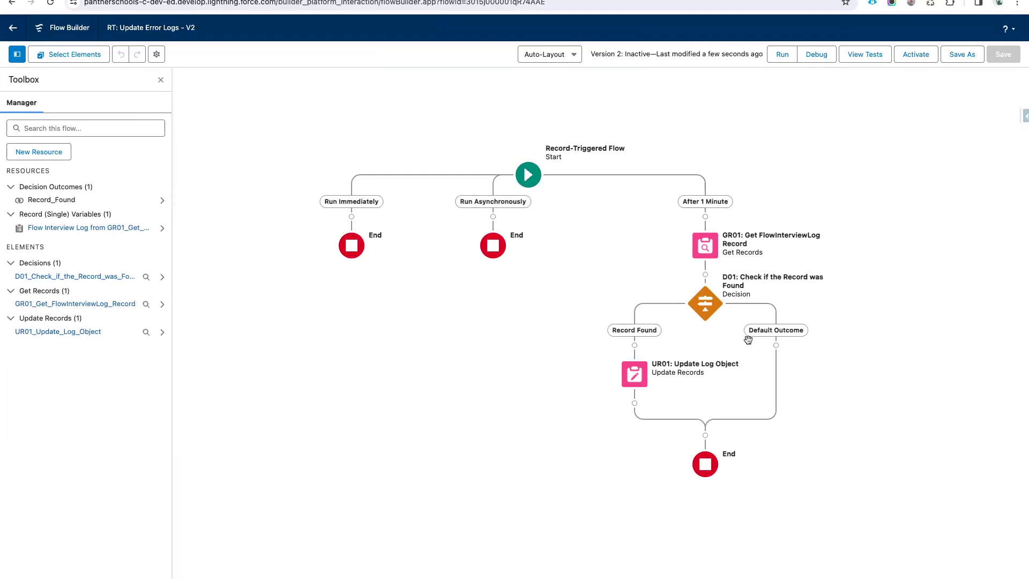
pyautogui.click(917, 55)
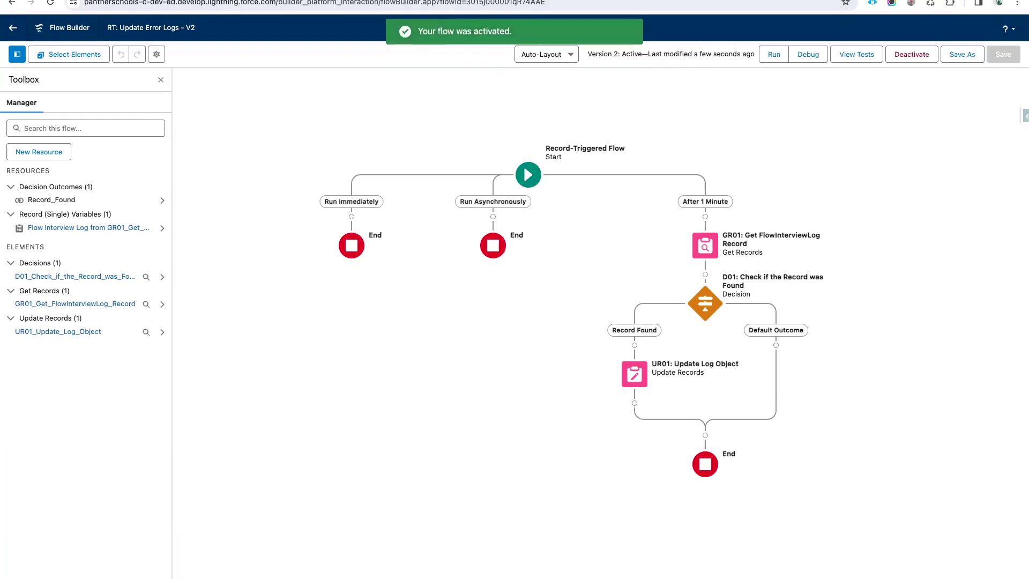
# Open the fifth contact in the Recently Viewed list, submit its embedded contact creation form blank, and finish the form.
pyautogui.hotkey('ctrl', 'Tab')
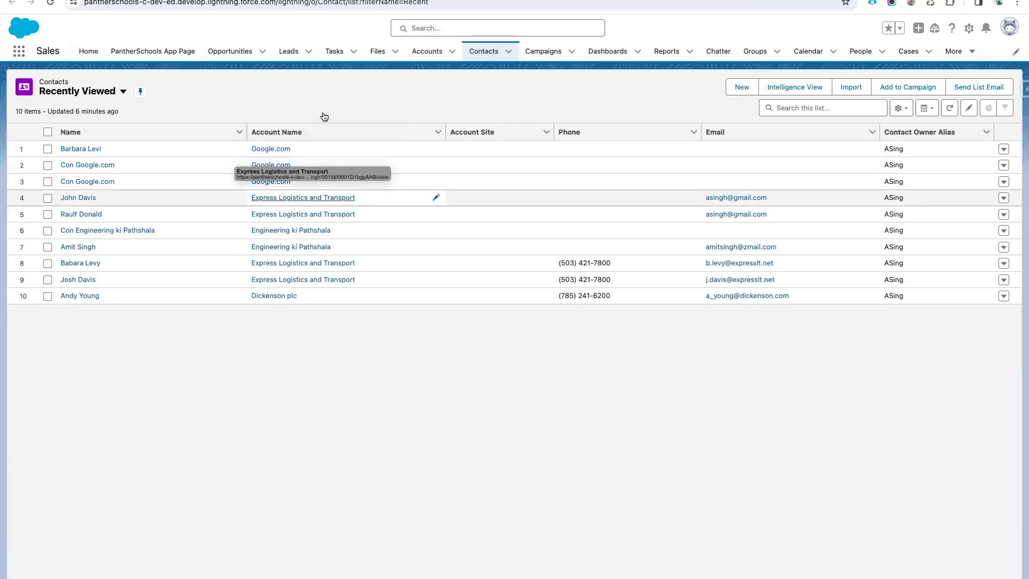
pyautogui.click(85, 215)
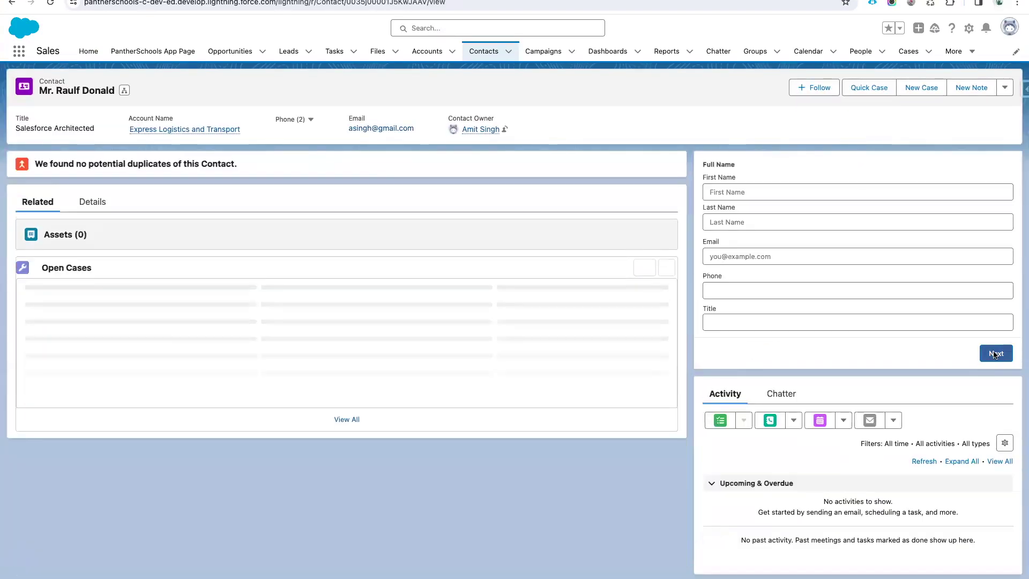
pyautogui.click(995, 354)
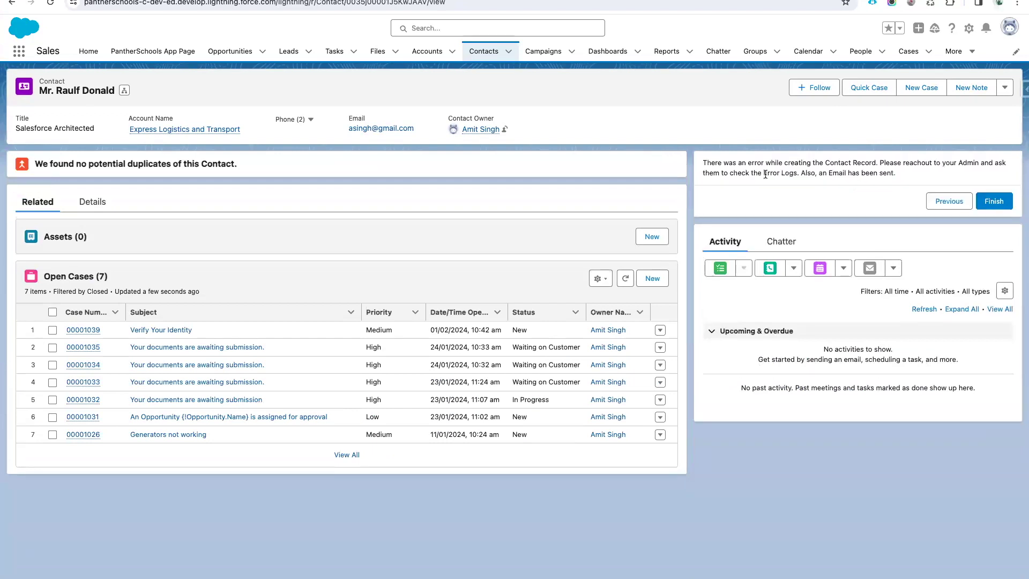
pyautogui.moveTo(905, 177); pyautogui.dragTo(692, 164)
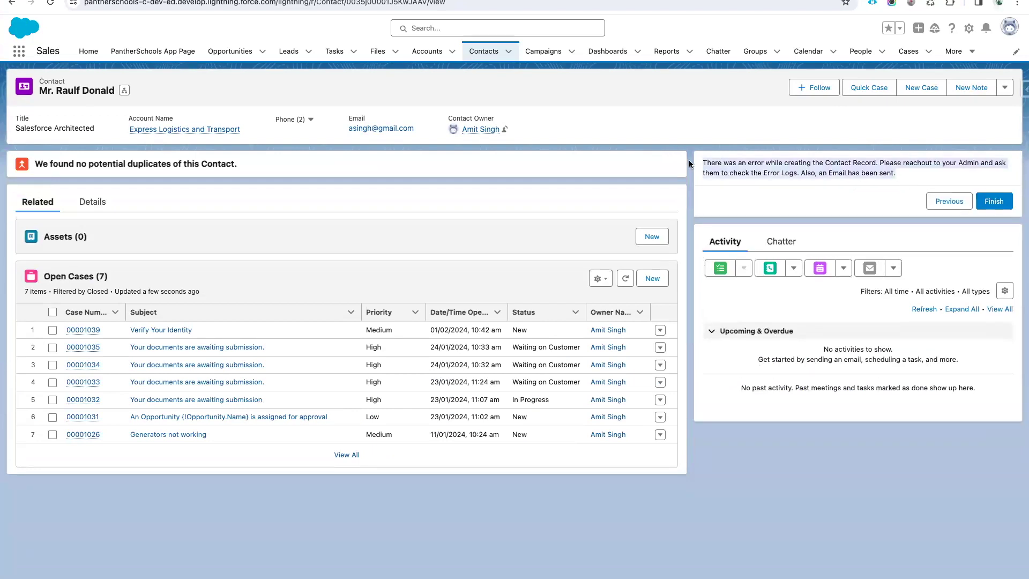
pyautogui.click(993, 205)
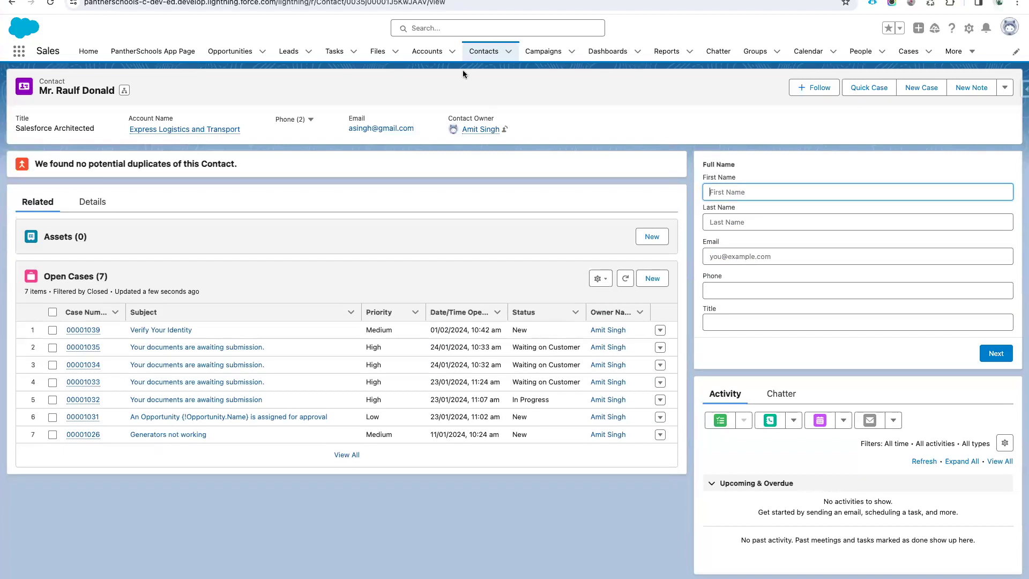
# Switch to Setup and open the Time-Based Workflow page by searching for "time".
pyautogui.hotkey('ctrl', 'Tab')
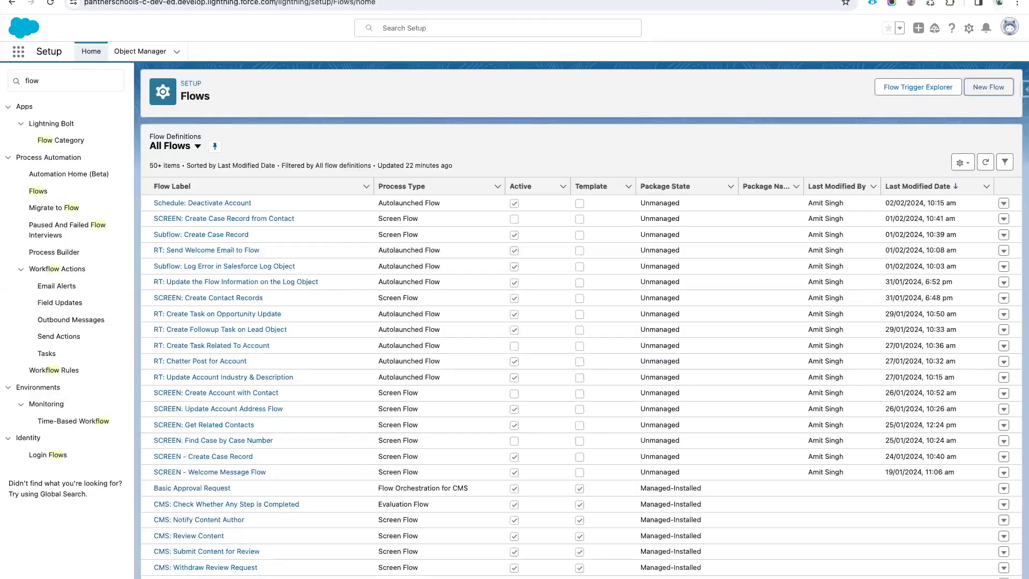
pyautogui.click(63, 85)
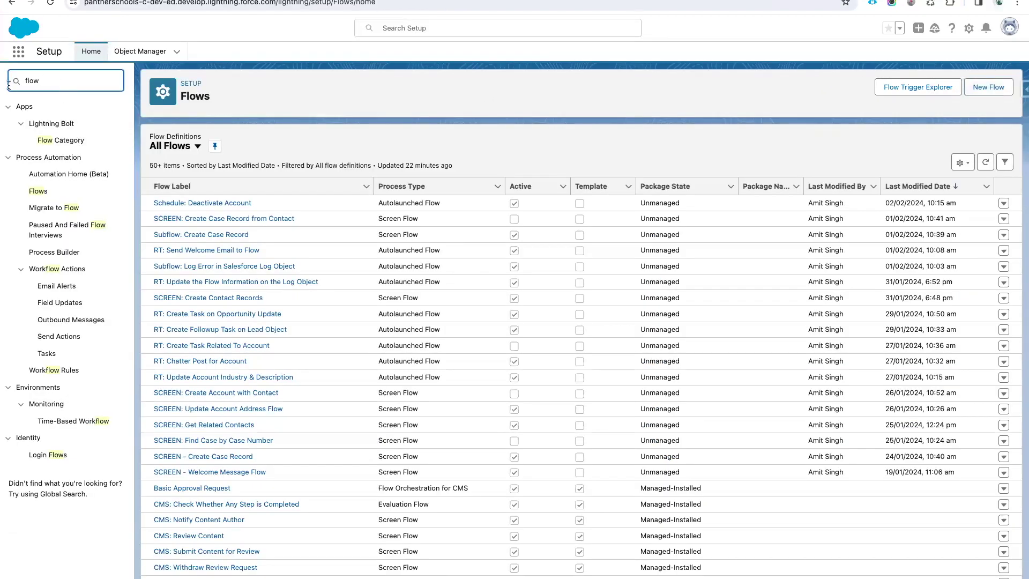
pyautogui.press('BackSpace')
pyautogui.press('BackSpace')
pyautogui.press('BackSpace')
pyautogui.press('BackSpace')
pyautogui.press('BackSpace')
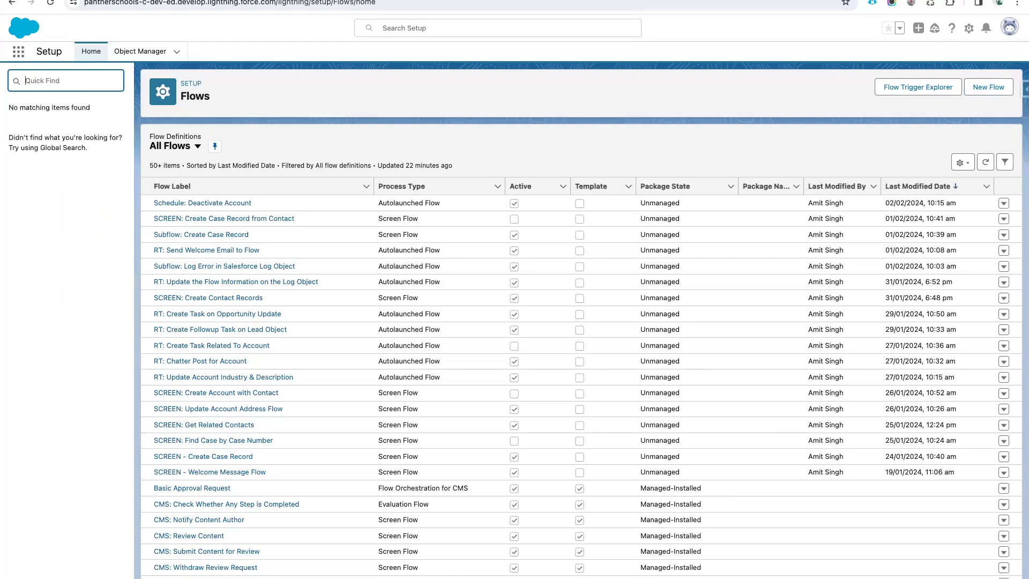
pyautogui.write('time')
pyautogui.click(57, 139)
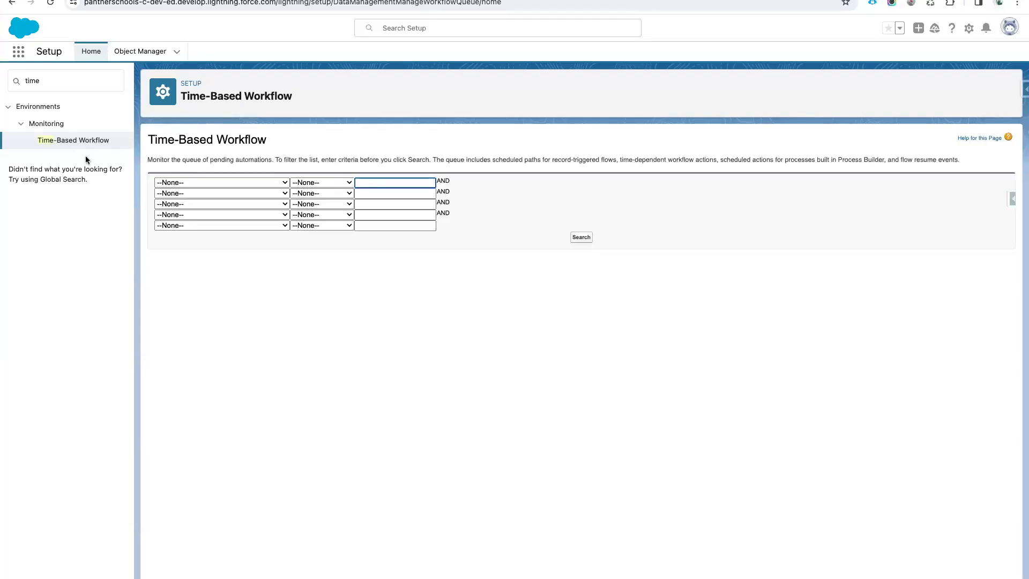
# Search the pending automations queue without filters and compare the automation types of its entries with the flow's scheduled paths.
pyautogui.moveTo(155, 140); pyautogui.dragTo(310, 142)
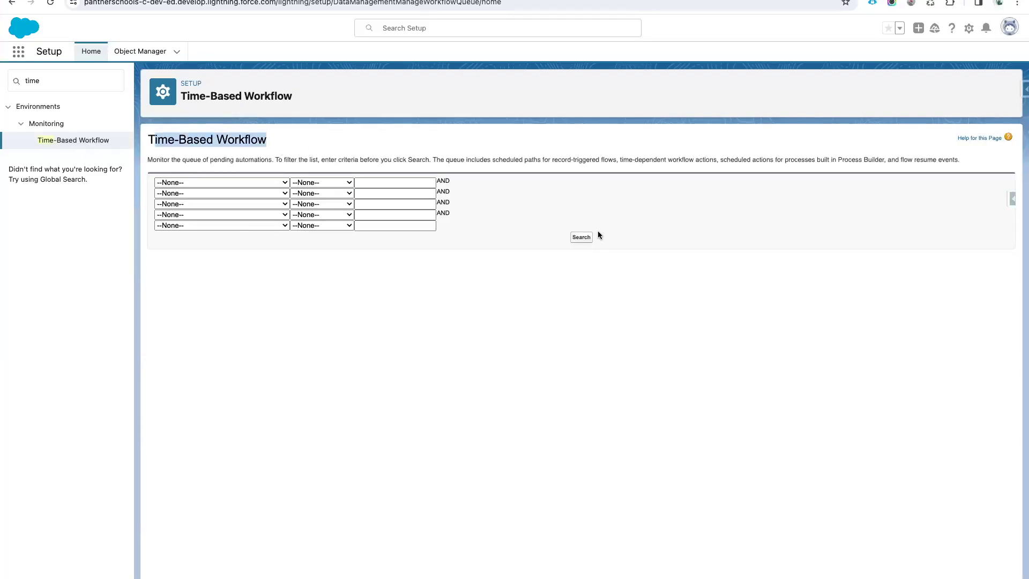
pyautogui.click(582, 239)
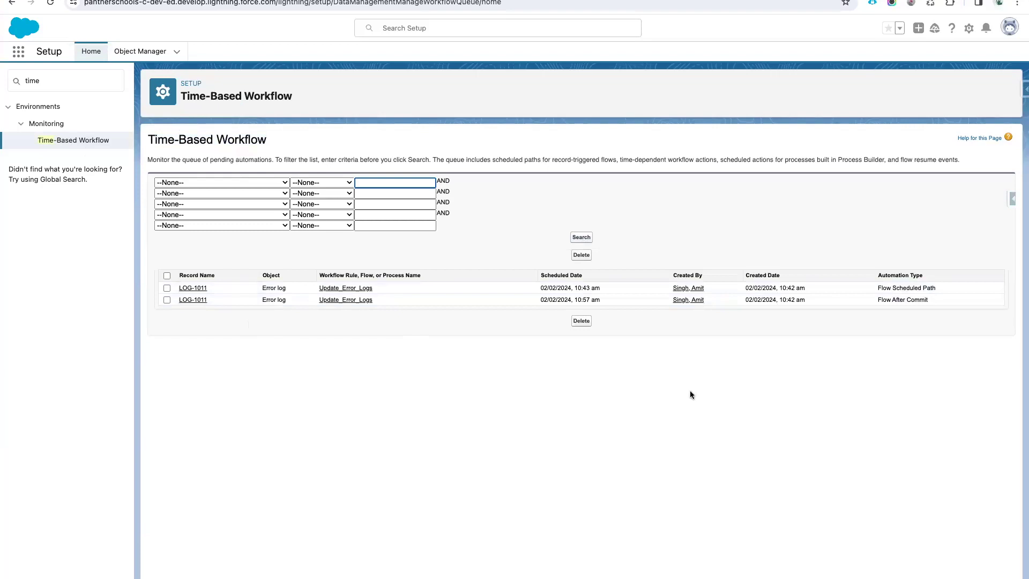
pyautogui.click(878, 288)
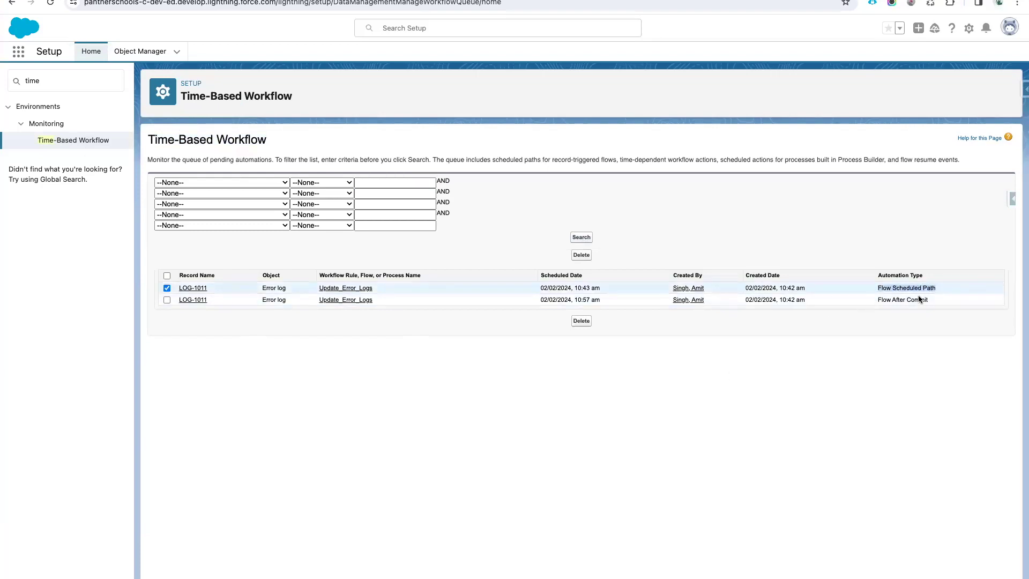
pyautogui.moveTo(877, 301); pyautogui.dragTo(934, 305)
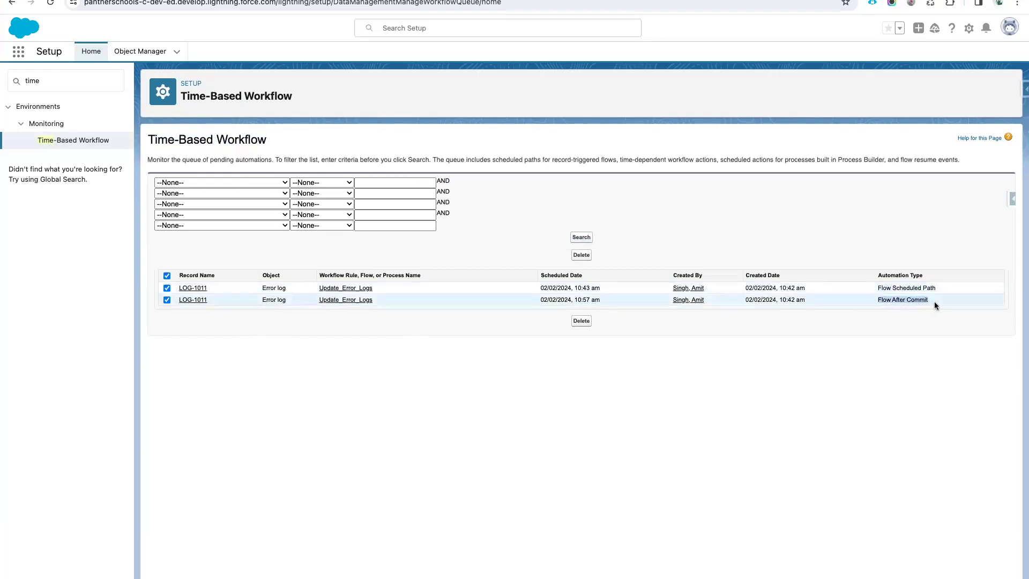
pyautogui.click(787, 1)
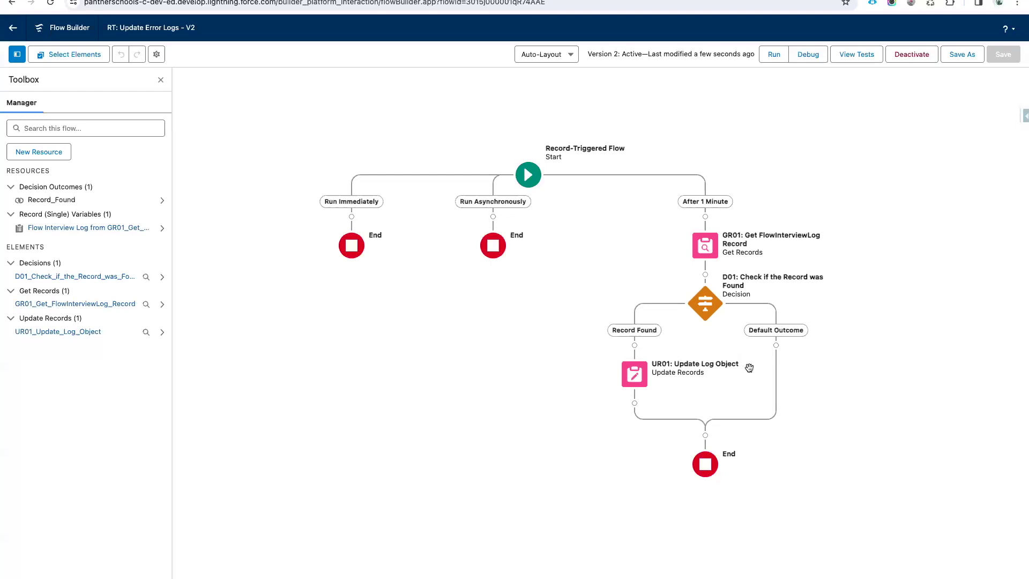
pyautogui.click(501, 1)
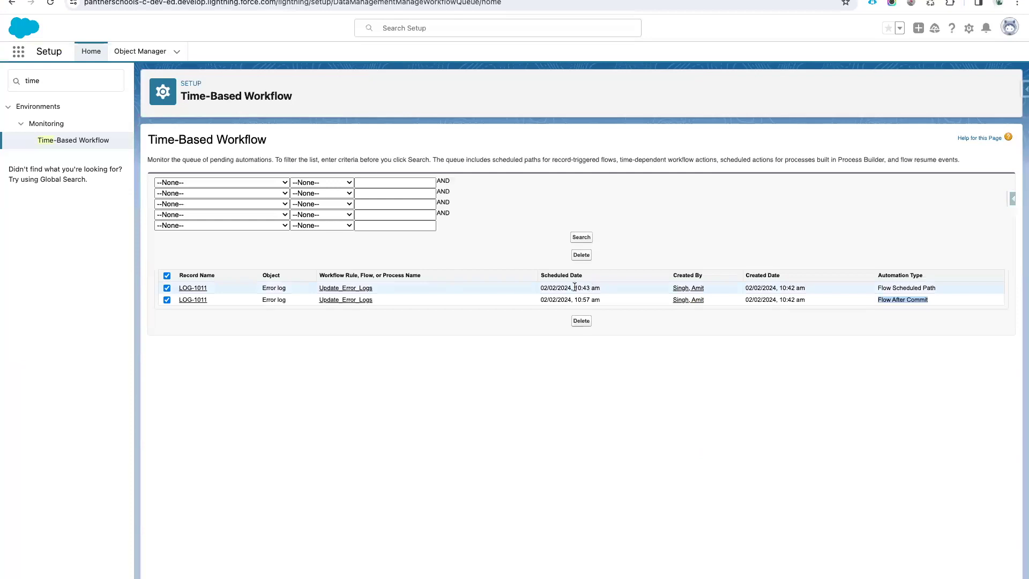
# Reload the Time-Based Workflow page and search the pending automations queue again without filters to recheck its entries.
pyautogui.click(603, 286)
pyautogui.click(579, 240)
pyautogui.click(576, 241)
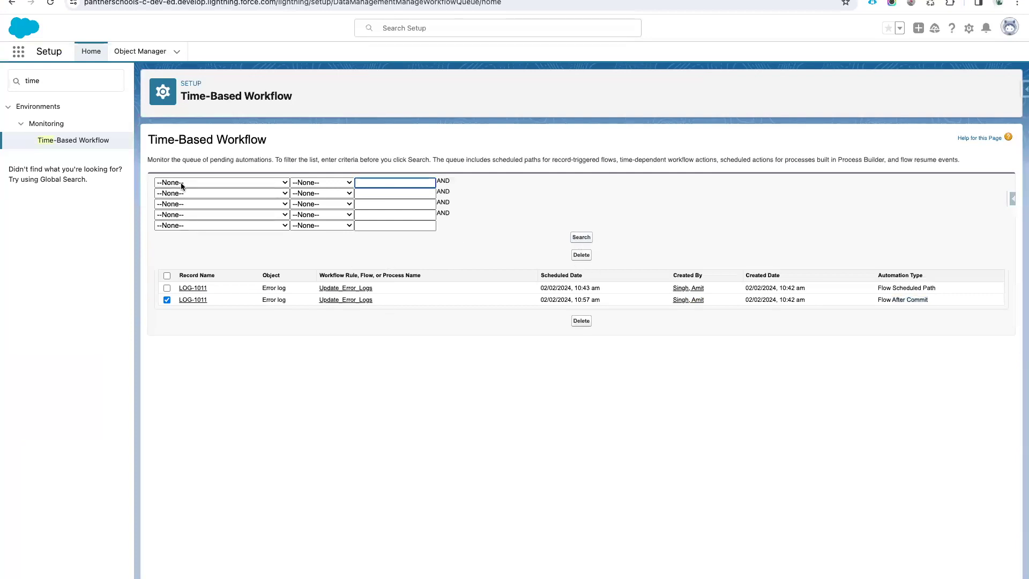
pyautogui.click(50, 6)
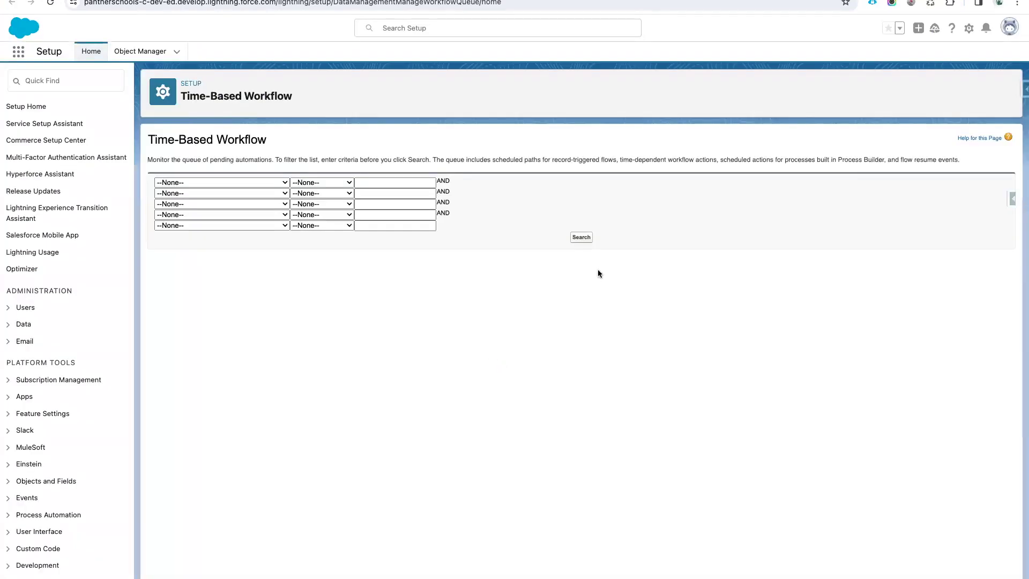
pyautogui.click(581, 237)
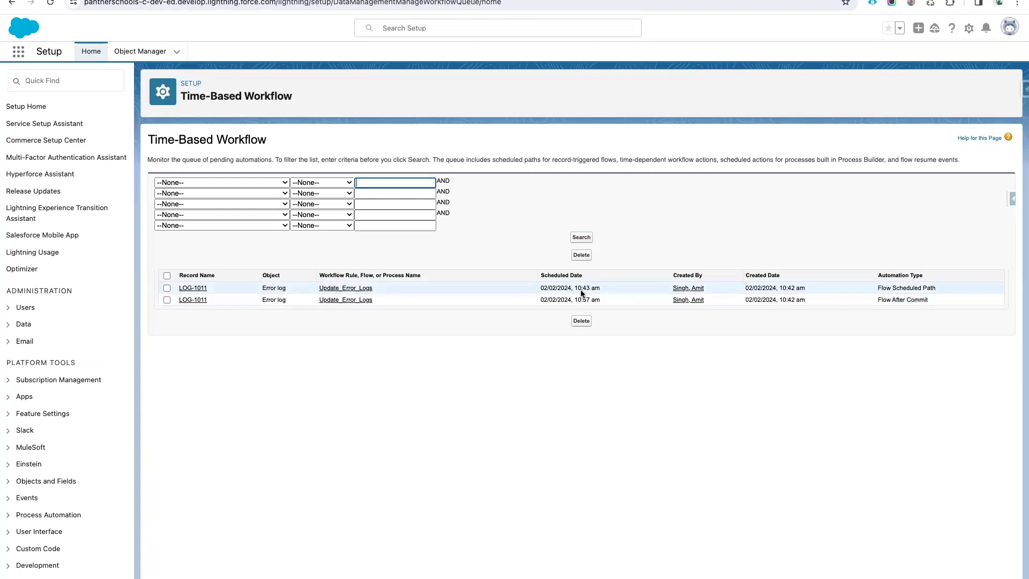
pyautogui.click(489, 347)
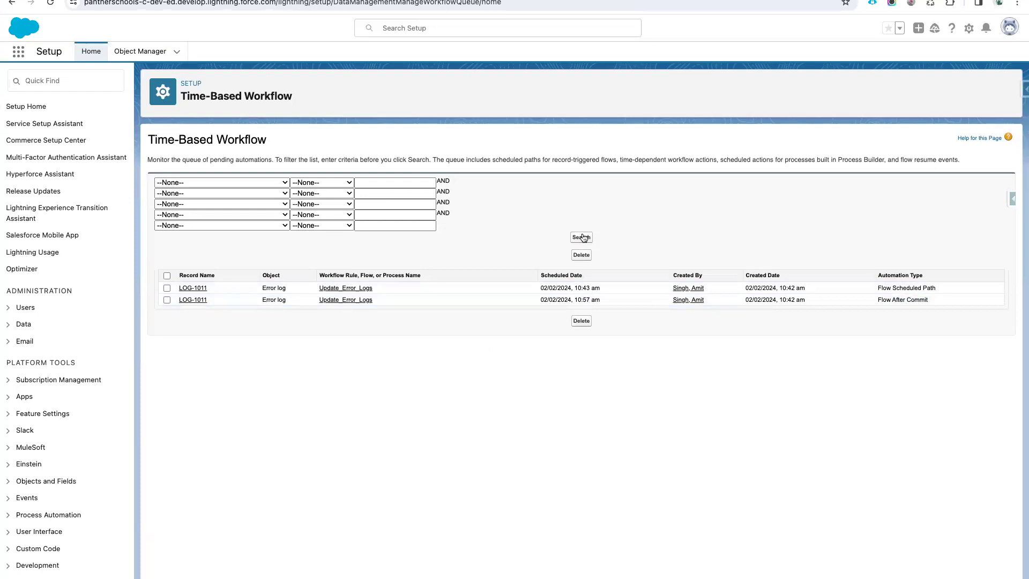
pyautogui.click(489, 370)
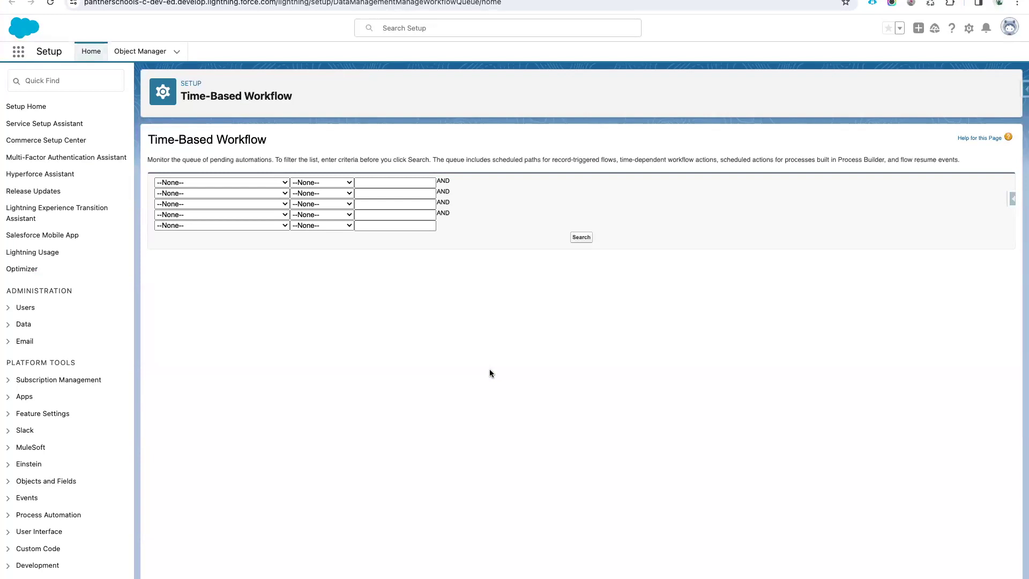
pyautogui.click(582, 239)
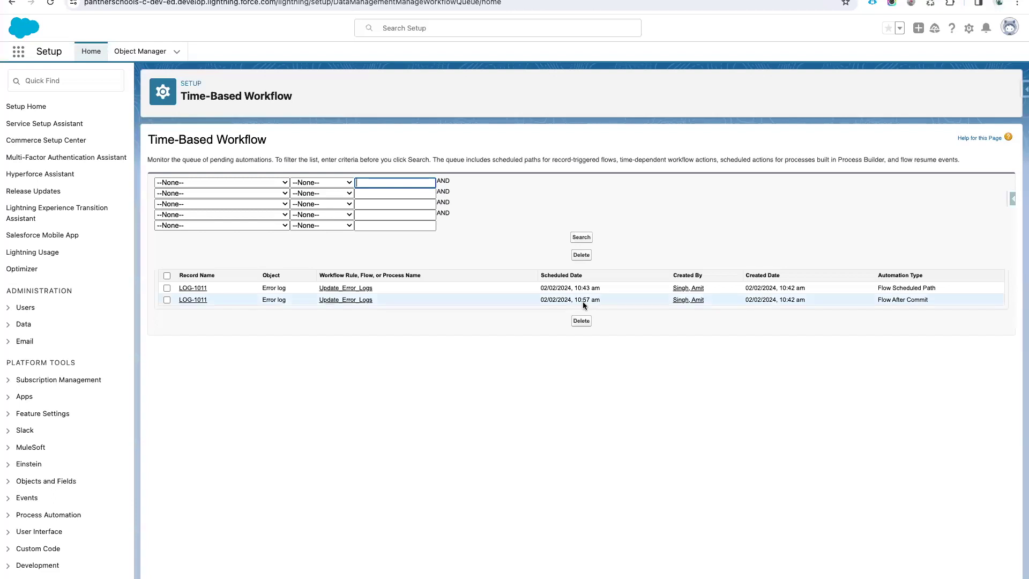
# Check the Flow After Commit entry's scheduled time against the flow's Run Asynchronously path, and reload the queue page.
pyautogui.moveTo(575, 300); pyautogui.dragTo(600, 300)
pyautogui.click(166, 301)
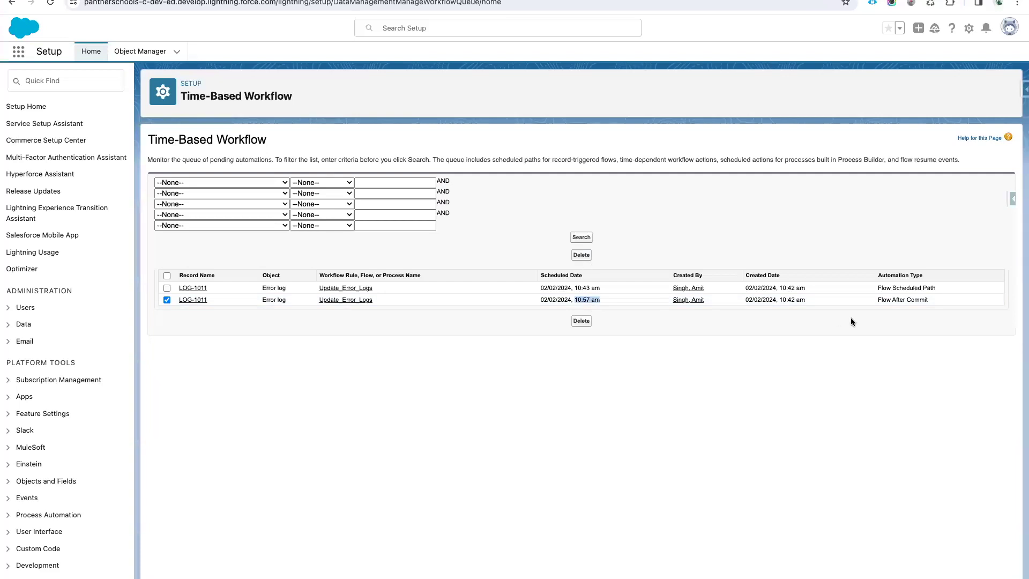
pyautogui.click(778, 1)
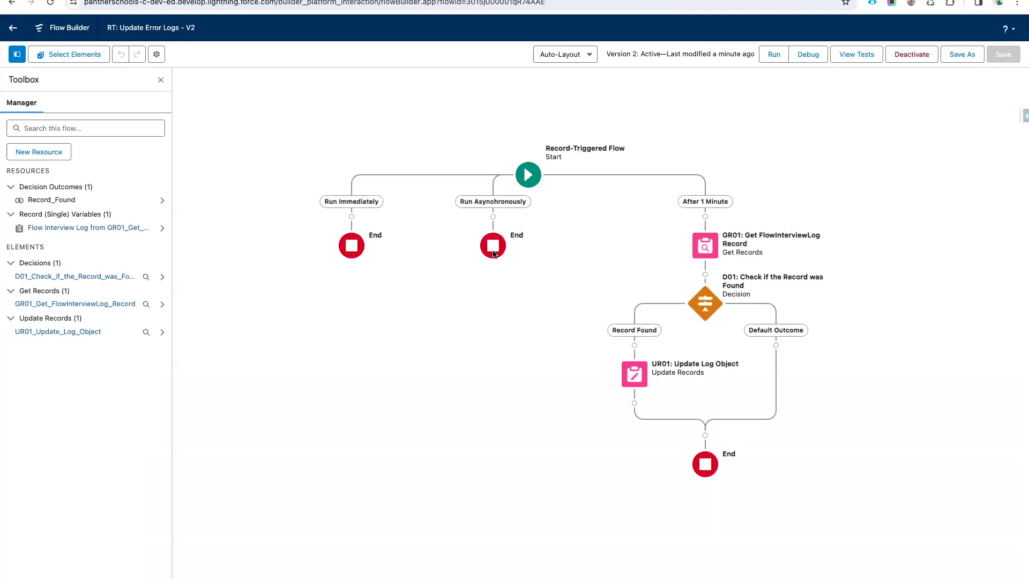
pyautogui.click(702, 10)
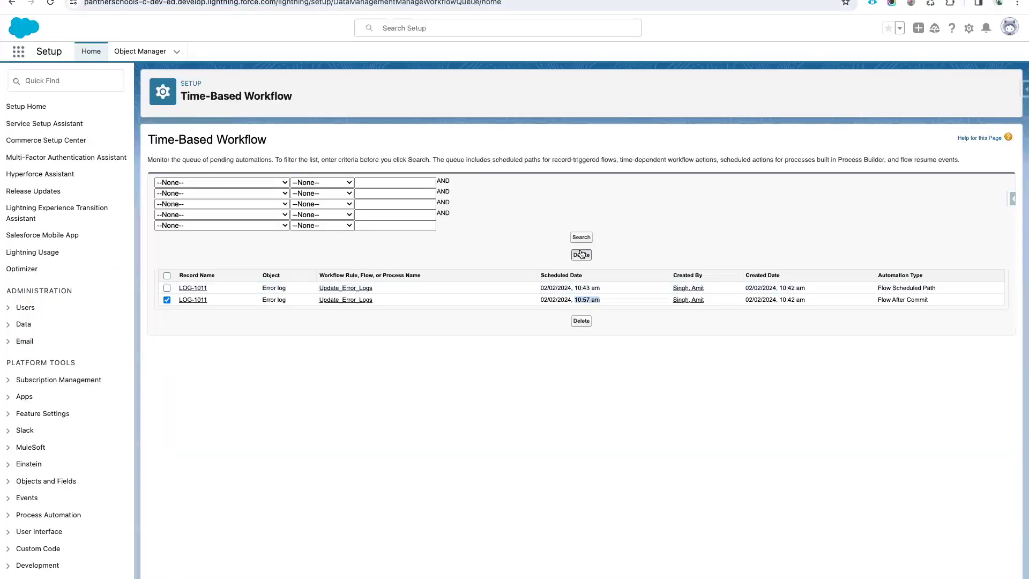
pyautogui.press('super+r')
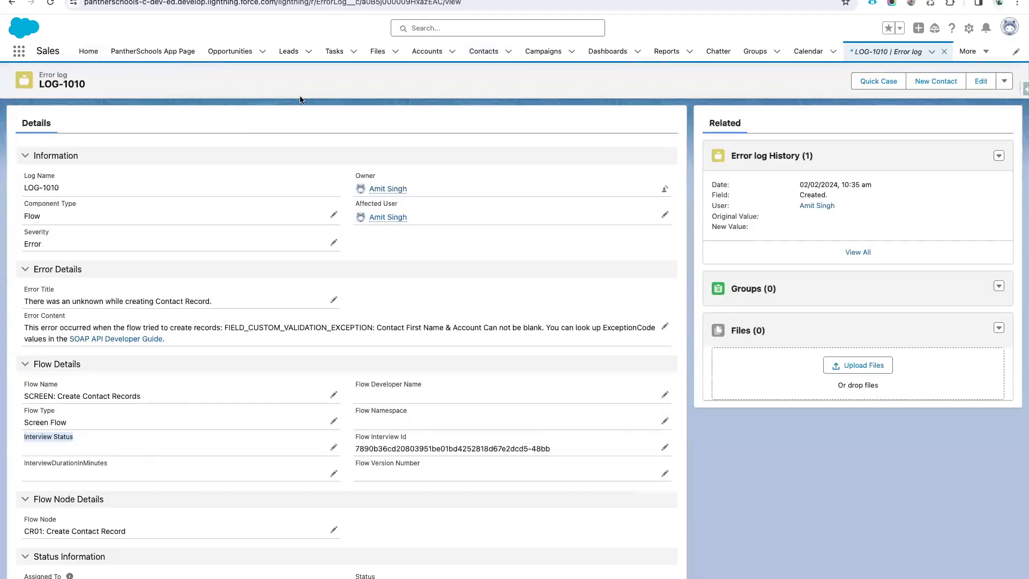
# Open LOG-1011 from the All list of Error logs and examine the values in its Flow Details section.
pyautogui.click(12, 3)
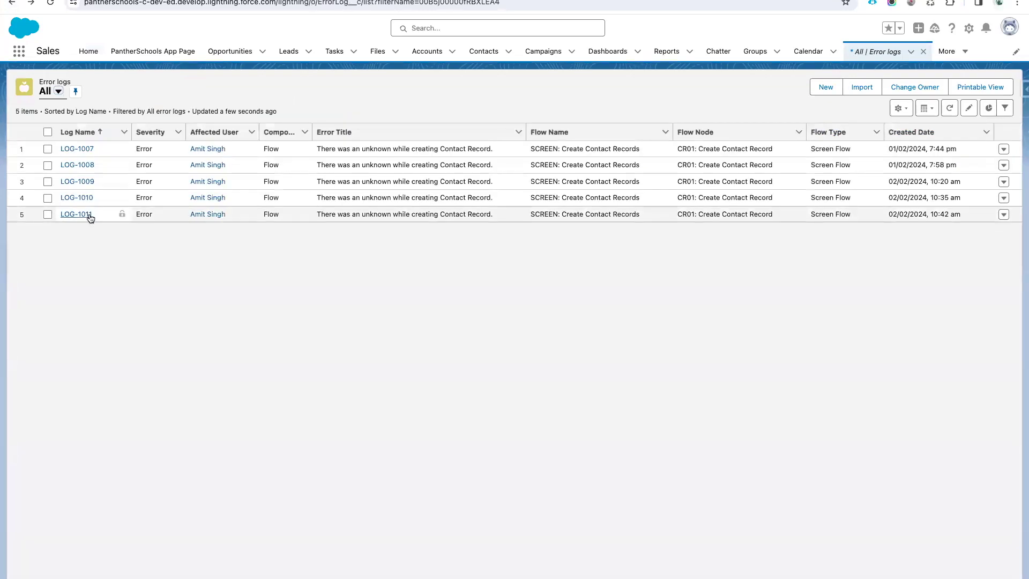
pyautogui.click(81, 215)
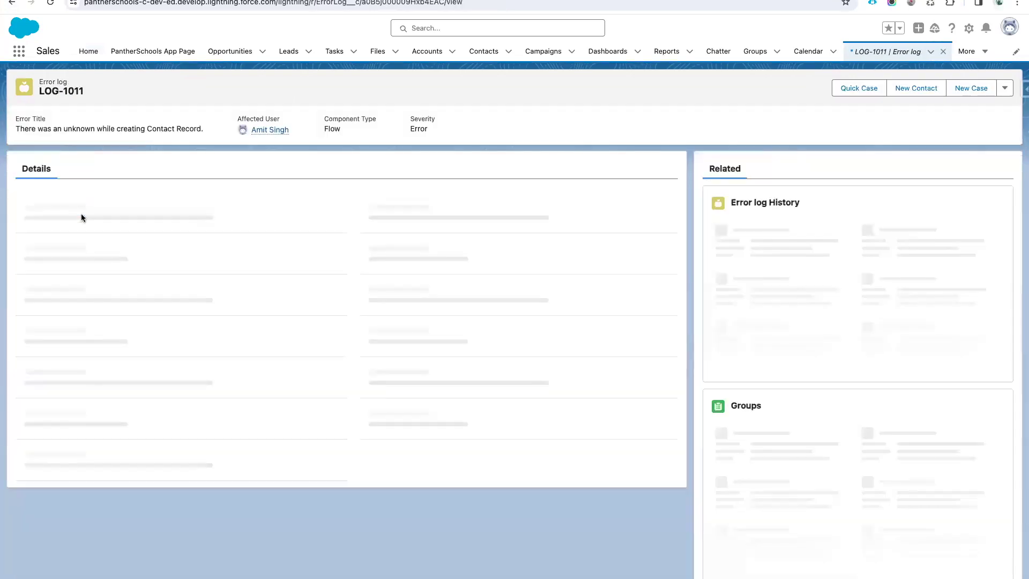
pyautogui.scroll(-1, 400, 404)
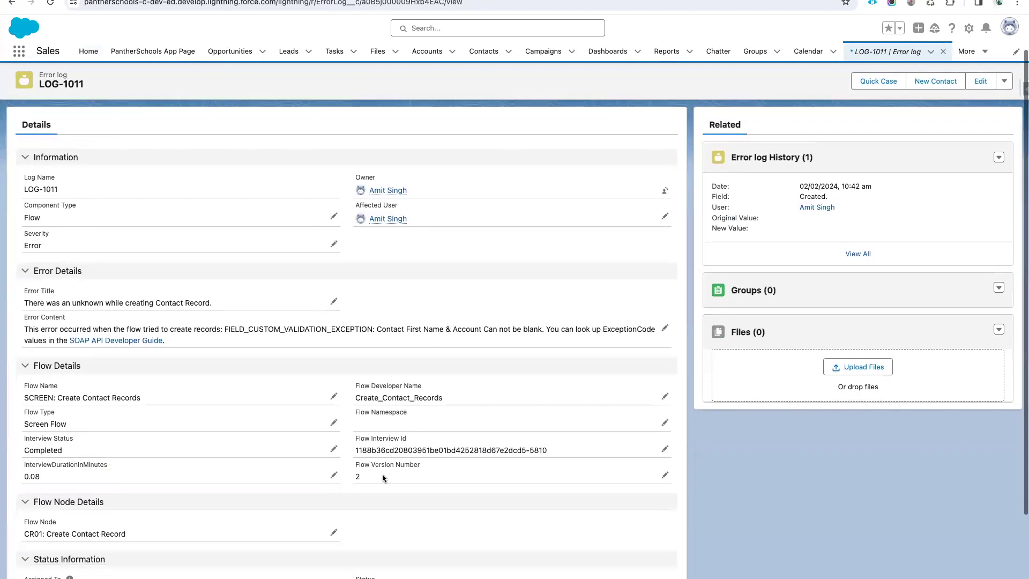
pyautogui.moveTo(382, 476); pyautogui.dragTo(2, 395)
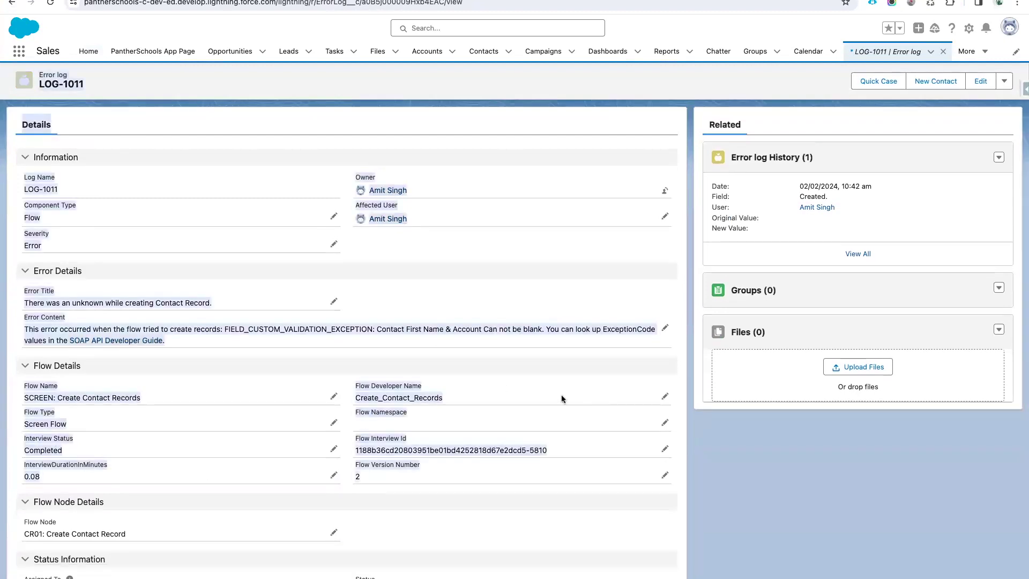
pyautogui.click(547, 383)
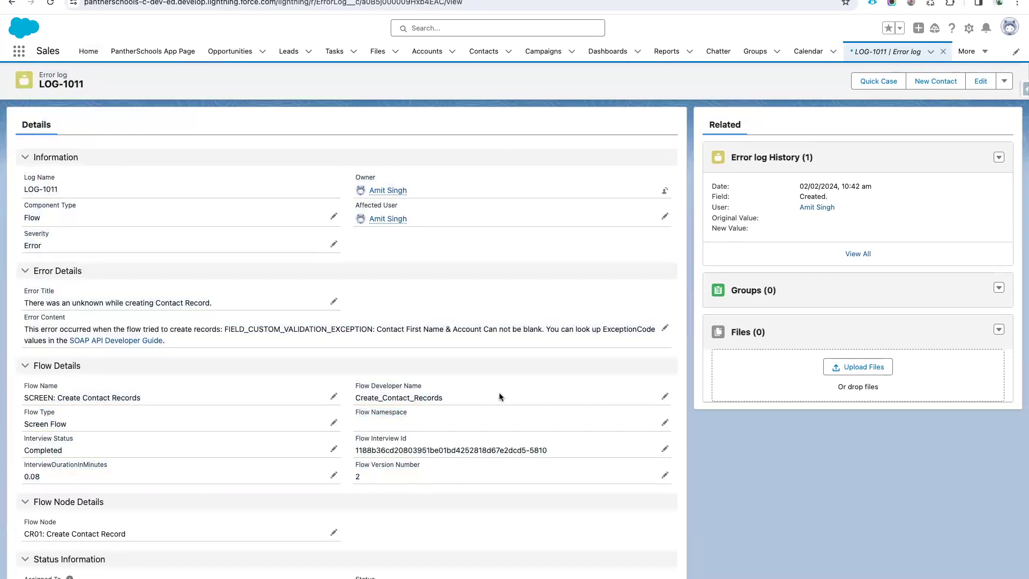
# Return to the Update Error Logs flow and review the trigger and scheduled path settings of its Start element.
pyautogui.hotkey('ctrl', 'Tab')
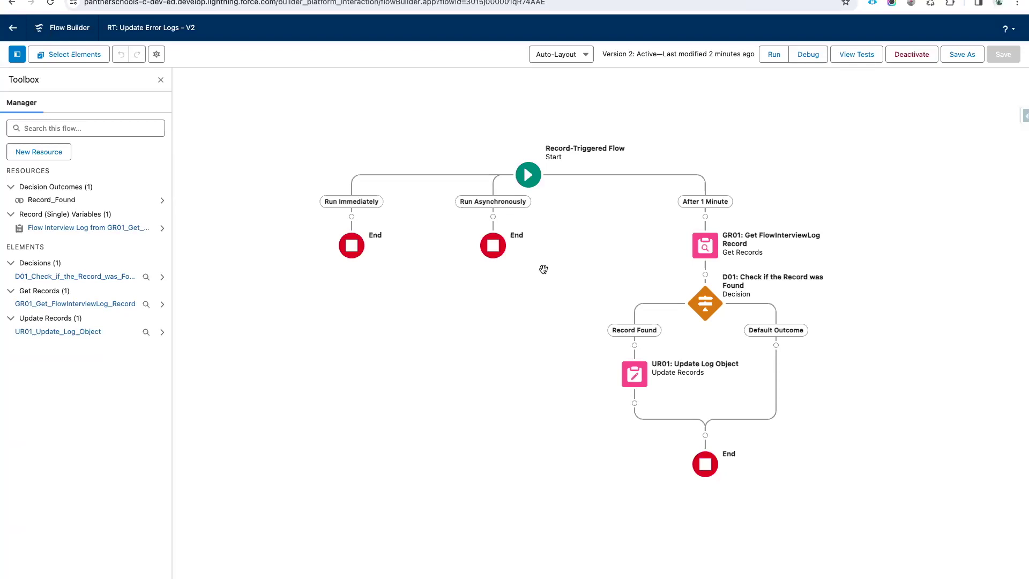
pyautogui.click(528, 176)
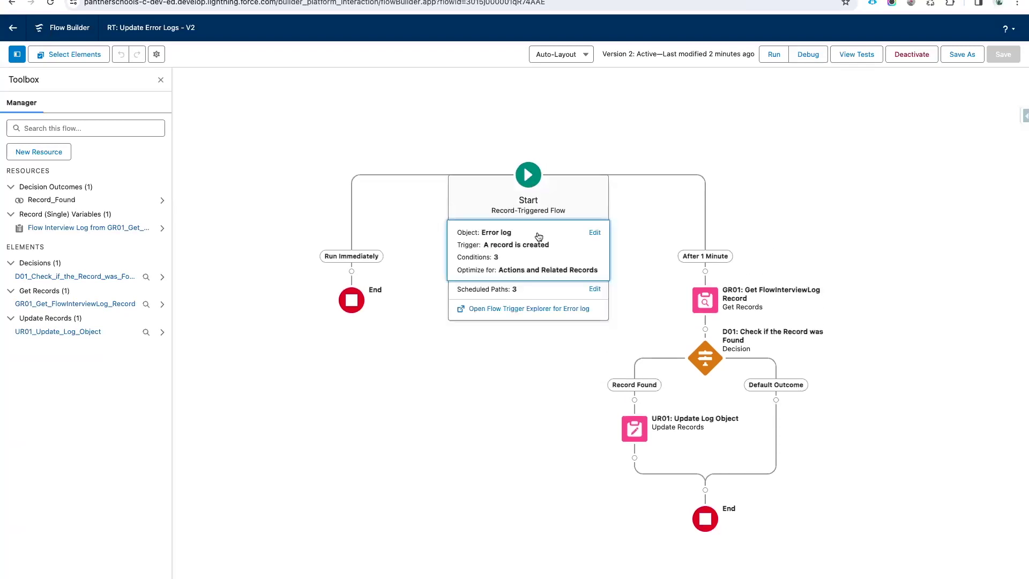
pyautogui.click(589, 138)
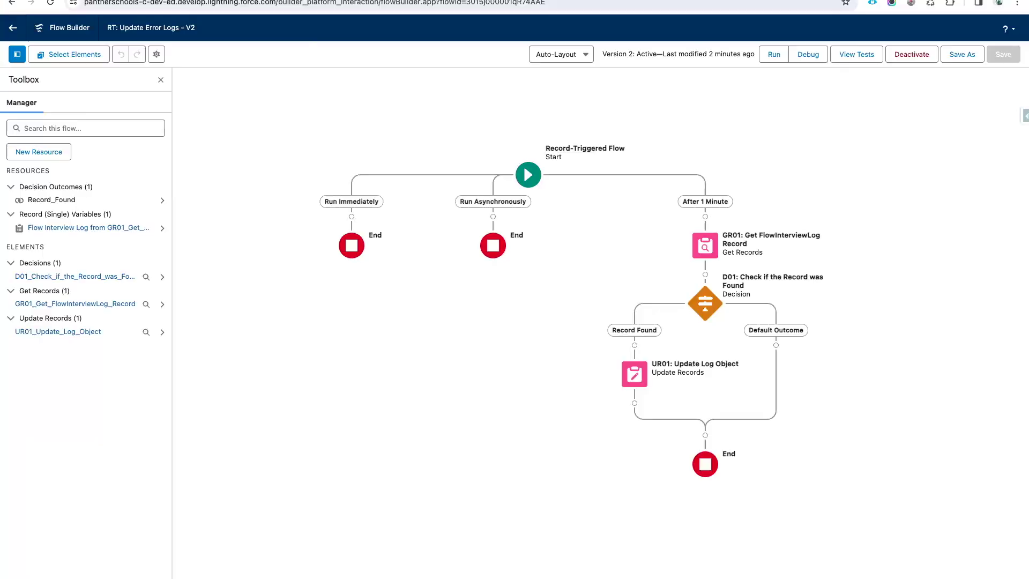
# Switch to the Salesforce Admin document in Google Docs, review the Asynchronous Flows notes through the Scheduled Flows diagram, and return to the flow.
pyautogui.hotkey('ctrl', 'Tab')
pyautogui.scroll(-1, 474, 320)
pyautogui.scroll(-20, 474, 321)
pyautogui.scroll(-15, 474, 320)
pyautogui.scroll(-15, 474, 320)
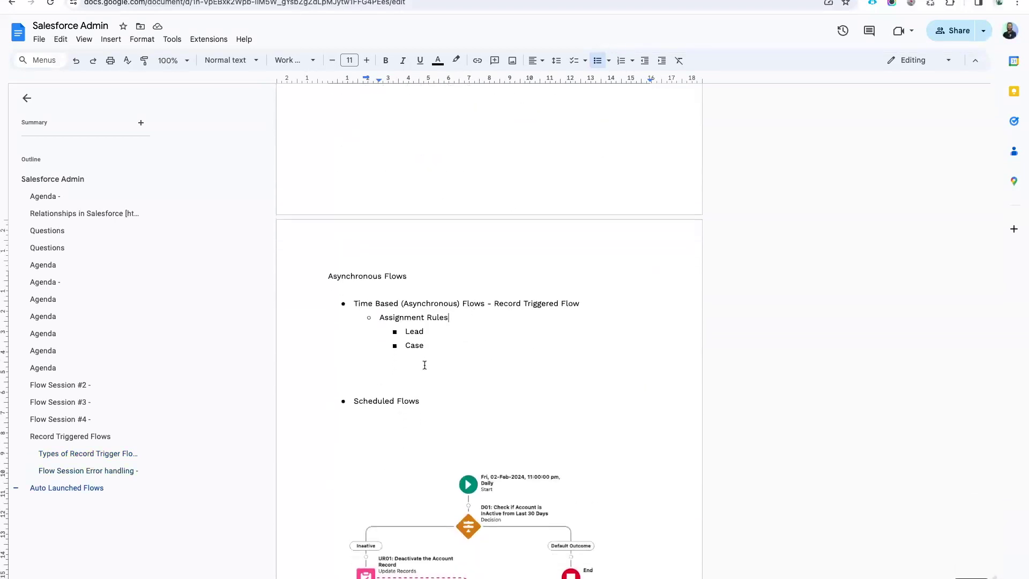
pyautogui.click(396, 370)
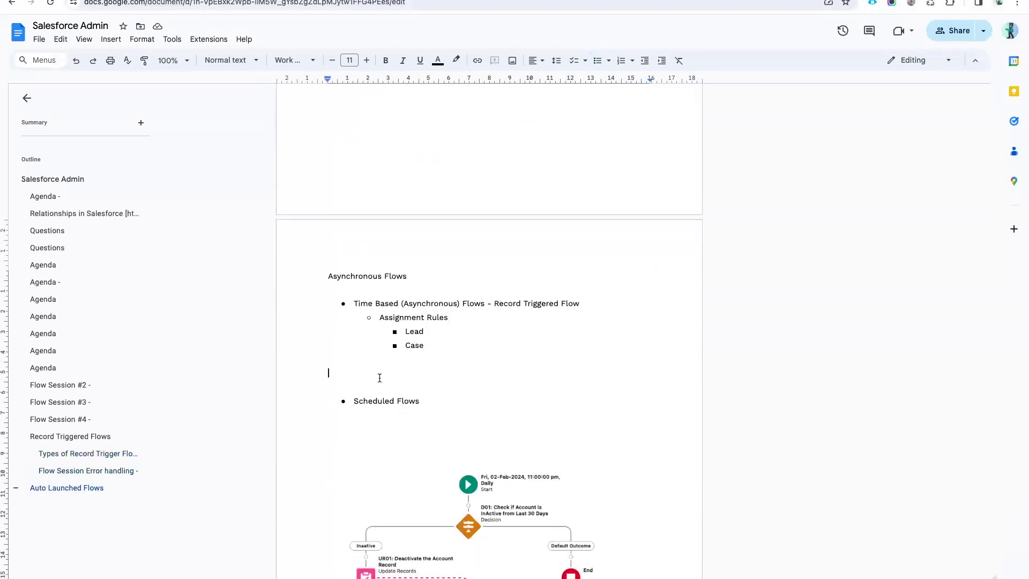
pyautogui.scroll(-3, 379, 378)
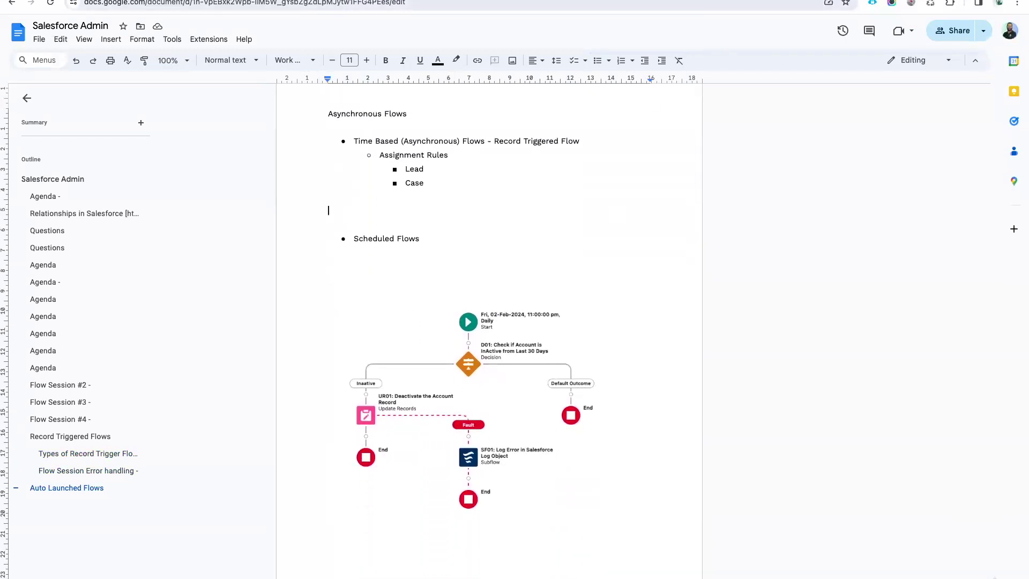
pyautogui.hotkey('ctrl', 'Tab')
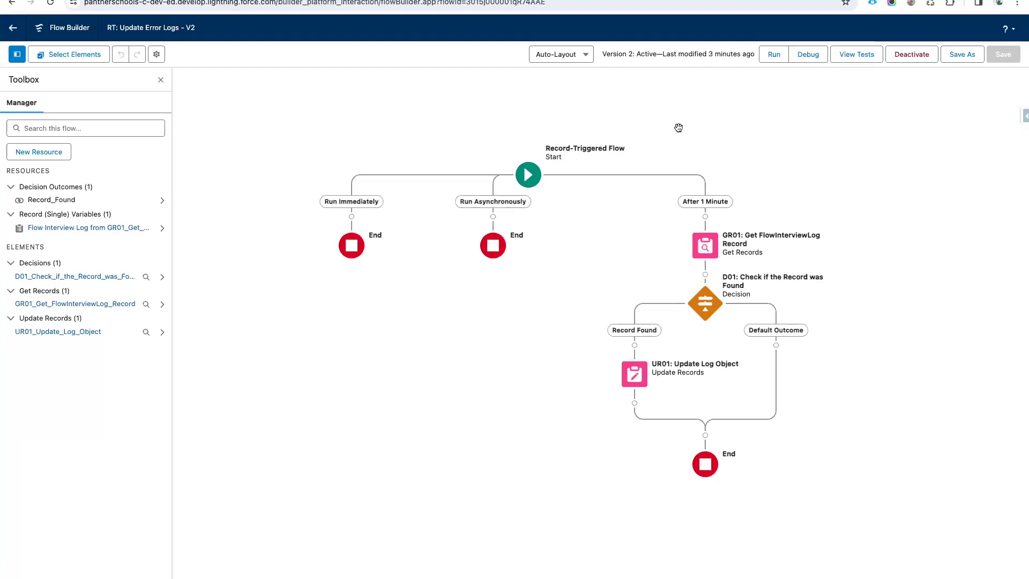